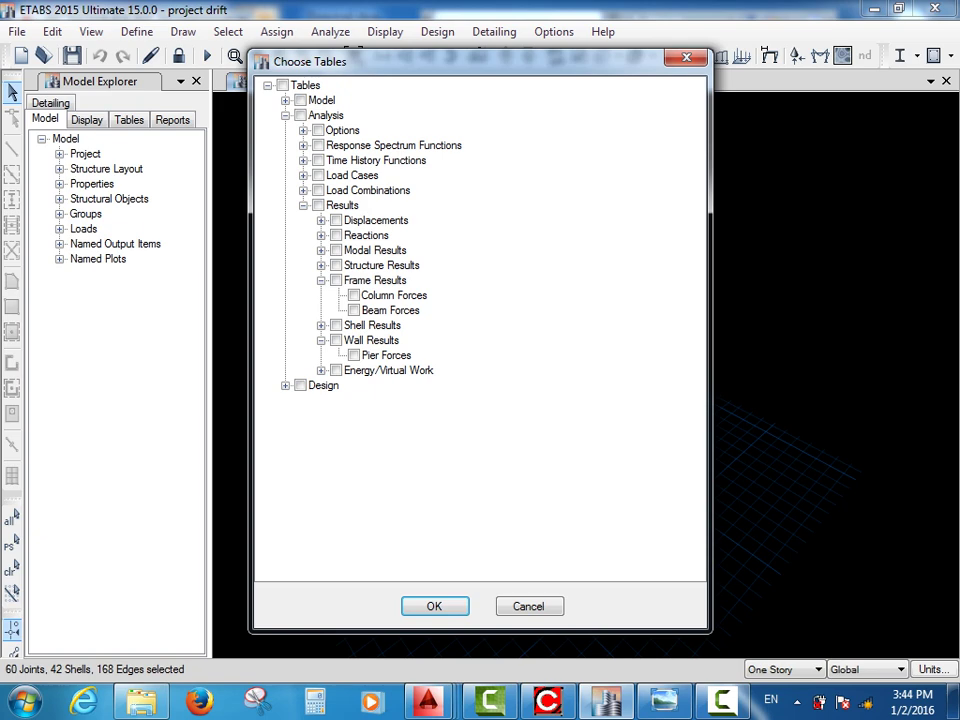
Show the analysis wall results table of pier forces, using the selection-only option.
left_click(336, 340)
left_click(434, 606)
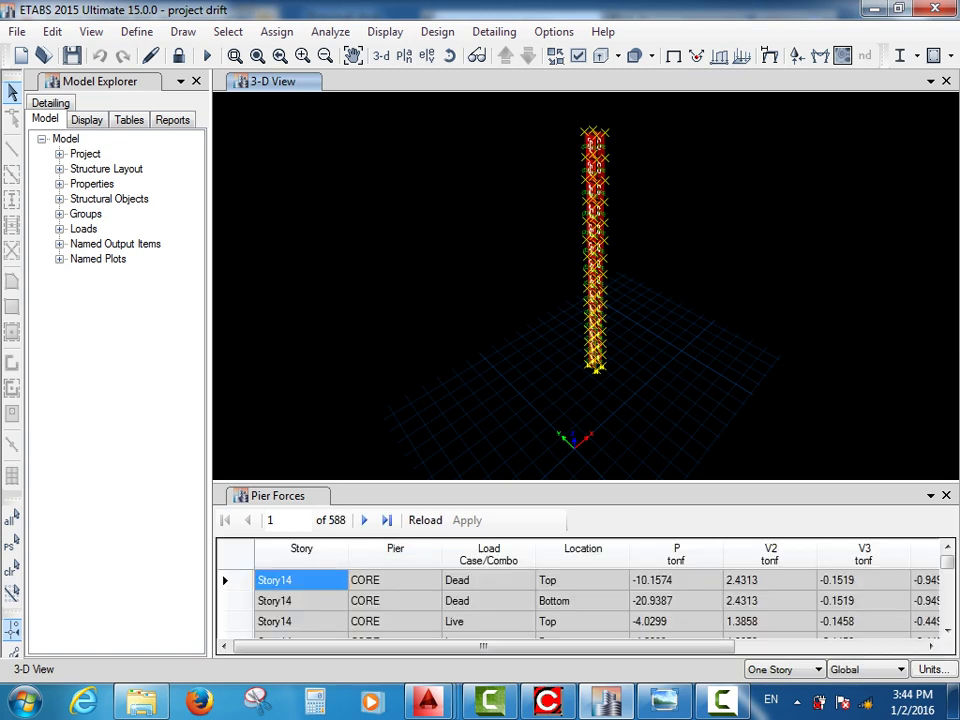
right_click(411, 585)
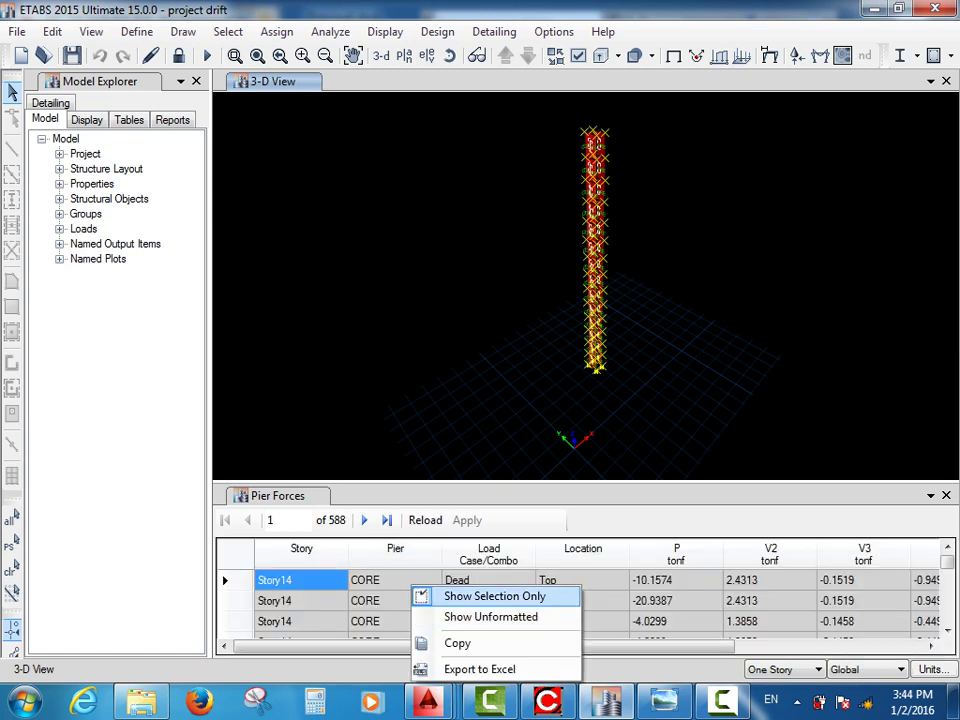
left_click(495, 596)
Filter the Load Case/Combo column of the pier forces table to ULT 1 Max and ULT 1 Min.
right_click(475, 556)
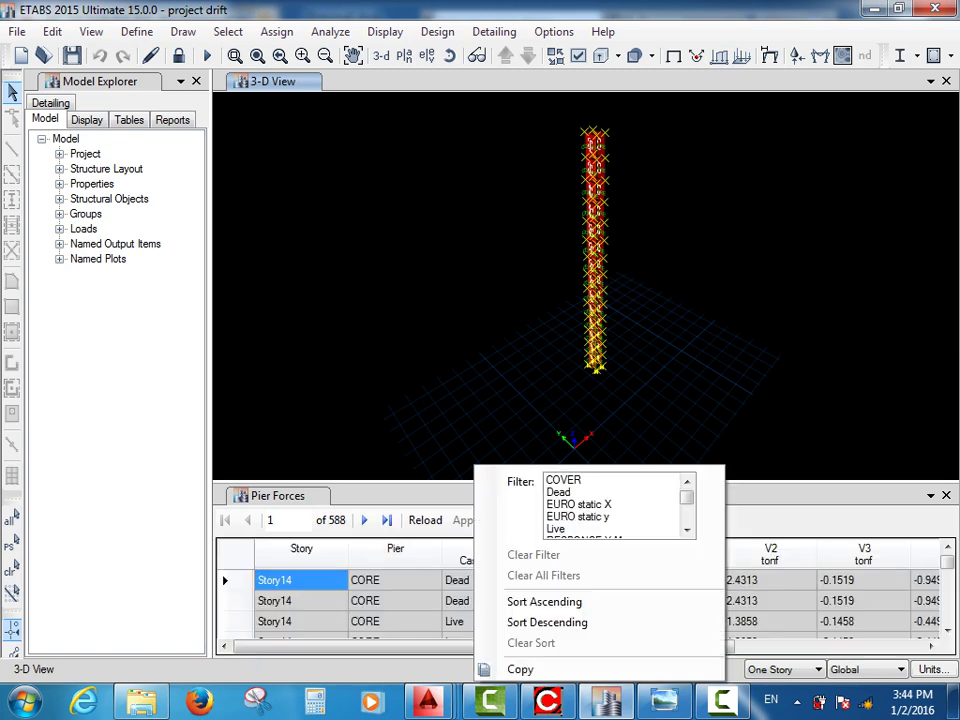
left_click(687, 530)
left_click(687, 530)
left_click(687, 530)
left_click(687, 530)
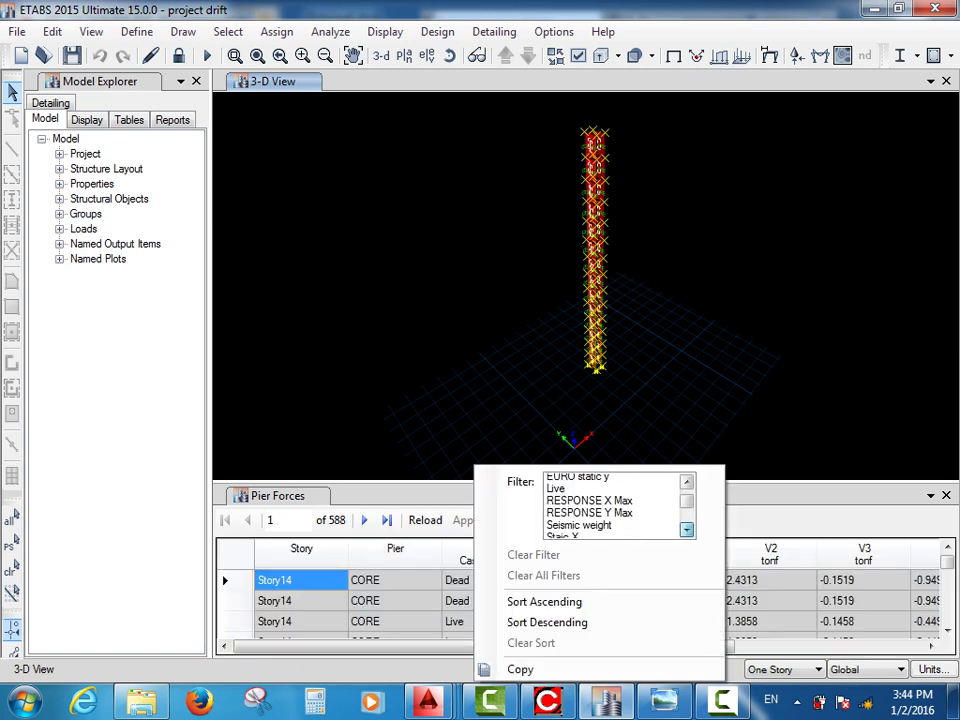
left_click(687, 530)
left_click(687, 530)
left_click(687, 530)
left_click(687, 530)
left_click(687, 530)
left_click(572, 504)
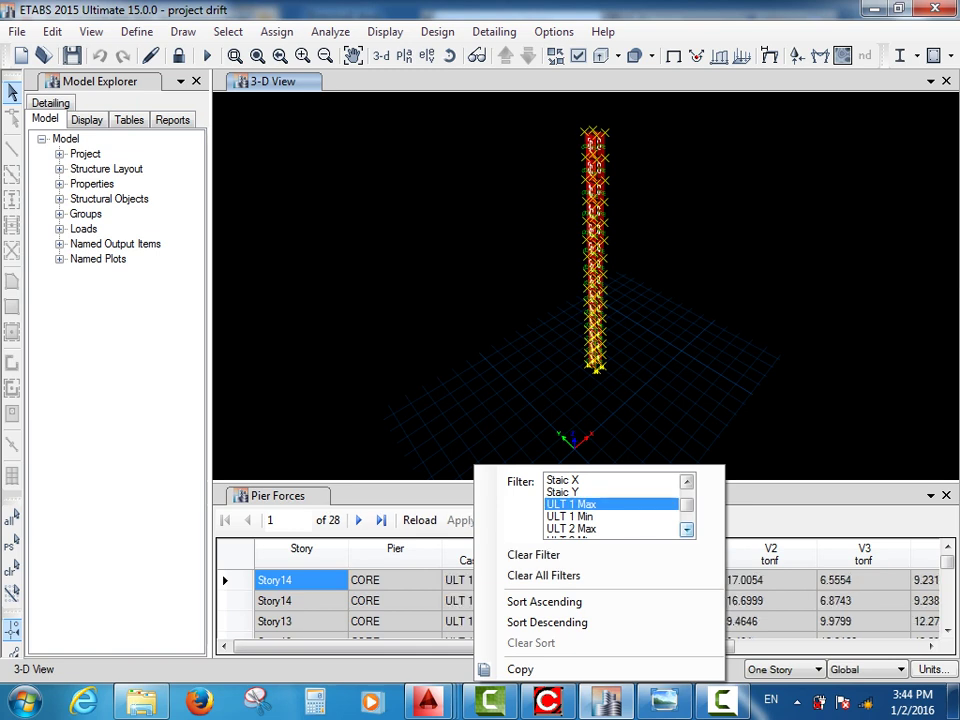
left_click(570, 517)
Add ULT 2 Max and ULT 2 Min to the load combination filter.
left_click(687, 530)
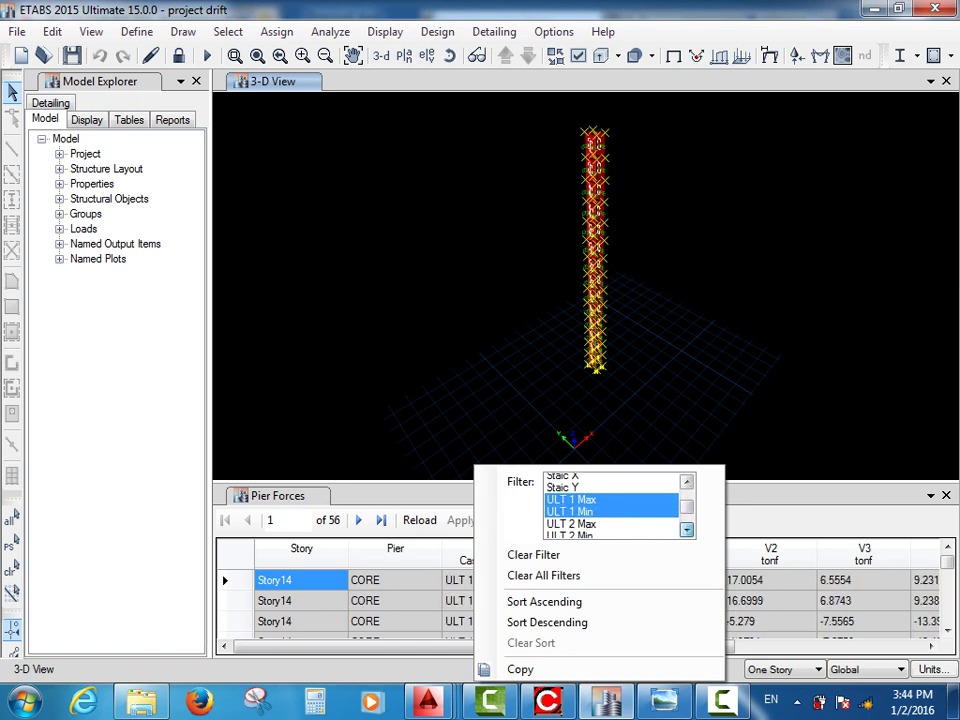
left_click(687, 530)
left_click(572, 504)
left_click(570, 517)
Extend the load combination filter with ULT 3 Max, ULT 3 Min, ULT 4 Max, ULT 4 Min and ULT 5.
left_click(687, 530)
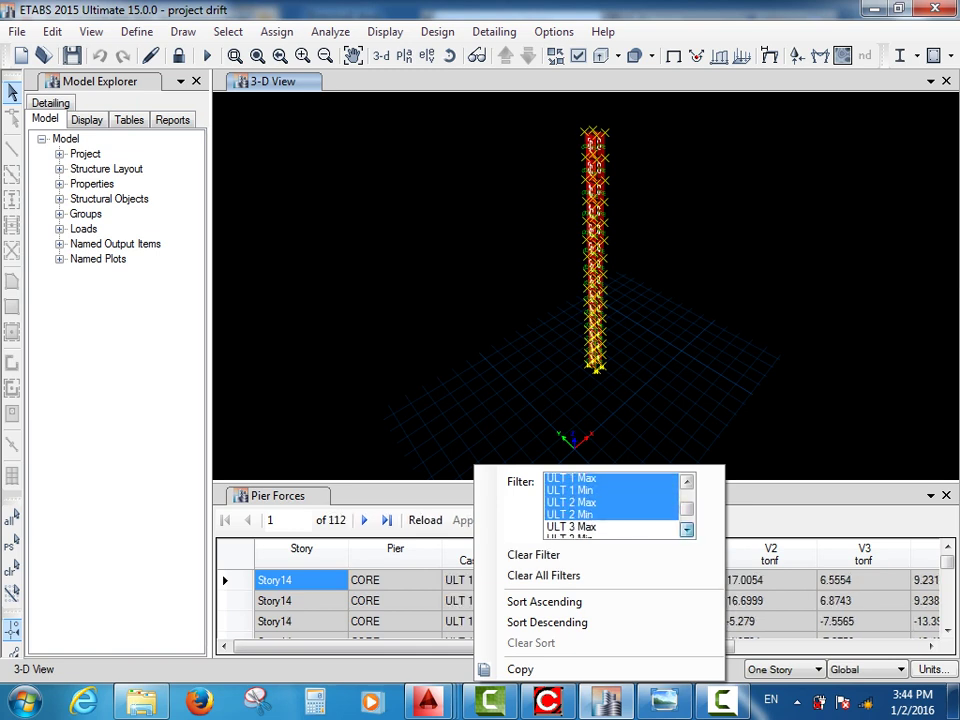
left_click(687, 530)
left_click(570, 504, "ctrl")
left_click(570, 516, "ctrl")
left_click(570, 528, "ctrl")
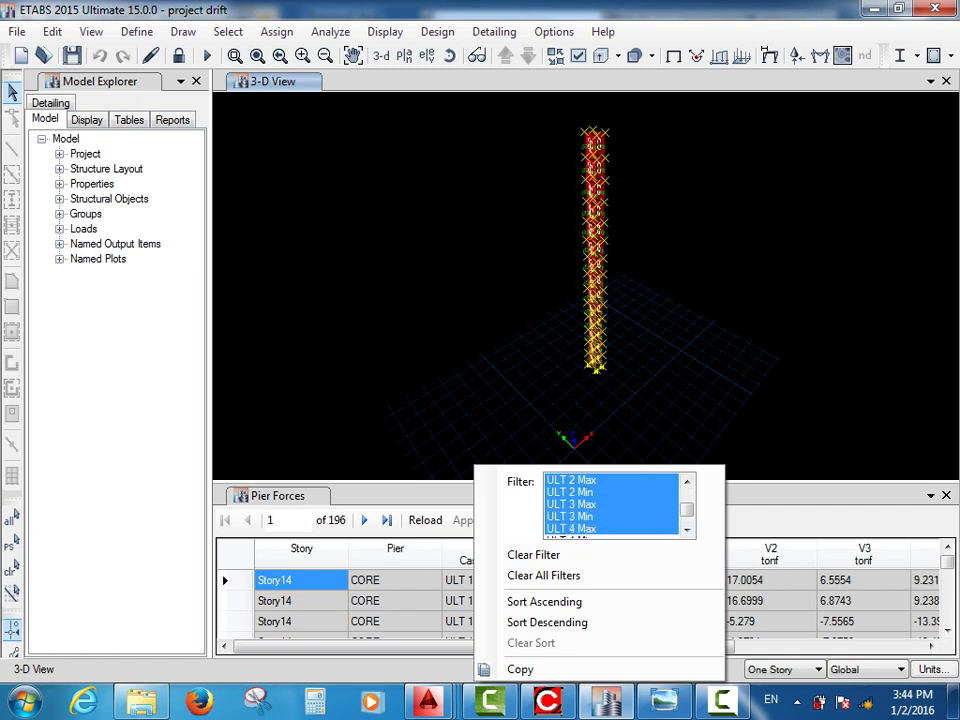
scroll(610, 505, "down", 1)
scroll(610, 505, "down", 1)
left_click(570, 516, "ctrl")
left_click(570, 528, "ctrl")
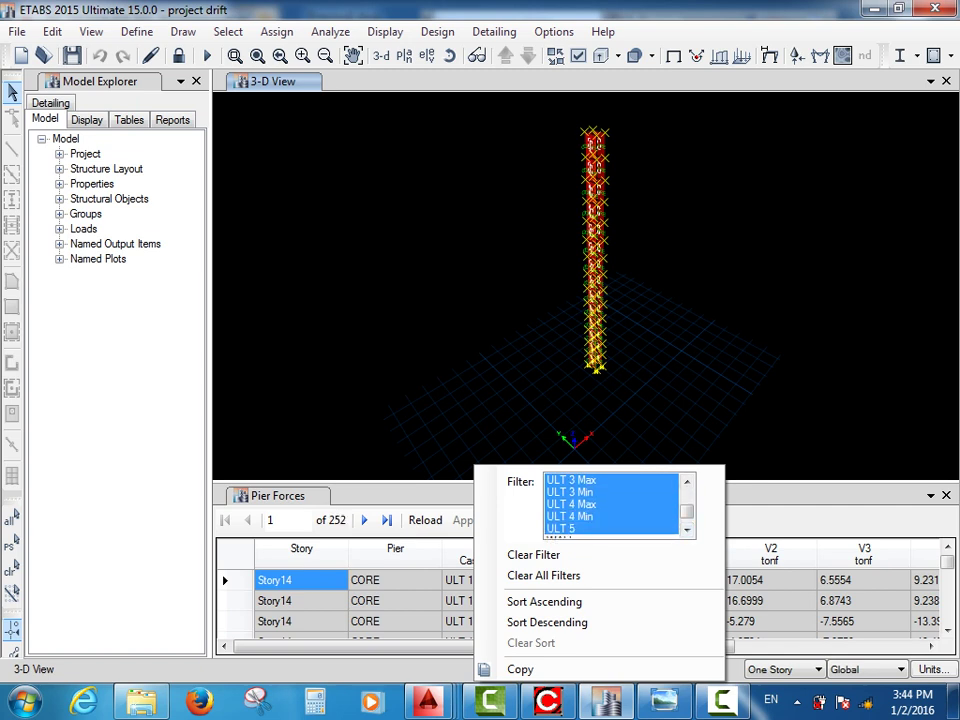
left_click(687, 530)
key("Escape")
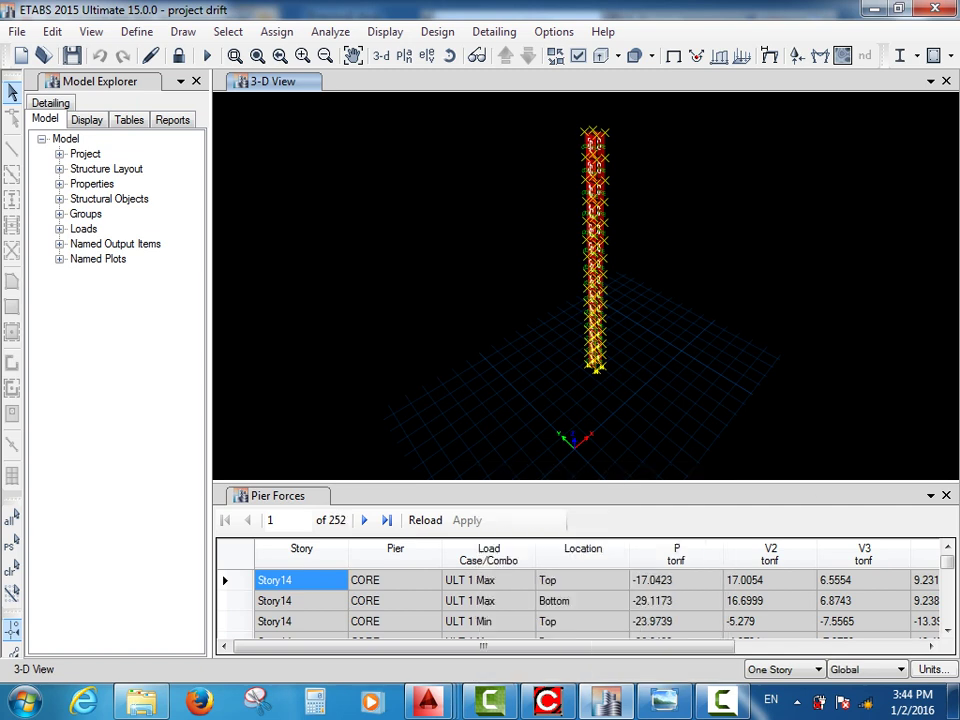
Export the filtered pier forces table to Excel.
right_click(514, 580)
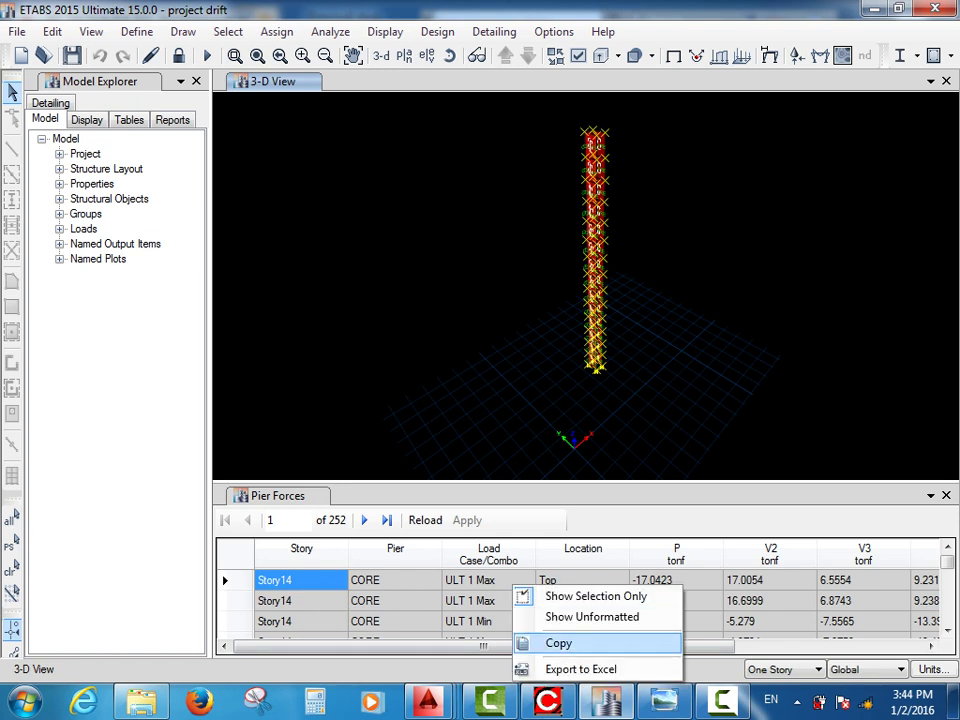
left_click(575, 668)
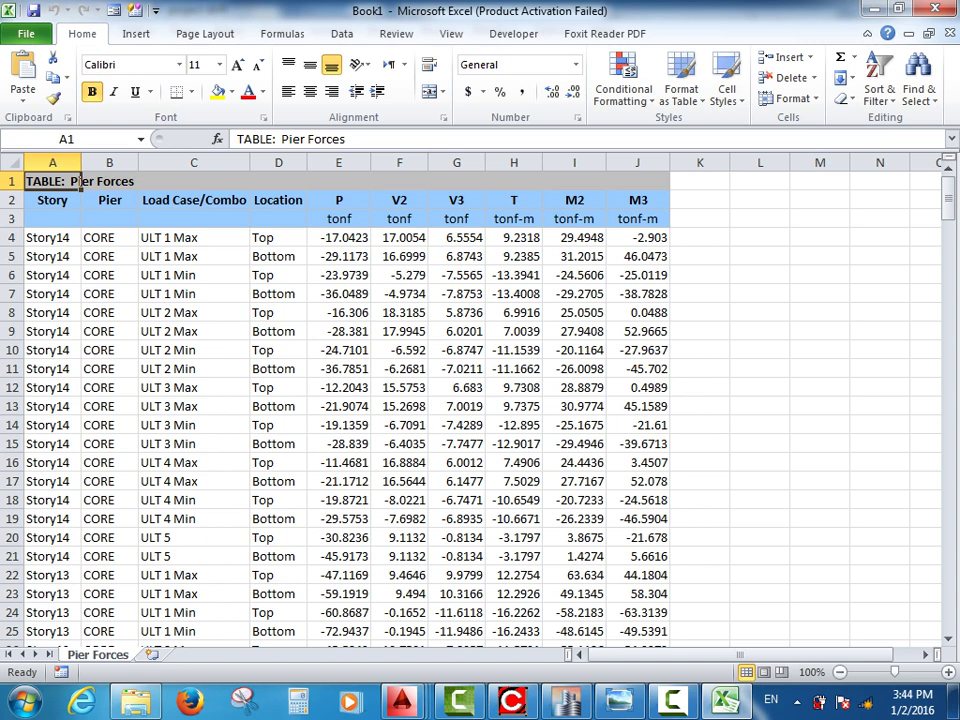
Clear the V2, V3 and T columns and move the M2 and M3 columns into F and G beside P.
left_click_drag(399, 162, 540, 162)
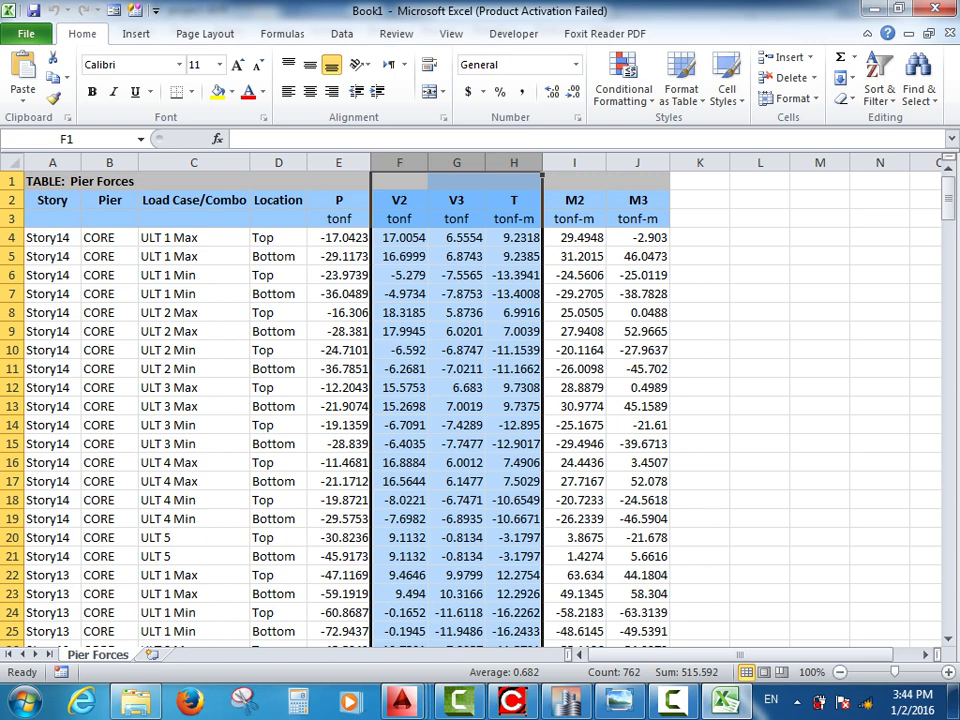
key("Delete")
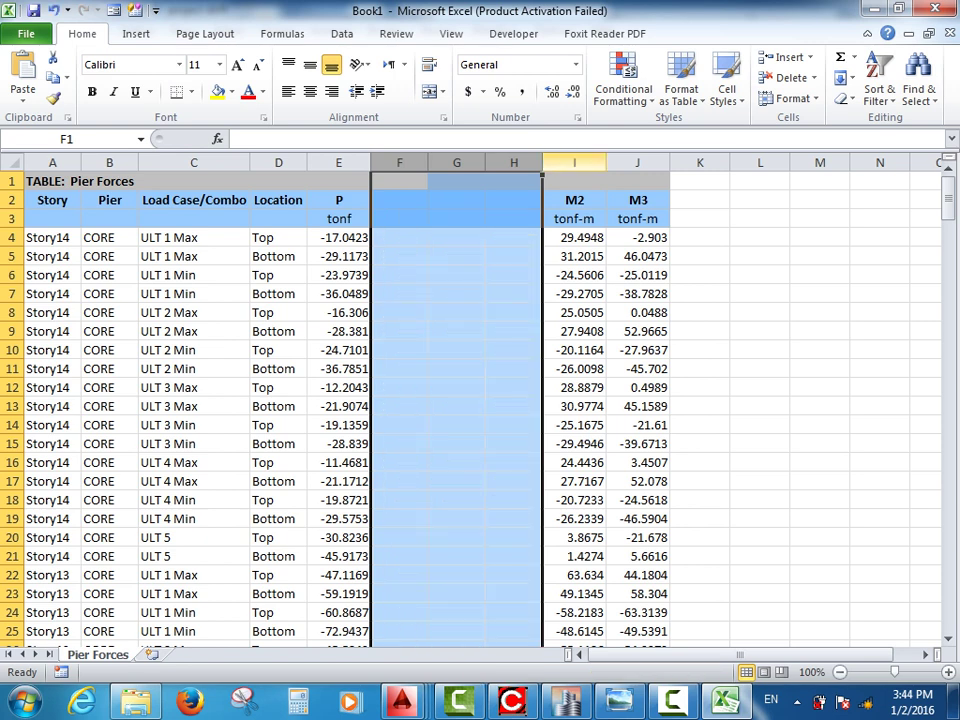
left_click_drag(575, 162, 638, 162)
left_click_drag(543, 290, 470, 290)
left_click(645, 294)
left_click_drag(460, 162, 523, 162)
left_click_drag(429, 182, 402, 180)
left_click(645, 274)
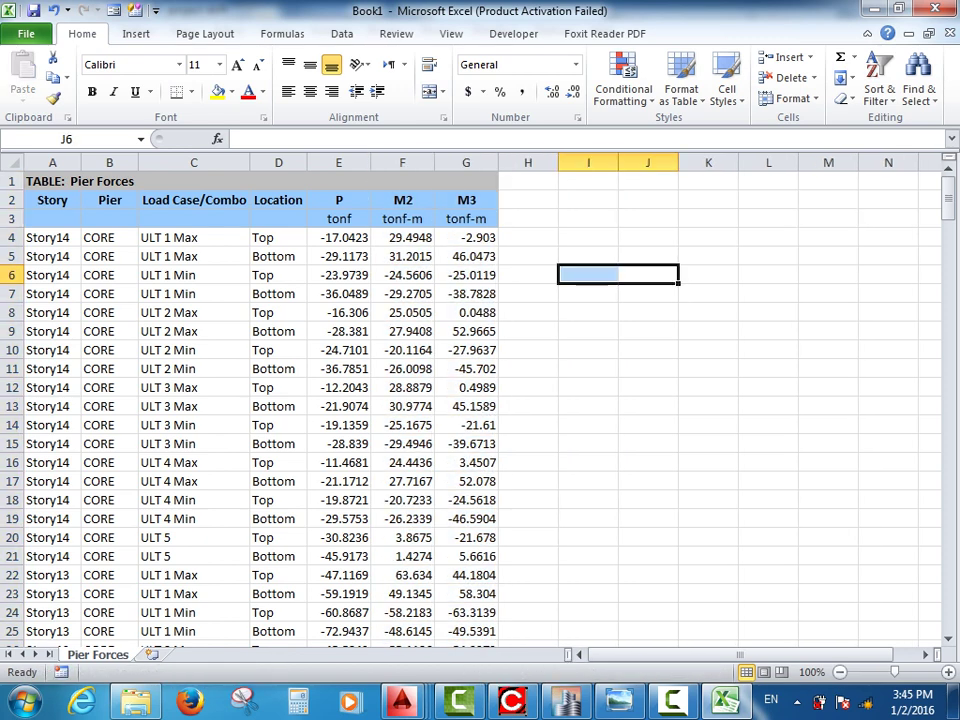
Add filters to the pier forces data in A3:G255, with row 3 as the header.
left_click_drag(40, 218, 487, 536)
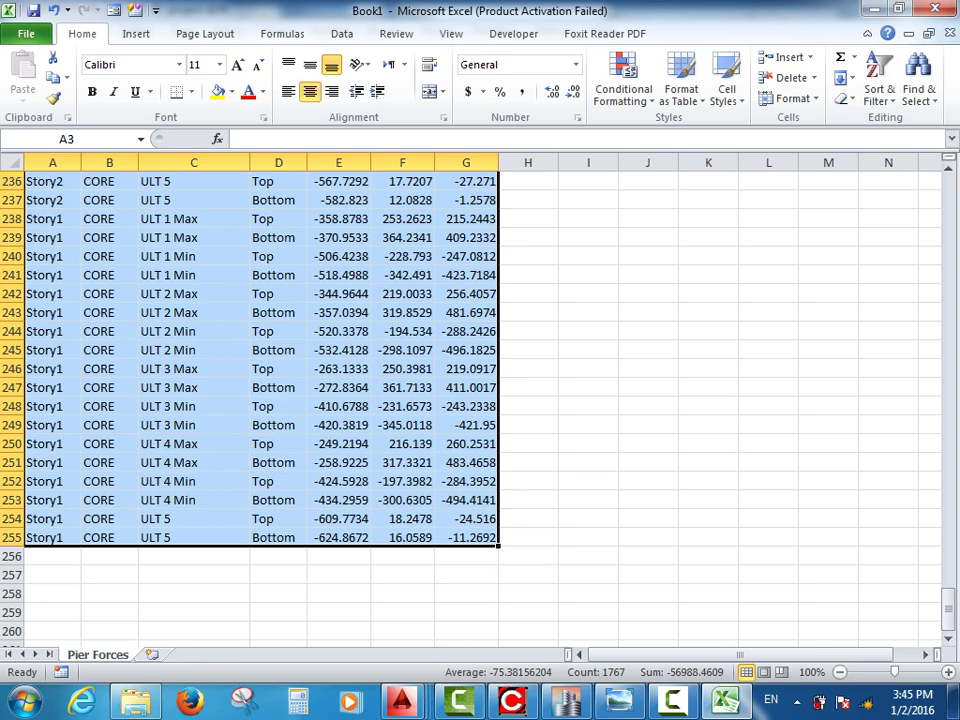
left_click(878, 80)
left_click(878, 187)
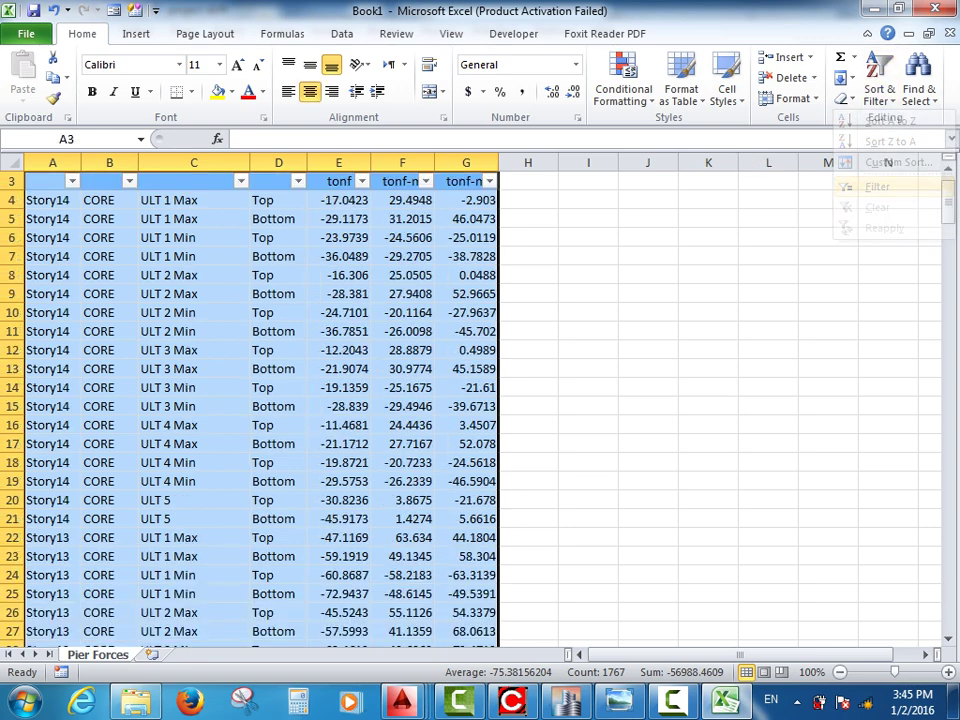
scroll(588, 275, "up", 1)
left_click(588, 275)
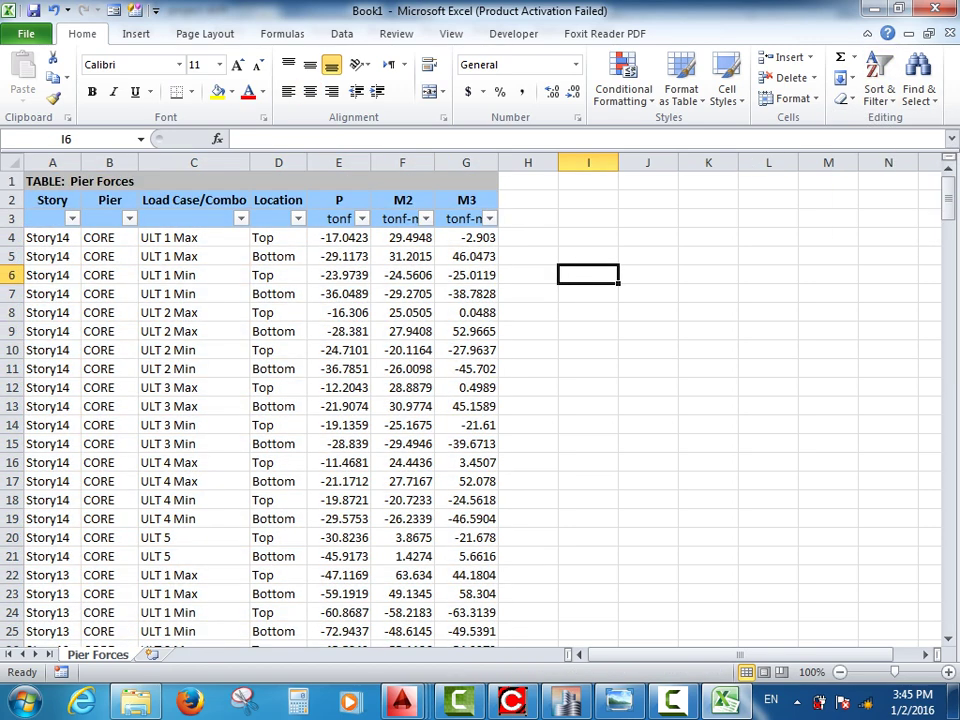
Sort the table by P from smallest to largest and copy its first data row to H9.
left_click(362, 218)
left_click(236, 180)
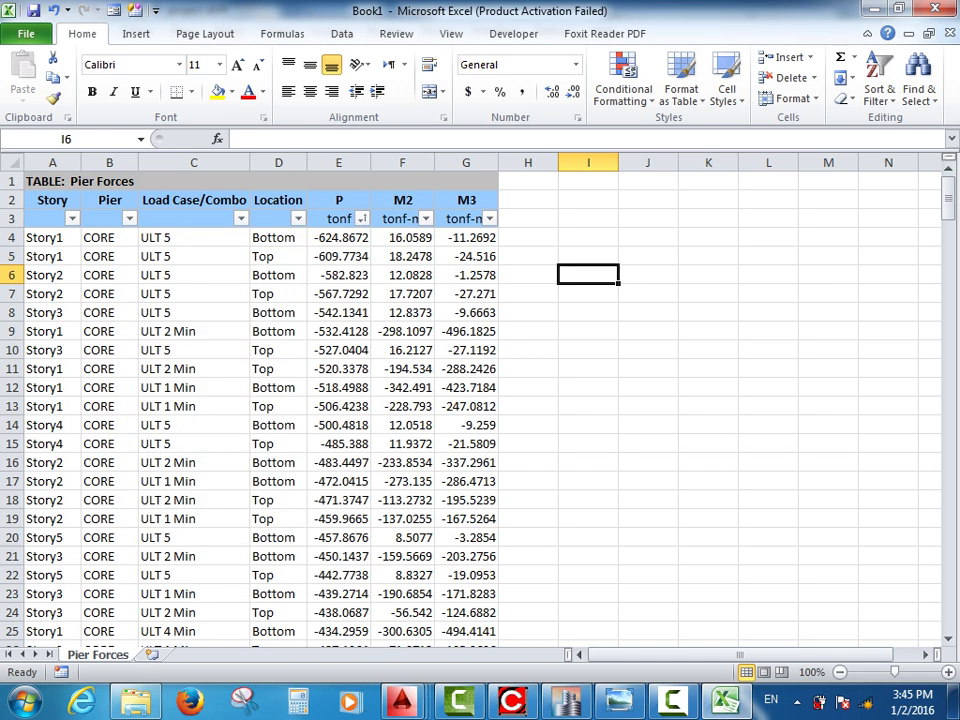
left_click_drag(44, 237, 466, 237)
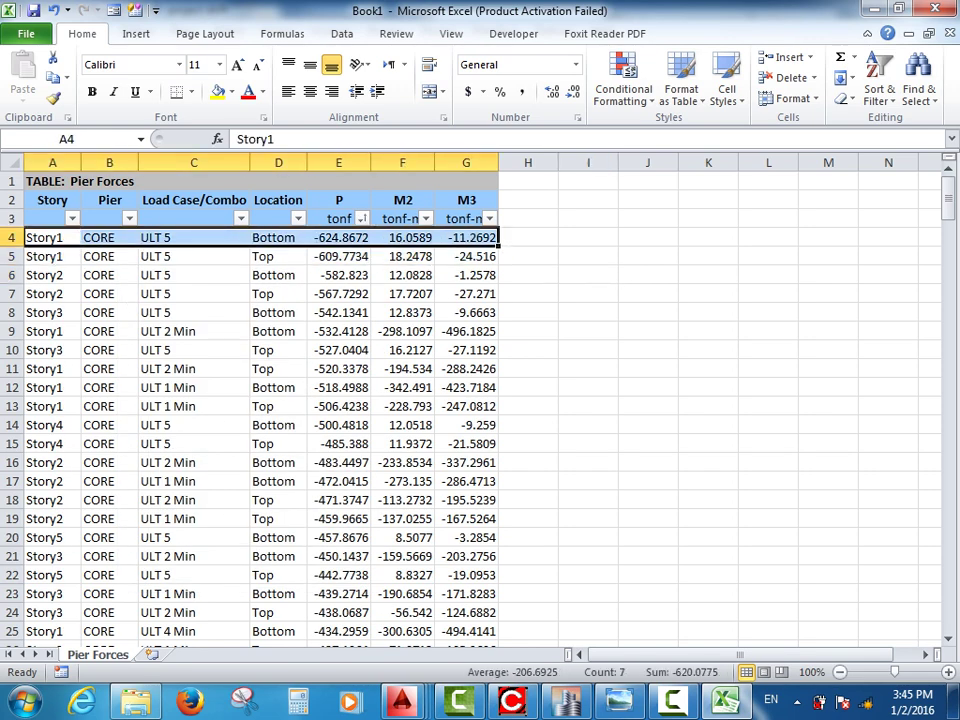
key("ctrl+c")
left_click(528, 331)
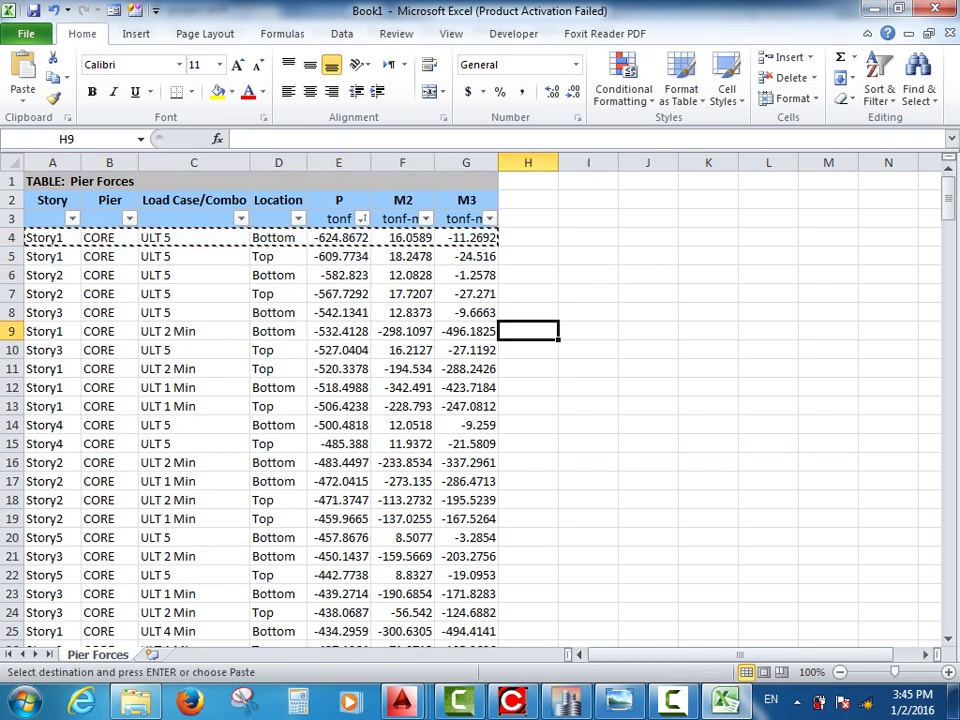
key("ctrl+v")
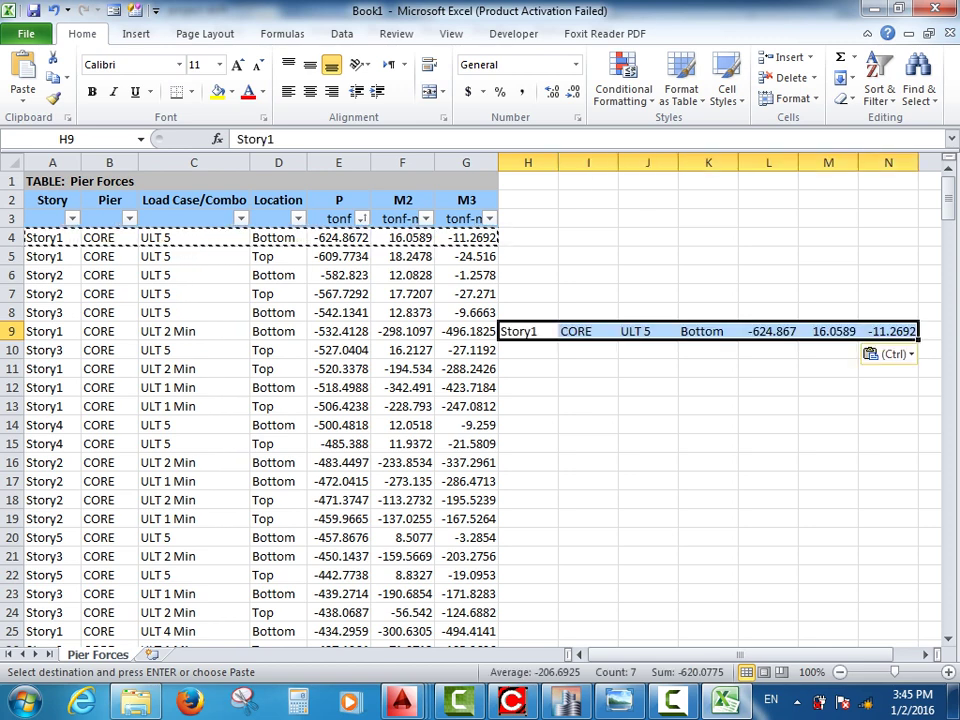
Sort the table by P from largest to smallest and copy its first data row to H10.
left_click(361, 218)
left_click(190, 253)
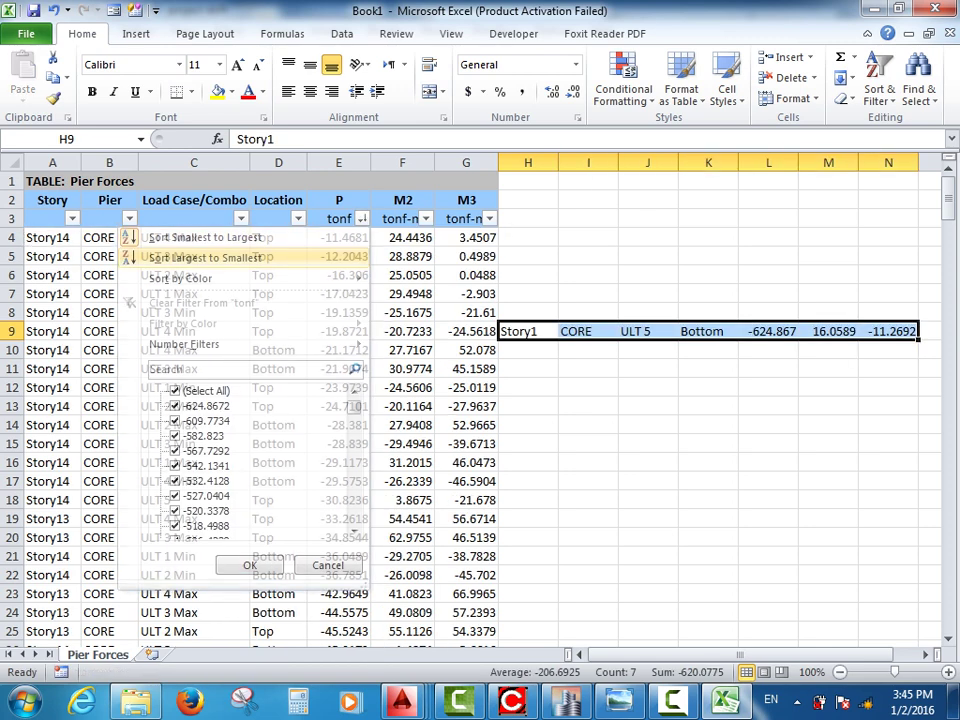
left_click_drag(52, 237, 466, 256)
left_click_drag(52, 237, 466, 237)
key("ctrl+c")
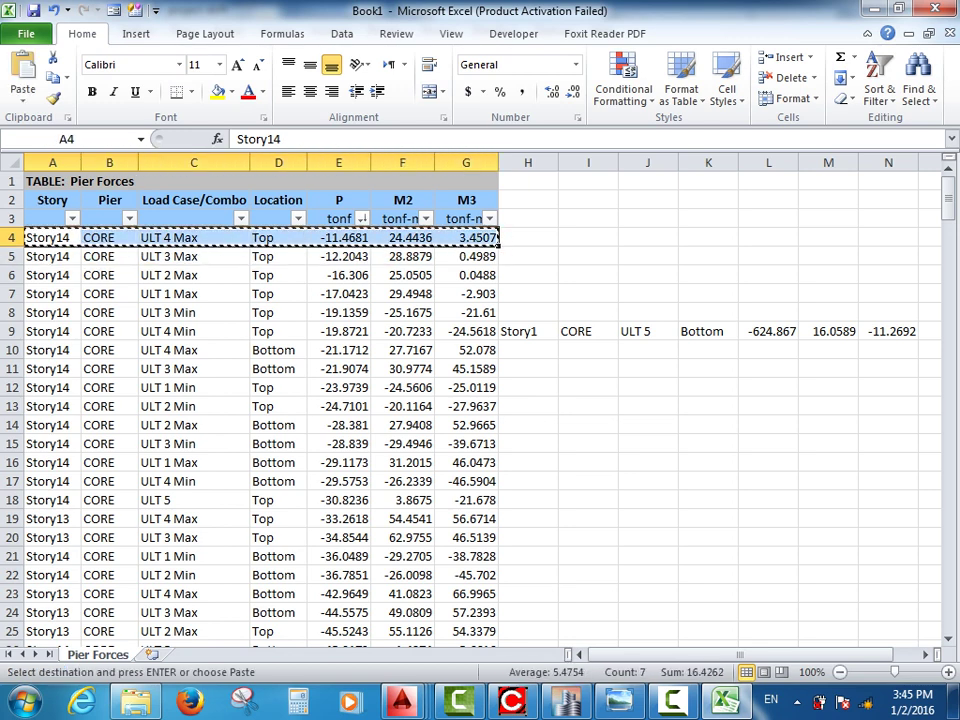
left_click(528, 350)
key("ctrl+v")
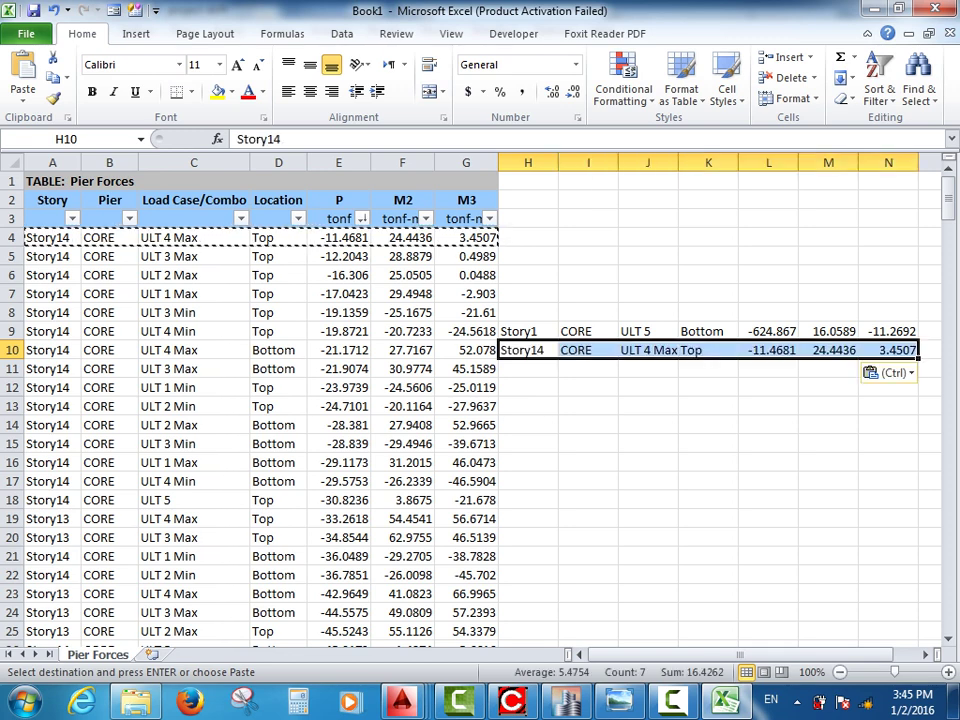
Sort the table by M2 from smallest to largest and copy its first data row to H11.
left_click(426, 218)
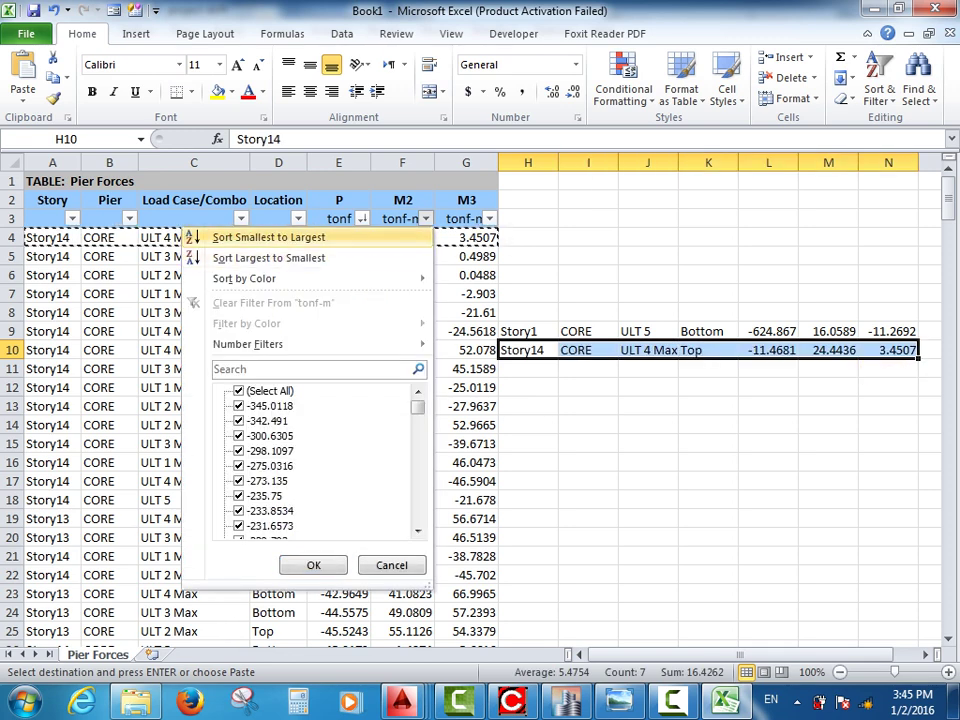
left_click(268, 237)
left_click_drag(52, 237, 466, 237)
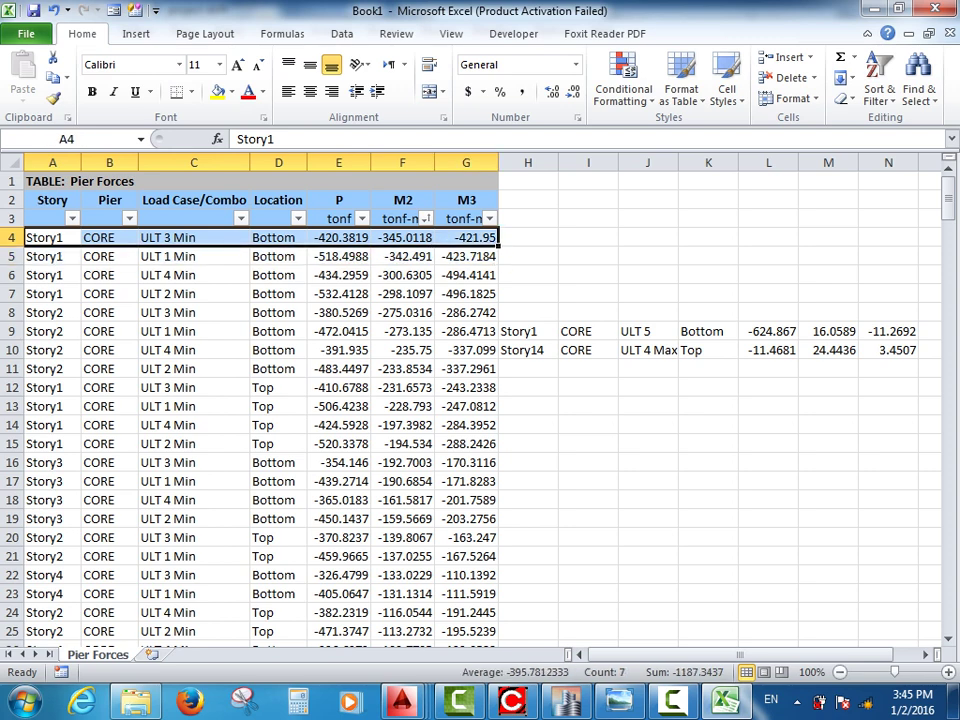
key("ctrl+c")
left_click(528, 369)
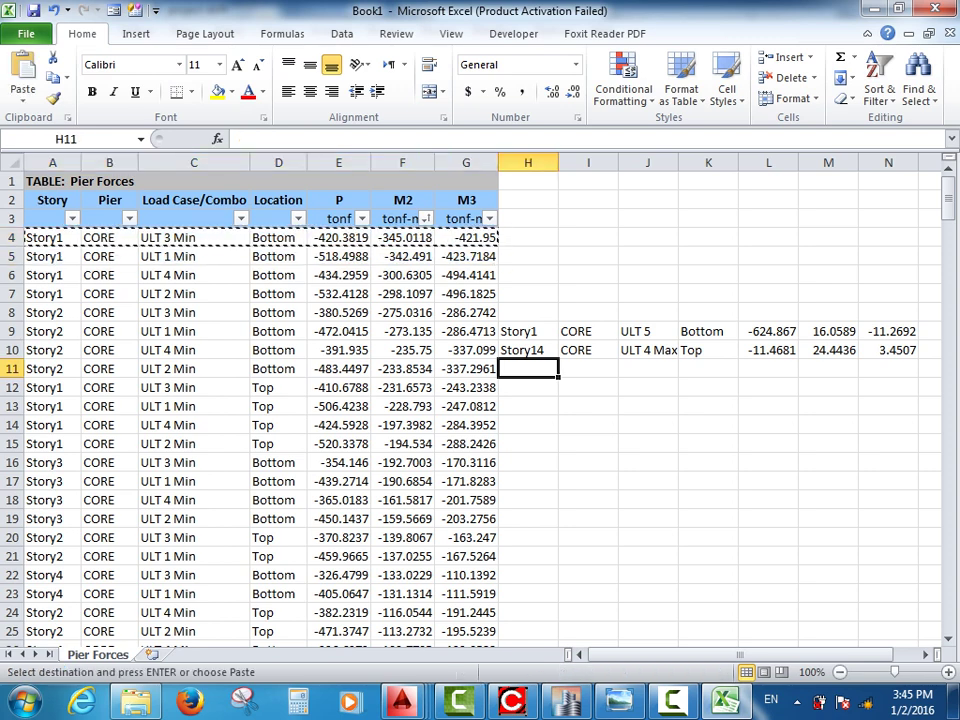
key("ctrl+v")
Sort the table by M2 from largest to smallest and copy its first data row to H12.
left_click(425, 218)
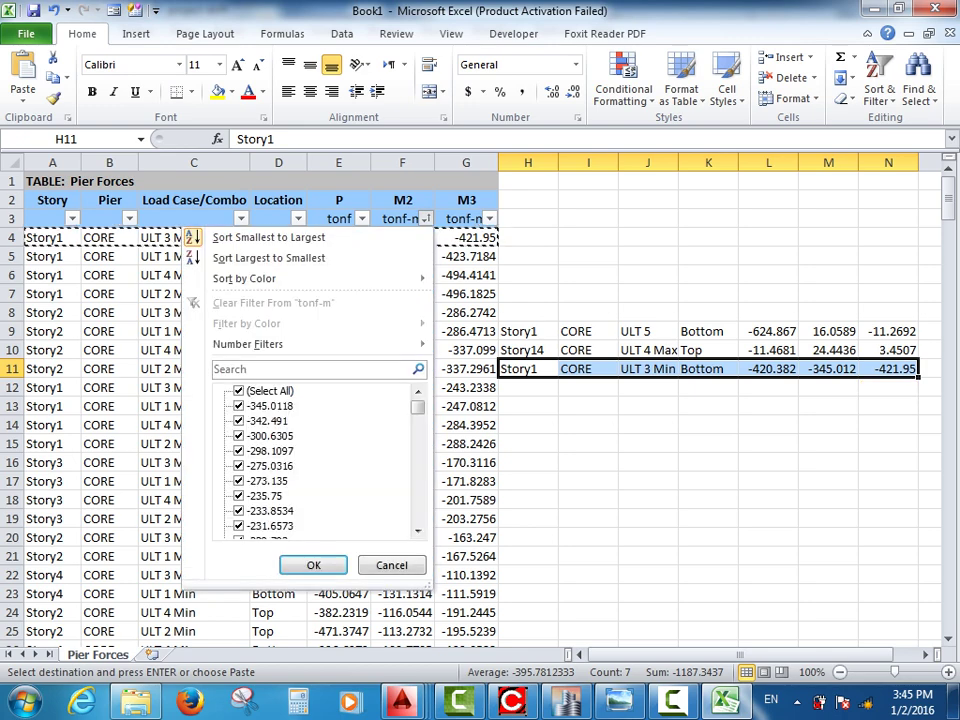
left_click(268, 257)
left_click_drag(45, 237, 466, 237)
key("ctrl+c")
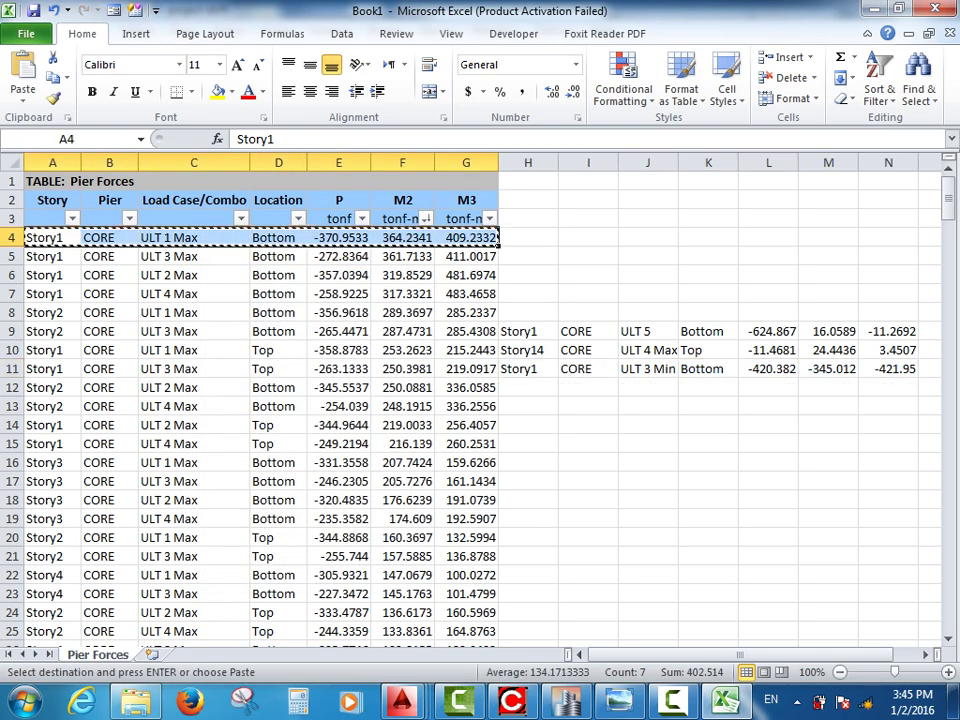
left_click(528, 387)
key("ctrl+v")
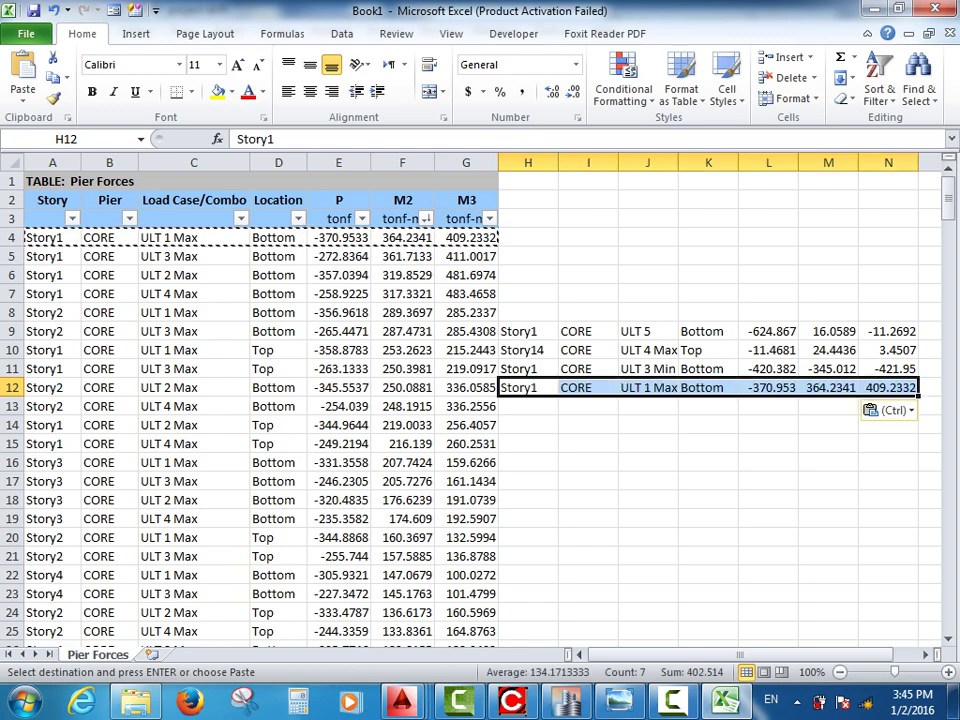
Sort the table by M3 from smallest to largest and copy its first data row to H13.
left_click(488, 218)
left_click(330, 237)
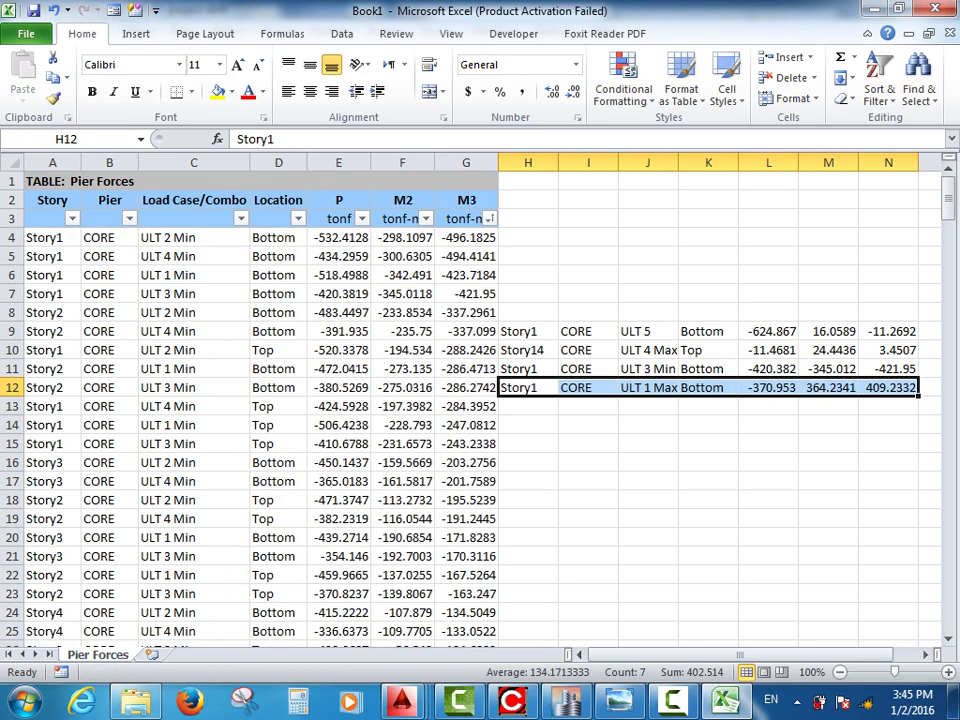
left_click_drag(45, 237, 466, 237)
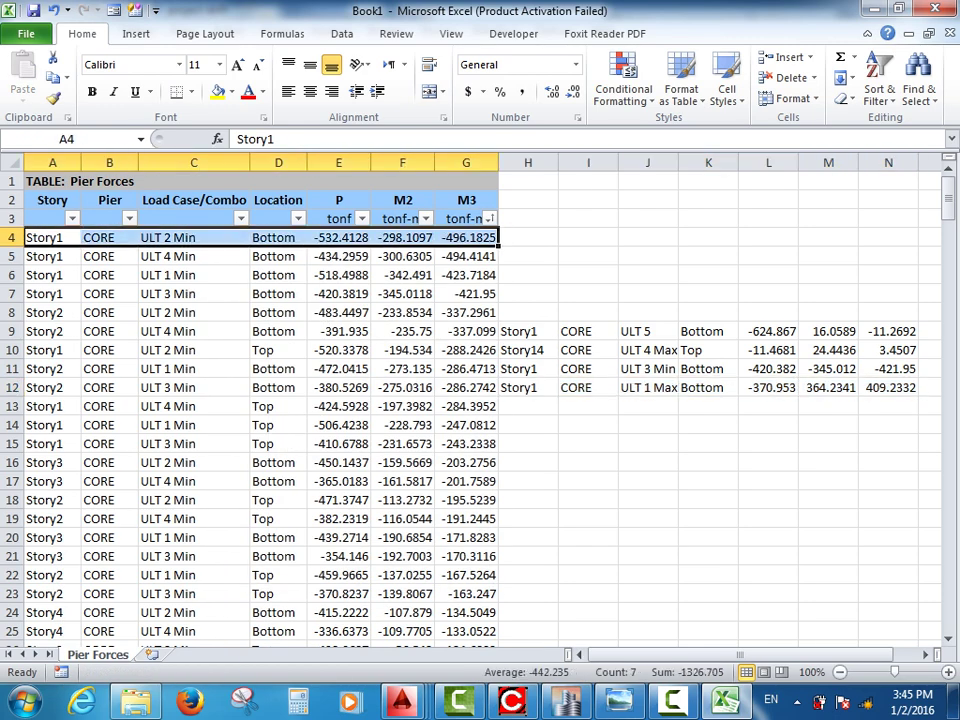
key("ctrl+c")
left_click(528, 406)
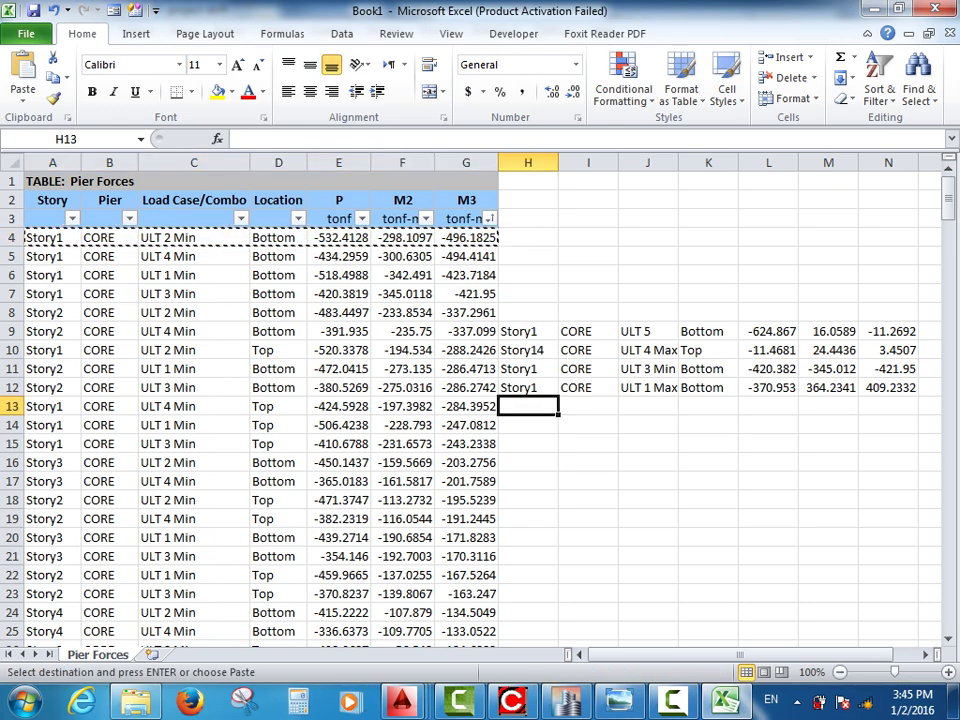
key("ctrl+v")
Sort the table by M3 from largest to smallest and copy its first data row to H14.
left_click(488, 218)
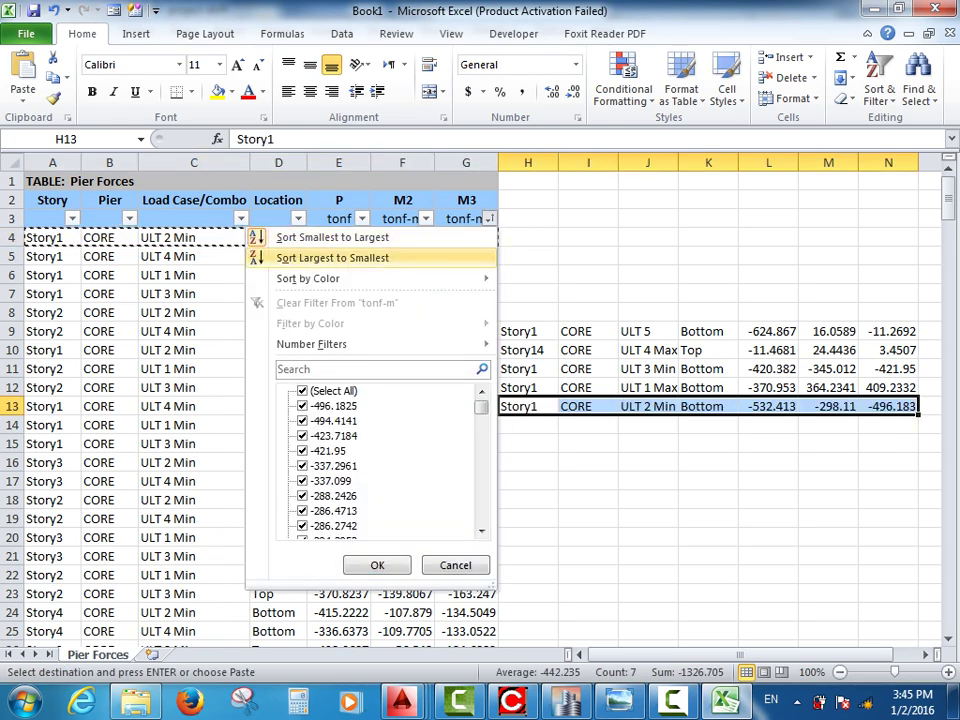
left_click(333, 257)
left_click_drag(45, 237, 466, 237)
key("ctrl+c")
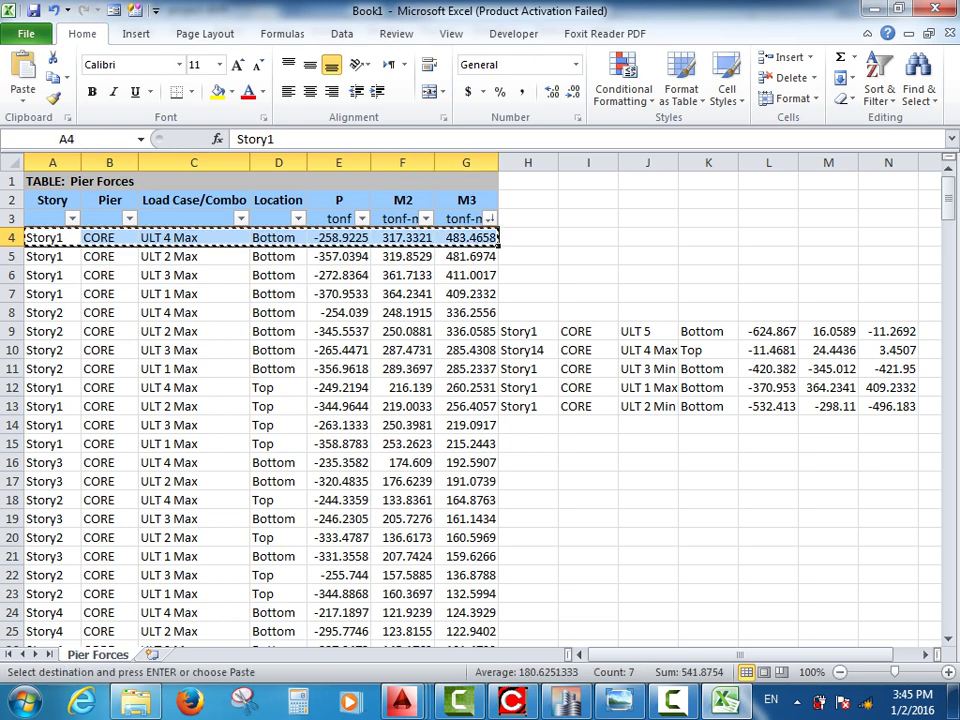
left_click(528, 425)
key("ctrl+v")
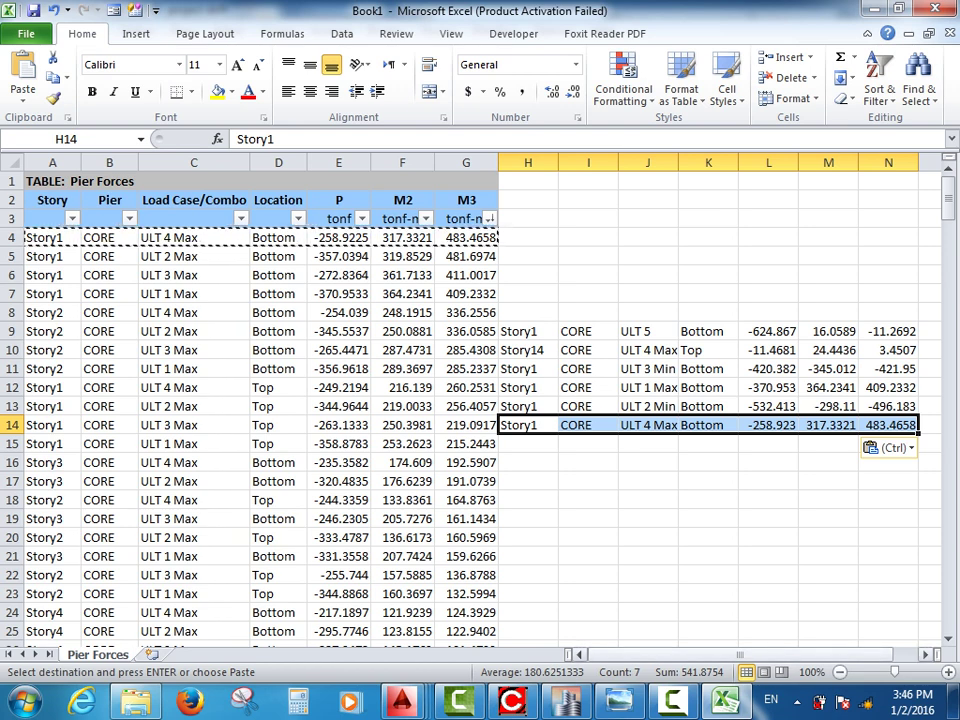
mouse_move(732, 655)
left_mouse_down()
mouse_move(757, 655)
mouse_move(740, 654)
left_mouse_up()
left_click_drag(768, 331, 888, 425)
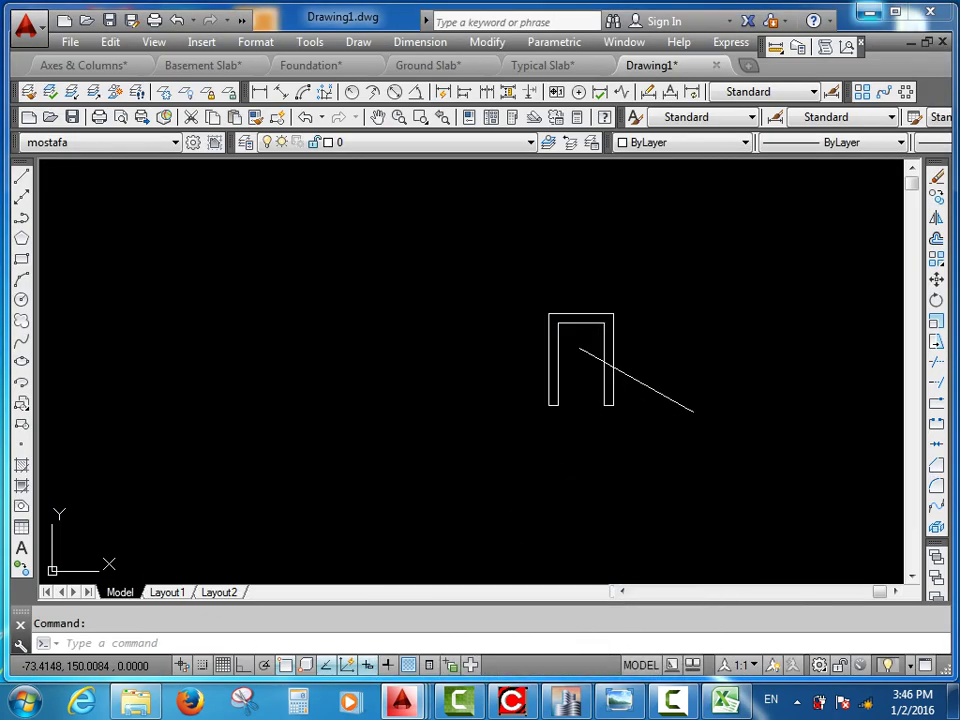
Go to the desktop and set the system date to January 1, 2014.
left_click(870, 12)
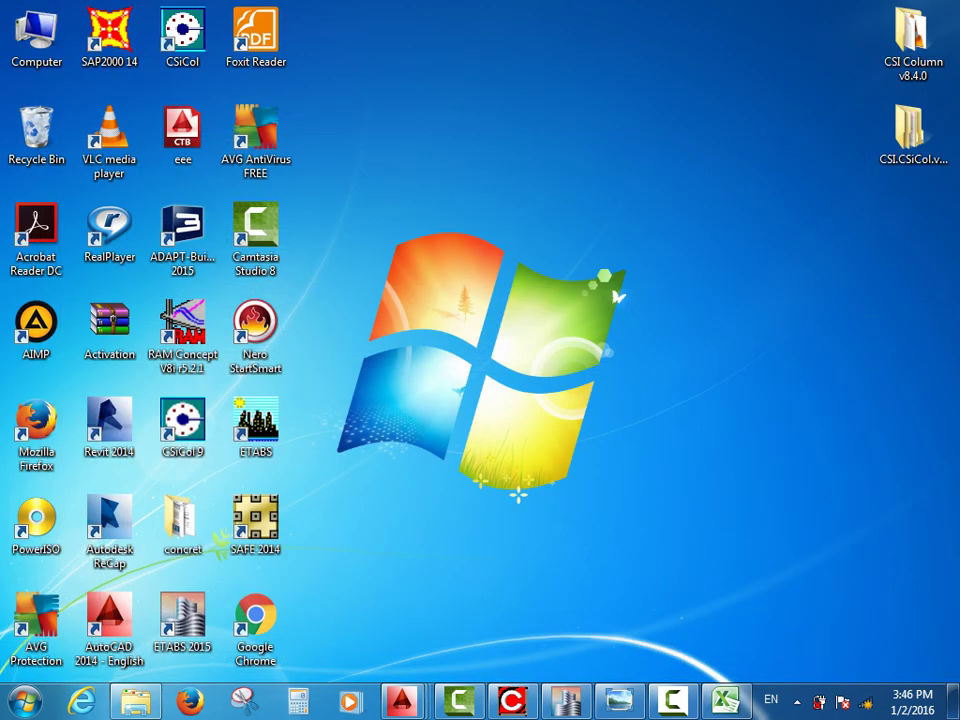
mouse_move(912, 701)
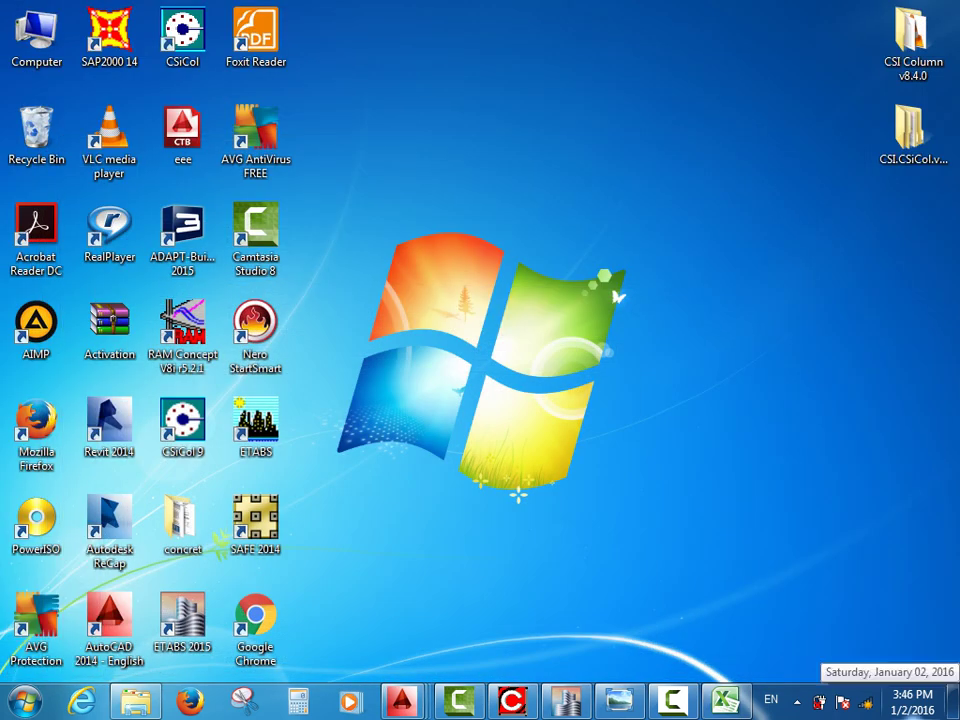
right_click(912, 701)
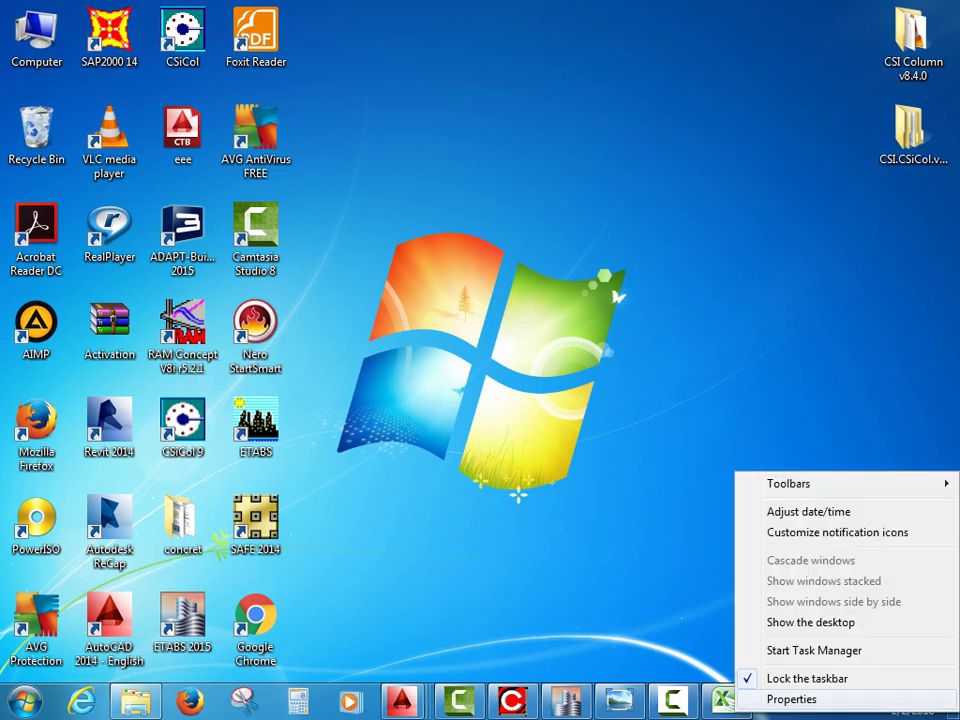
left_click(795, 511)
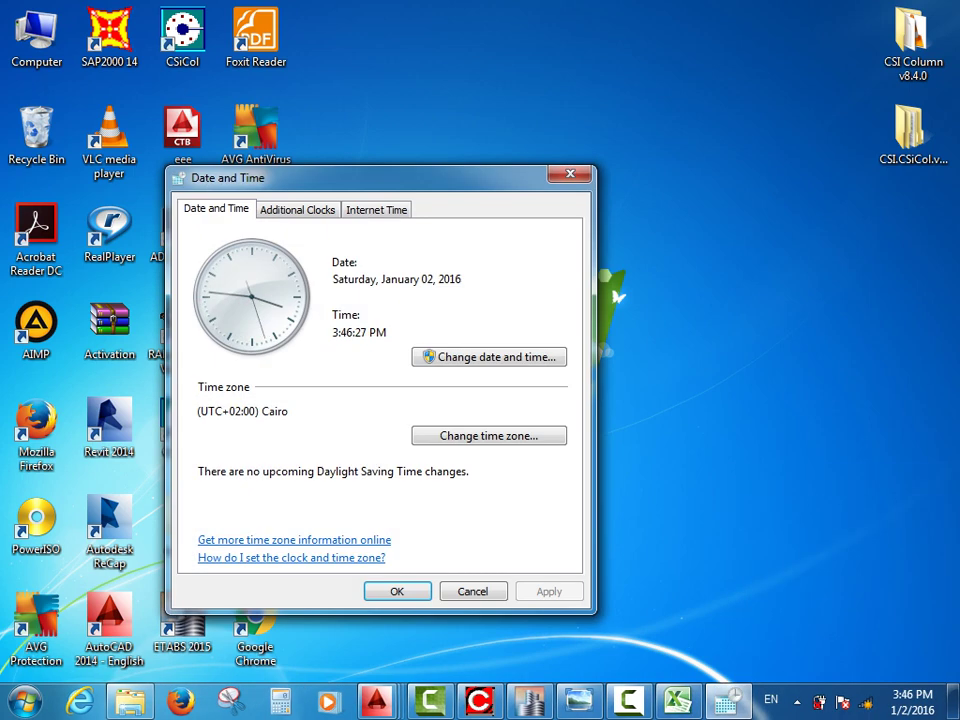
left_click(489, 356)
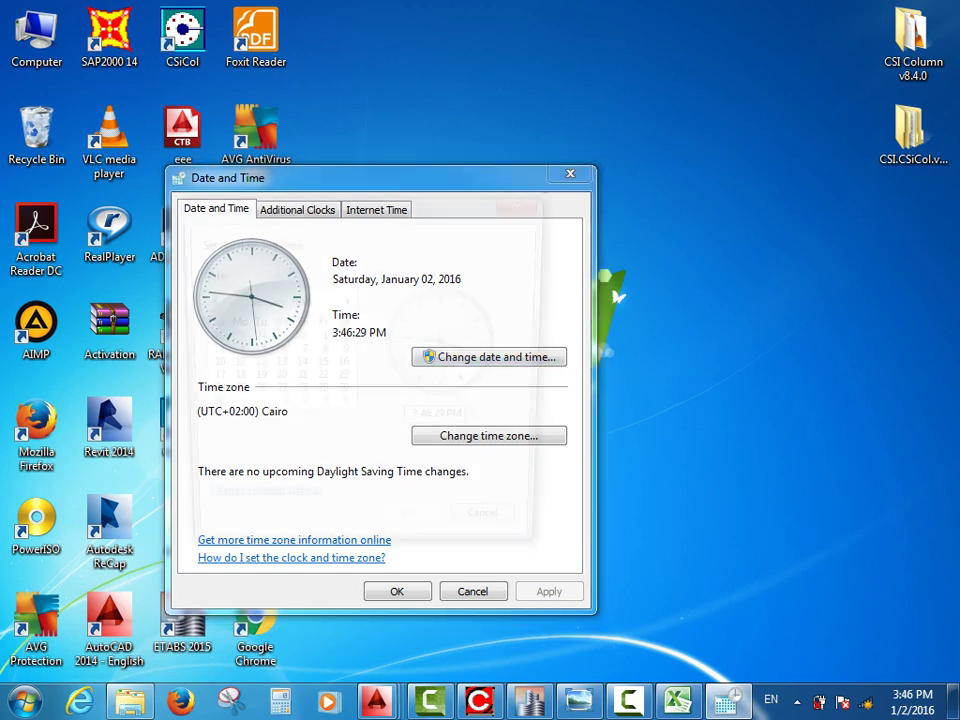
left_click(274, 301)
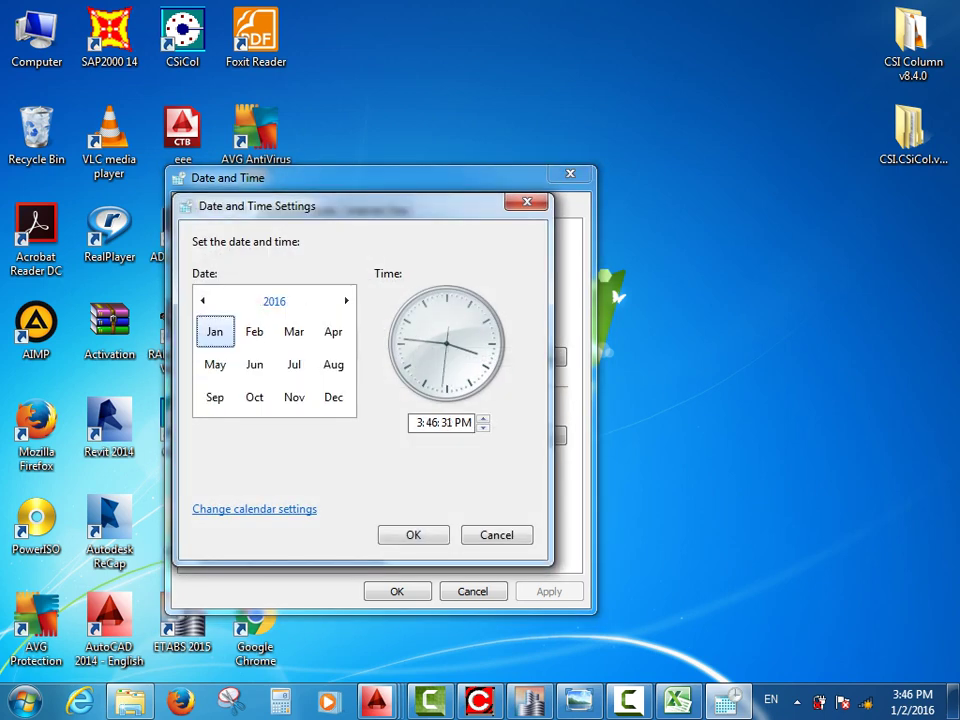
left_click(203, 301)
left_click(203, 301)
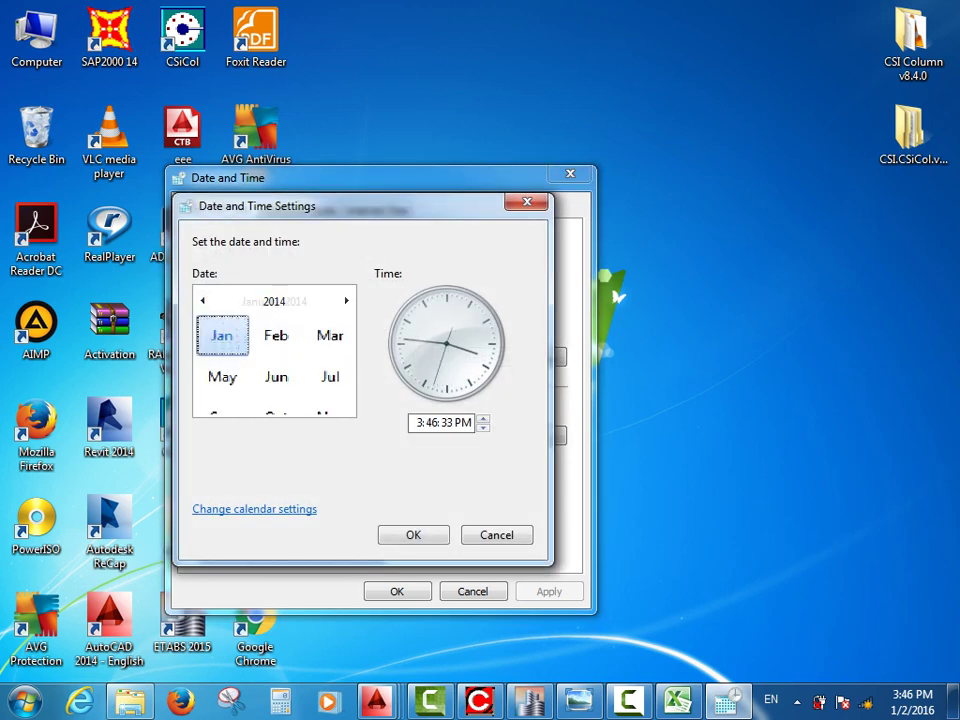
left_click(214, 331)
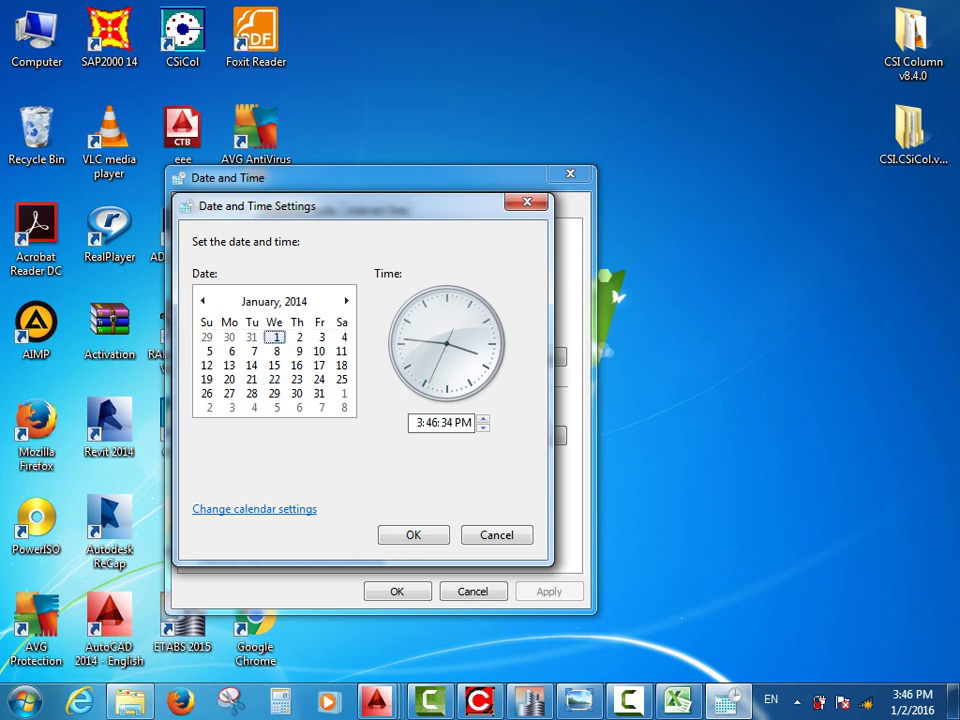
left_click(413, 535)
left_click(397, 591)
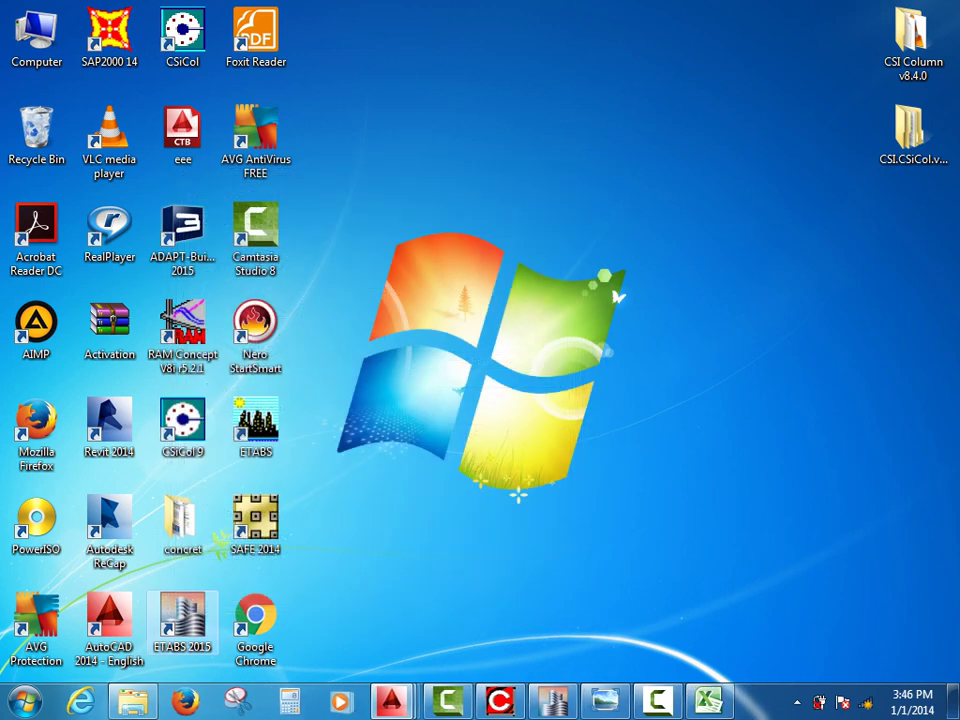
Launch CSiCol 9 from the desktop.
left_click(25, 701)
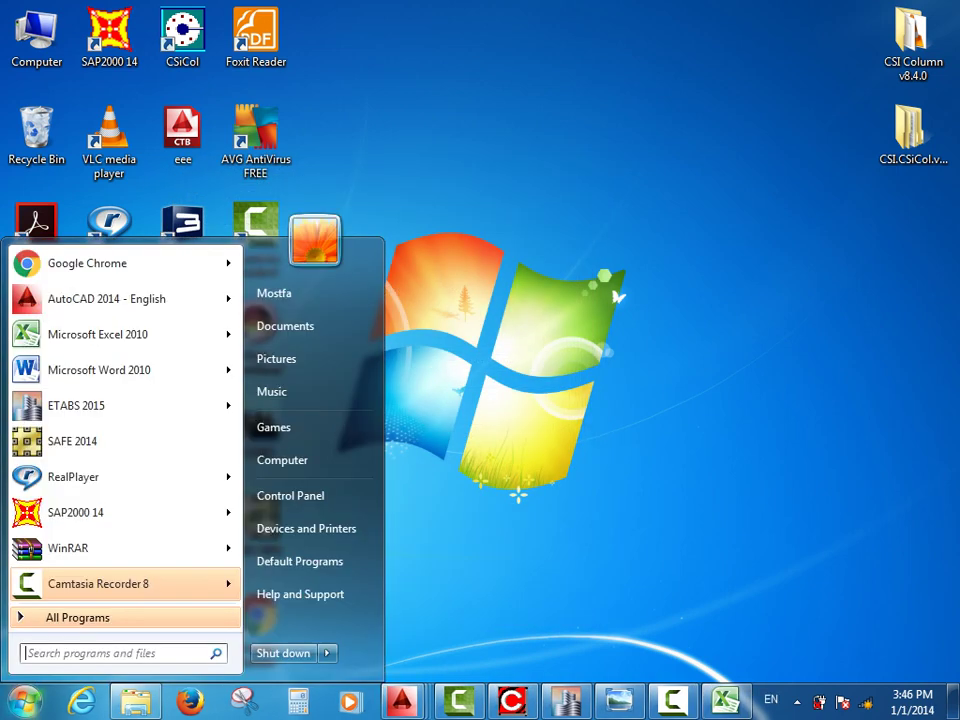
left_click(460, 490)
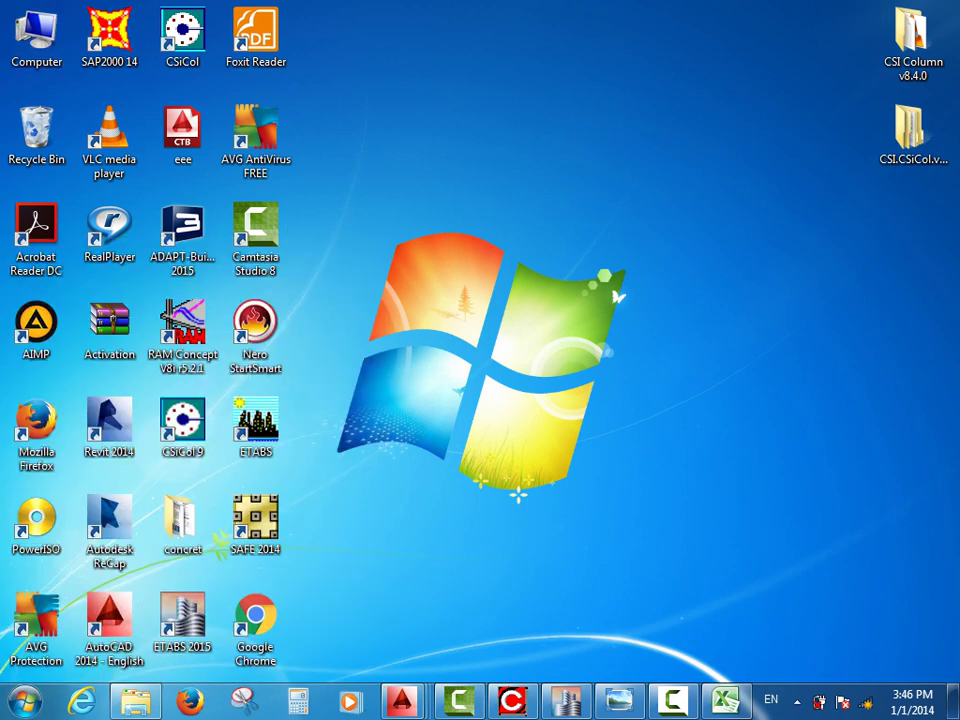
double_click(183, 426)
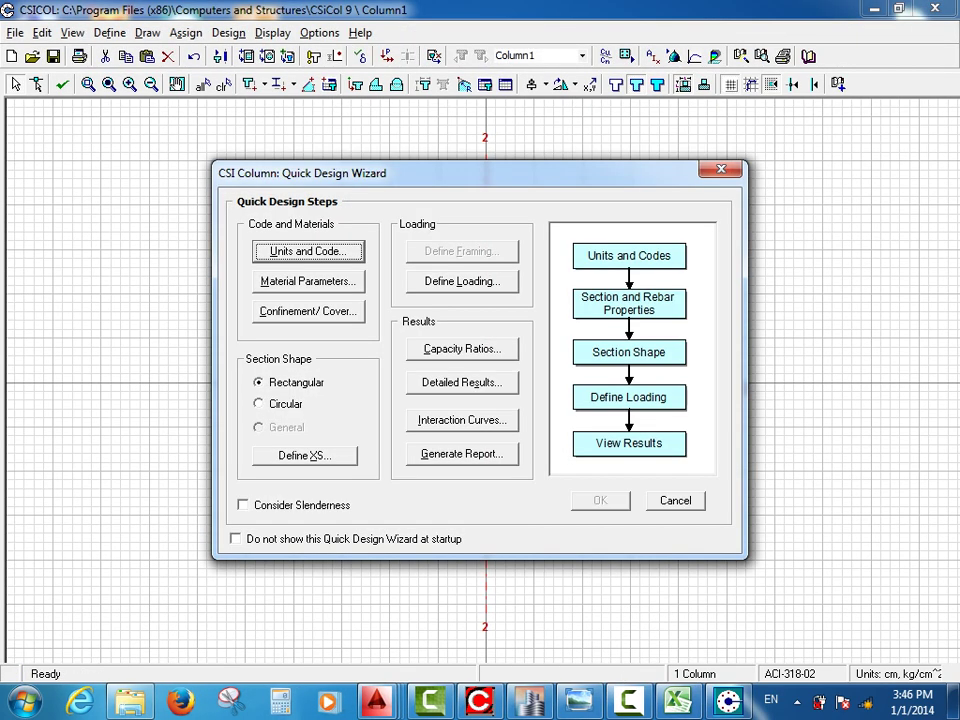
Set the design code to ACI-318-99 in the wizard's units and code options.
left_click(308, 252)
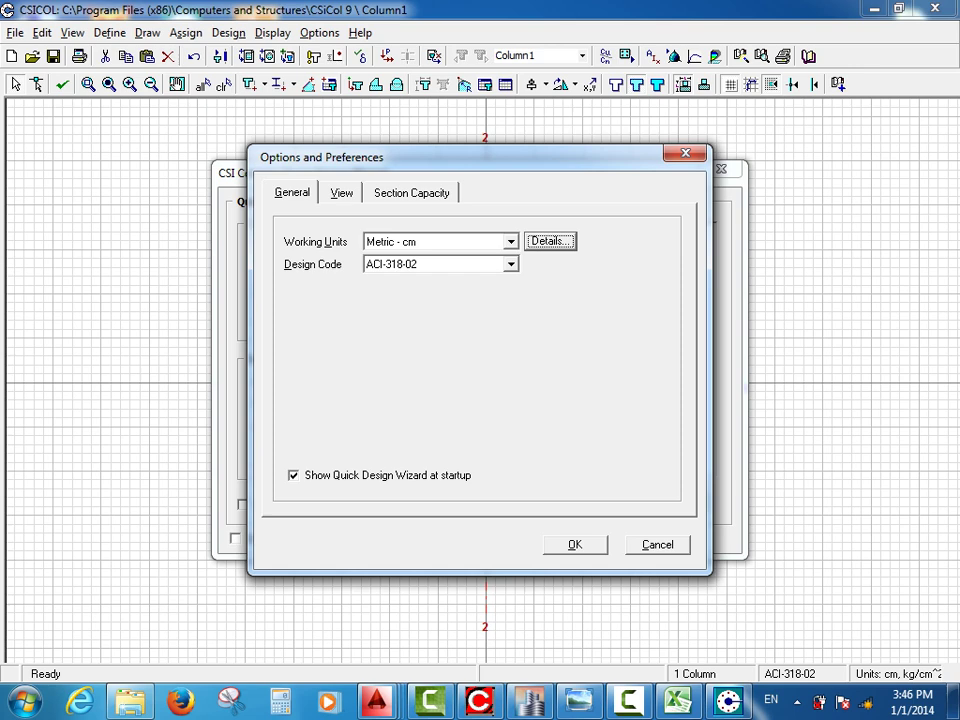
left_click_drag(480, 157, 423, 153)
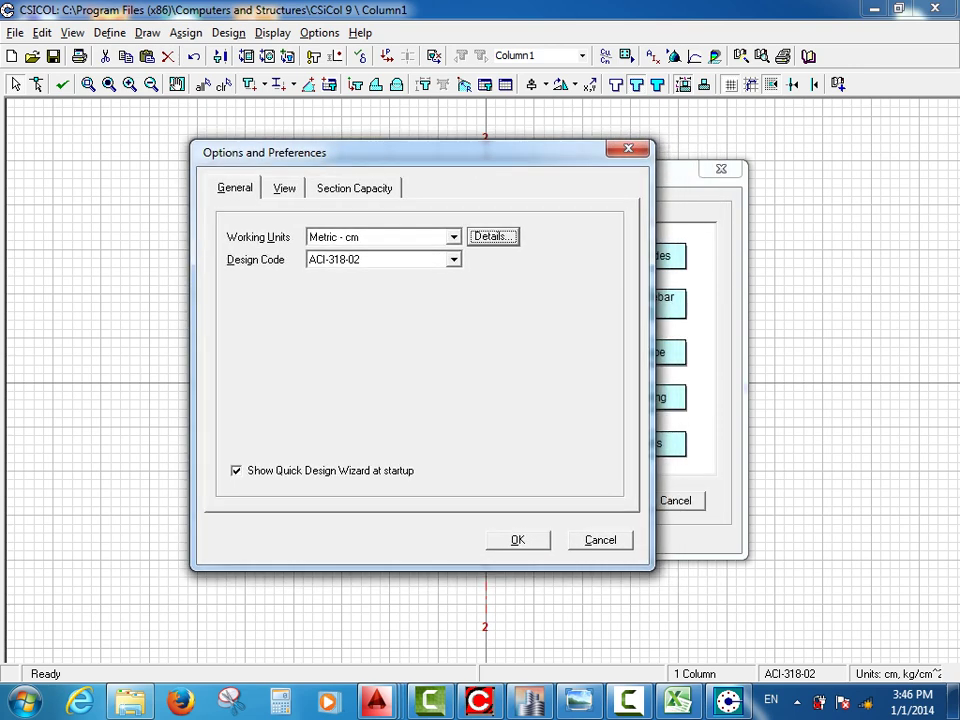
left_click(454, 260)
key("Down")
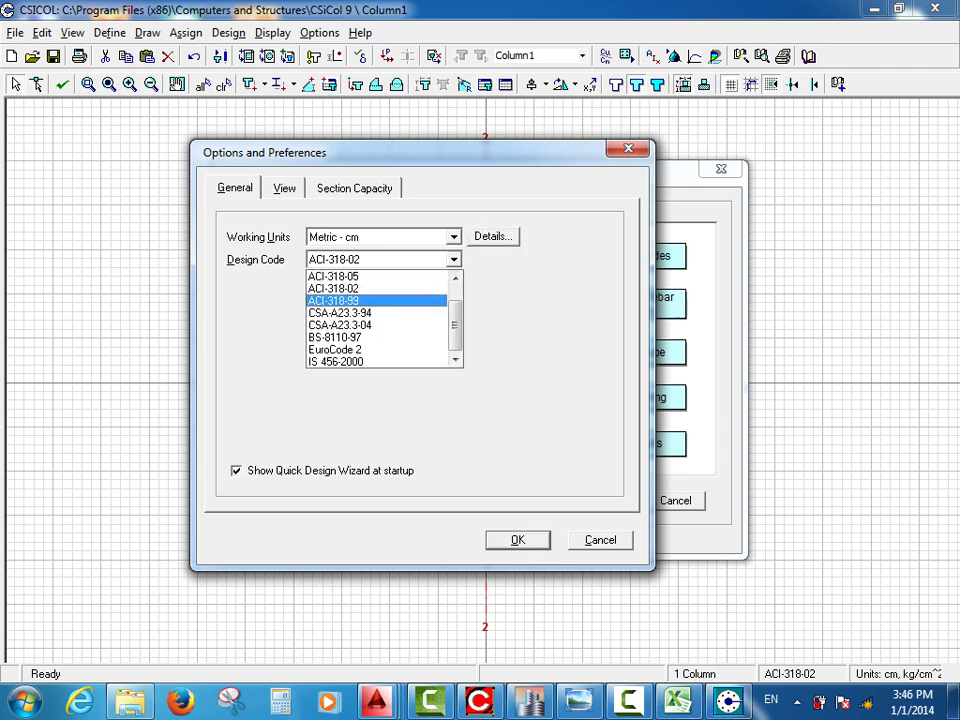
key("Return")
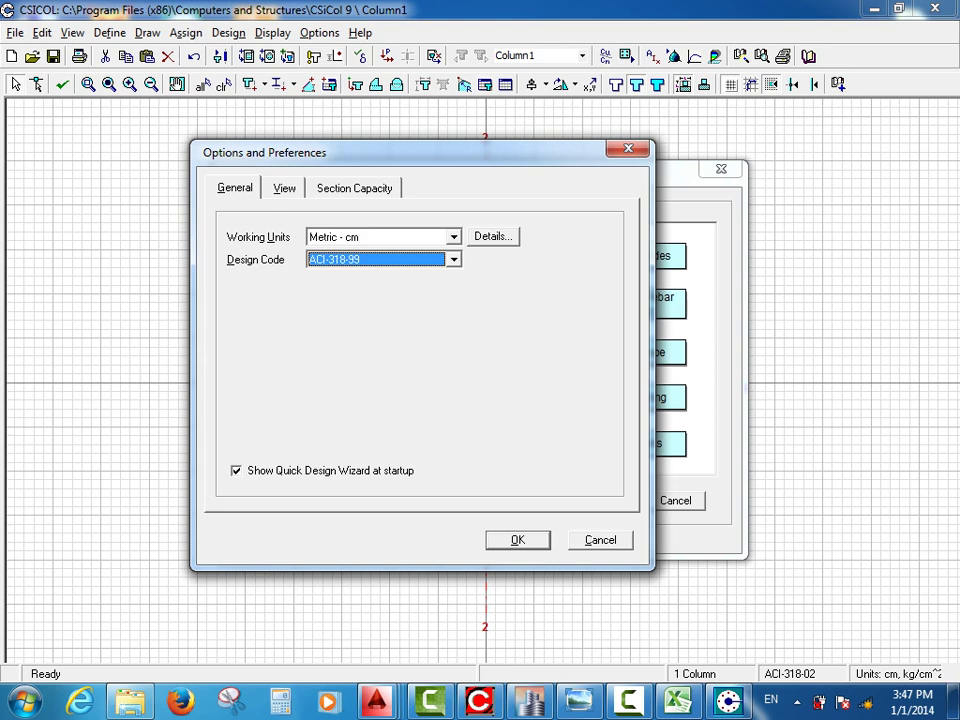
key("Return")
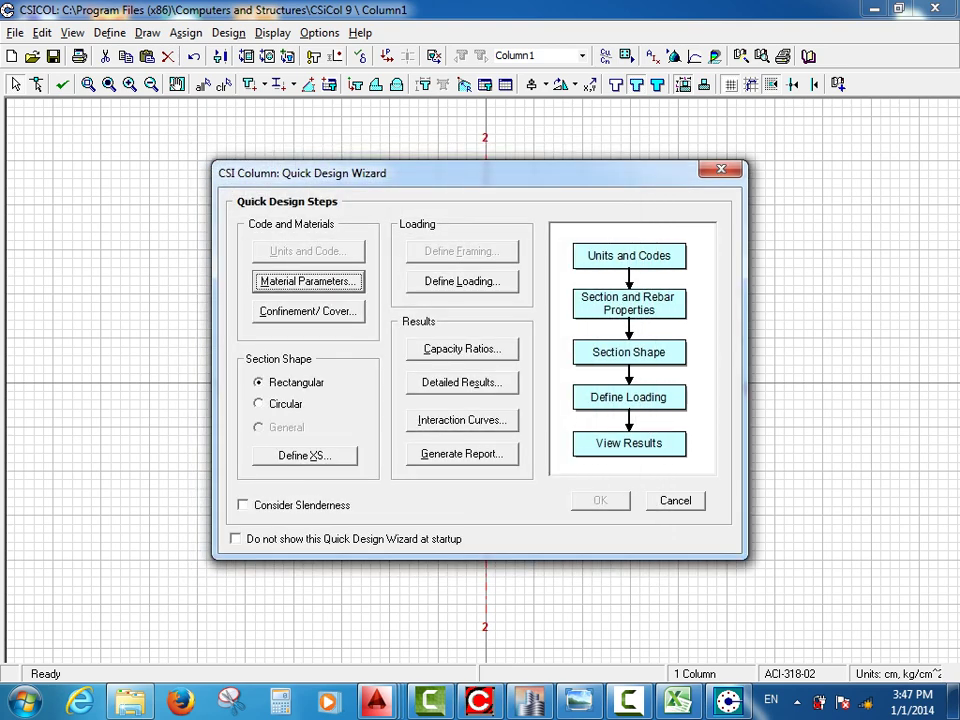
Open the column material parameters and set the column caption to CORE.
key("Return")
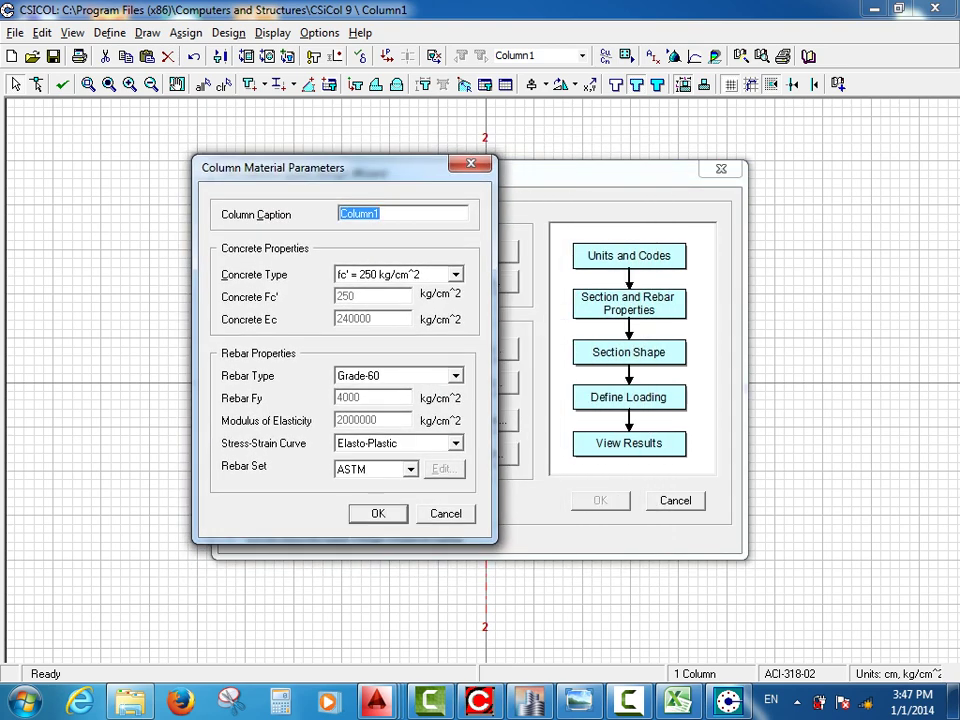
type("CORE")
left_click_drag(345, 168, 307, 170)
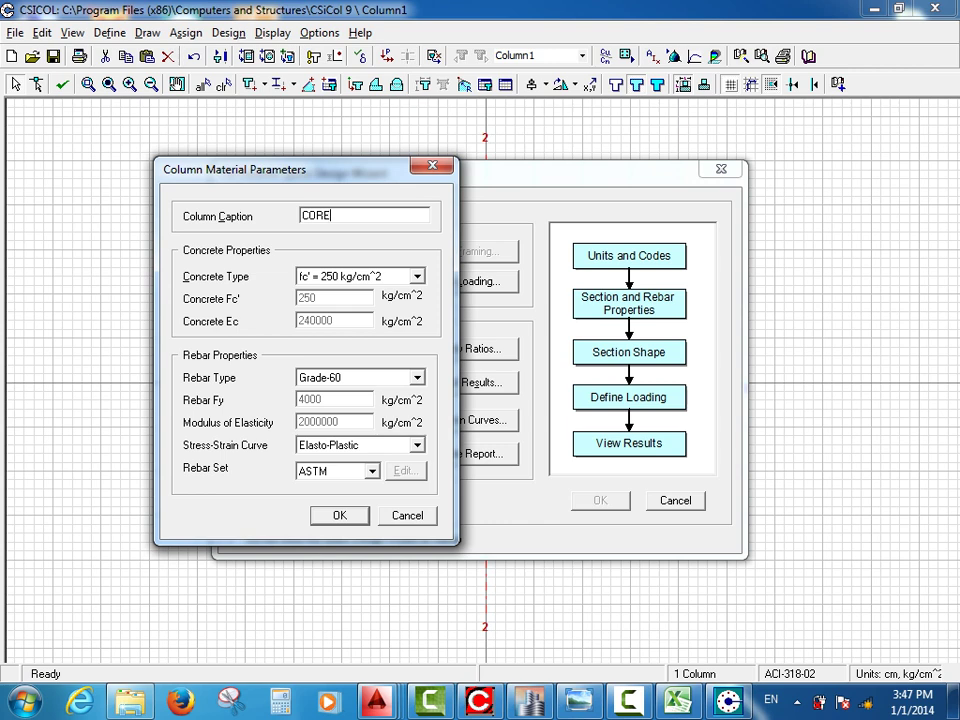
Set the concrete type to Custom with Fc' 240 kg/cm^2 and Ec 242487.1131 kg/cm^2.
left_click(417, 277)
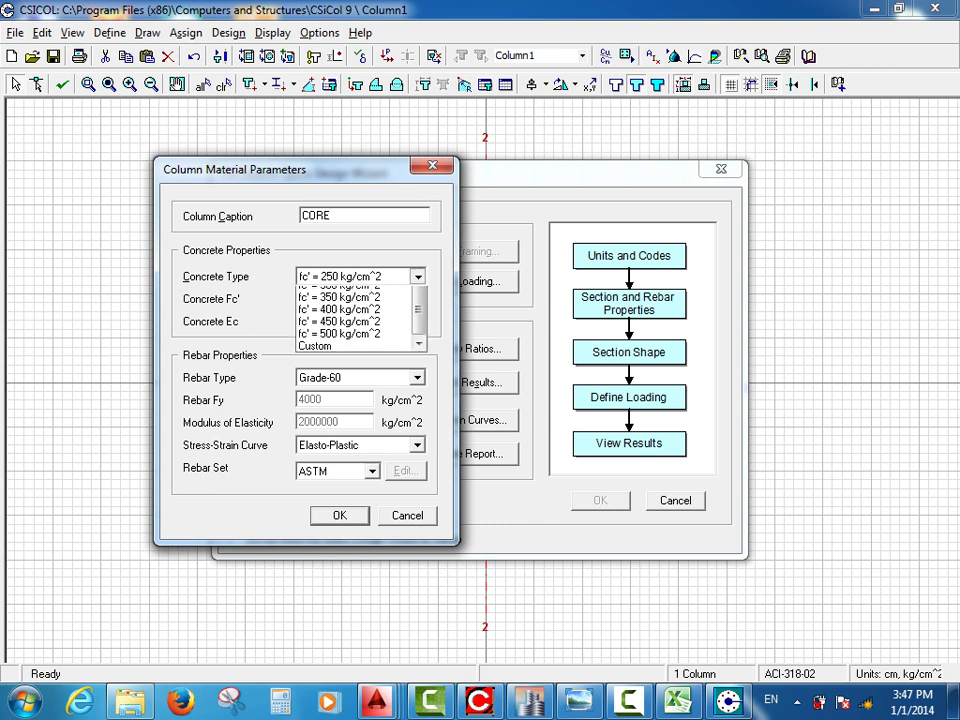
key("Return")
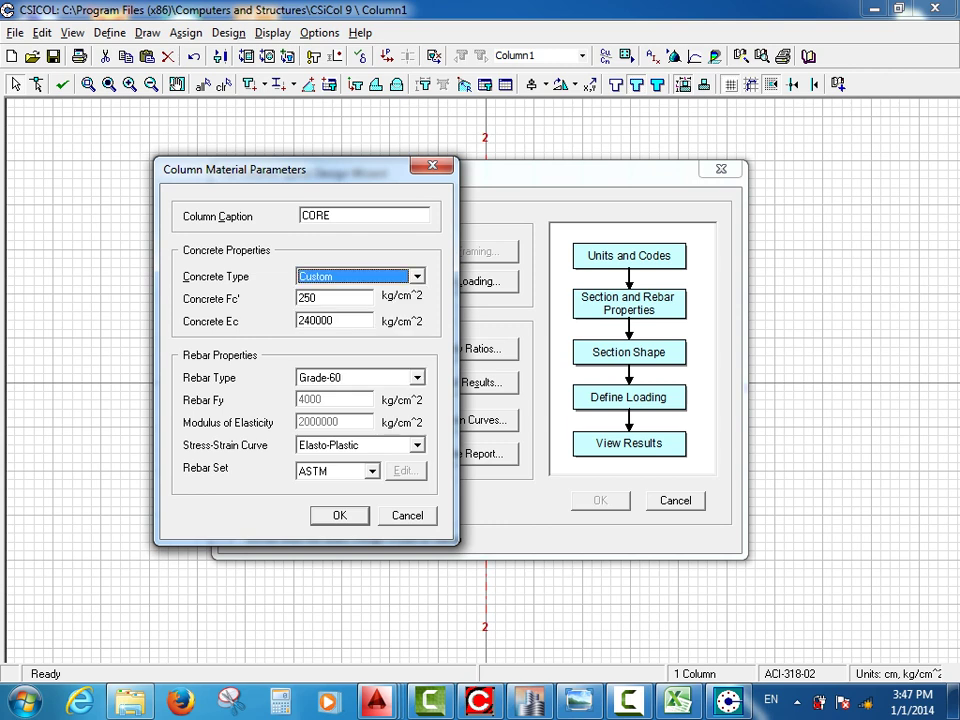
key("Tab")
type("24")
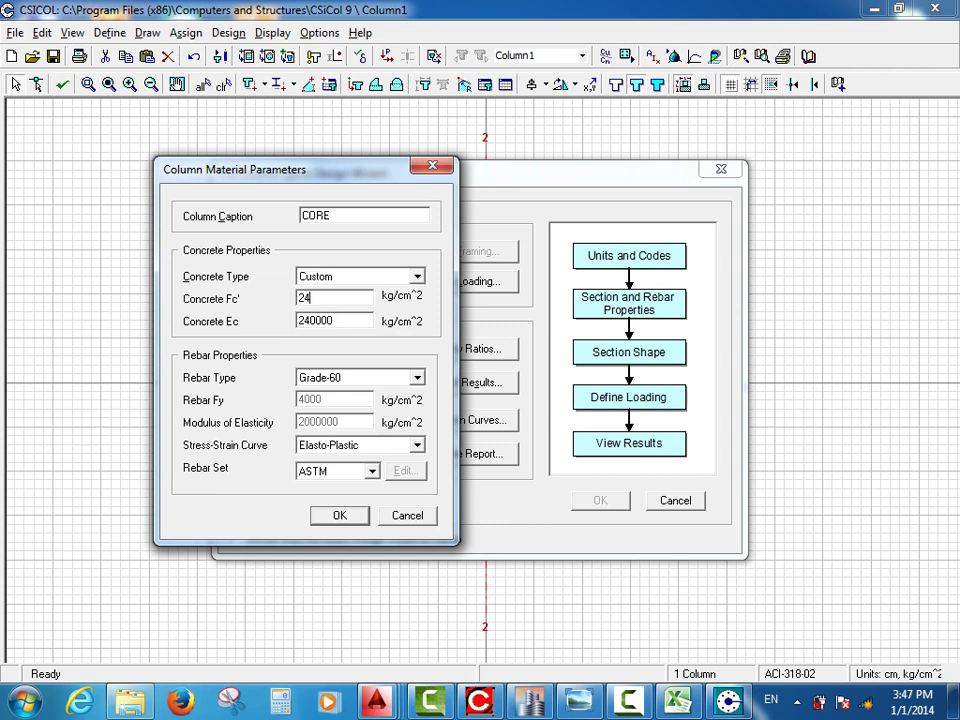
type("0")
key("Tab")
type("242487.114")
key("BackSpace")
type("31")
Set the rebar type to Custom with Fy 3600 kg/cm^2 and modulus of elasticity 2000000 kg/cm^2.
left_click(417, 378)
key("Down")
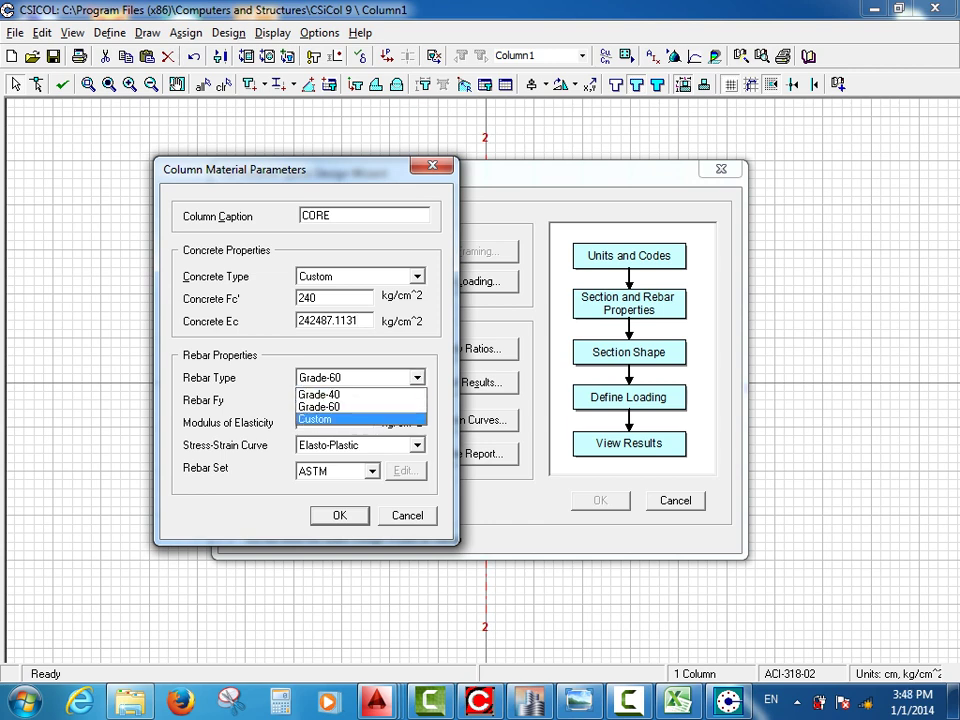
key("Return")
key("Tab")
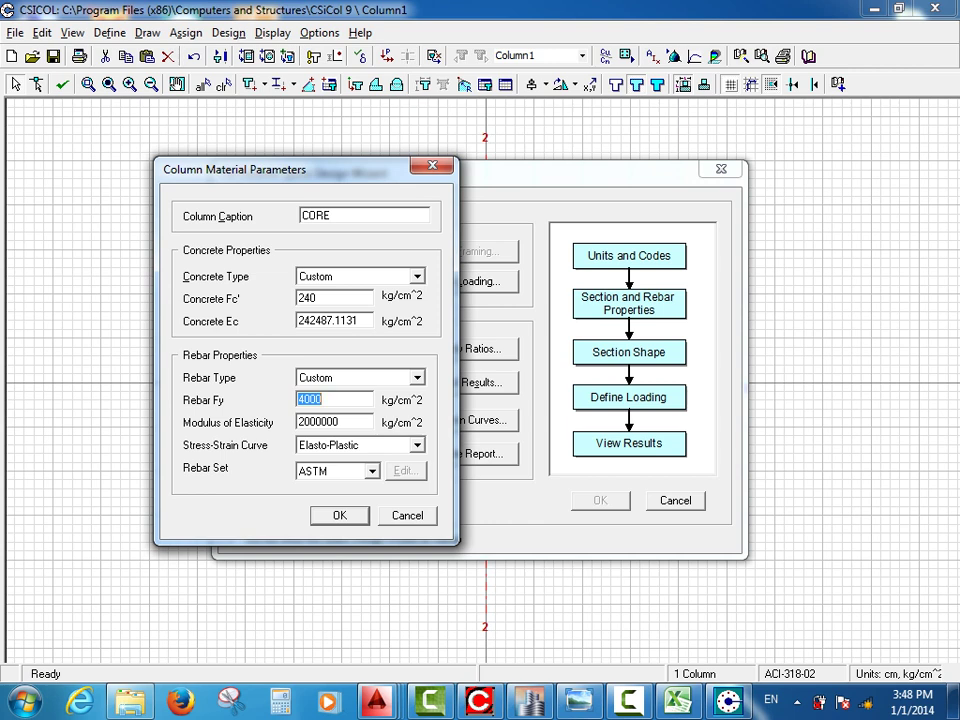
type("3600")
key("Tab")
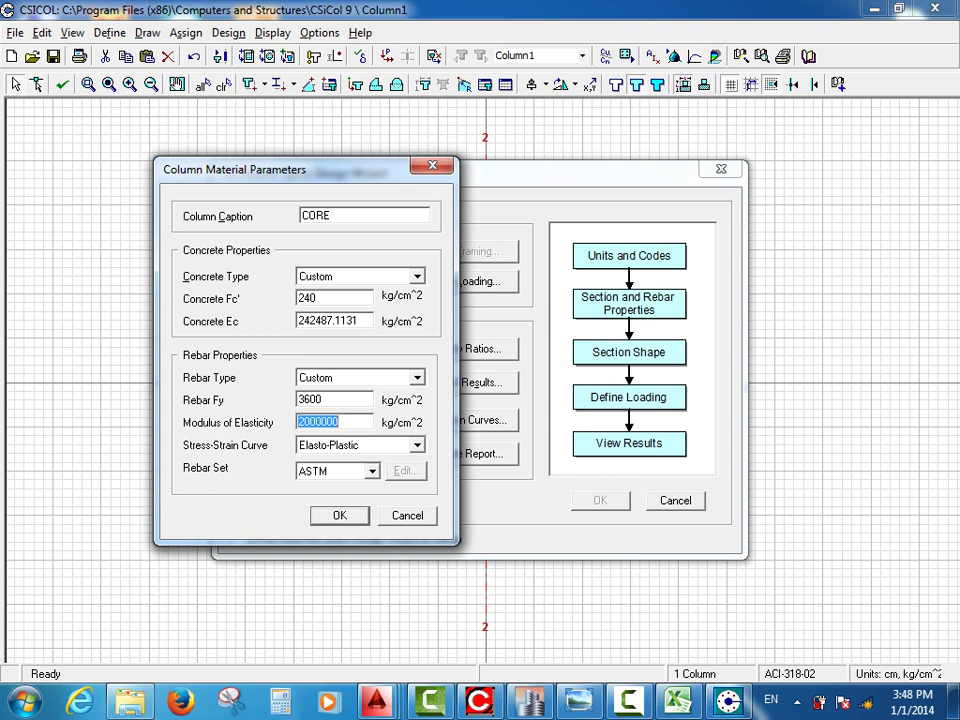
type("2000000")
Choose the User rebar set and open its bar table for editing.
left_click(372, 471)
key("Down")
key("Down")
key("Down")
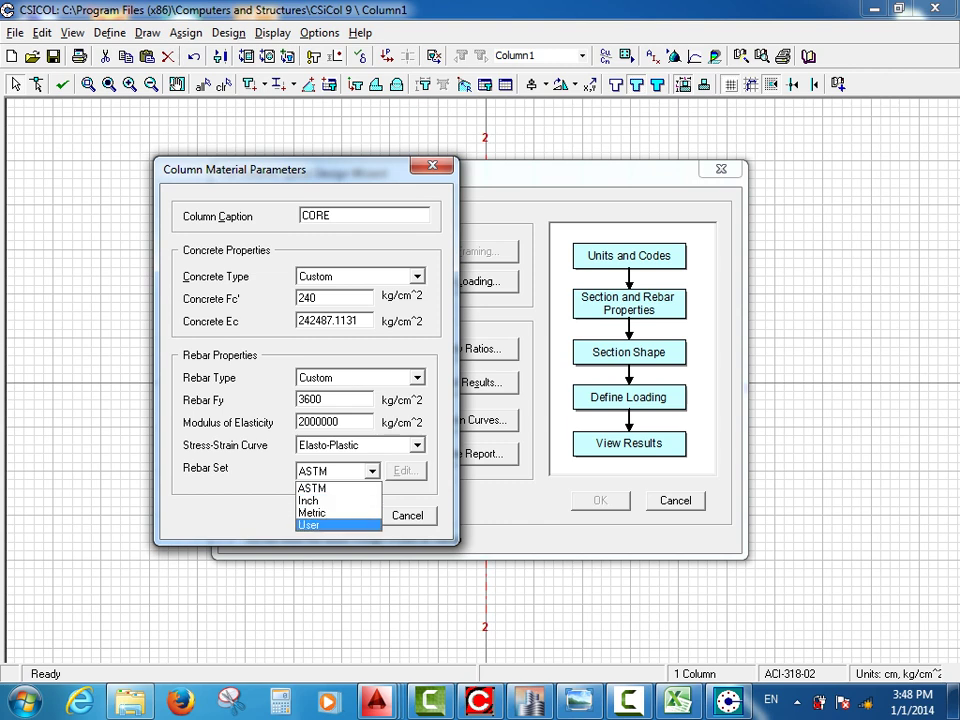
key("Return")
key("Tab")
key("Return")
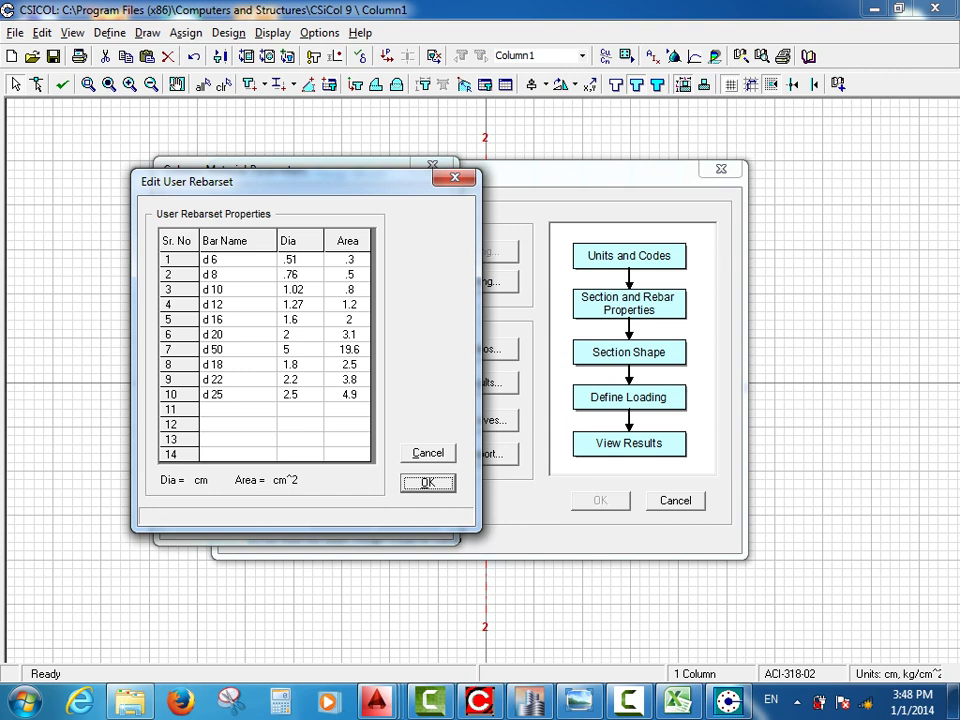
Add bar d 19 to the user rebar set with diameter 1.9 cm and area 2.8 cm^2.
left_click(238, 409)
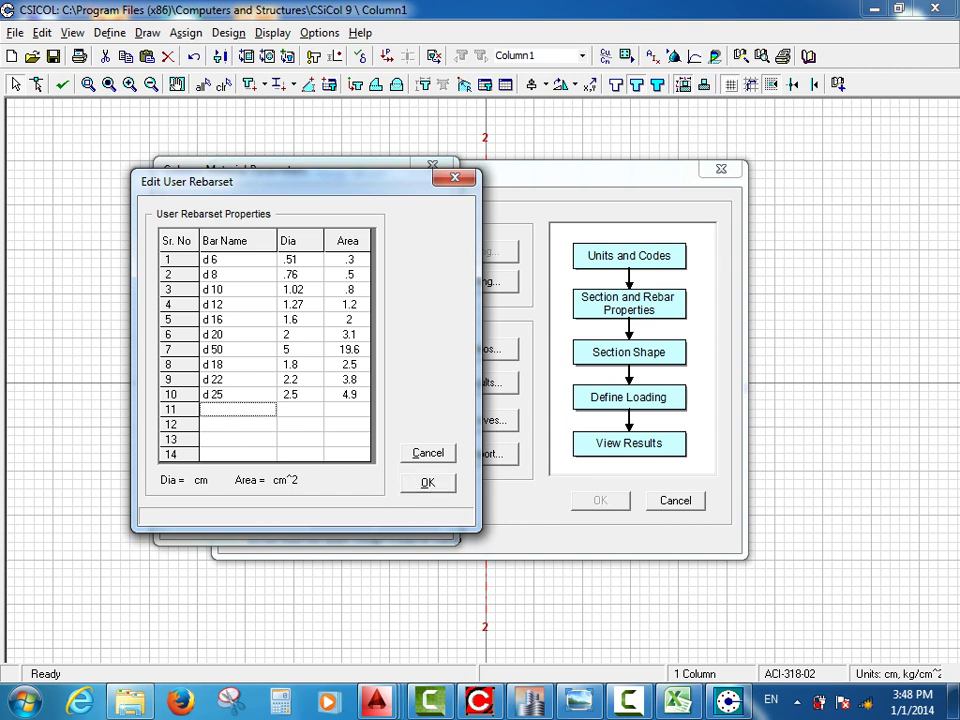
type("d")
type("19")
key("Tab")
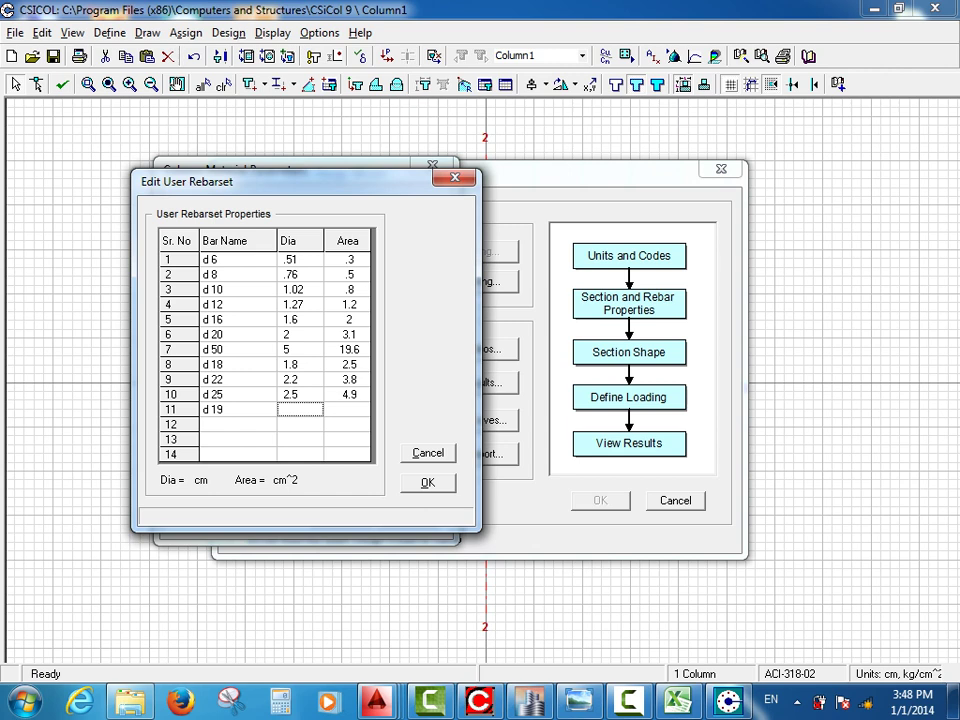
type("1.9")
key("Tab")
left_click(300, 320)
left_click(300, 365)
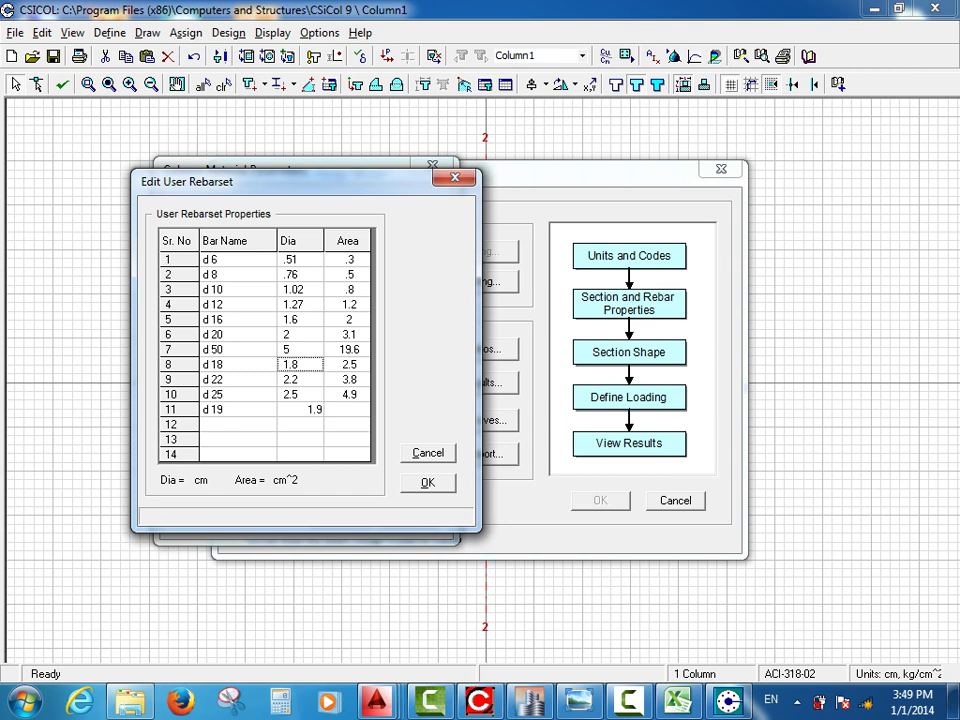
left_click(300, 320)
left_click(300, 365)
left_click(300, 410)
left_click(347, 410)
type("2.8")
key("Return")
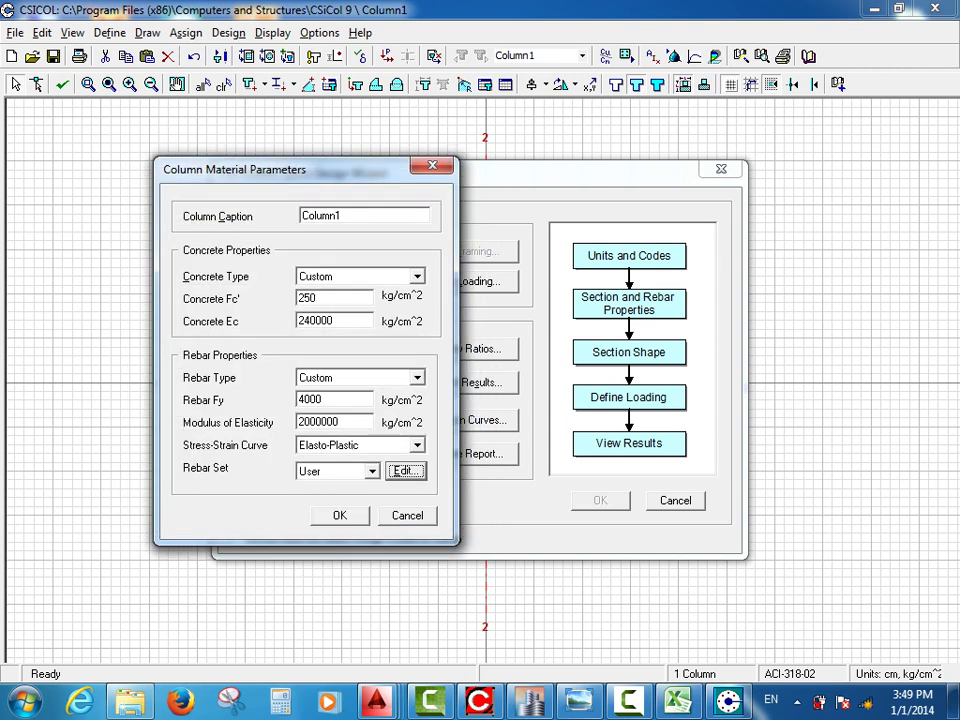
Confirm the user rebar set and the column material parameters, and leave the quick design wizard.
key("Return")
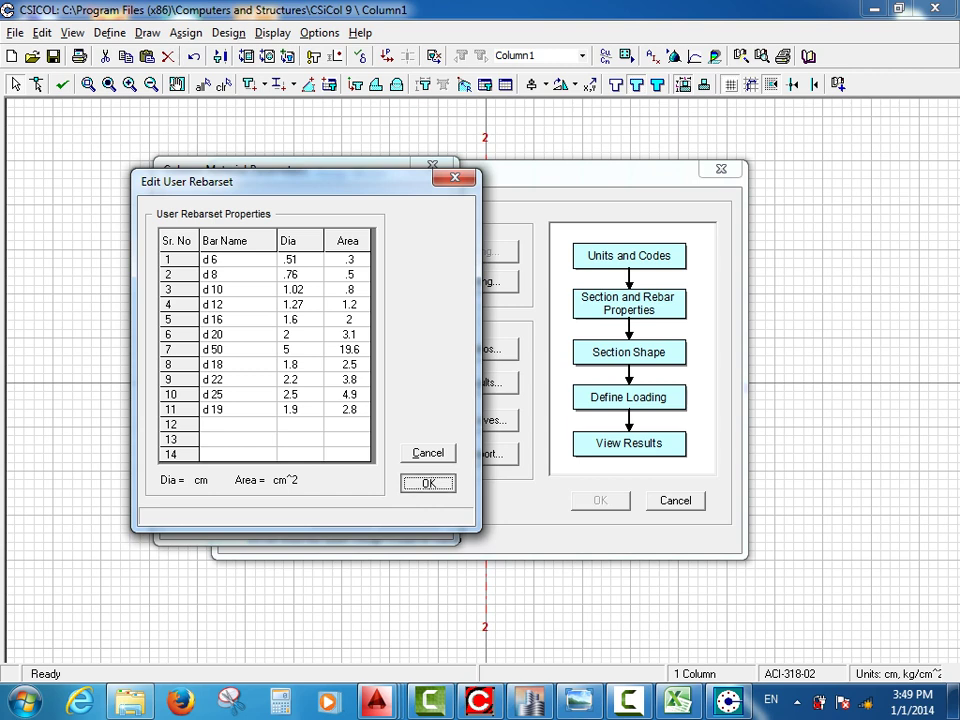
key("Return")
left_click(340, 516)
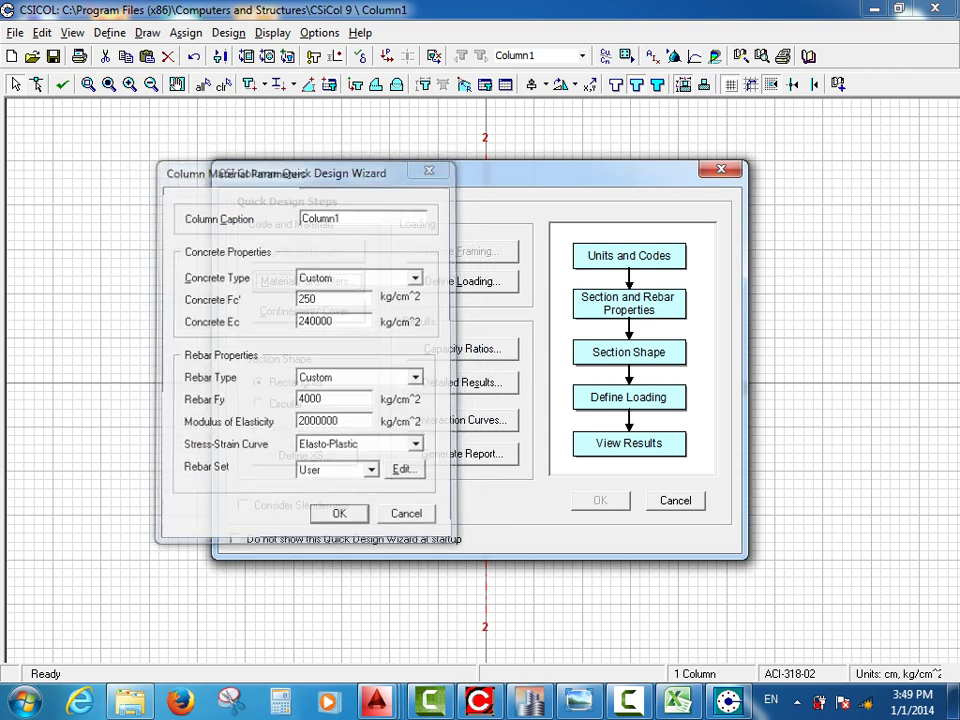
left_click(676, 501)
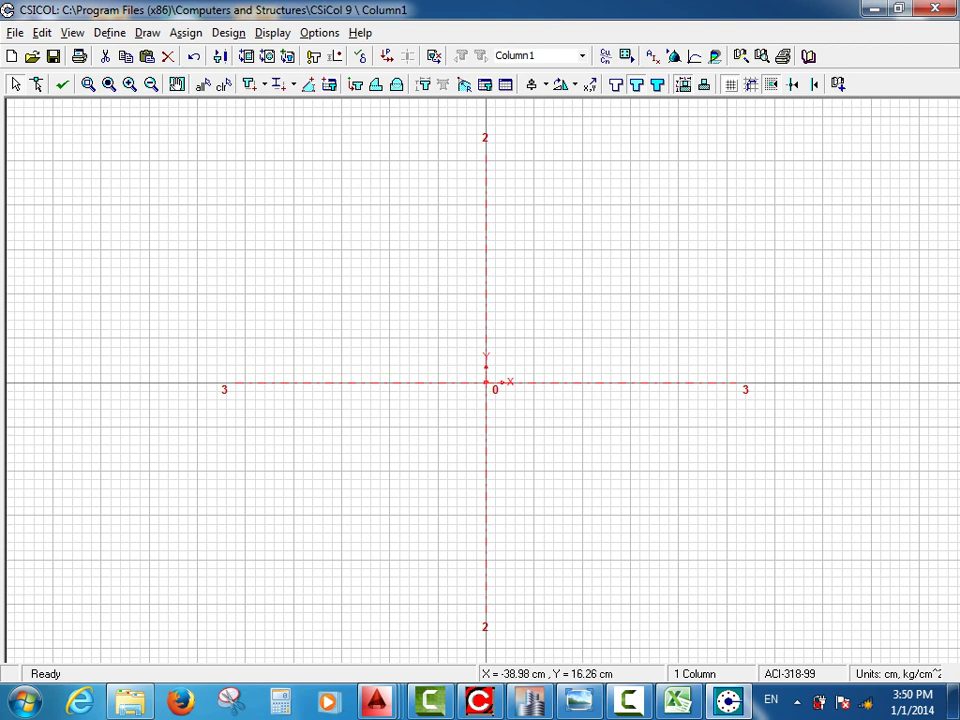
Start a shape import from AutoCAD DXF and load the CORE file from the lectures\CORE\DXF folder.
left_click(15, 32)
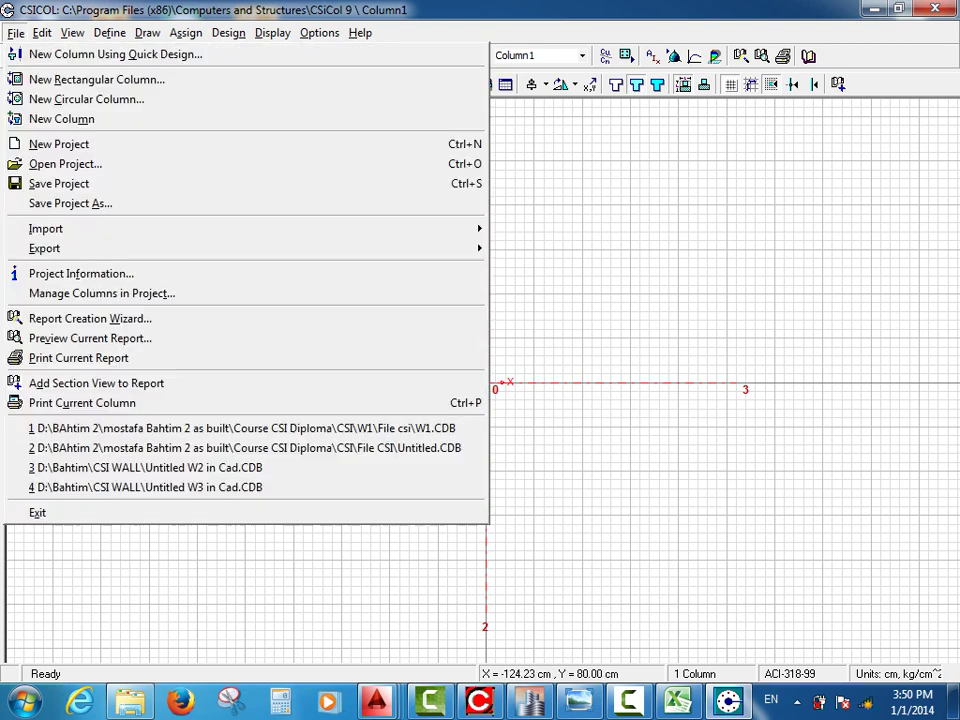
mouse_move(46, 228)
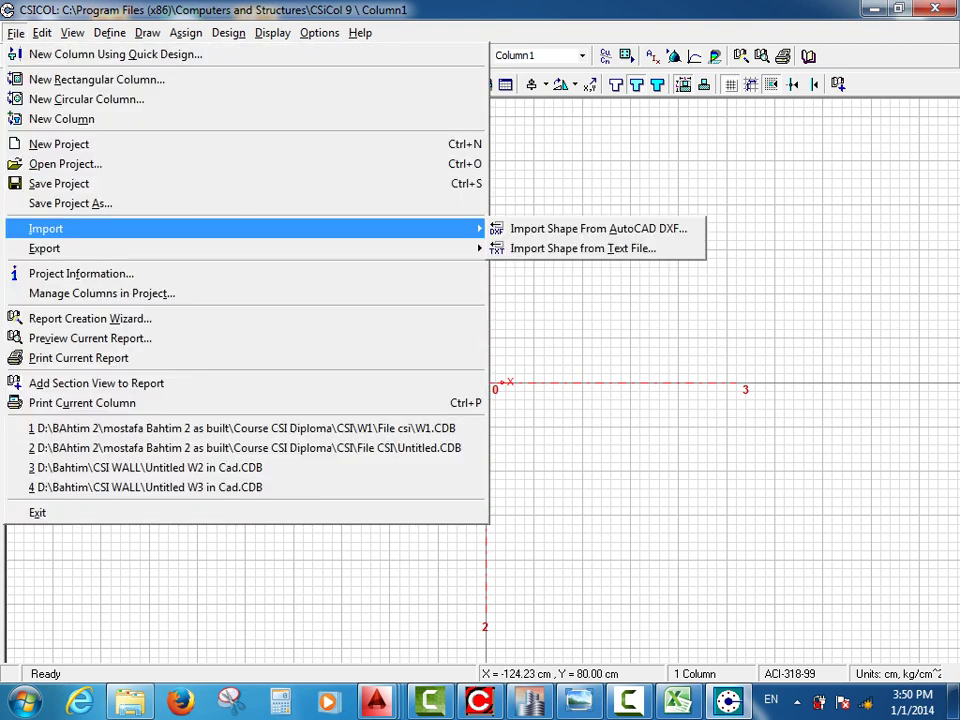
left_click(585, 228)
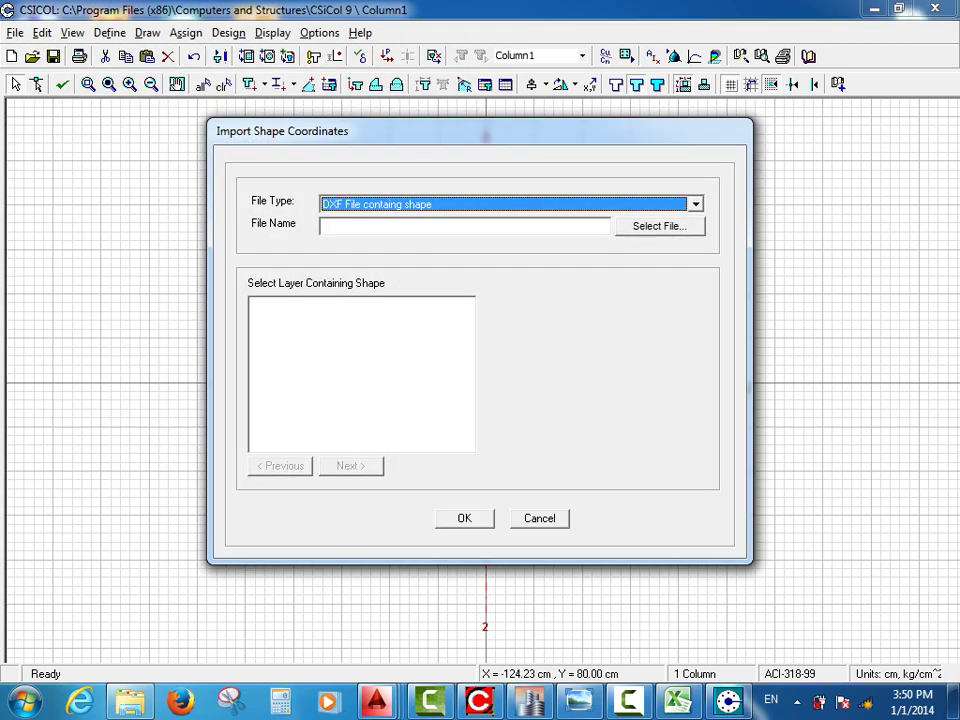
left_click(660, 227)
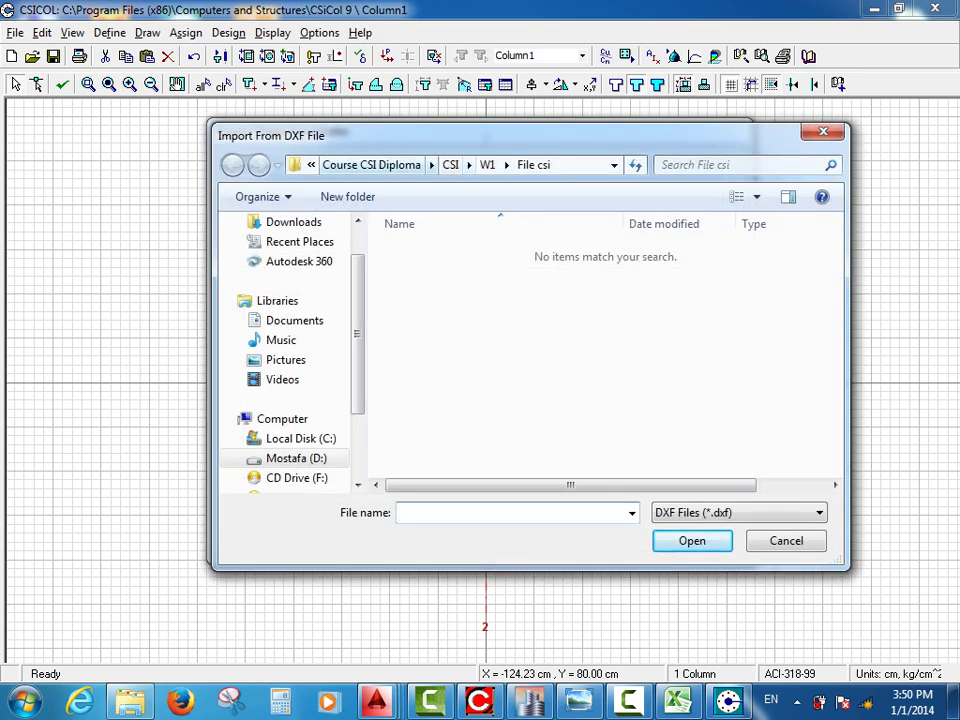
left_click(372, 165)
double_click(424, 389)
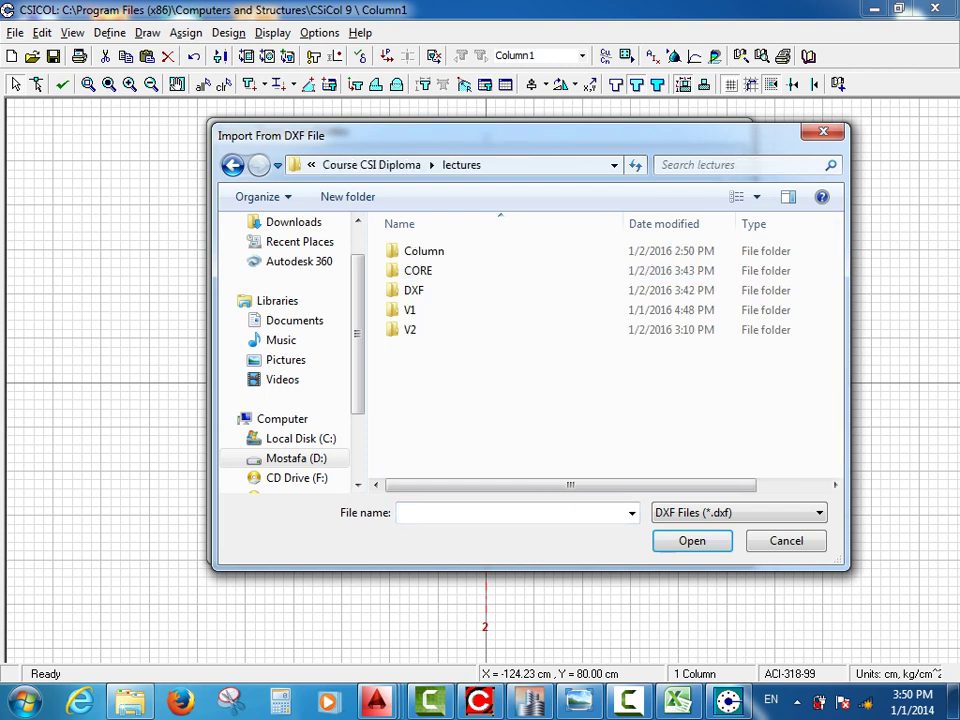
double_click(420, 271)
double_click(416, 251)
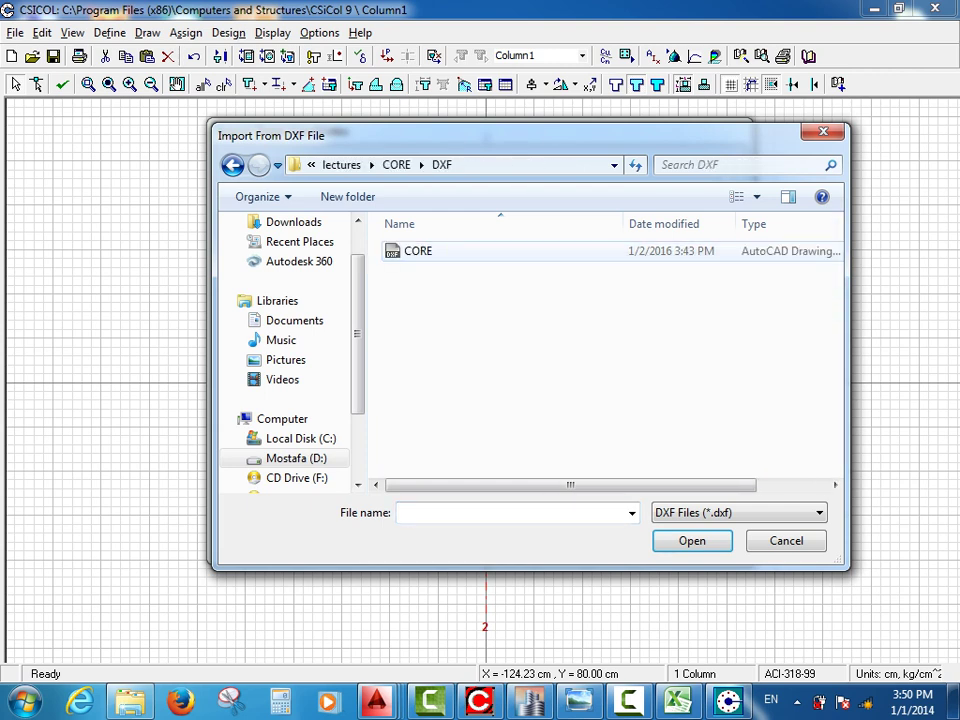
left_click(418, 251)
key("Return")
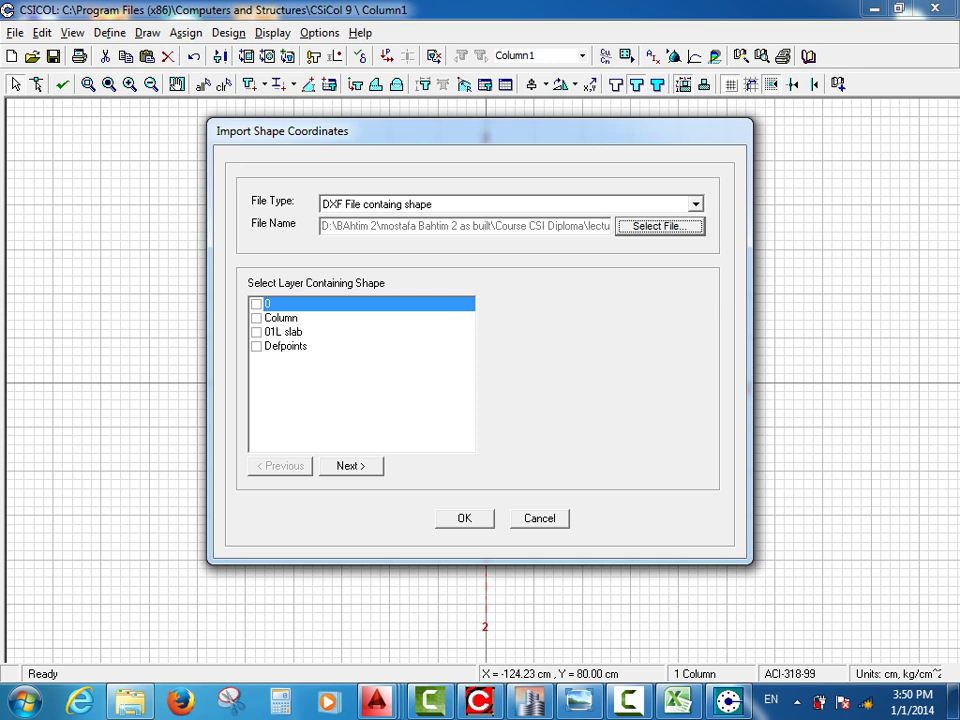
Import the core outline from the Column layer using the shape Polyline-1 (9 Points).
left_click(257, 318)
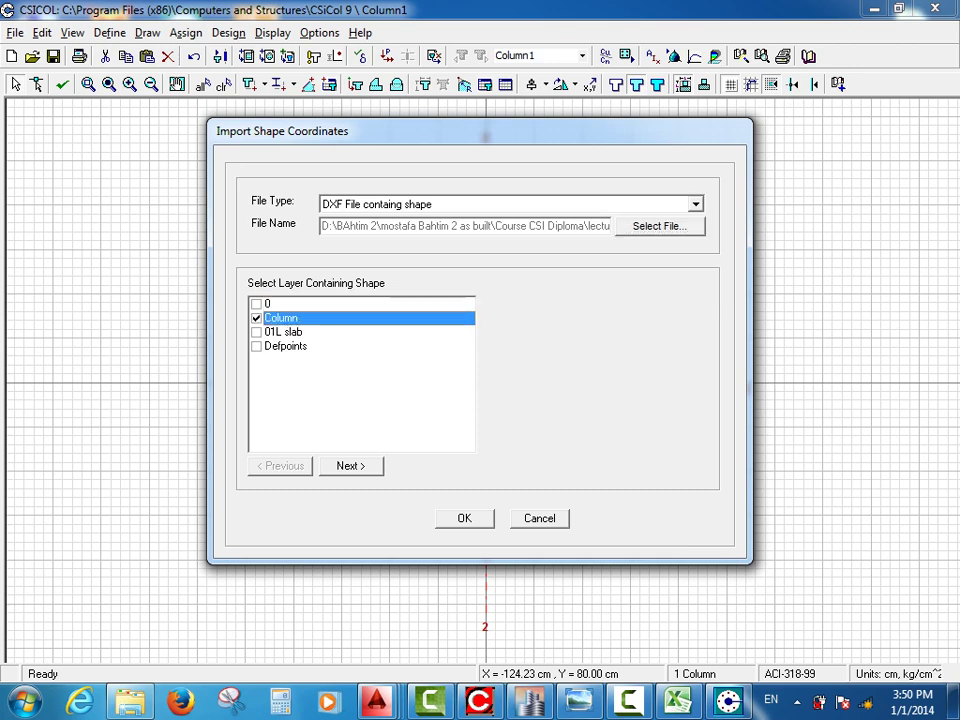
left_click(351, 466)
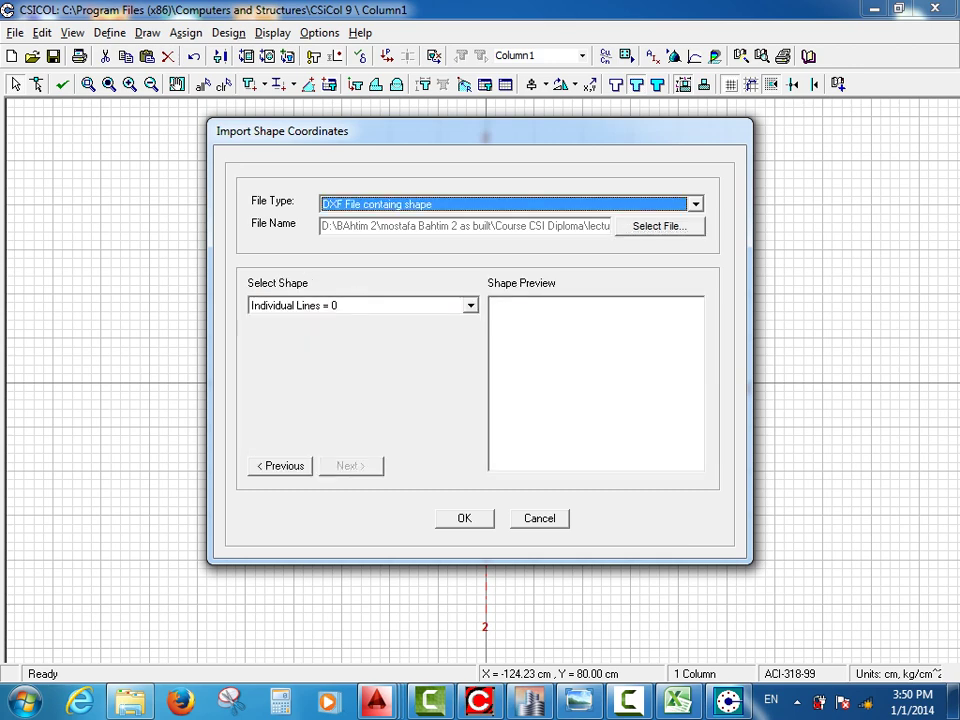
left_click(471, 306)
left_click(297, 334)
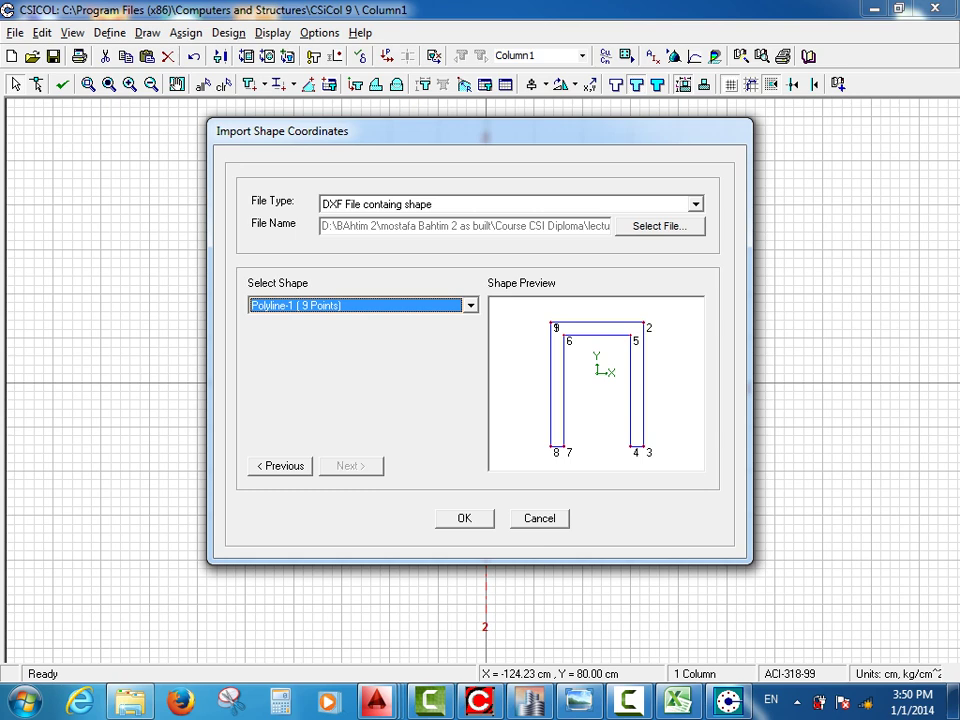
left_click(464, 518)
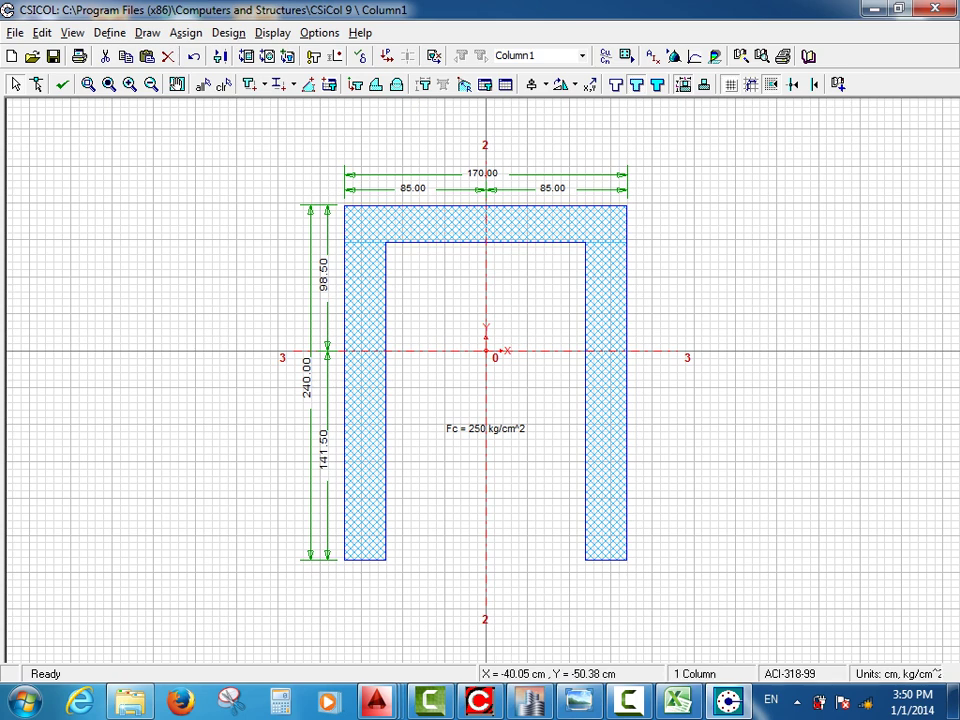
Open the imported core shape for editing and give it a Custom concrete with Fc 240 kg/cm^2 and modulus E 242487.1131 kg/cm^2.
double_click(364, 439)
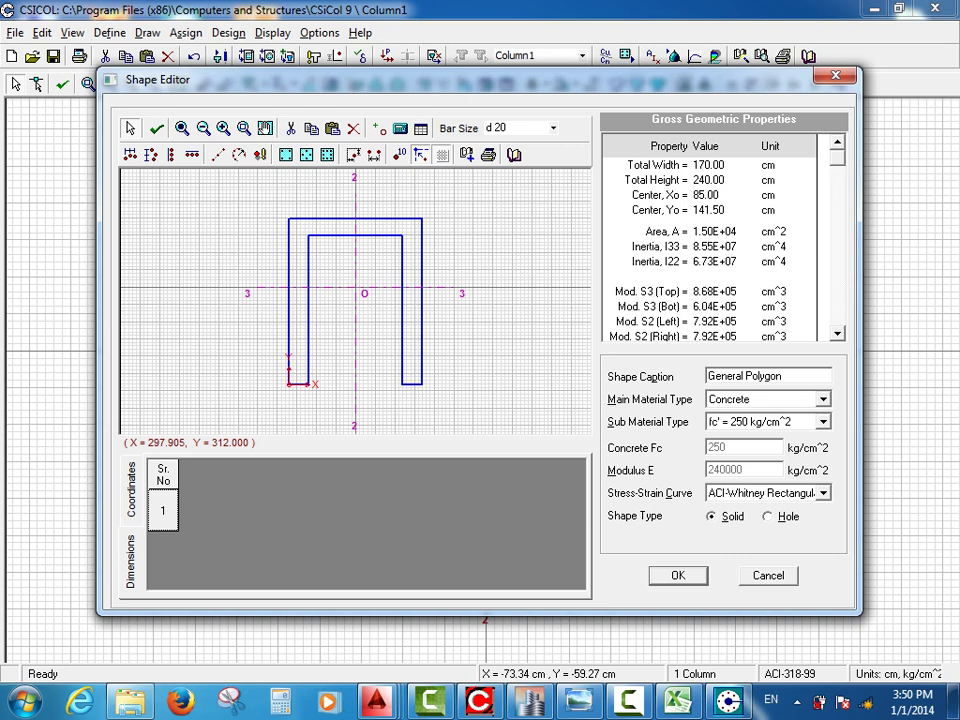
left_click(823, 422)
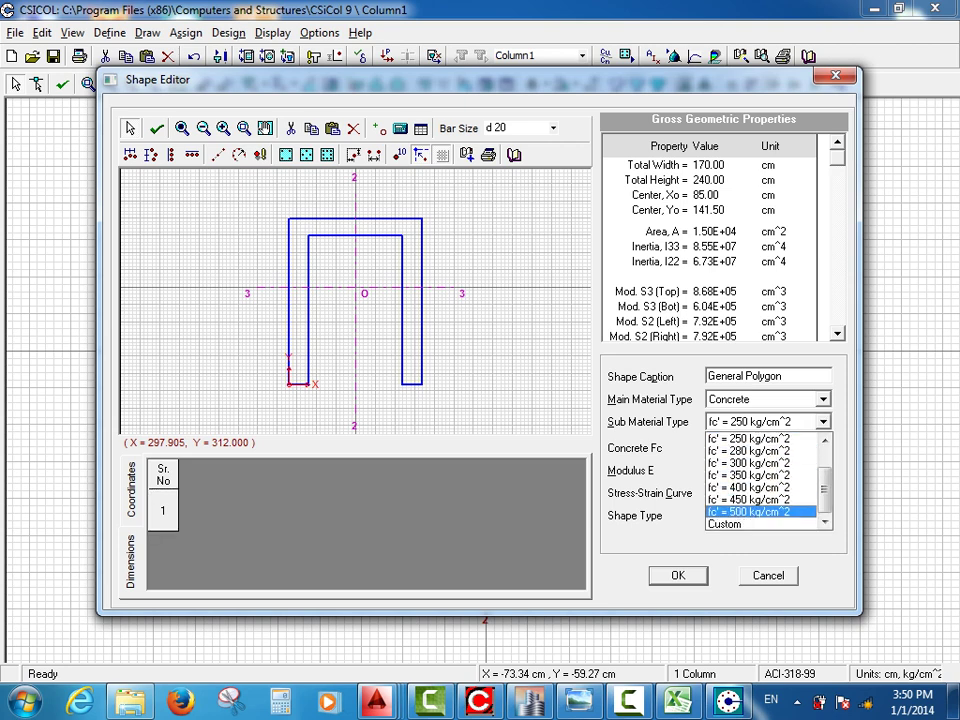
left_click(752, 512)
left_click(823, 422)
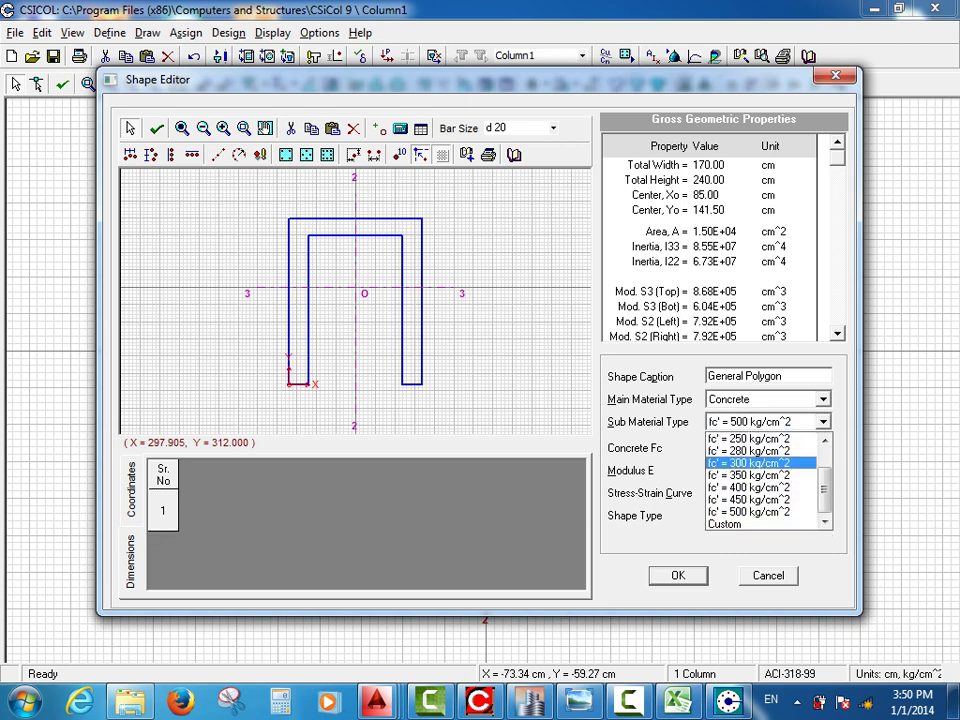
left_click(752, 523)
key("Tab")
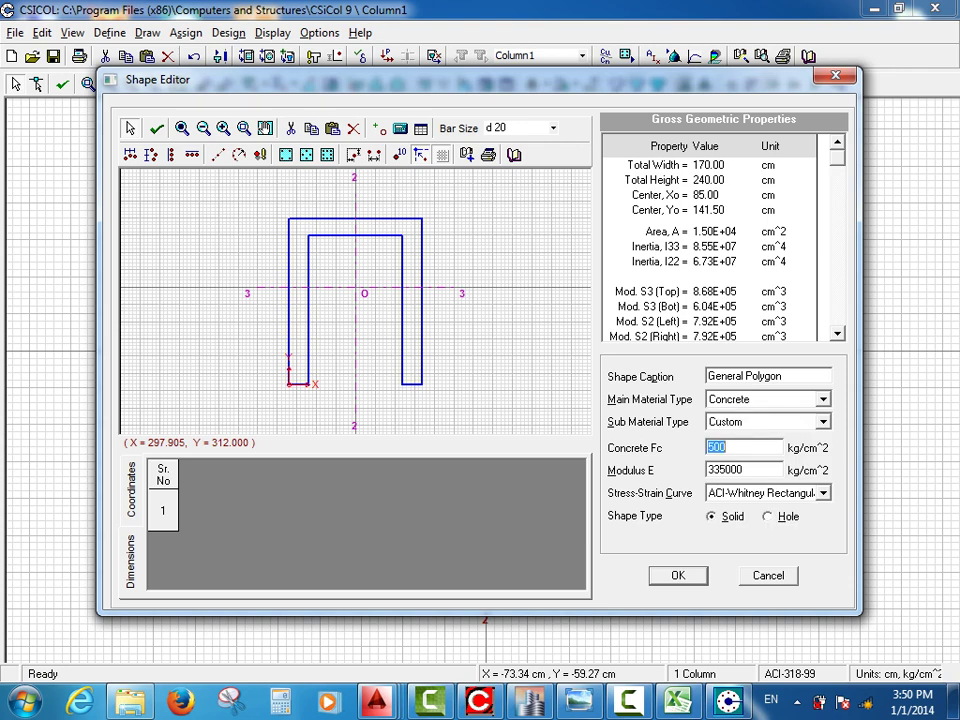
type("240")
key("Tab")
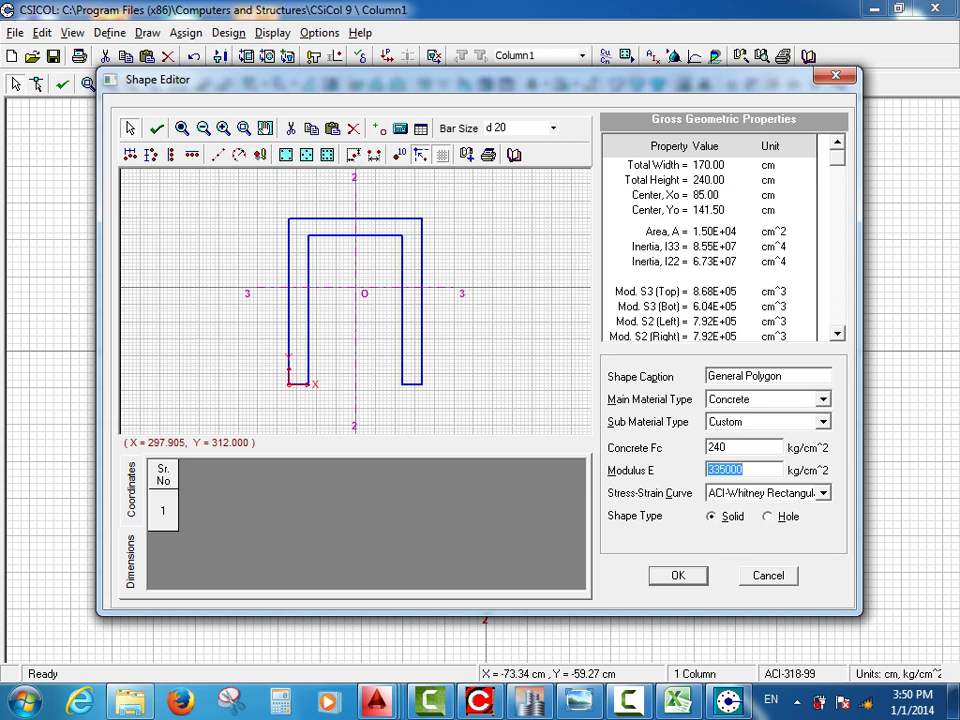
type("242487.1131")
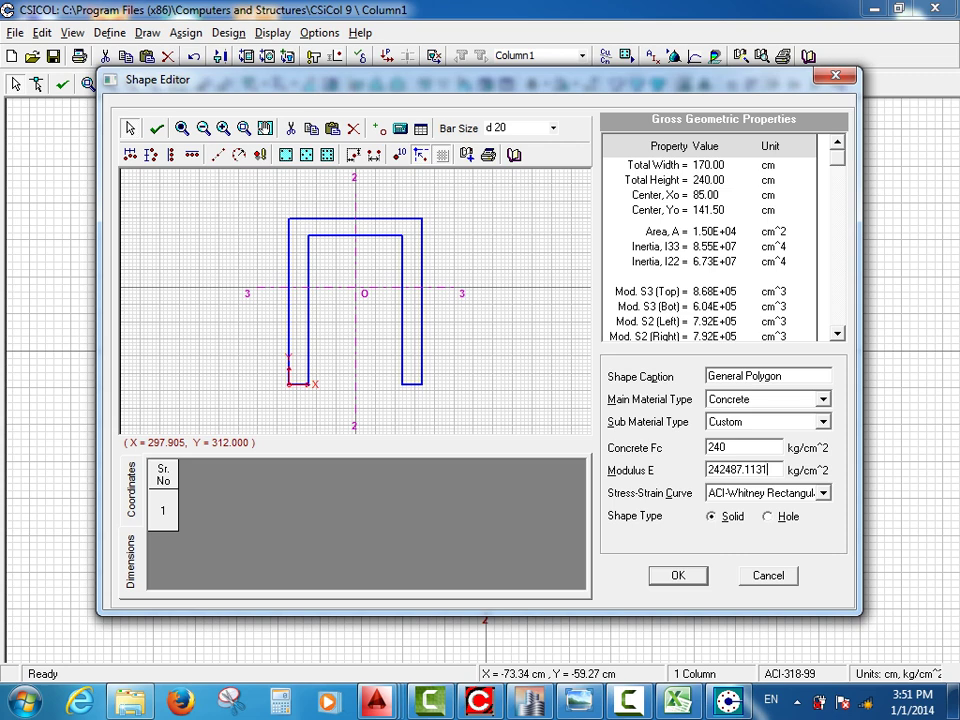
Set the core shape's concrete stress-strain curve to PCA Parabola.
left_click(823, 493)
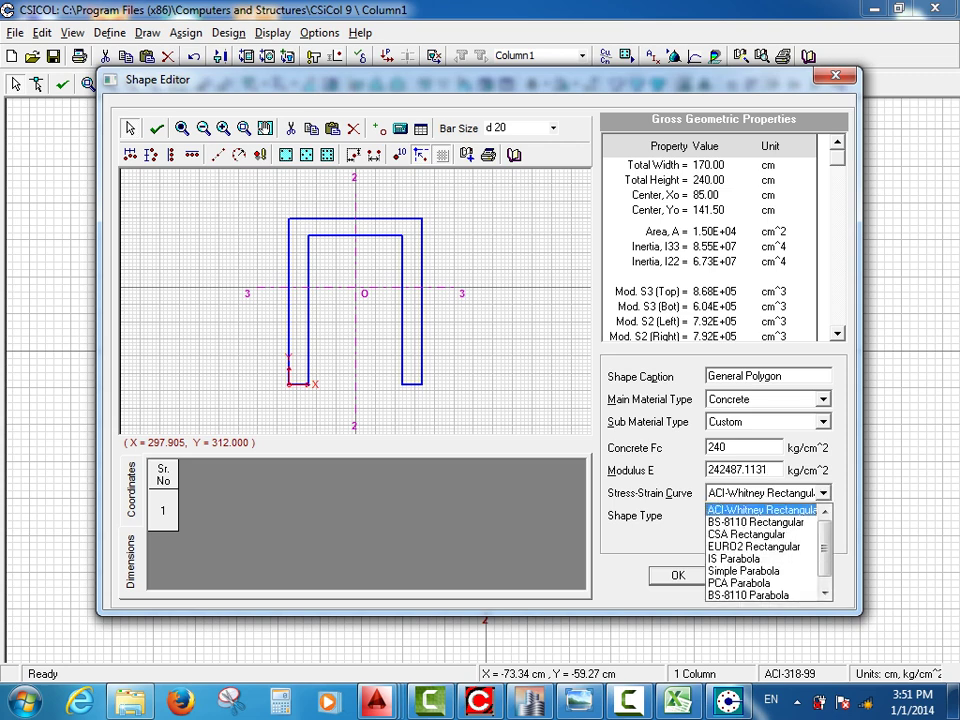
key("Down")
key("Down")
key("Down")
key("Down")
key("Down")
key("Down")
key("Return")
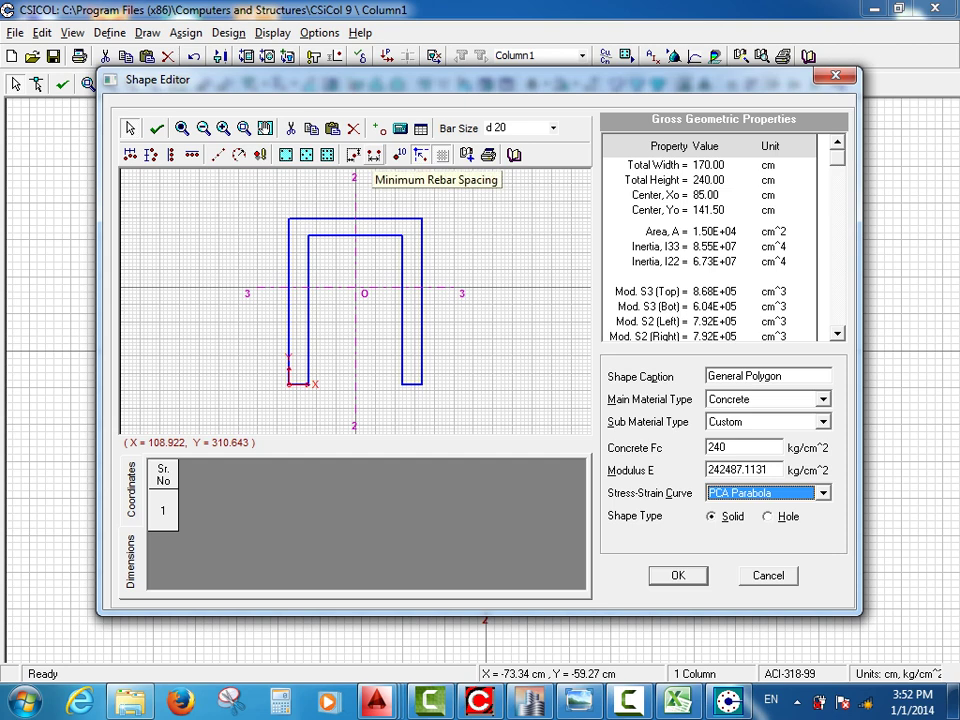
Set the minimum spacing between rebars to 12.5 cm and accept the default cover to the center of rebars.
left_click(373, 154)
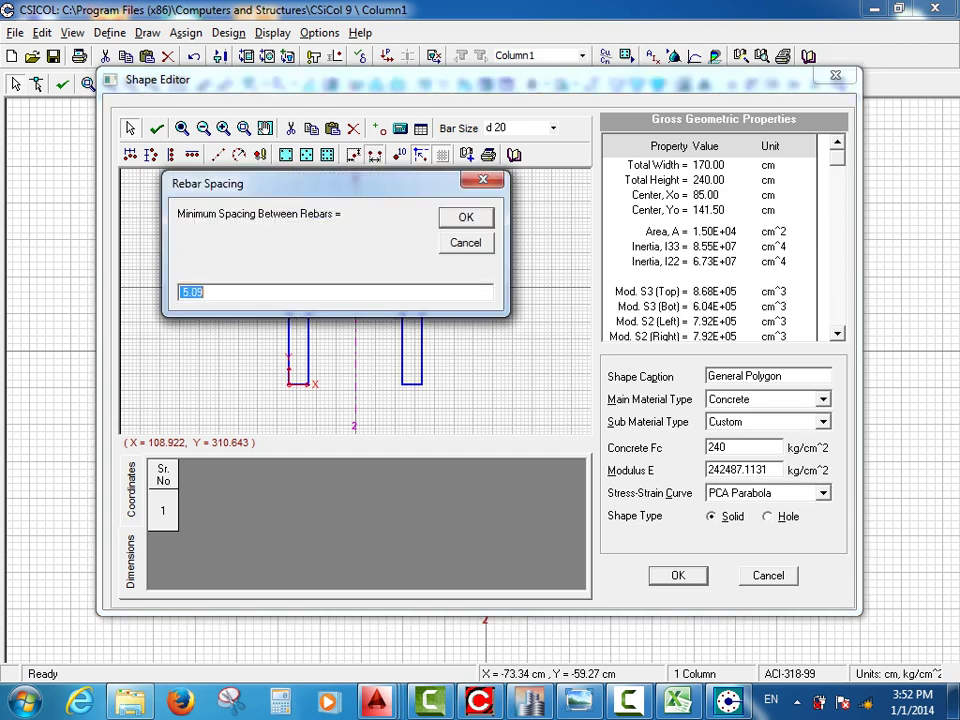
type("12.5")
key("Return")
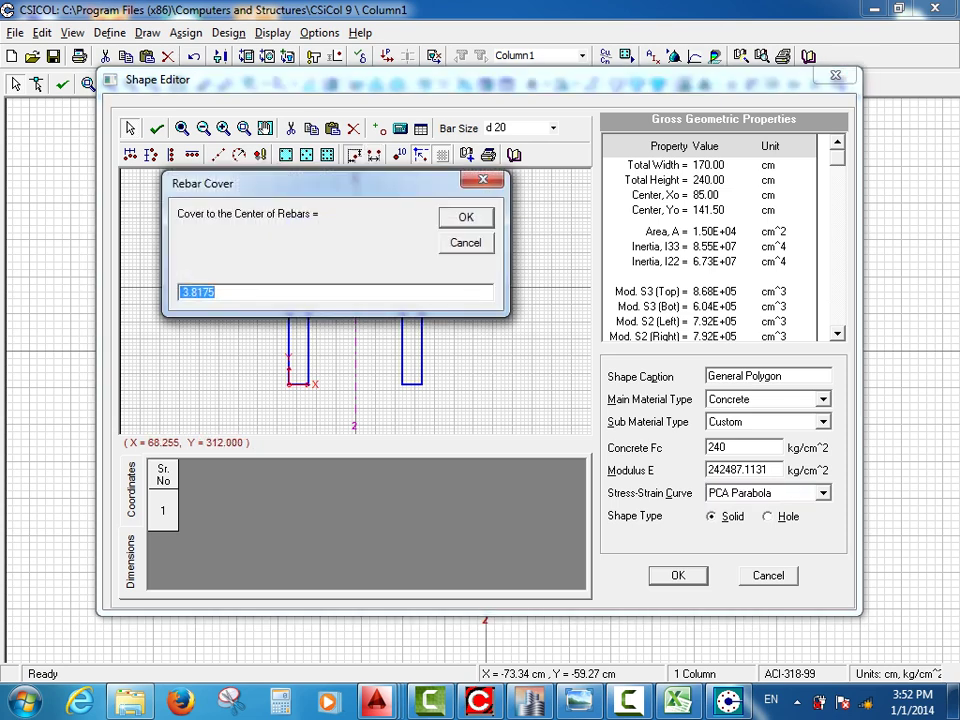
left_click(216, 292)
key("F9")
key("F9")
key("Return")
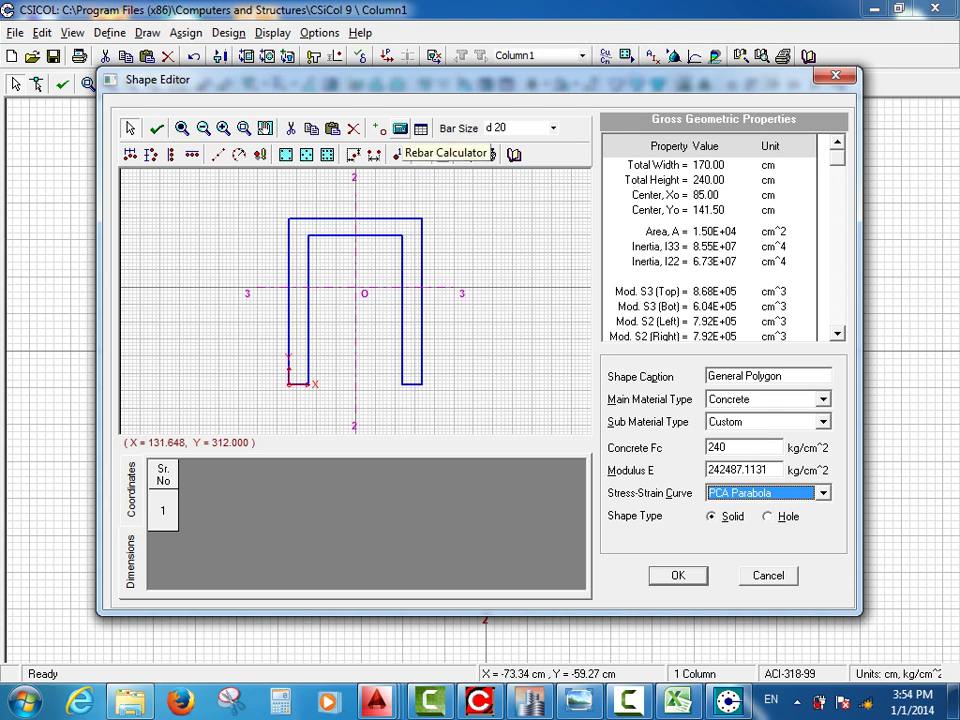
Add 300 d 16 rebars around the core's perimeter and delete the surplus bars placed outside the shape.
left_click(400, 128)
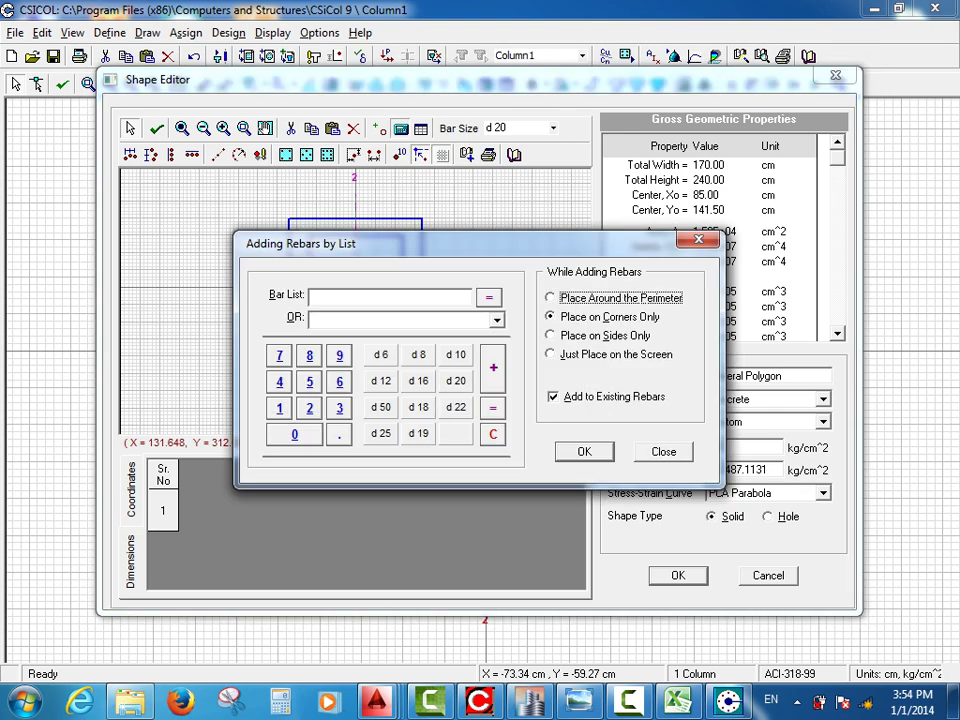
left_click(340, 408)
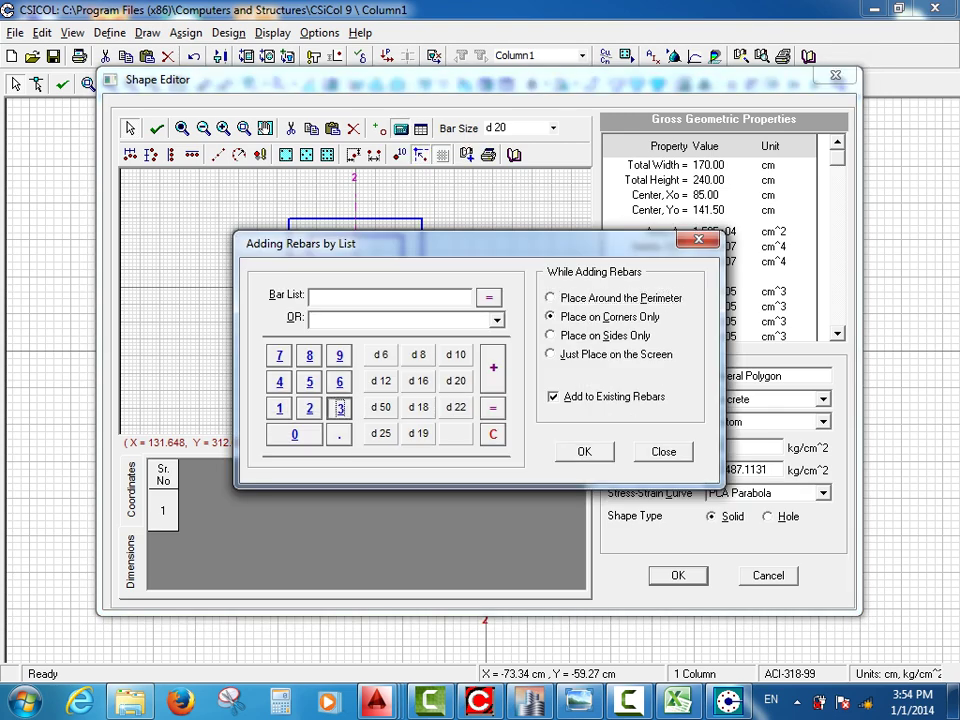
left_click(295, 434)
left_click(295, 434)
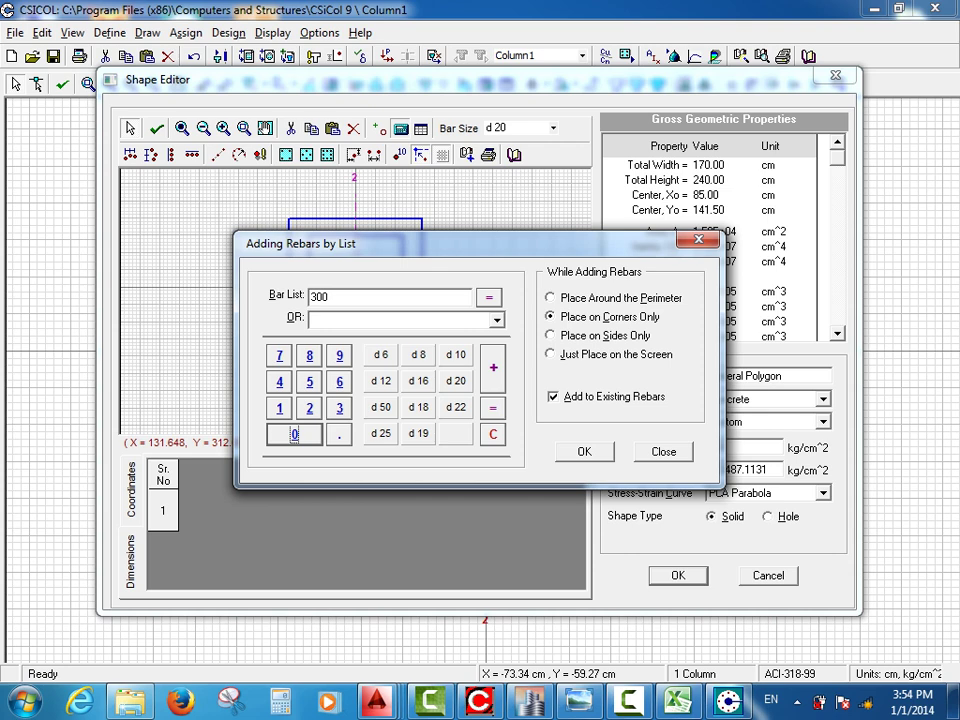
left_click(418, 381)
left_click(488, 297)
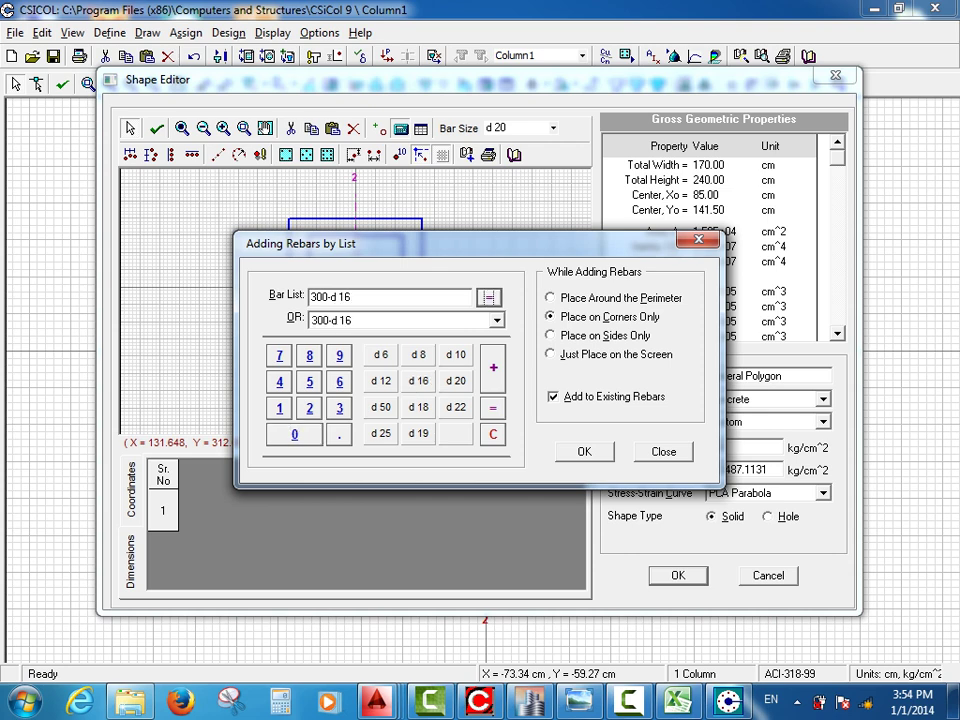
left_click(620, 298)
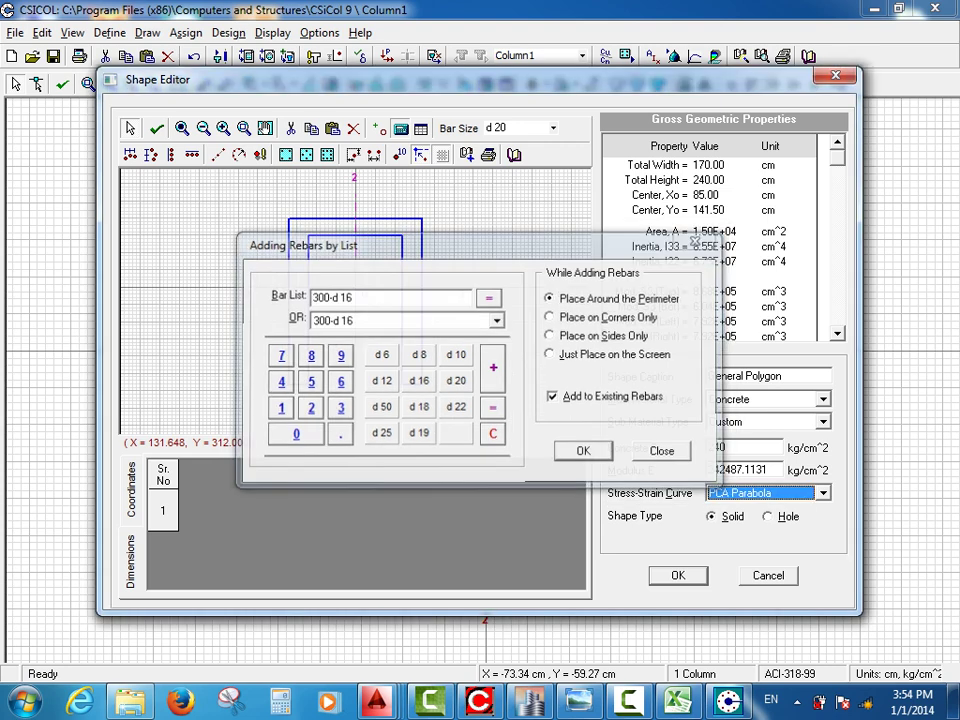
key("Return")
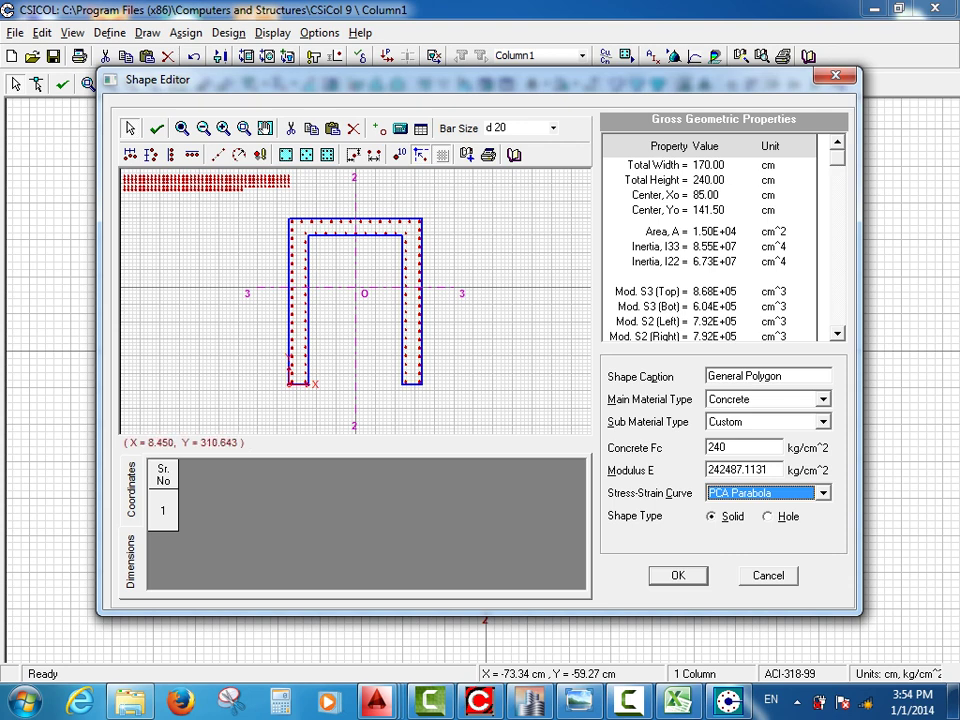
mouse_move(300, 173)
left_mouse_down()
mouse_move(239, 194)
mouse_move(158, 197)
left_mouse_up()
key("Delete")
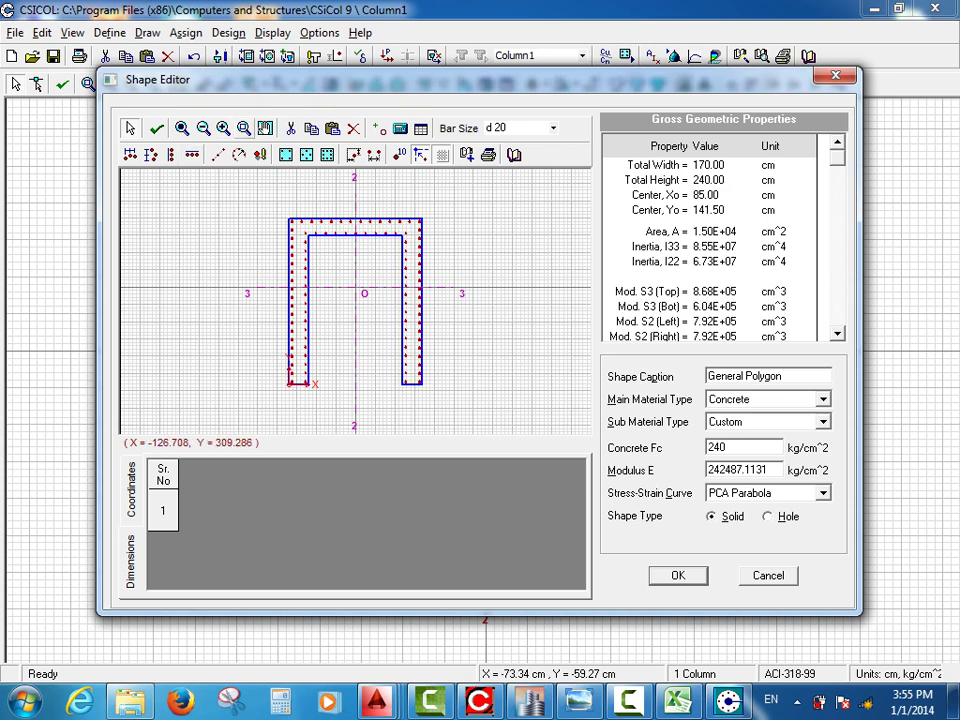
Change the two bars at the lower end of the core's right leg to size d 18.
left_click_drag(437, 370, 385, 392)
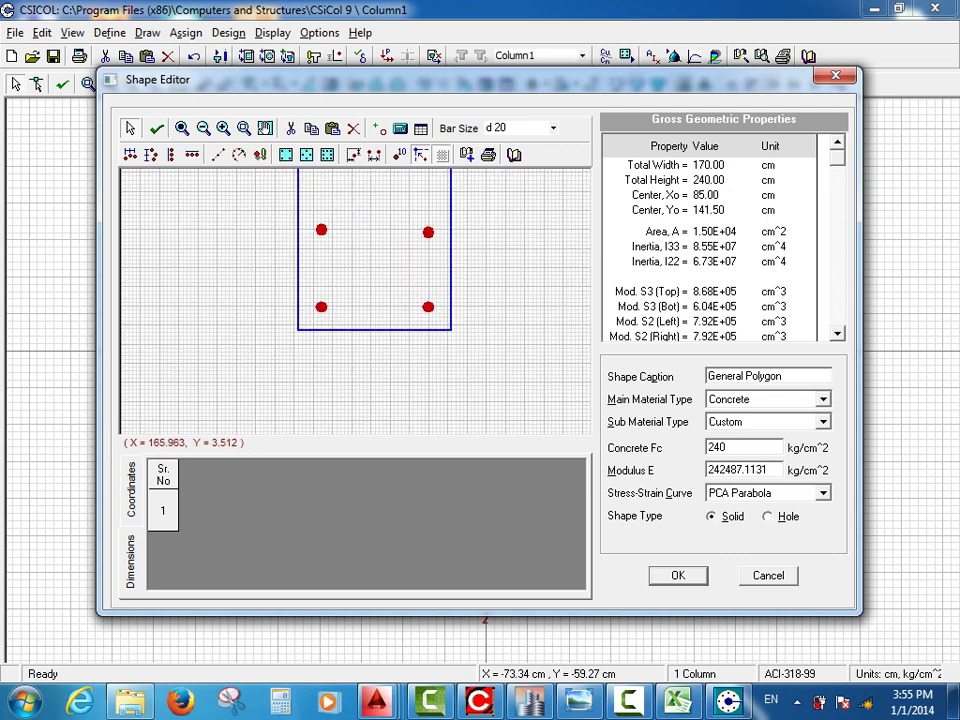
left_click(426, 308)
left_click(321, 306)
left_click(553, 128)
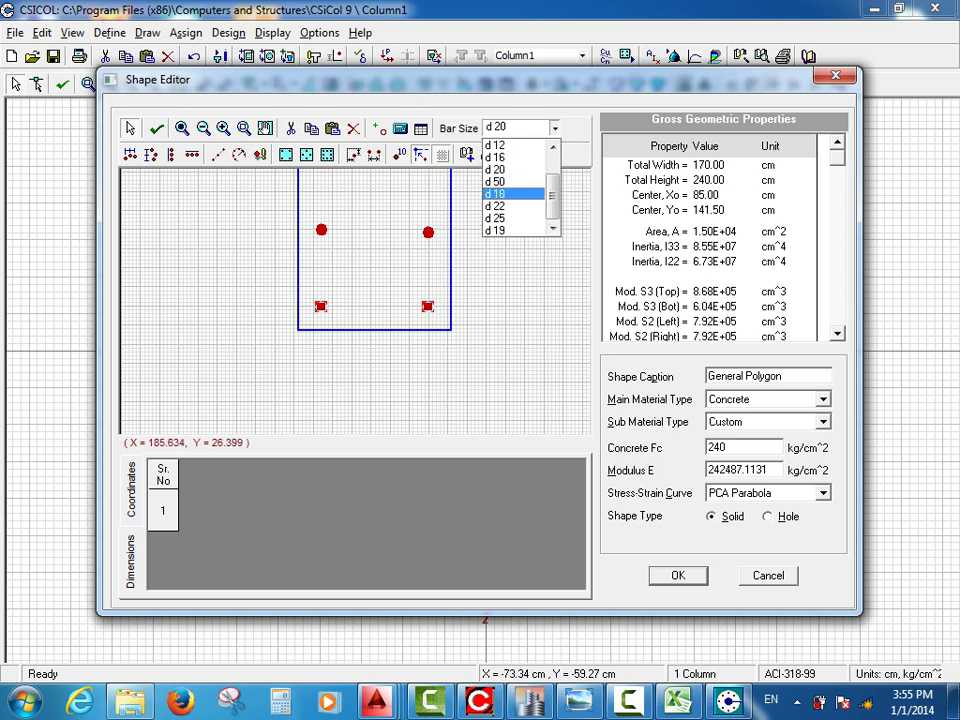
left_click(505, 193)
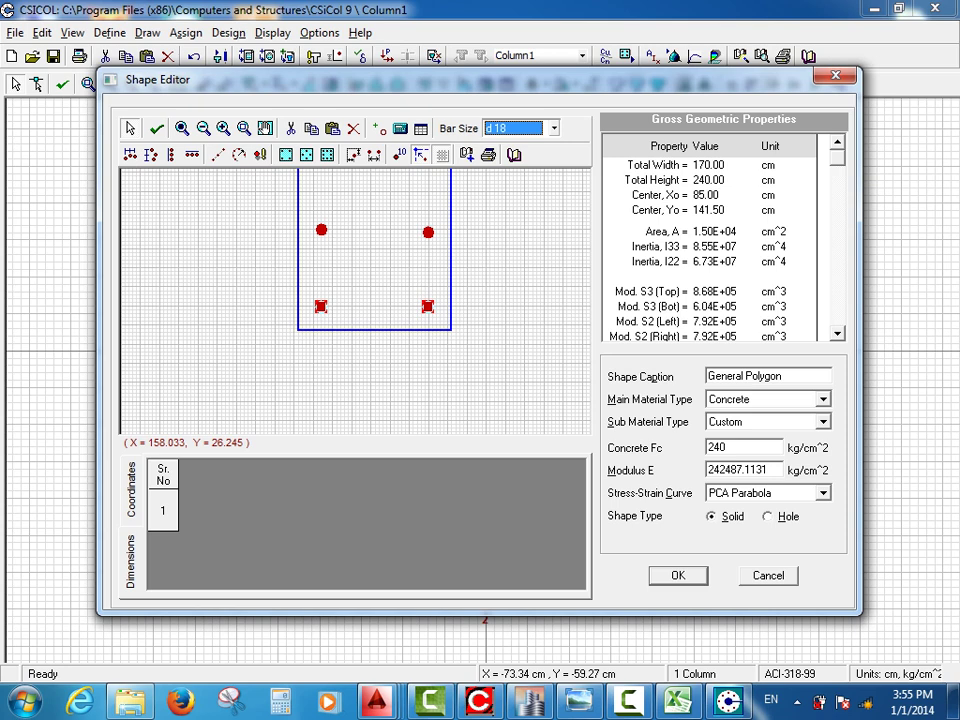
Add two d 18 bars between the end bars of the core's right leg and distribute the four bars evenly horizontally.
left_click(379, 128)
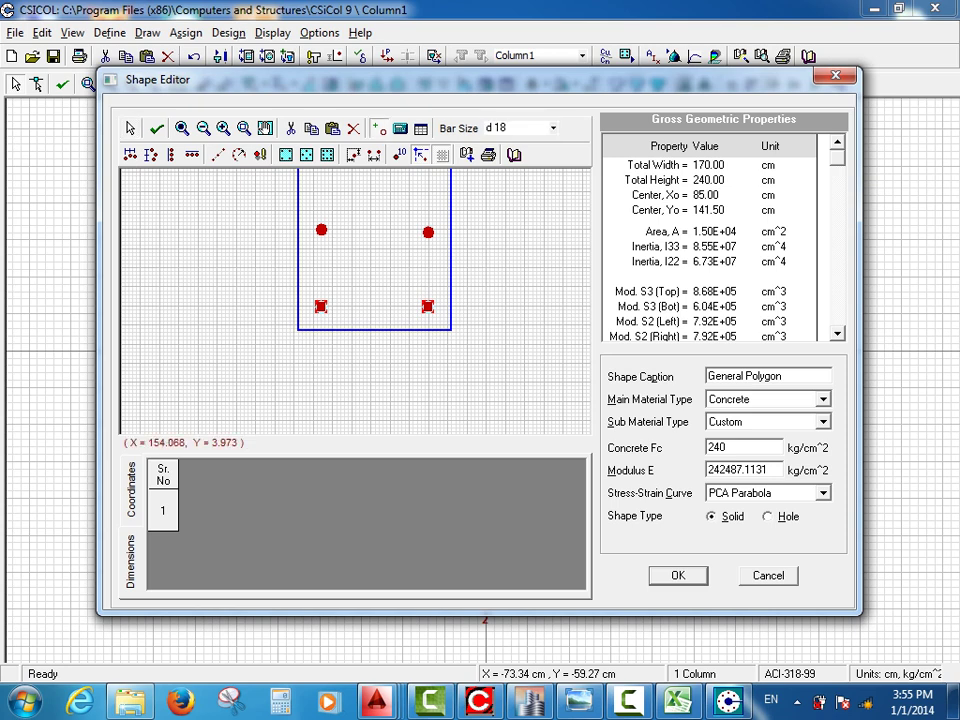
left_click(345, 307)
left_click(385, 307)
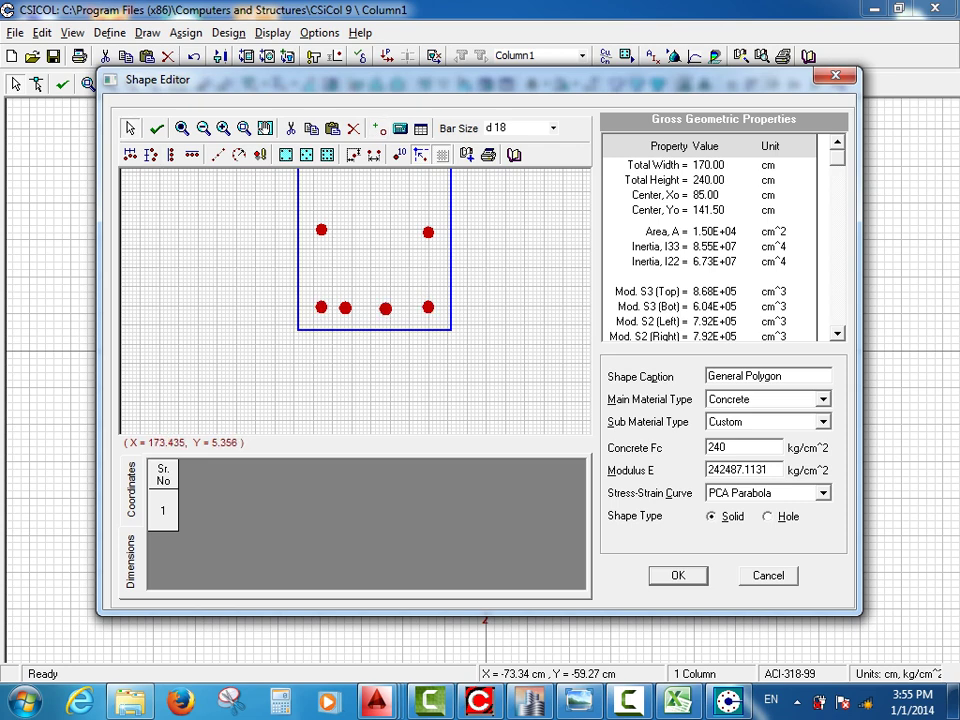
left_click_drag(310, 283, 468, 336)
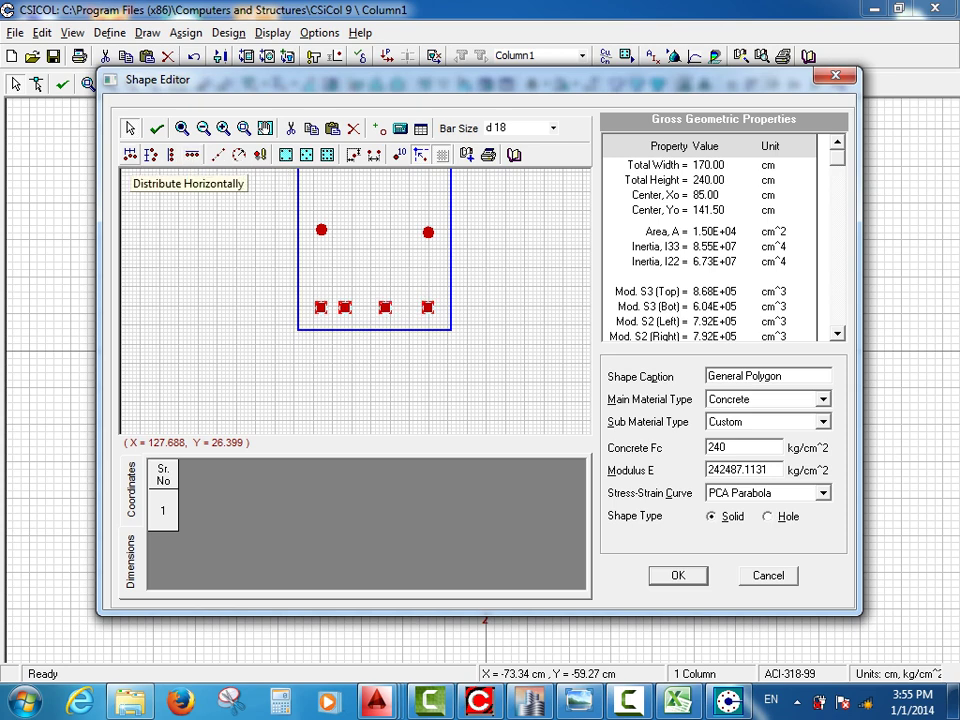
left_click(130, 154)
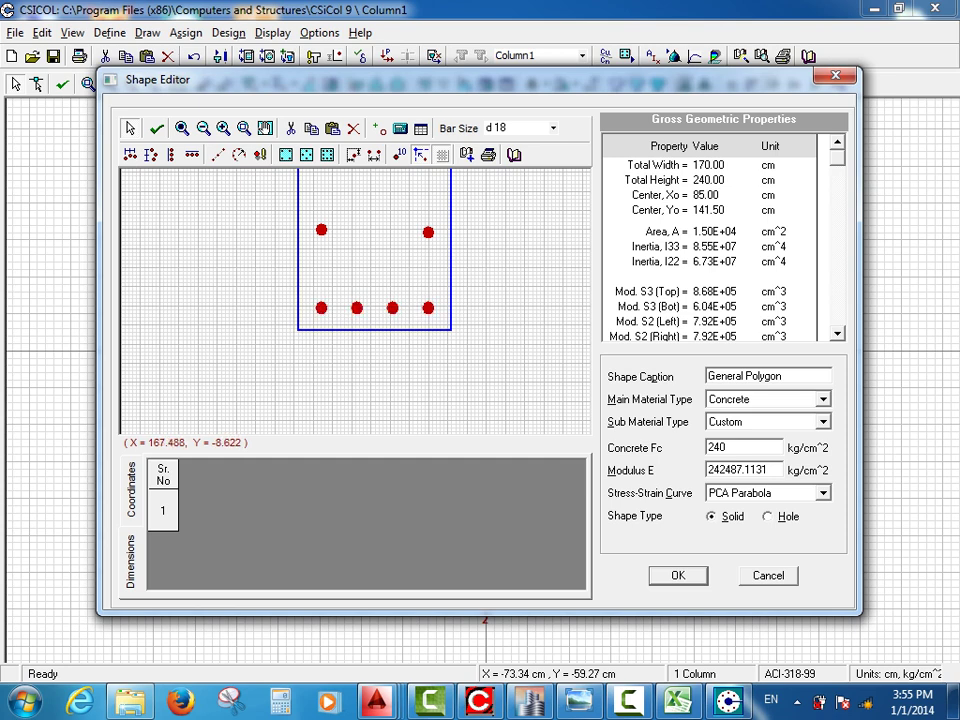
Change the two bars at the lower end of the core's left leg to size d 18.
left_click(182, 128)
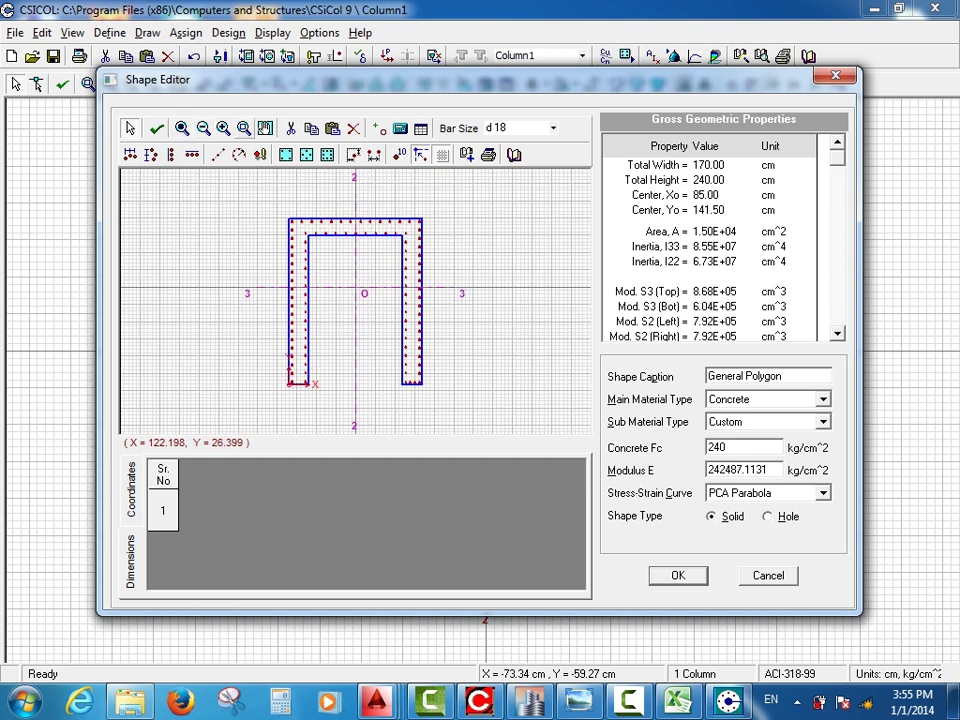
left_click_drag(327, 375, 268, 398)
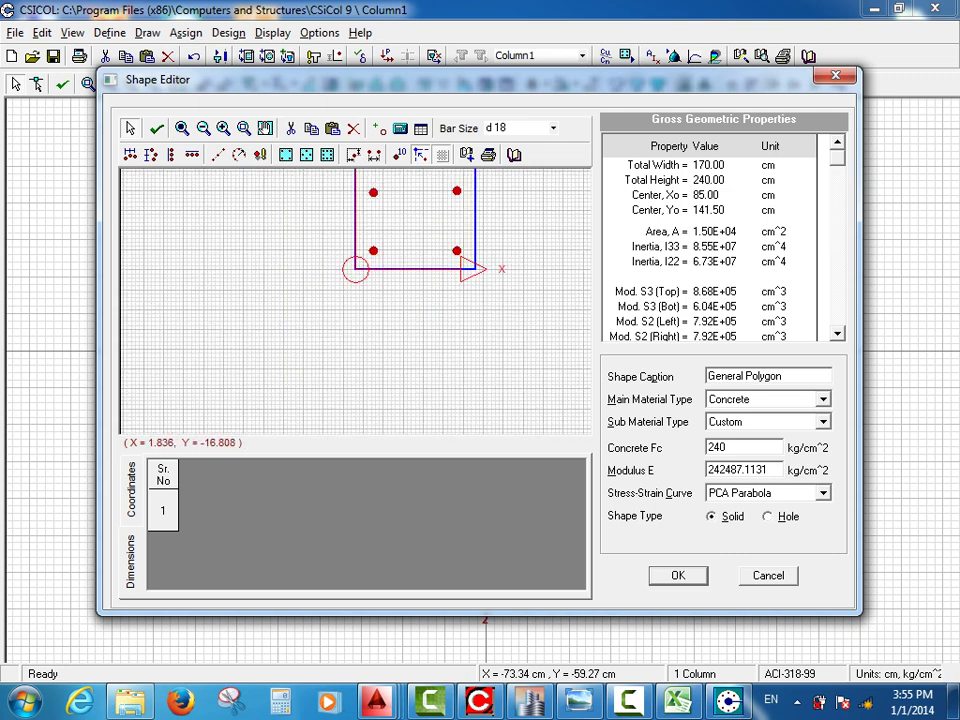
left_click(457, 250)
left_click(373, 250)
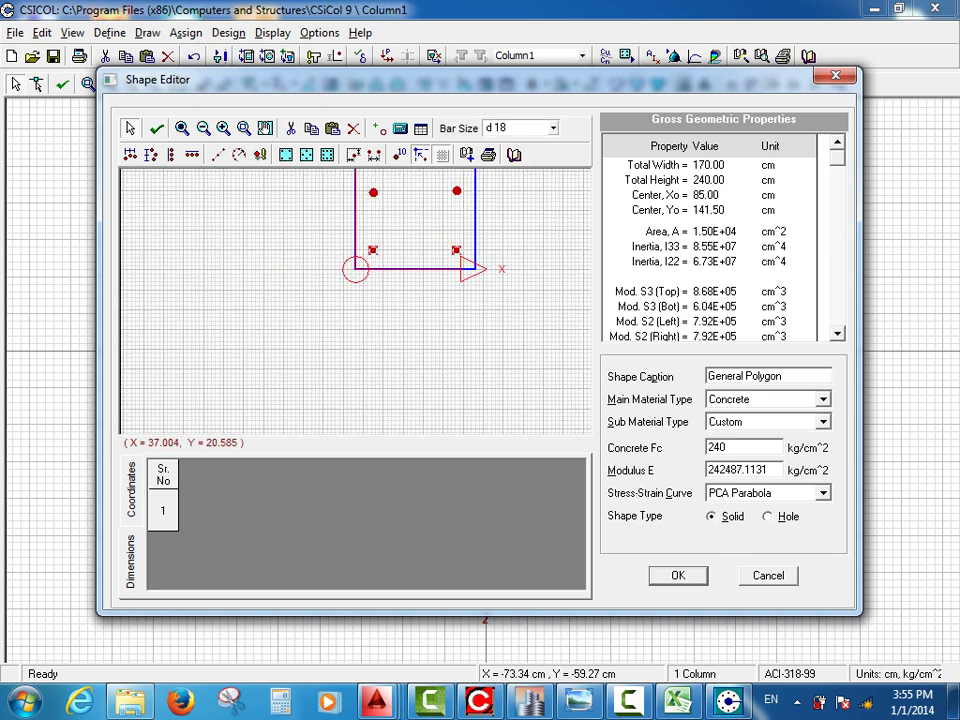
left_click(554, 128)
left_click(512, 194)
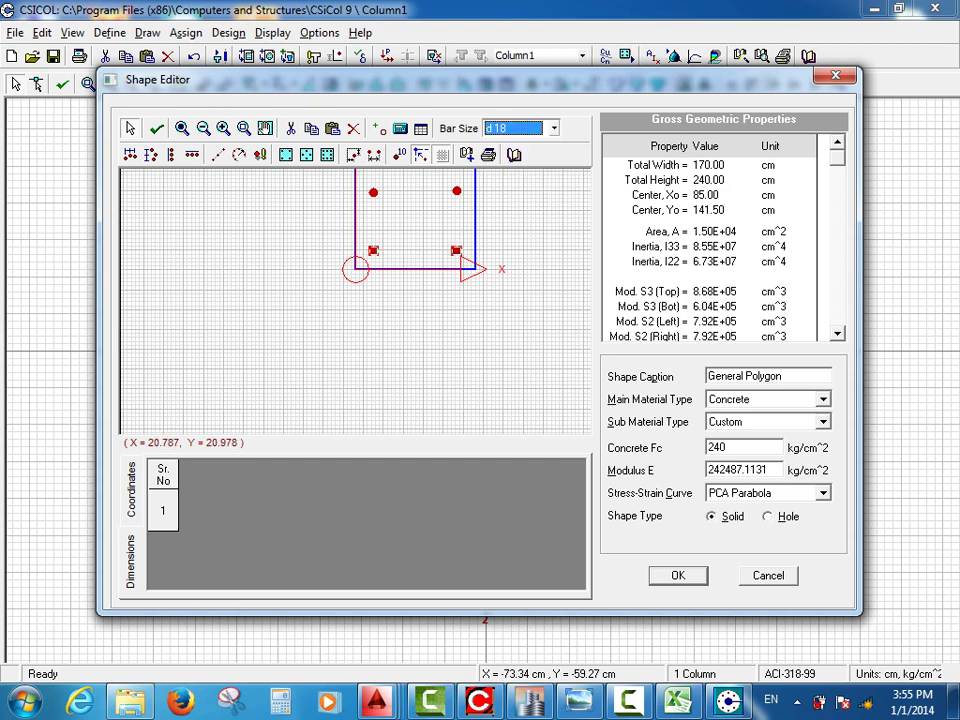
Add two d 18 bars between the left leg's lower end bars and distribute the row of four evenly.
left_click(379, 128)
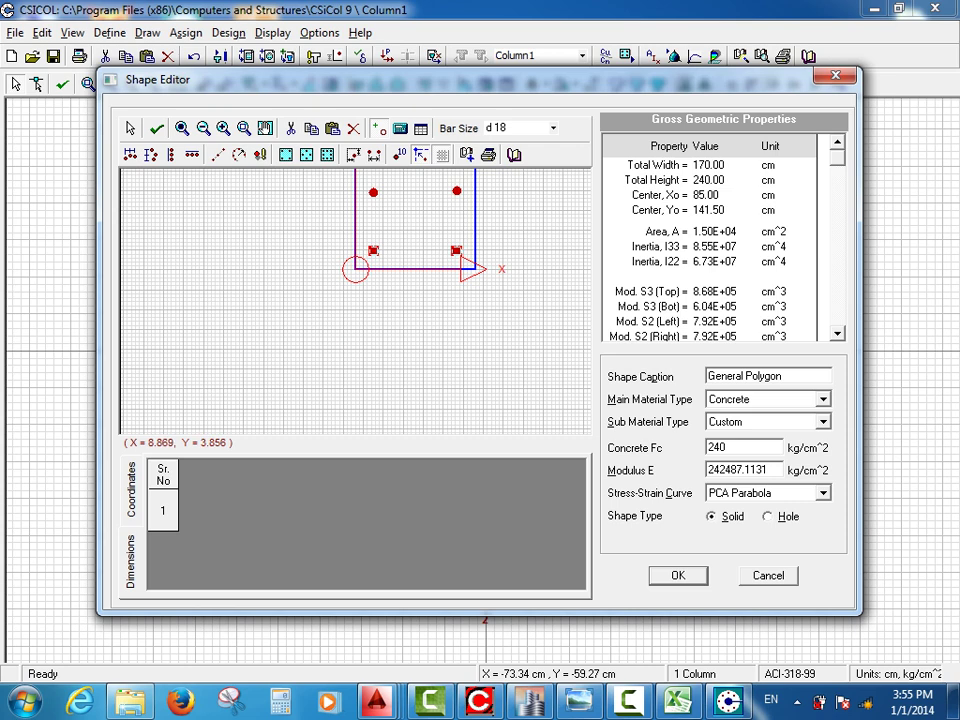
left_click(397, 250)
left_click(432, 251)
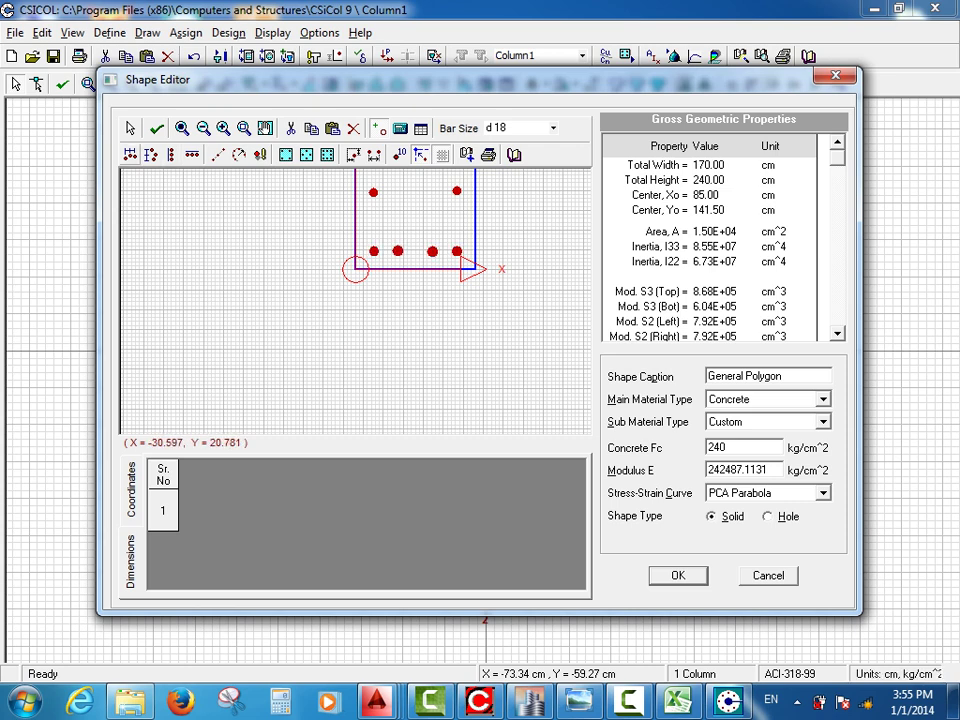
left_click(130, 128)
left_click_drag(491, 240, 326, 293)
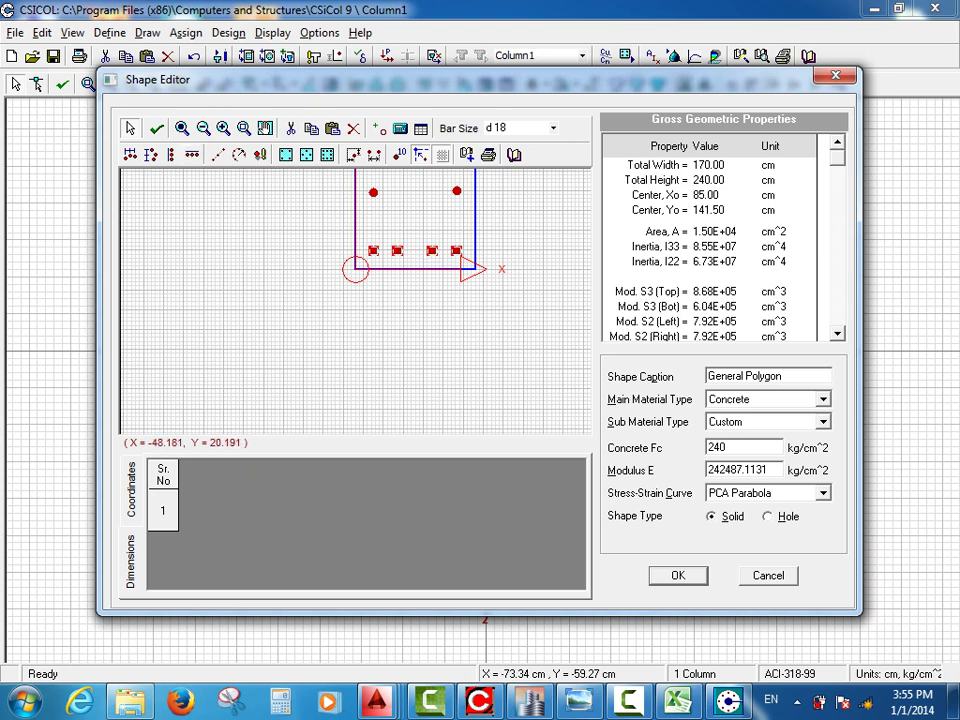
left_click(130, 155)
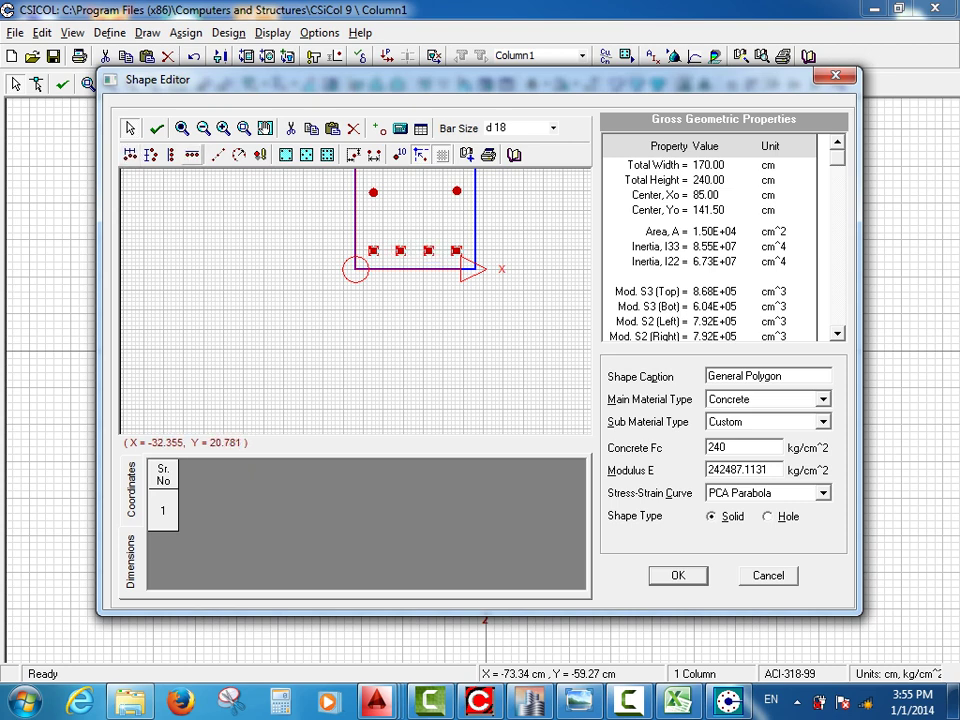
left_click(267, 294)
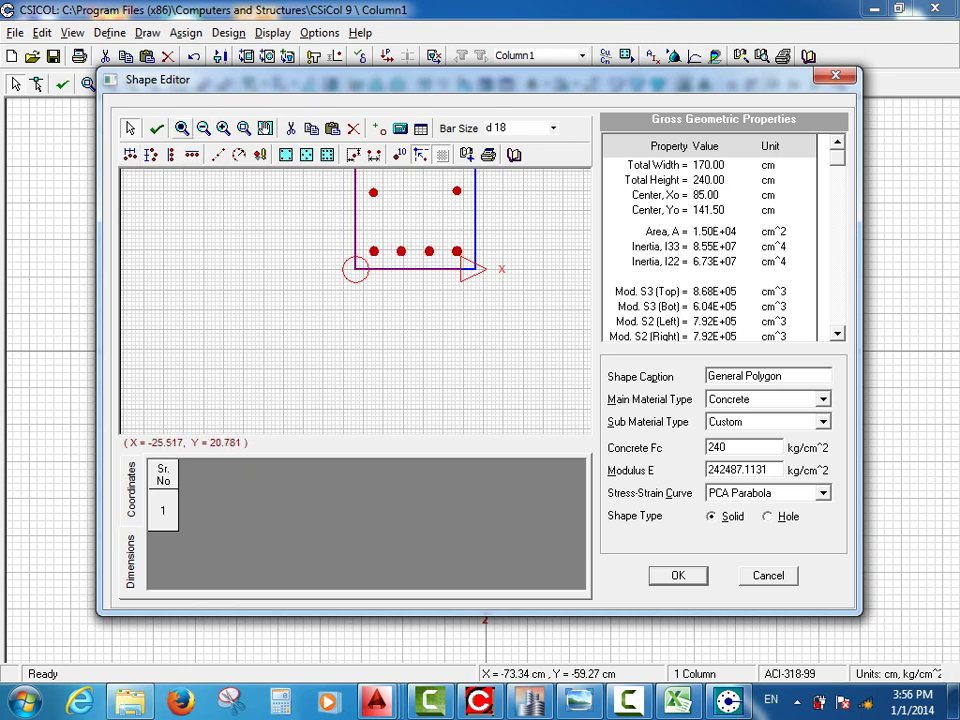
Move the two bars adjacent to the core's upper-left outer corner bar into line with the inner corner bar.
left_click(182, 128)
left_click_drag(320, 200, 267, 262)
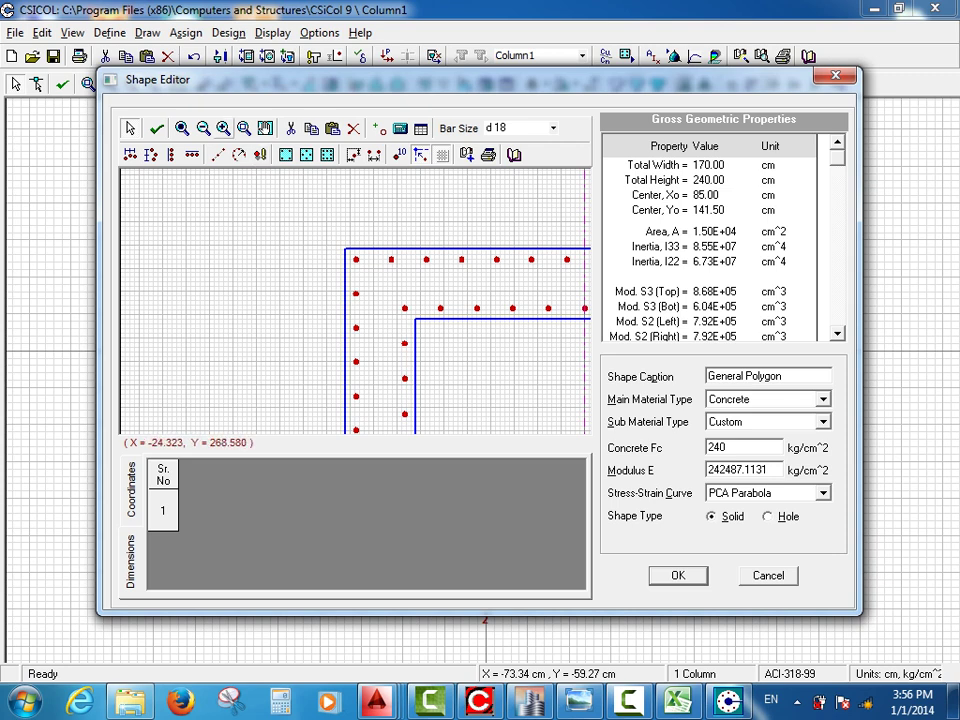
left_click_drag(420, 205, 302, 344)
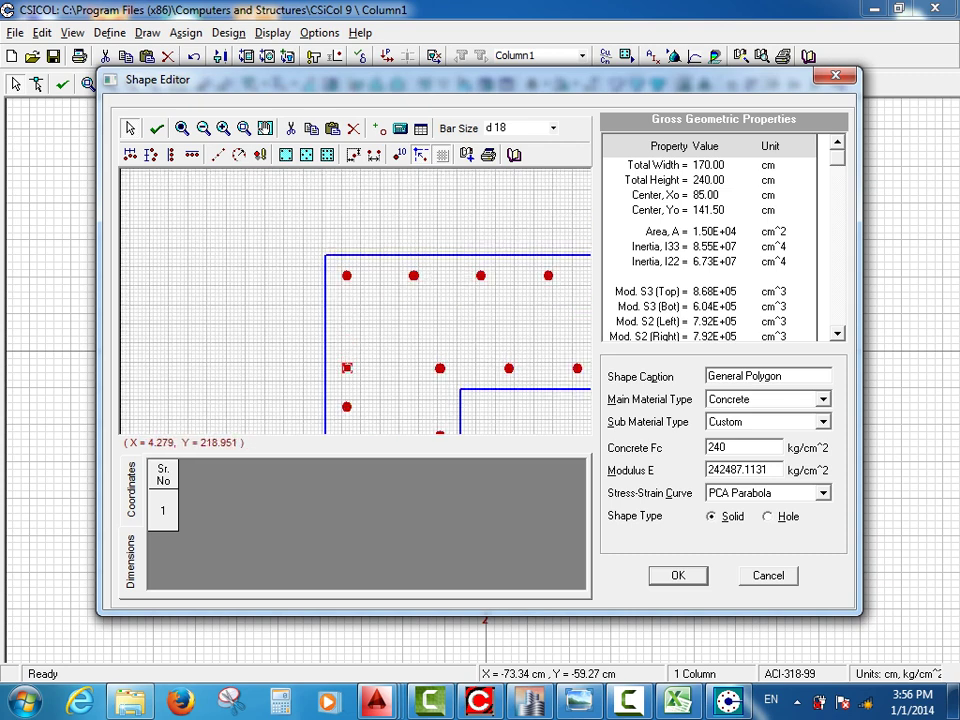
left_click_drag(413, 275, 440, 275)
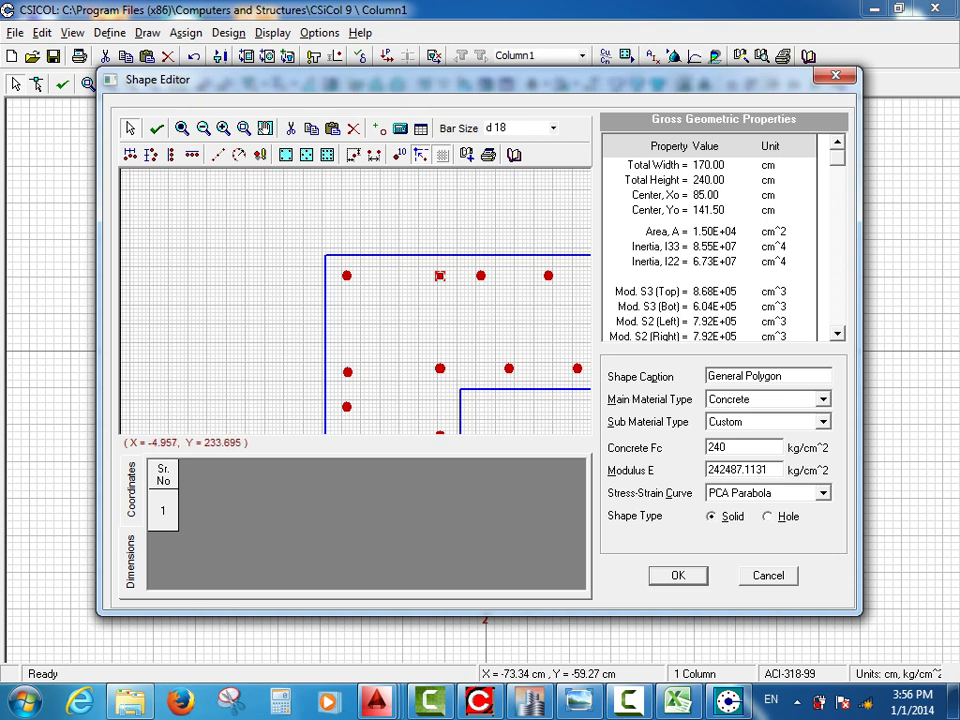
Change the upper-left outer corner bar and its two relocated neighbours to size d 18.
left_click(347, 275)
left_click(347, 371)
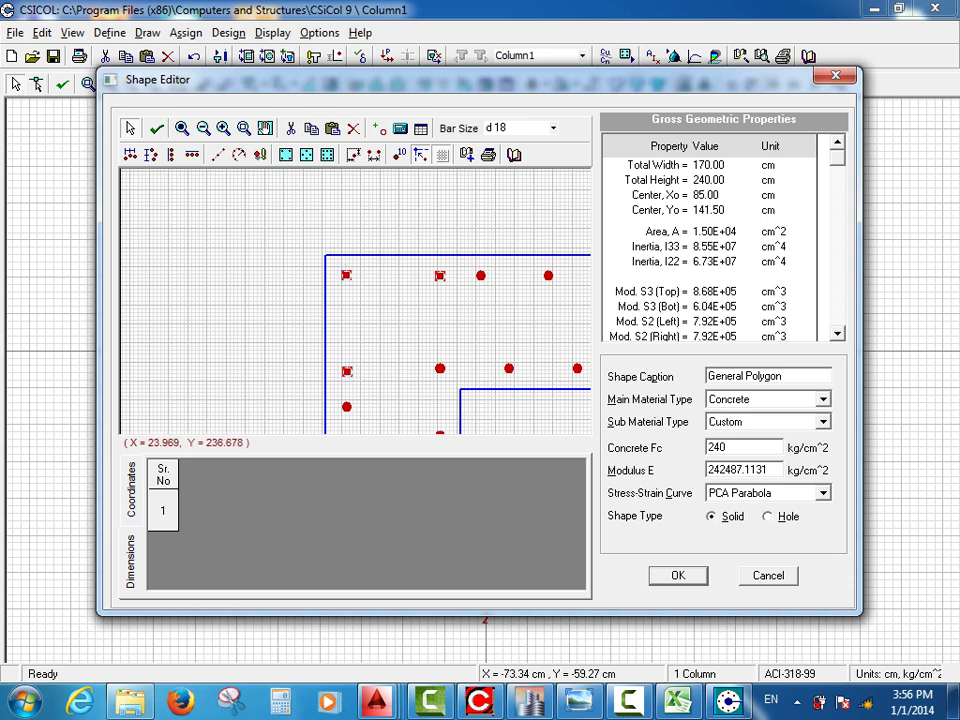
left_click(554, 128)
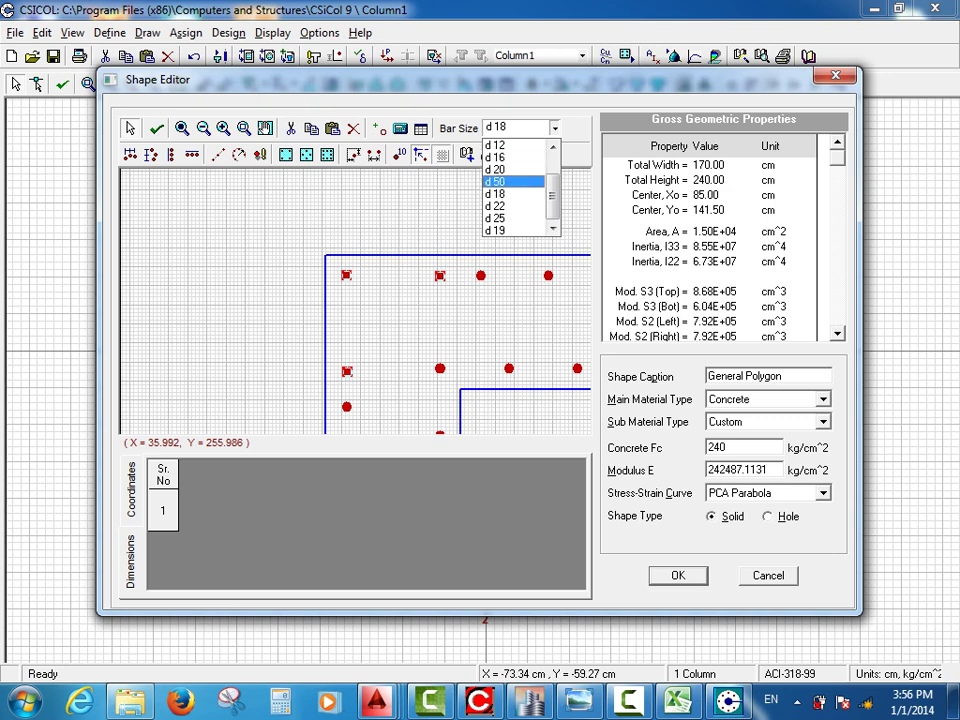
left_click(502, 194)
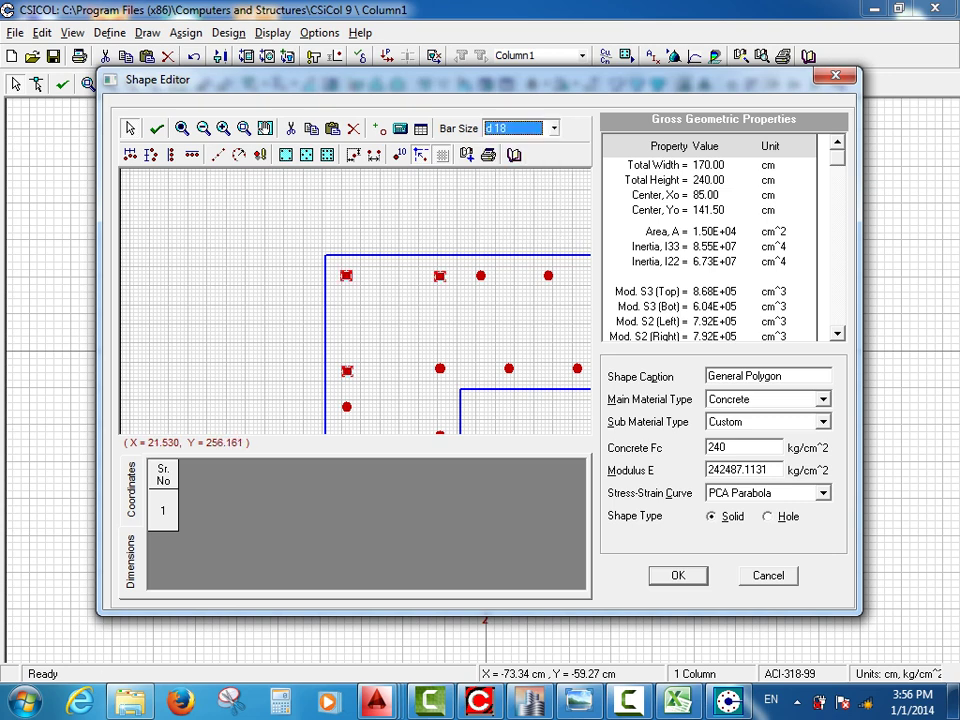
Add four d 18 bars at the upper-left corner, two along the top face and two along the left face.
left_click(380, 128)
left_click(413, 275)
left_click(382, 275)
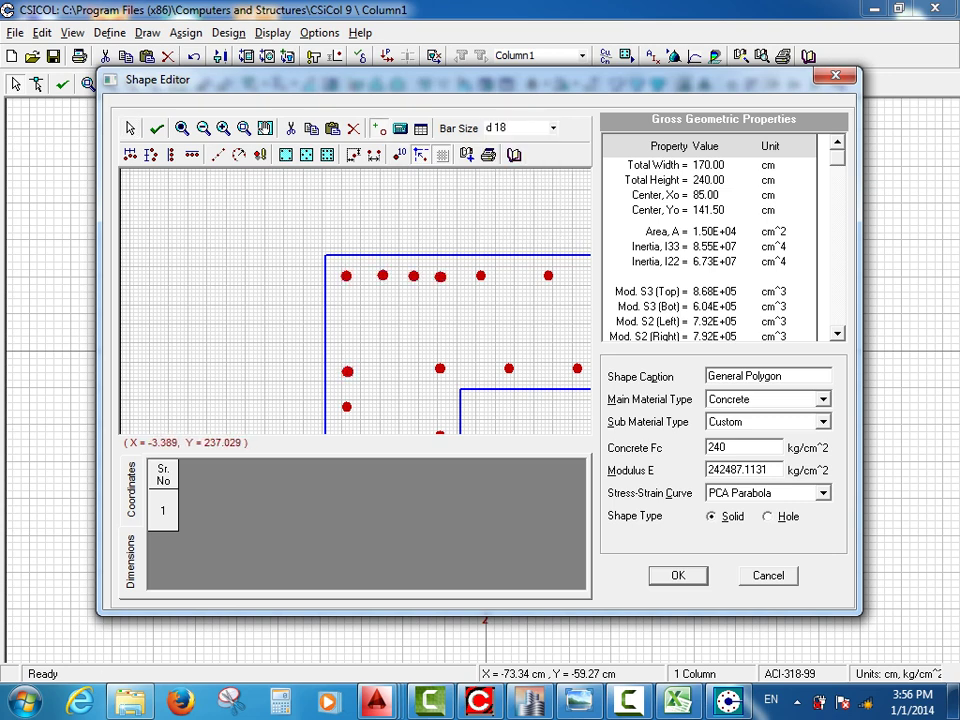
left_click(345, 294)
left_click(348, 331)
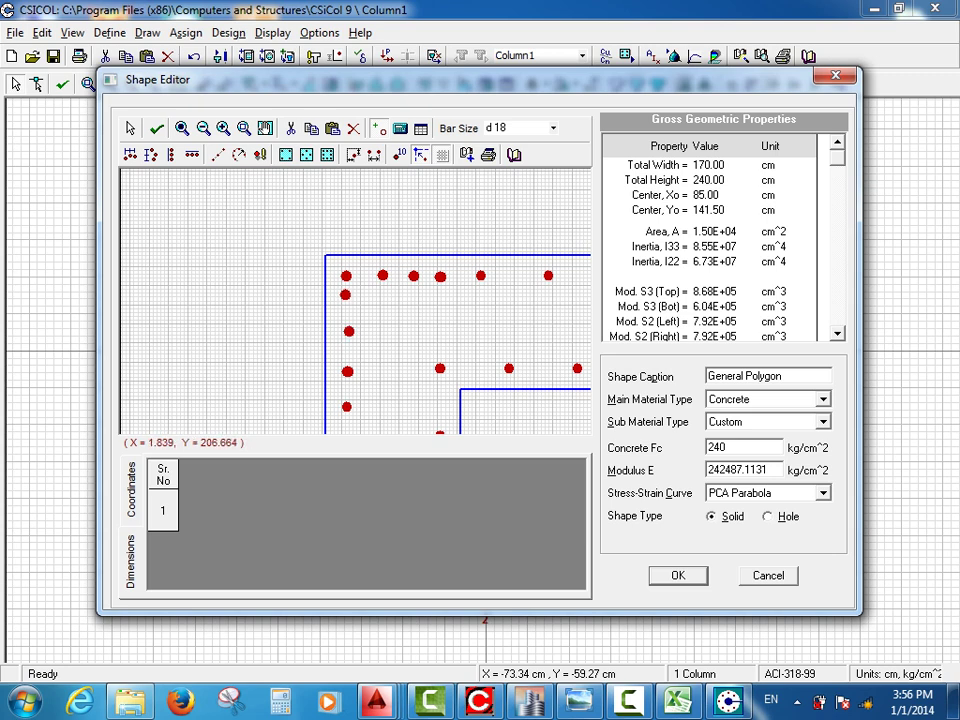
Align the four d 18 bars along the top face at the upper-left corner and distribute them evenly horizontally.
left_click(130, 128)
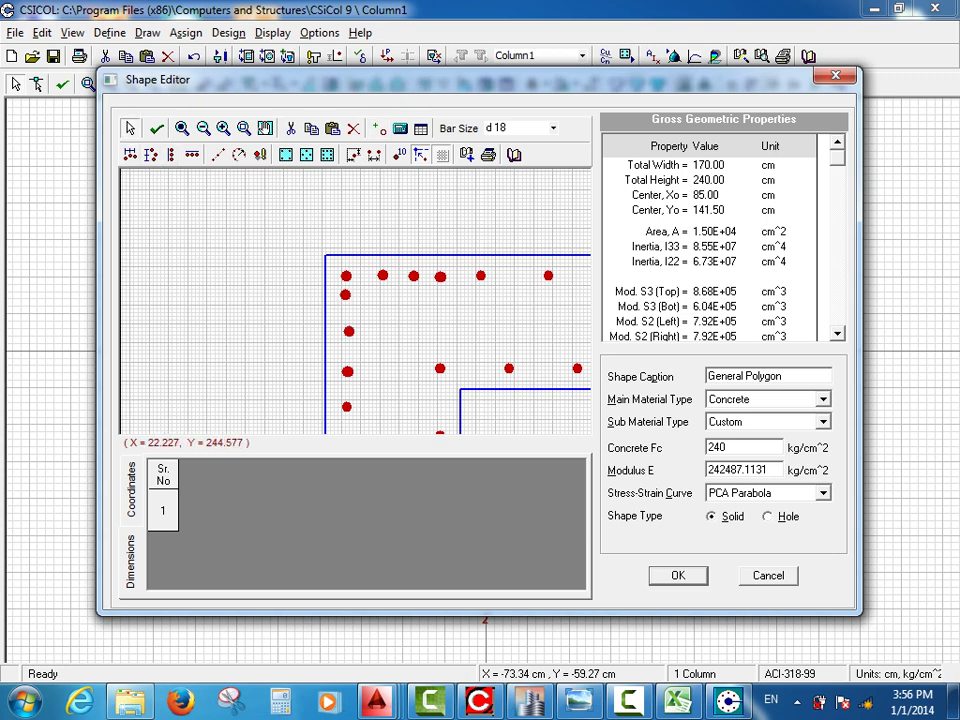
left_click_drag(449, 234, 312, 281)
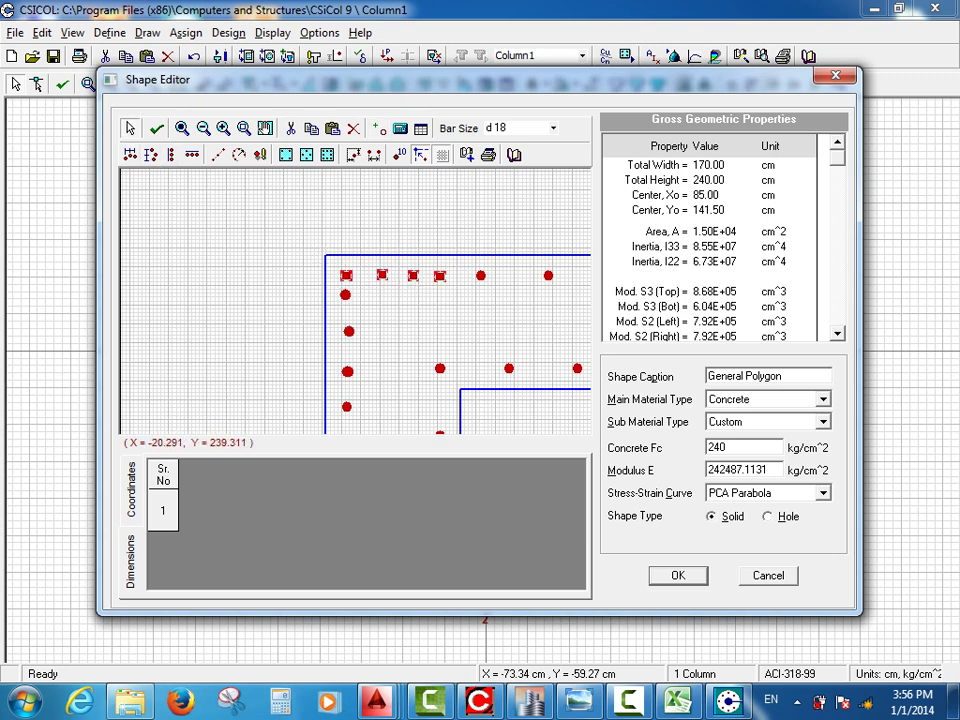
left_click(192, 154)
left_click(130, 154)
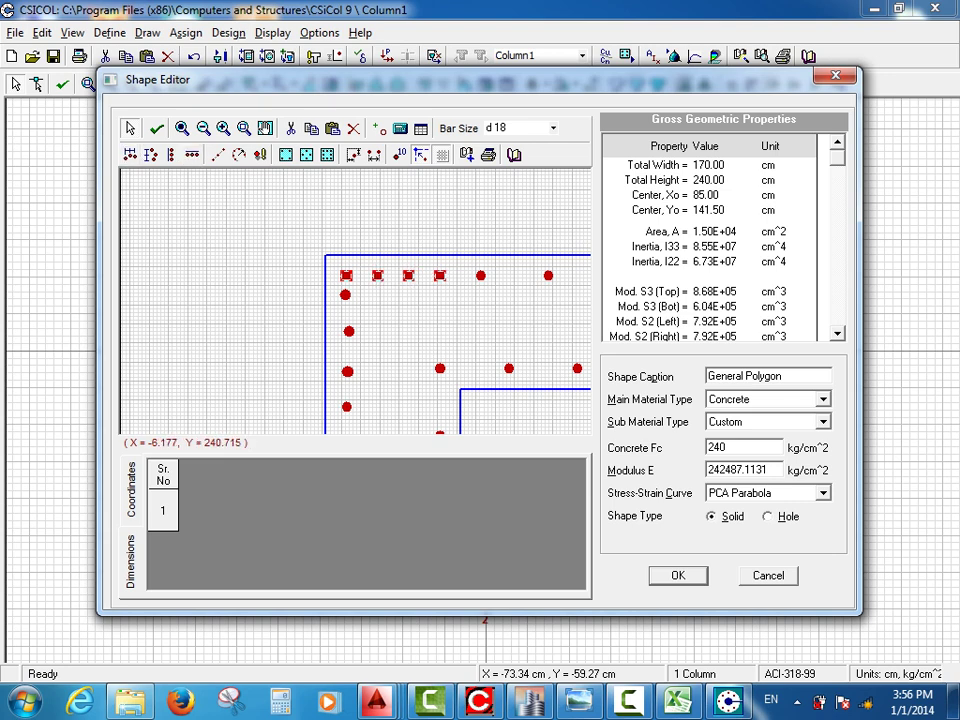
left_click(335, 218)
Align the four d 18 bars down the left face at the upper-left corner and distribute them evenly vertically.
left_click_drag(360, 228, 296, 384)
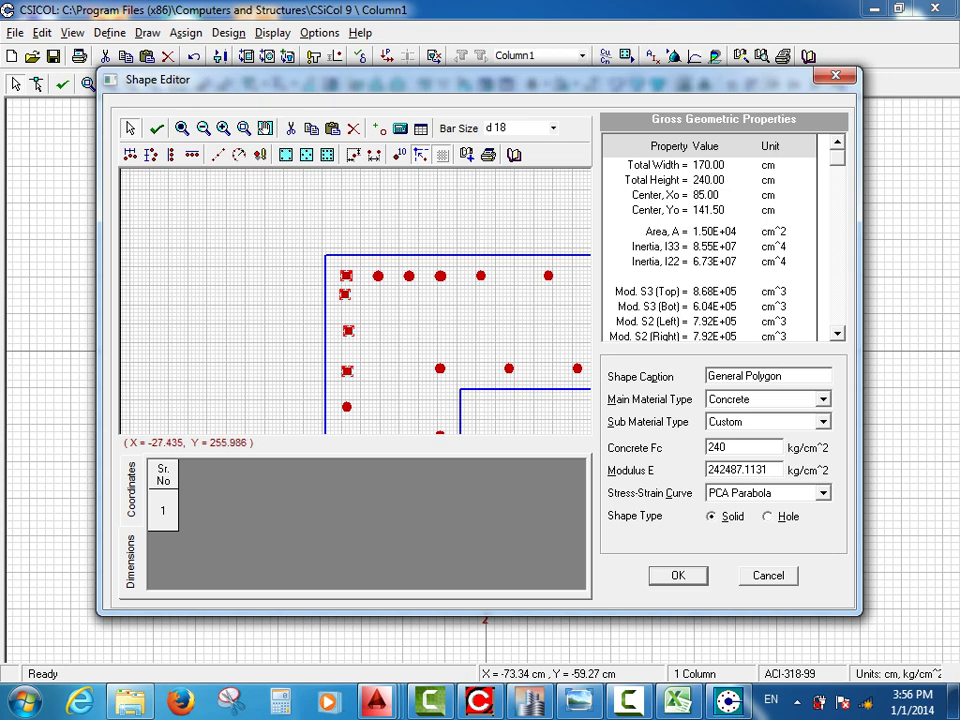
left_click(171, 154)
left_click(150, 154)
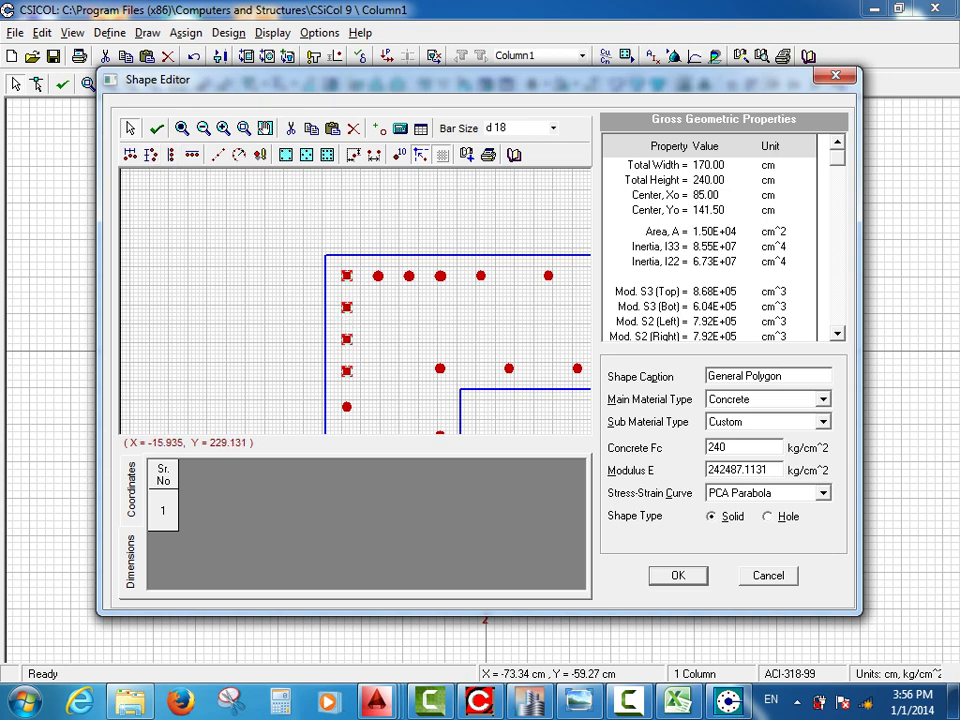
left_click(230, 301)
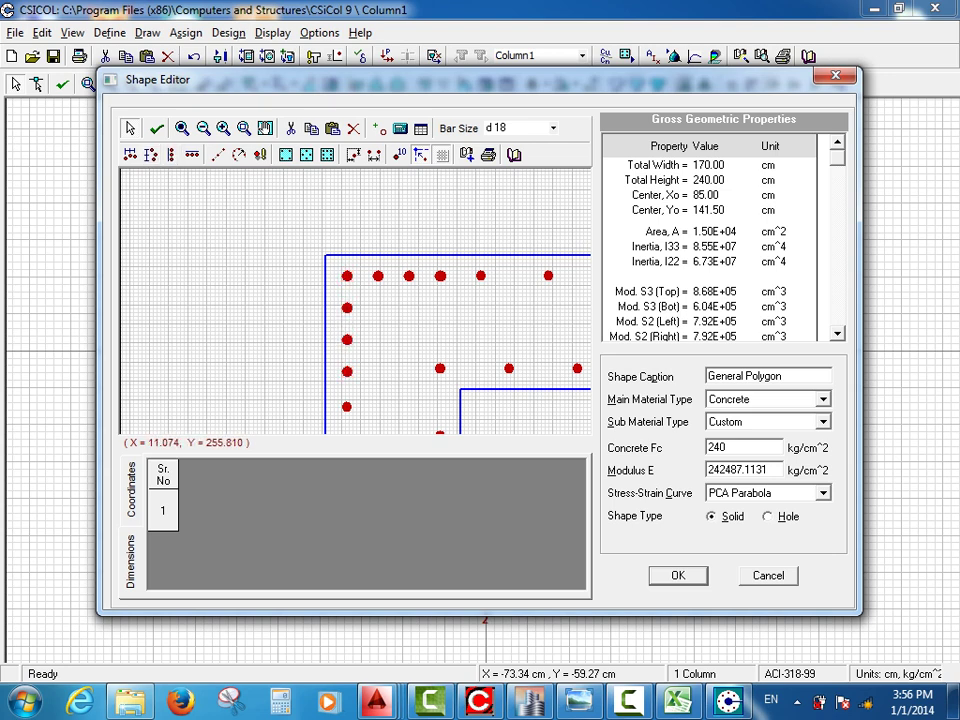
Move the two bars adjacent to the core's upper-right outer corner bar roughly into line with the inner corner bar.
left_click(182, 128)
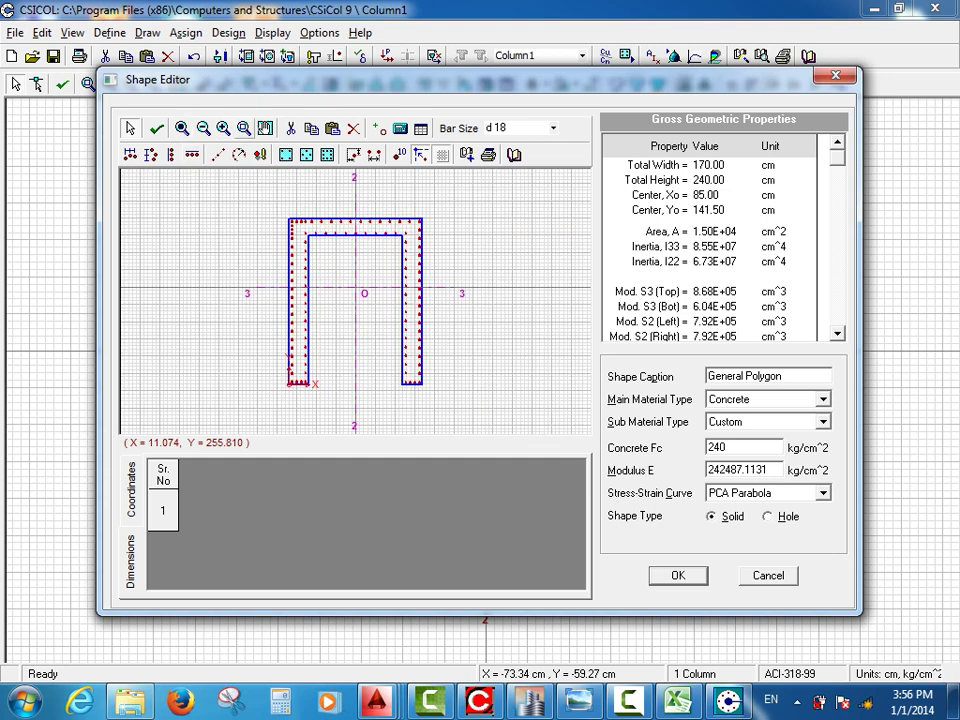
left_click_drag(441, 189, 345, 272)
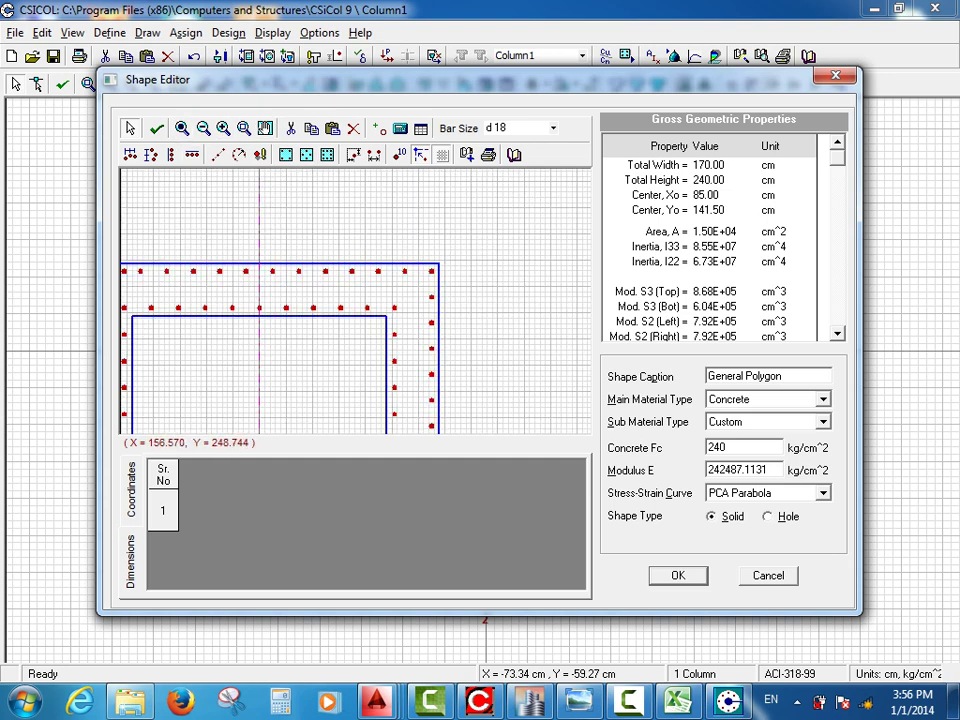
left_click_drag(455, 245, 345, 340)
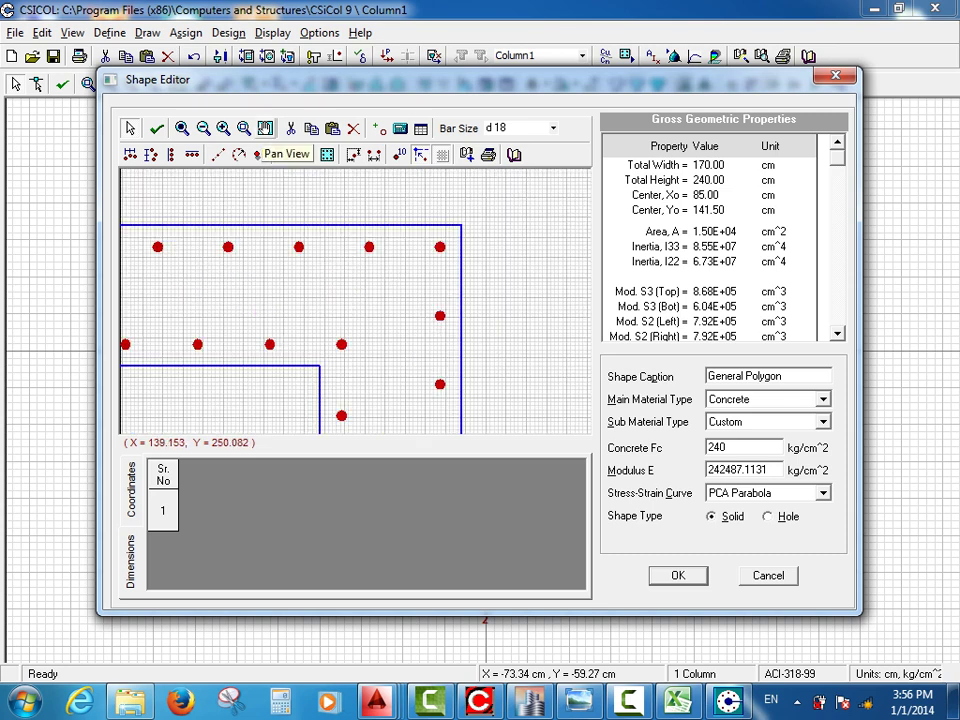
left_click(265, 128)
left_click_drag(390, 203, 362, 203)
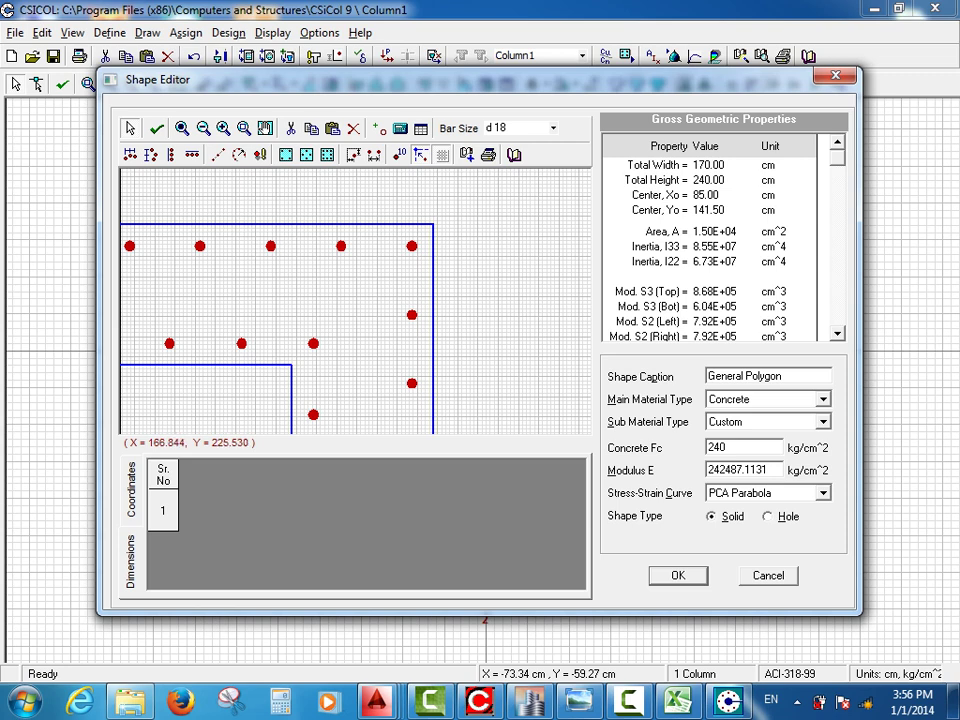
left_click_drag(340, 246, 317, 243)
left_click(411, 314)
left_click_drag(411, 314, 412, 341)
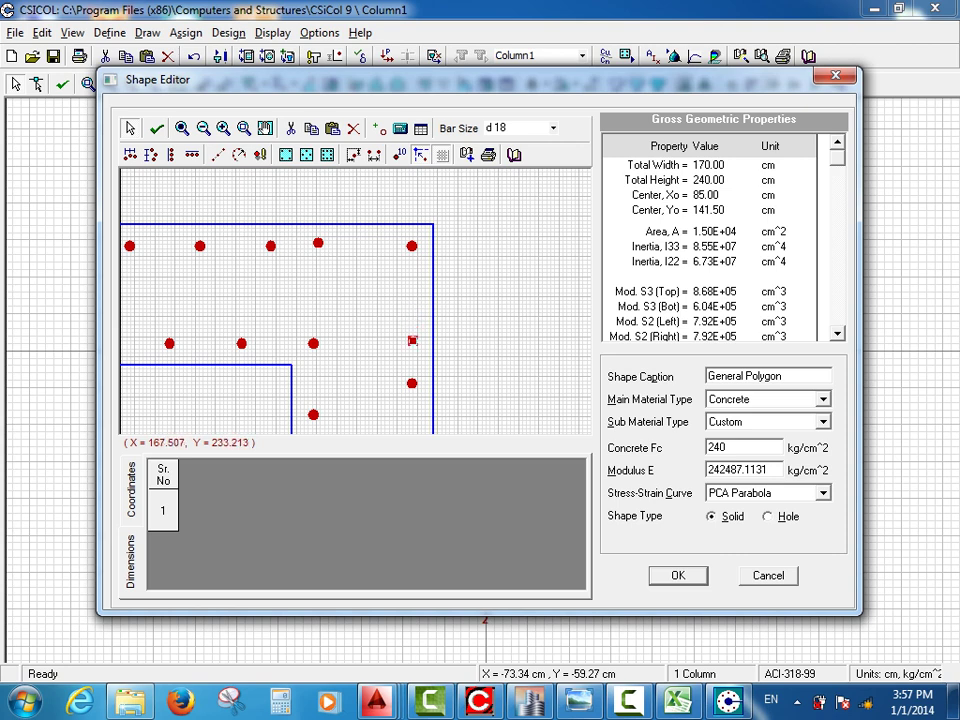
Change the upper-right outer corner bar and its two relocated neighbours to size d 18.
left_click(412, 247, "ctrl")
left_click(317, 243, "ctrl")
left_click(510, 128)
left_click(554, 128)
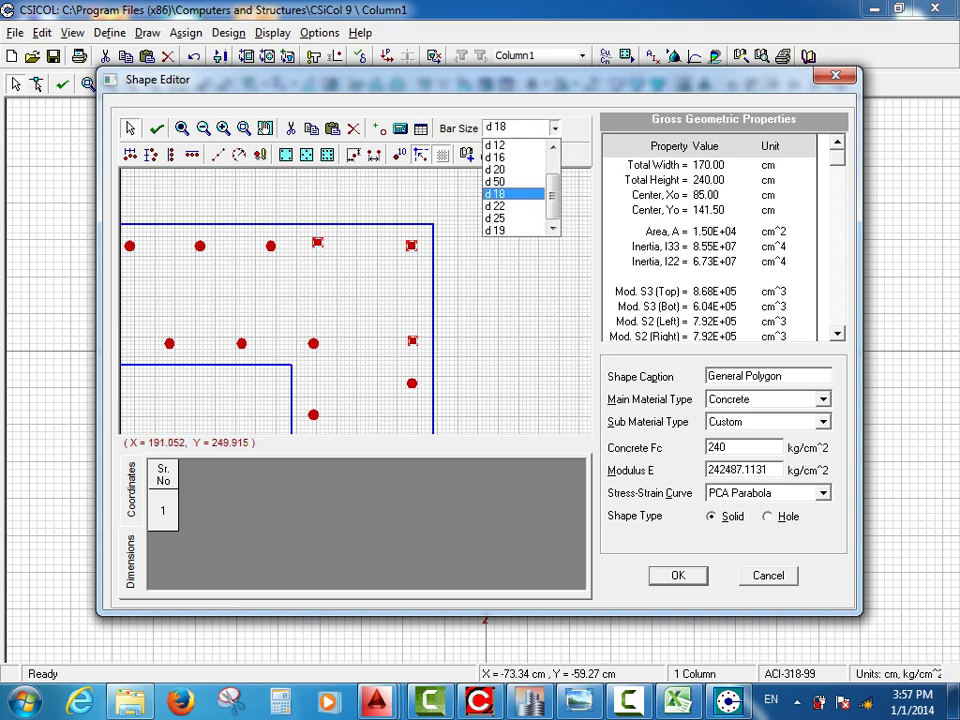
left_click(500, 193)
Add two d 18 bars along the top face and two down the right face between the bars at the core's upper-right corner.
left_click(379, 128)
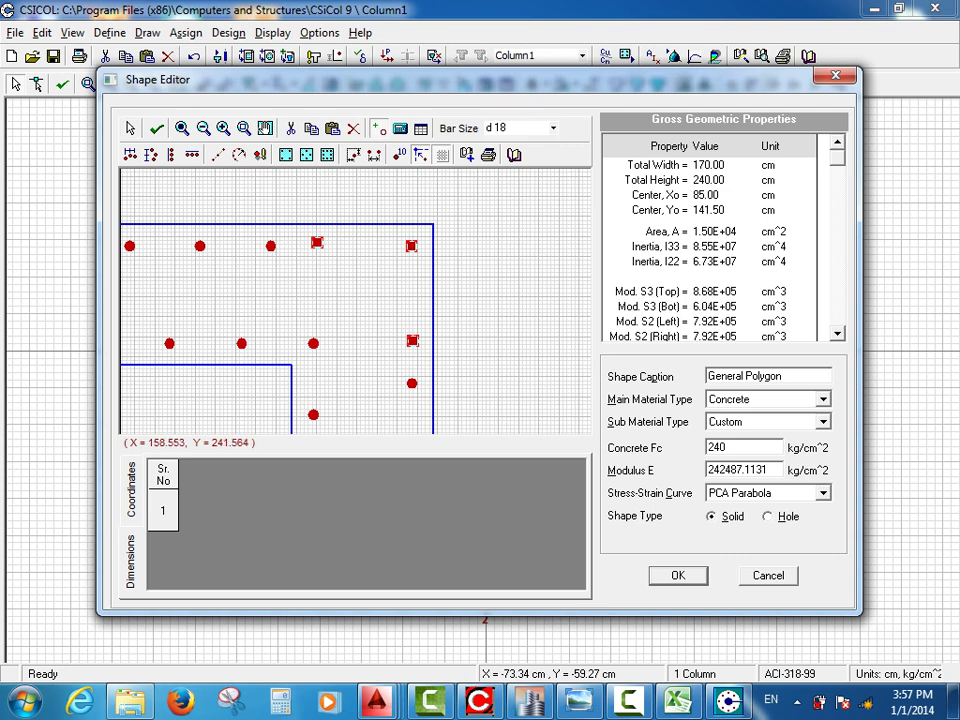
left_click(350, 244)
left_click(384, 248)
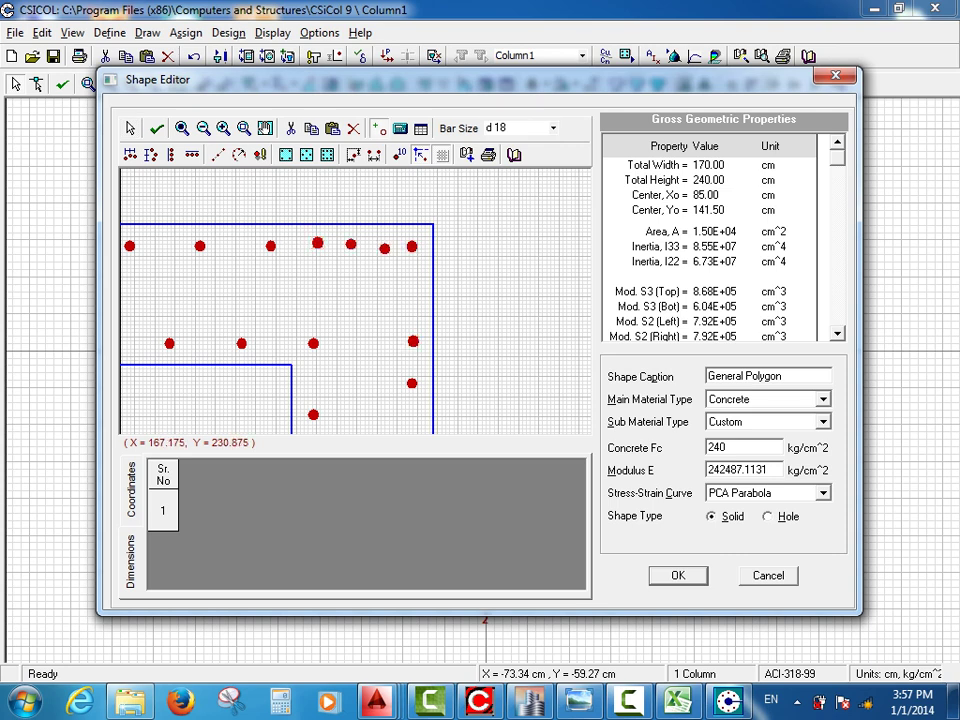
left_click(414, 285)
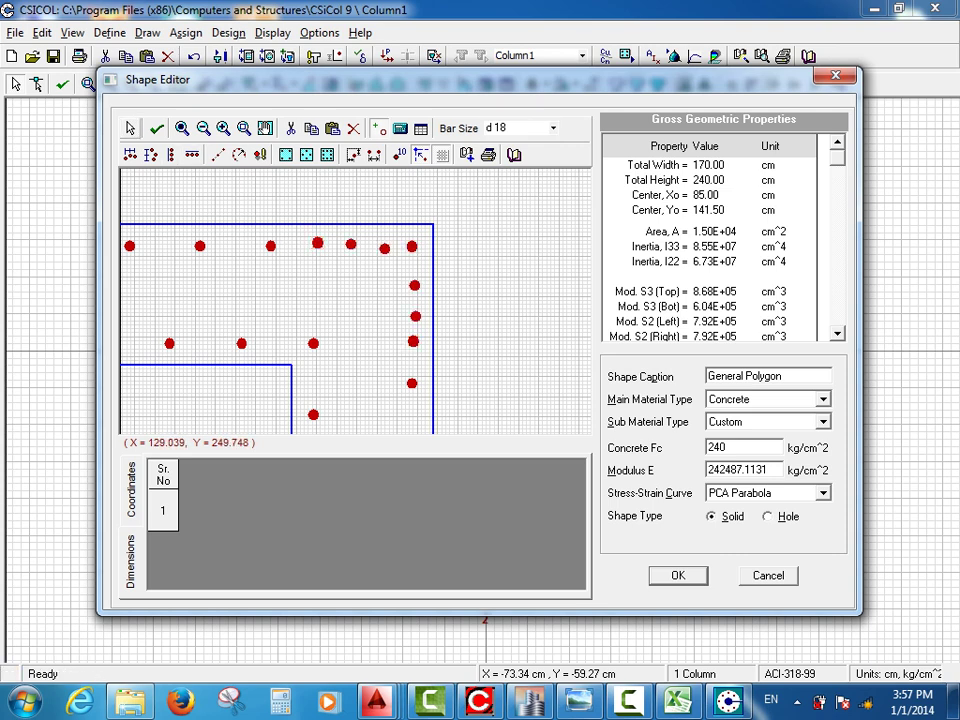
left_click(415, 316)
Align the four d 18 bars along the top face at the upper-right corner and distribute them evenly horizontally.
left_click_drag(441, 204, 311, 262)
left_click(192, 155)
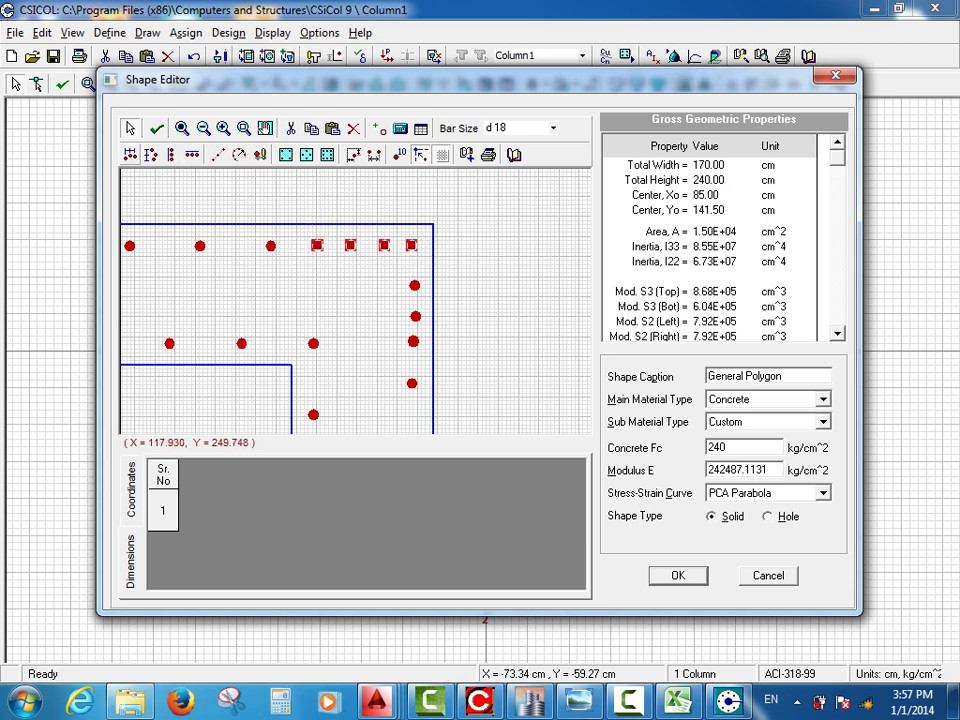
left_click(130, 155)
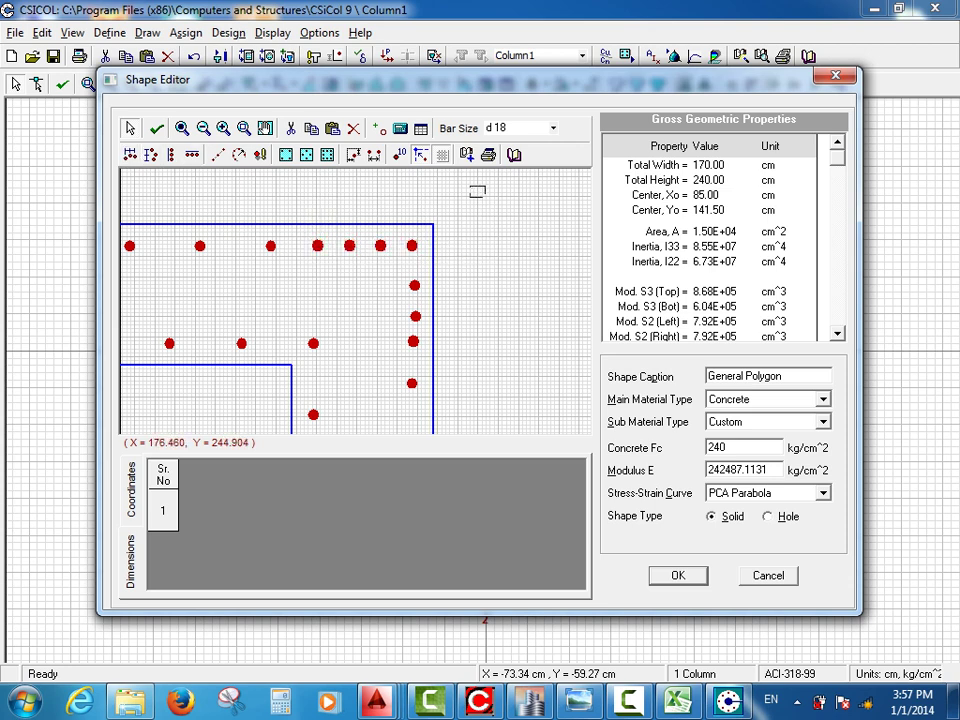
Align the four d 18 bars down the right face at the upper-right corner and distribute them evenly vertically.
left_click_drag(465, 198, 403, 342)
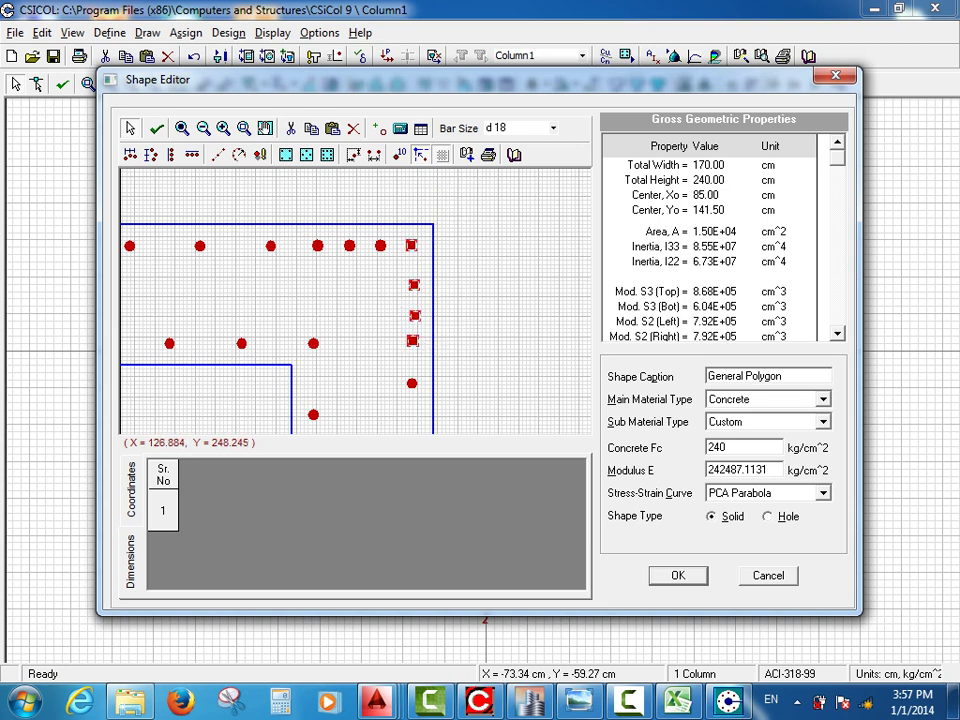
left_click(171, 155)
left_click(151, 155)
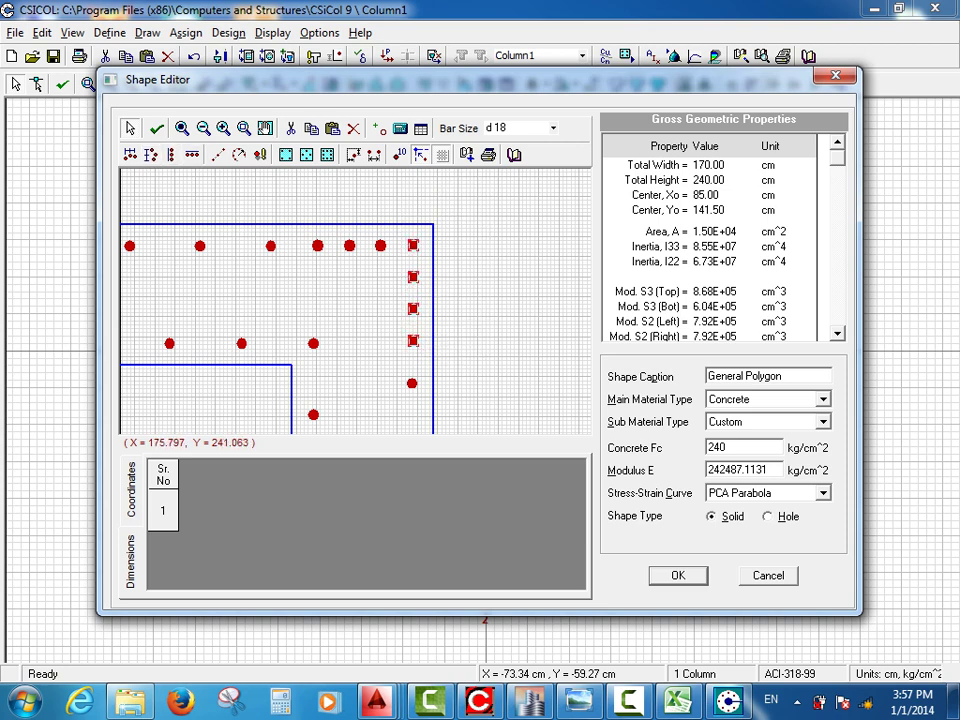
left_click(513, 251)
Show the rebar size labels, check the bars at the upper-right corner, and accept the edited core section.
left_click(182, 128)
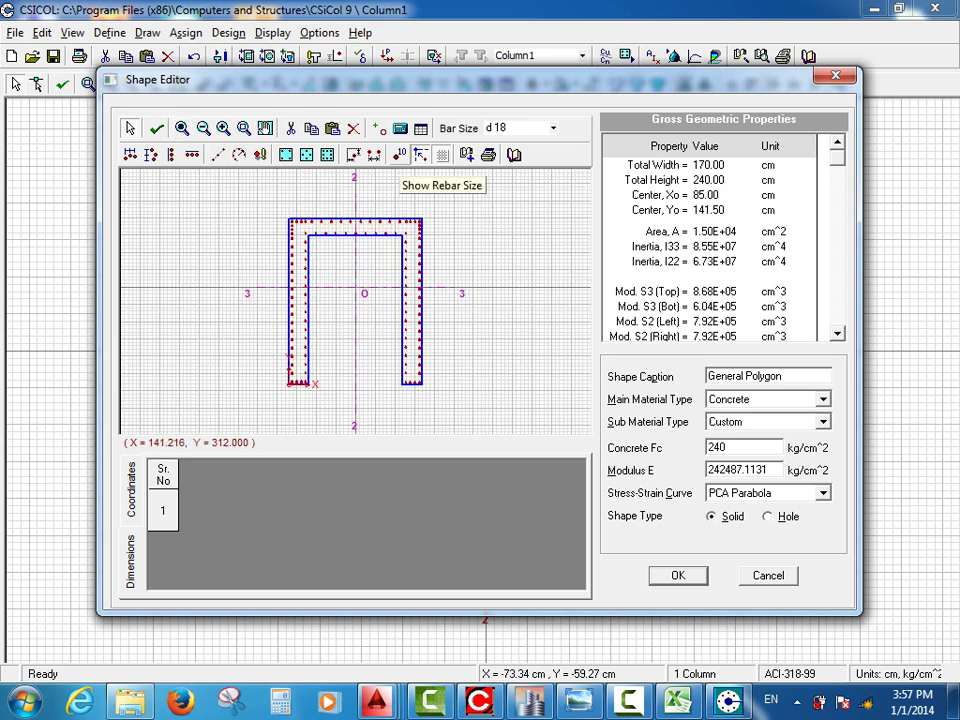
left_click(399, 154)
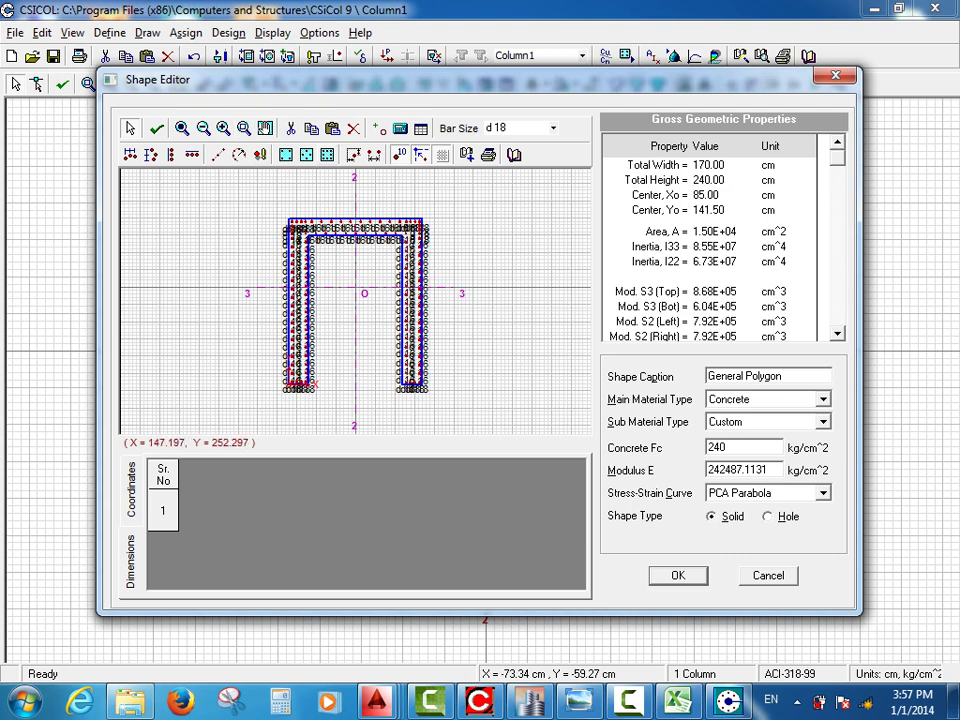
left_click_drag(446, 195, 342, 286)
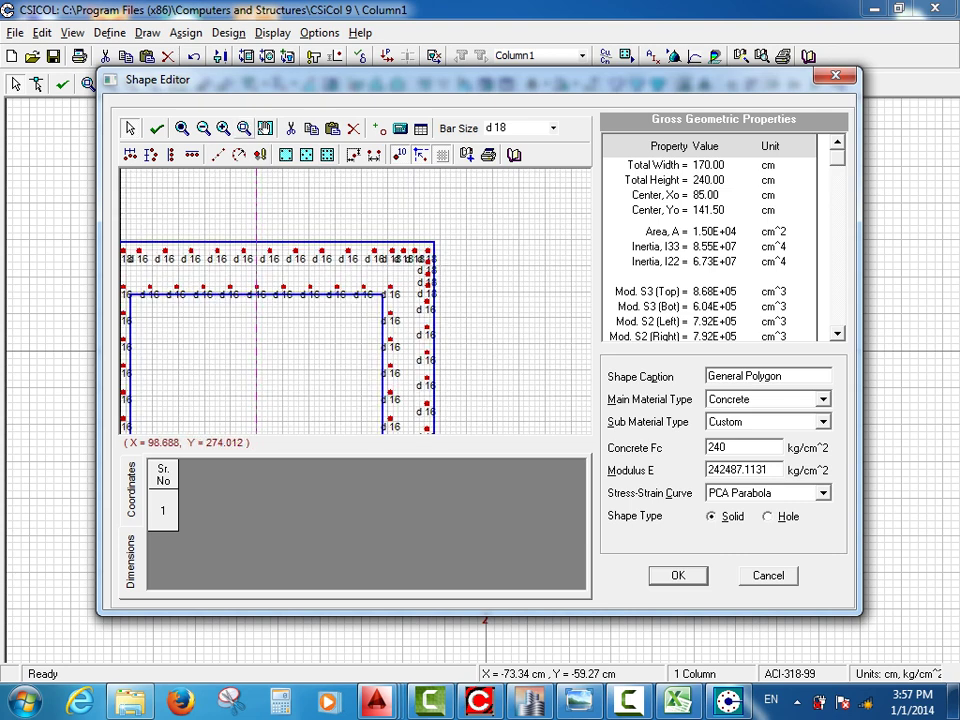
left_click_drag(457, 223, 349, 326)
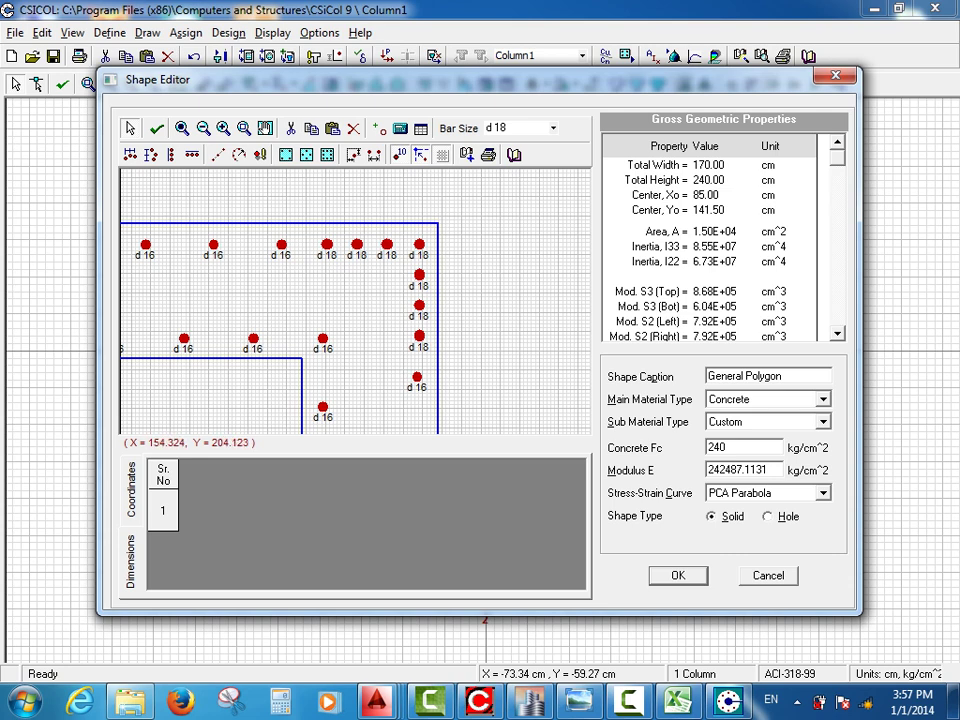
left_click(182, 128)
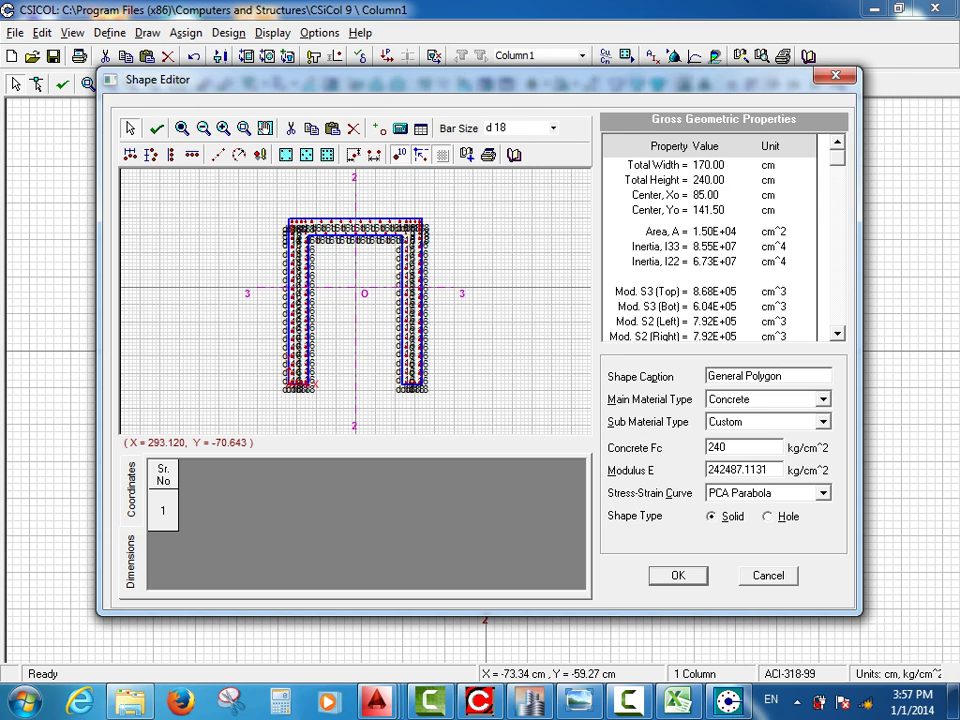
left_click(678, 576)
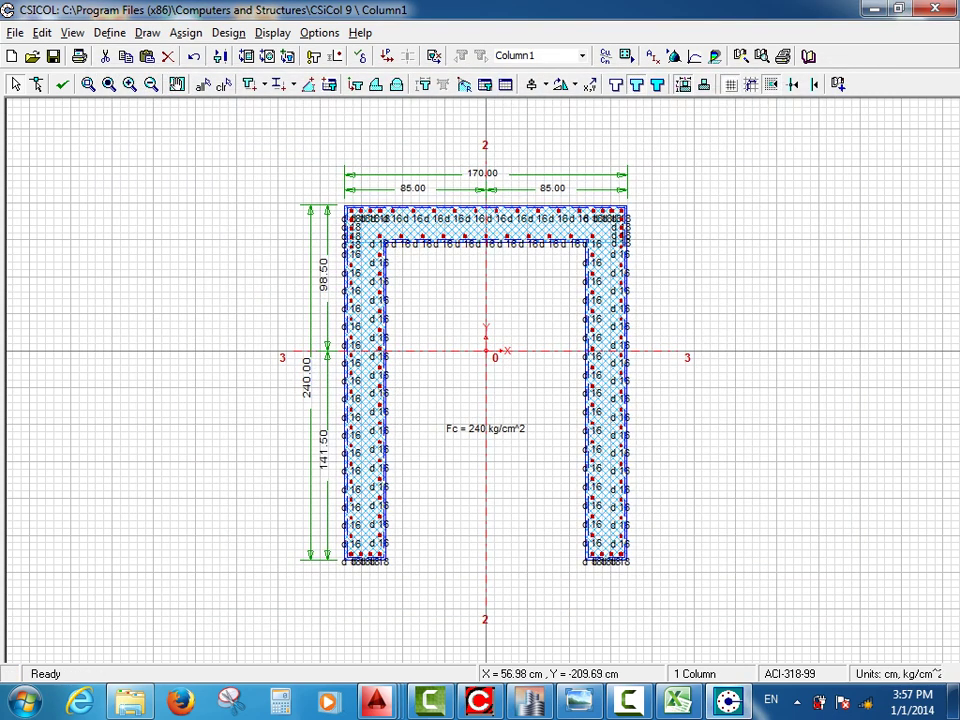
Switch to the Excel pier forces sheet and copy the axial forces in L9:L14 to the cells starting at J16.
key("alt+Tab")
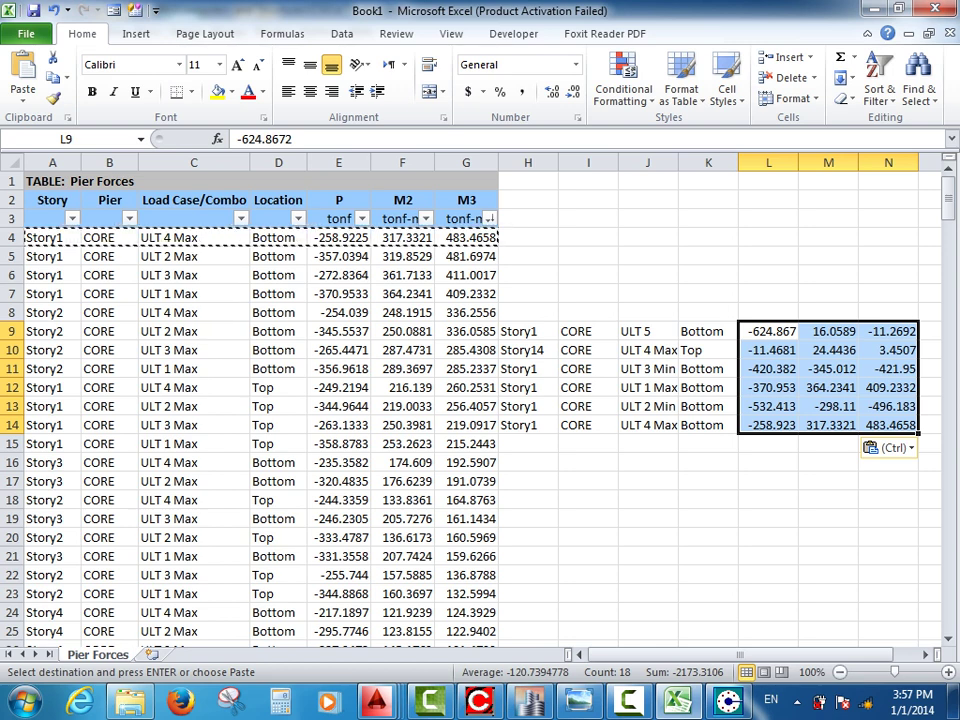
left_click_drag(768, 331, 768, 425)
key("Escape")
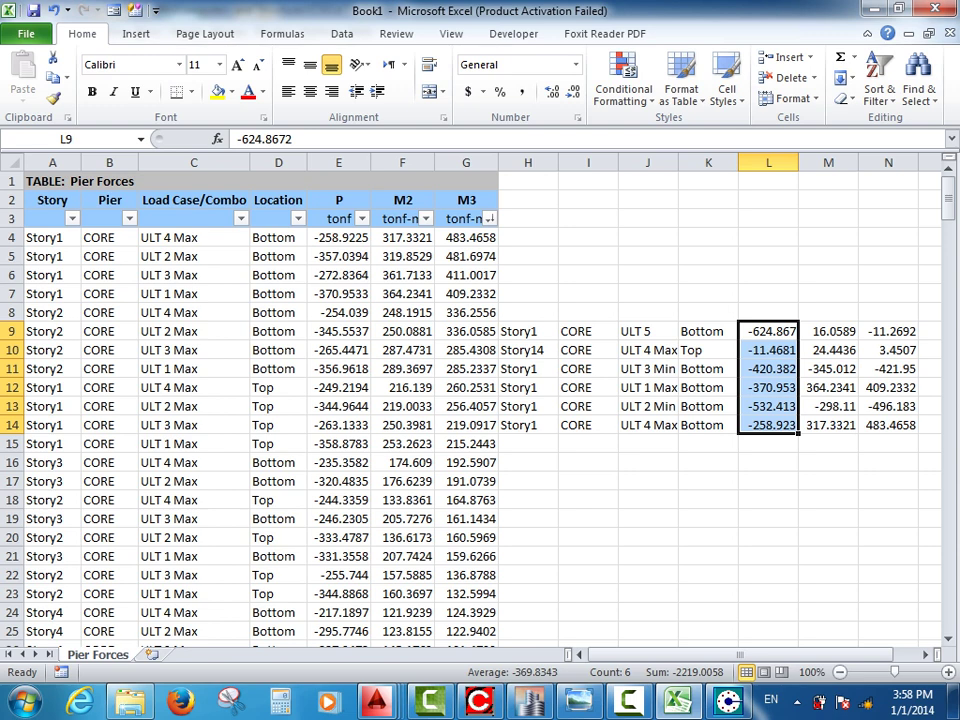
right_click(766, 424)
key("Escape")
key("ctrl+c")
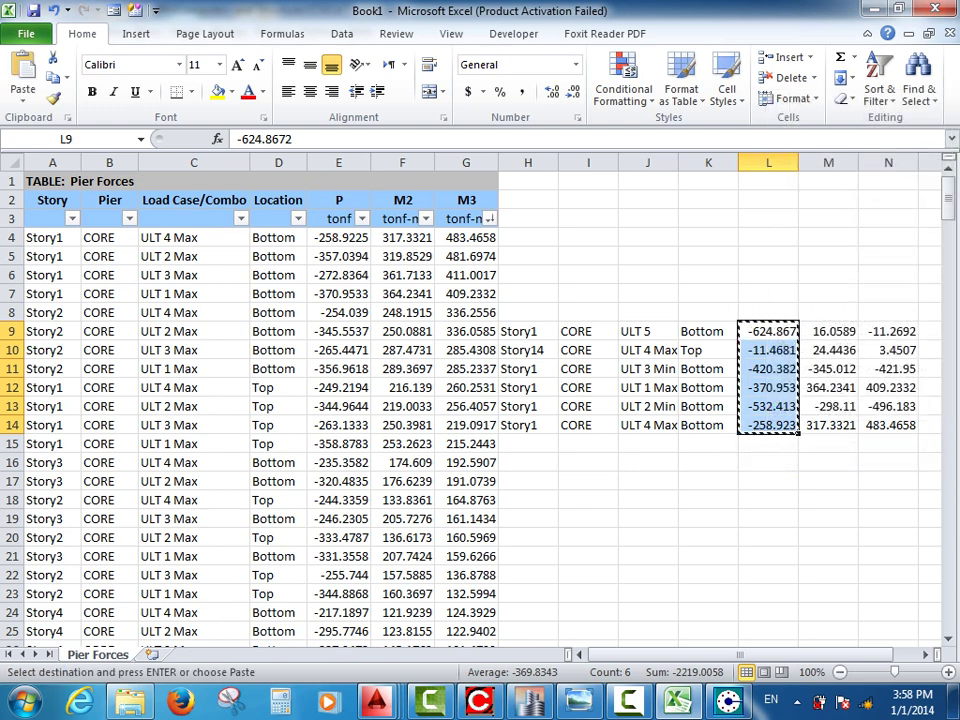
left_click_drag(648, 463, 648, 481)
left_click(648, 462)
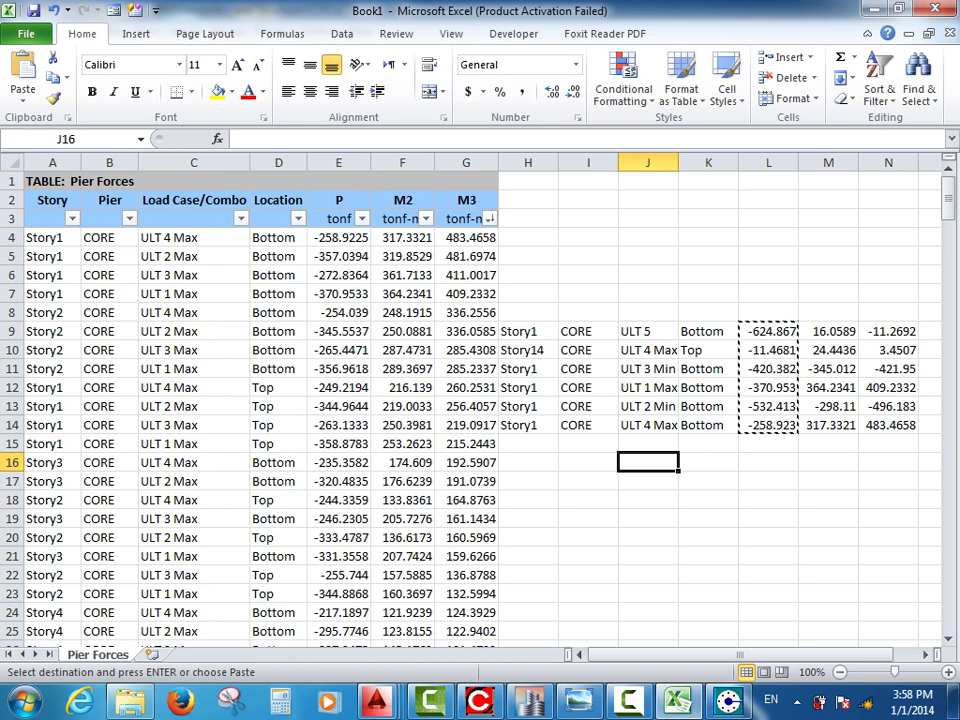
key("ctrl+v")
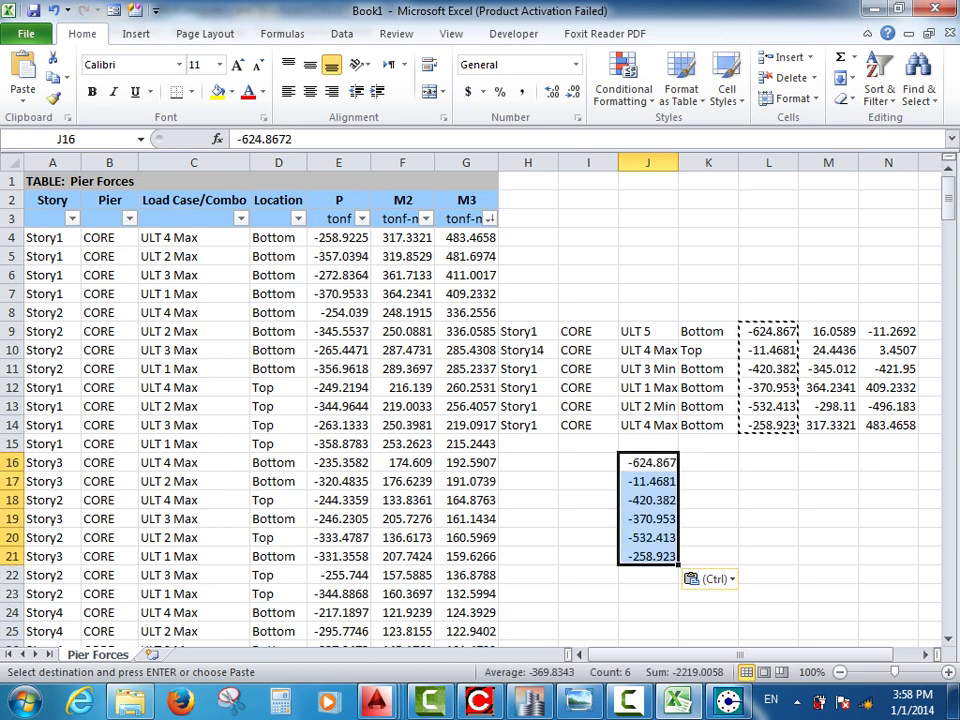
Reverse the sign of the copied axial forces with the formula =-1*J16 in K16, filled down to K21.
left_click(708, 462)
type("=")
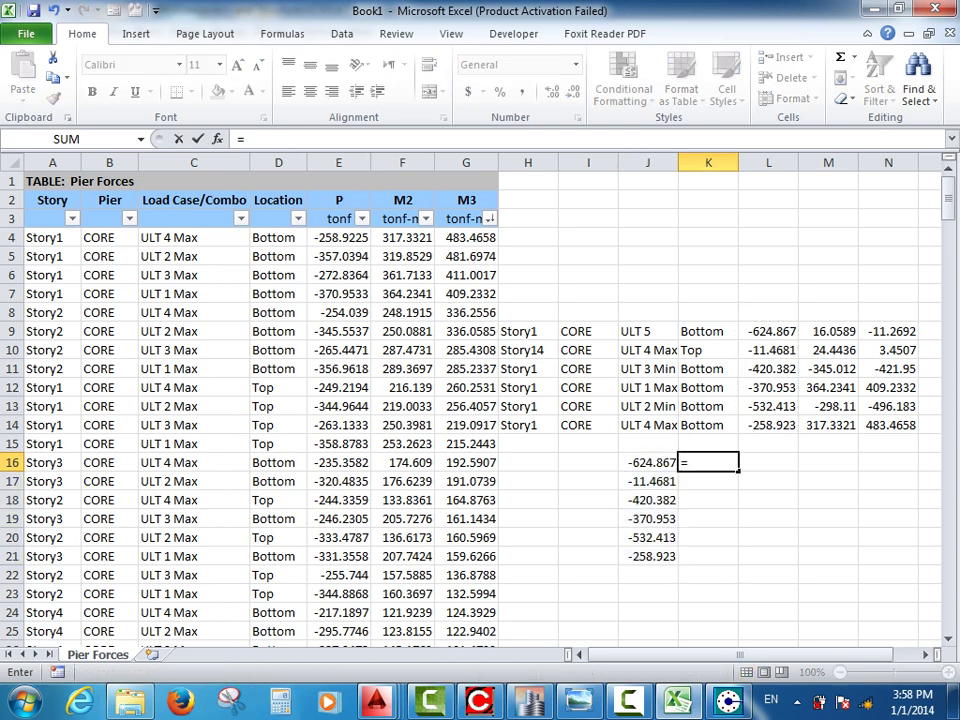
type("-1*")
key("Left")
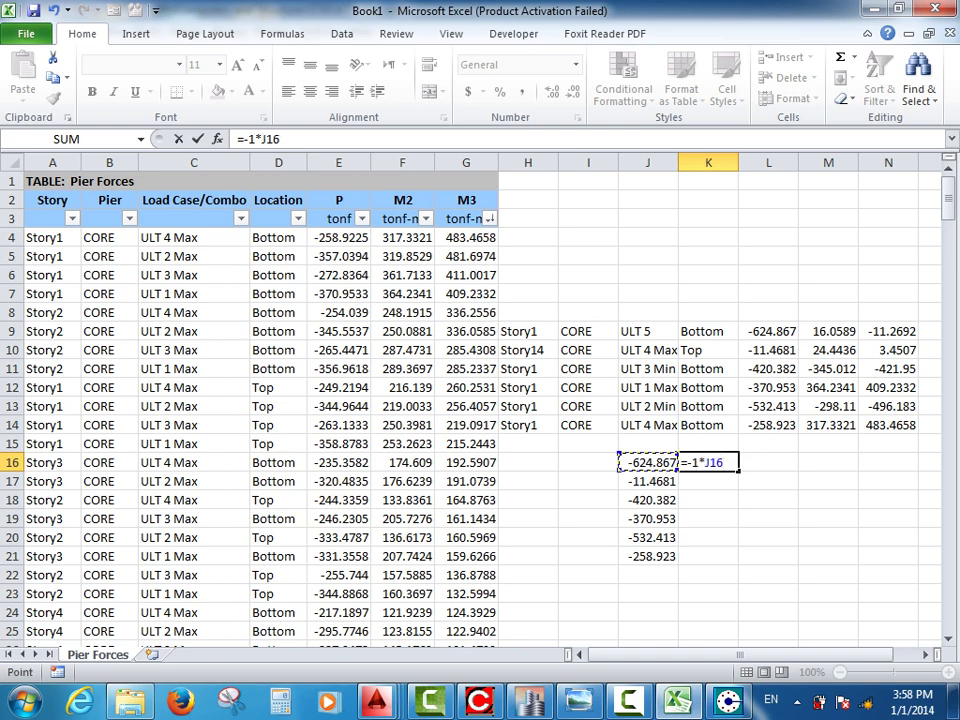
key("Return")
left_click(708, 463)
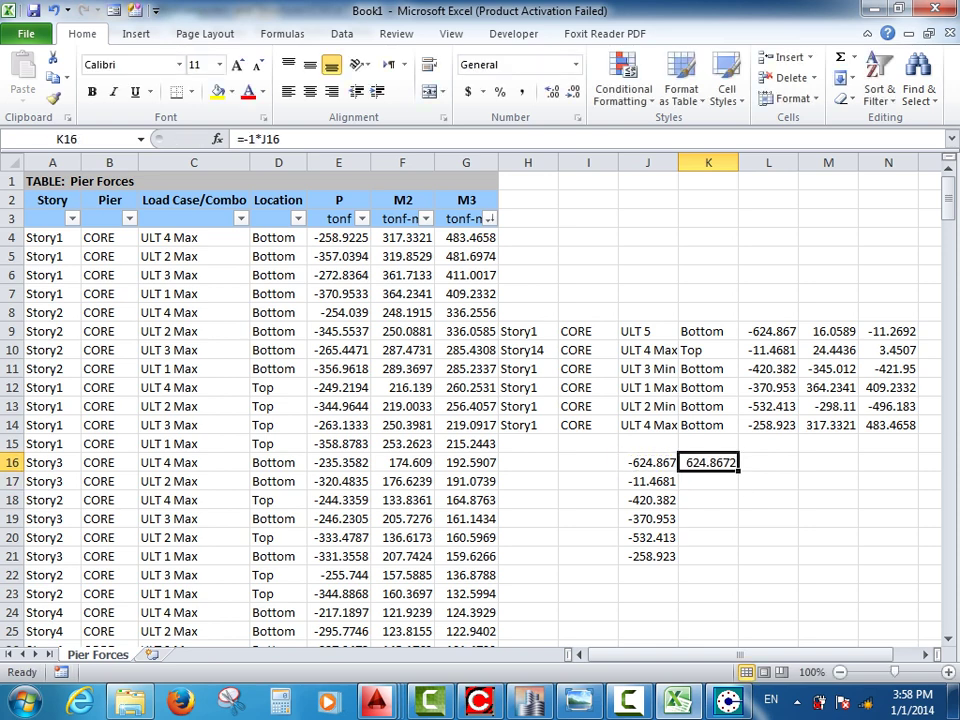
left_click_drag(738, 472, 738, 562)
left_click(768, 594)
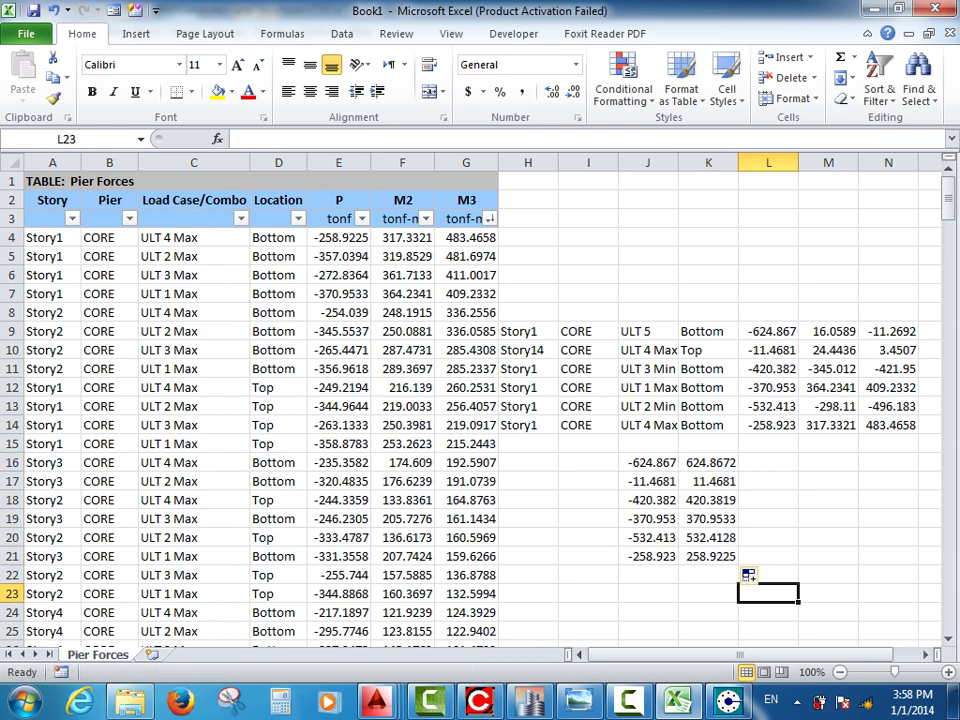
Copy the positive axial forces in K16:K21 into the Load-Pu column of the CSiCol column loads, starting at the first combination.
left_click_drag(708, 462, 708, 556)
key("ctrl+c")
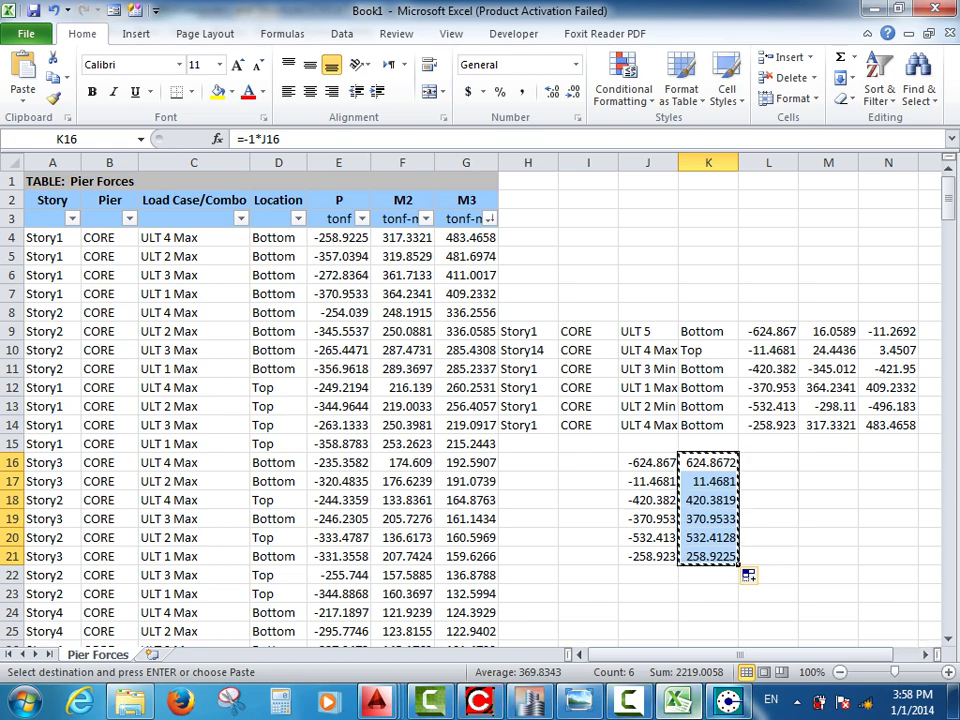
left_click(728, 701)
left_click(186, 32)
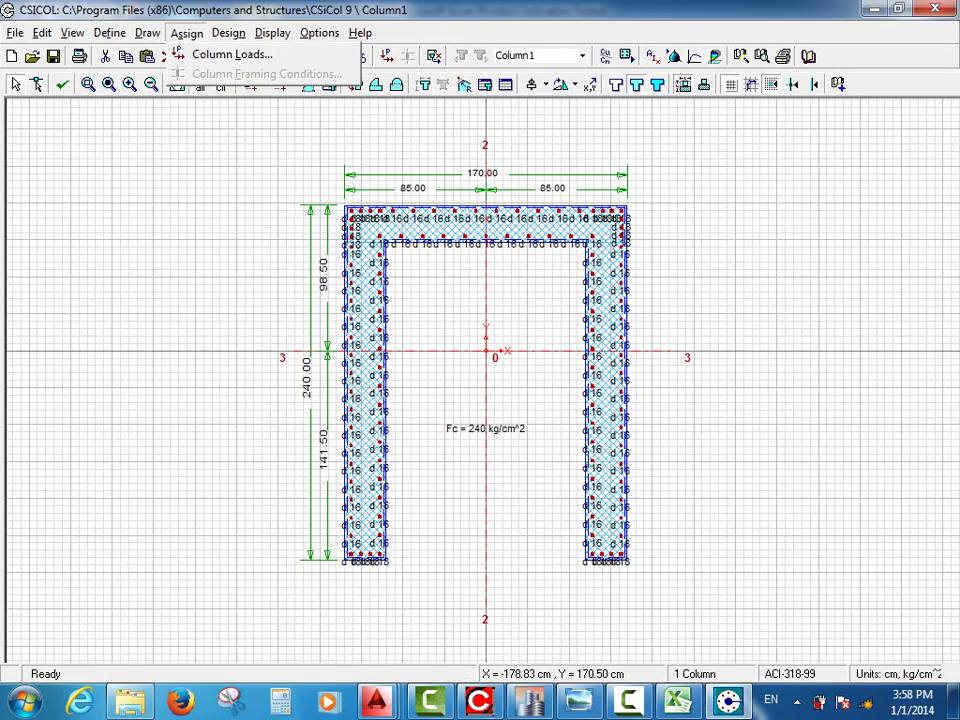
left_click(210, 56)
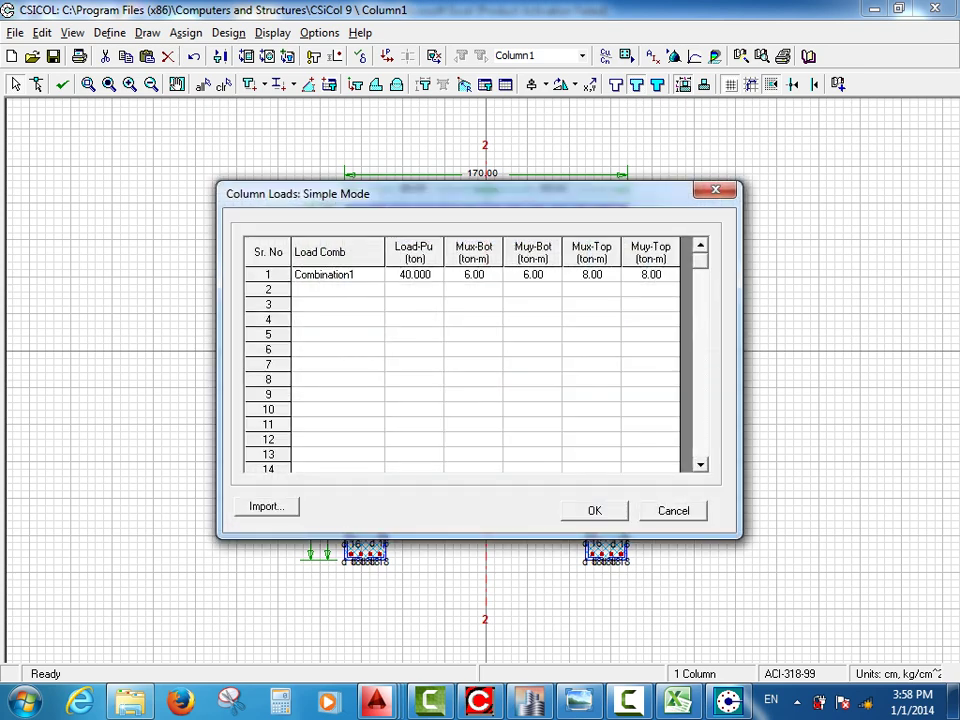
left_click(414, 275)
key("ctrl+v")
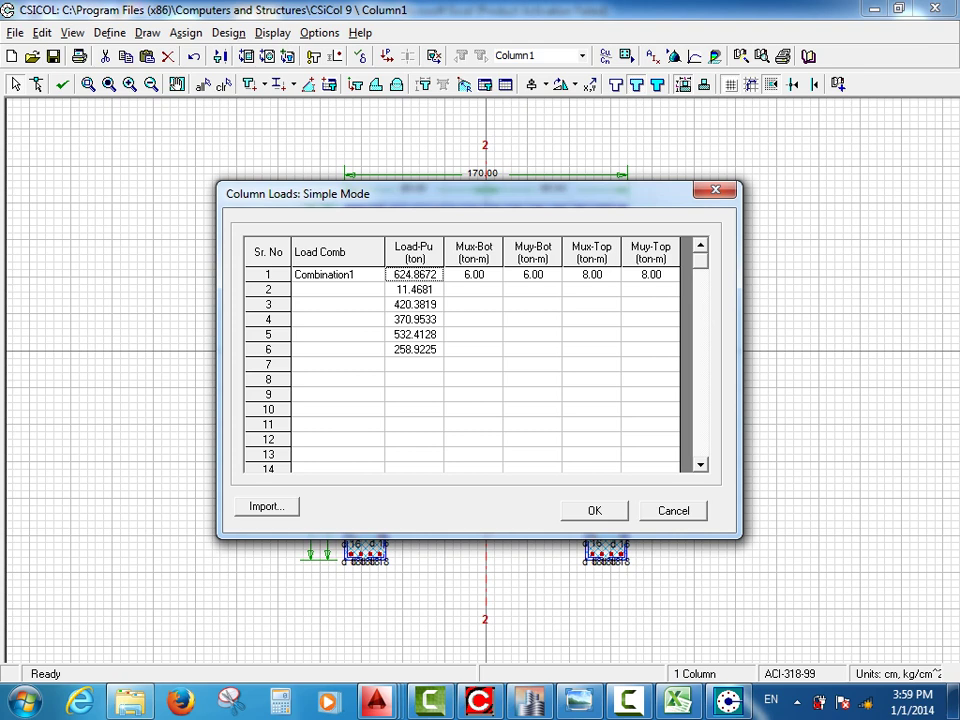
Name the load combinations in rows 2 to 6 C2, C3, C4, C5 and C6.
left_click(338, 290)
type("C2")
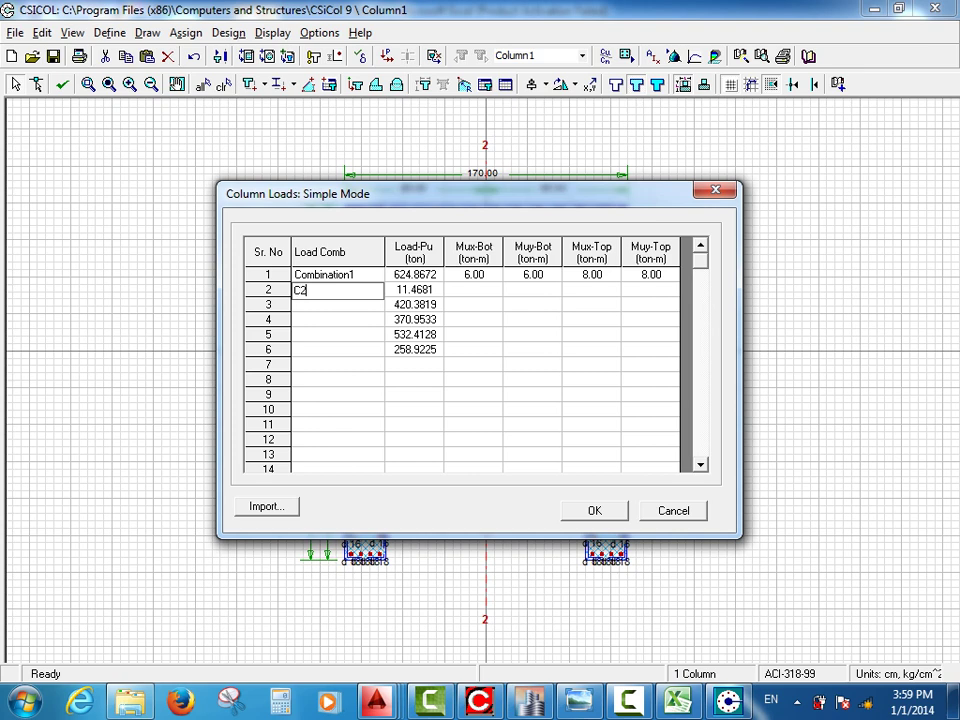
key("Return")
type("C3")
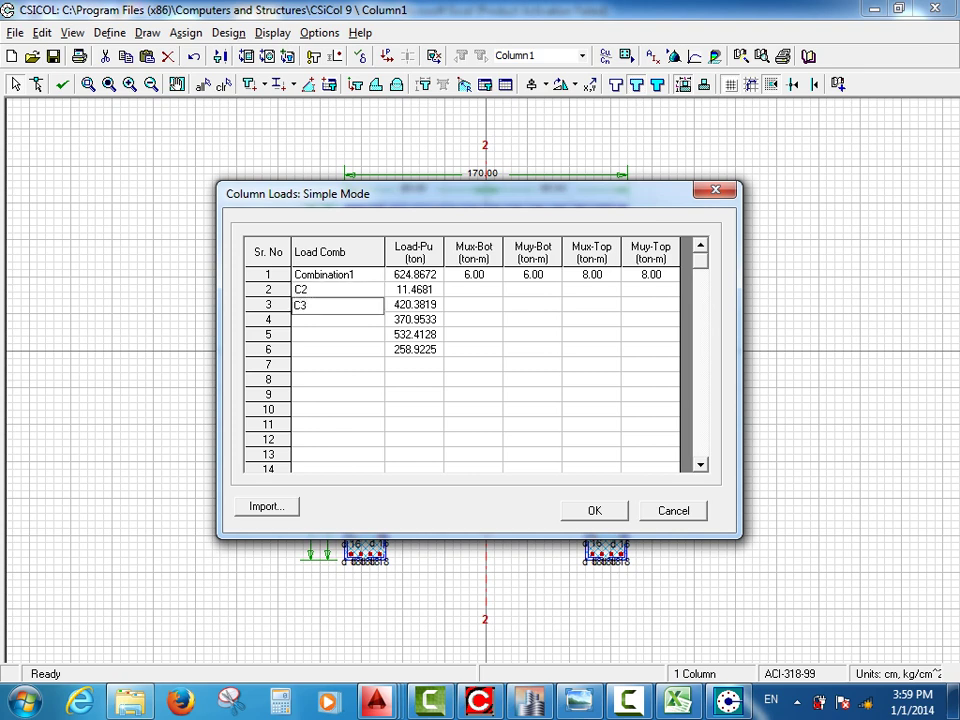
key("Return")
type("C4")
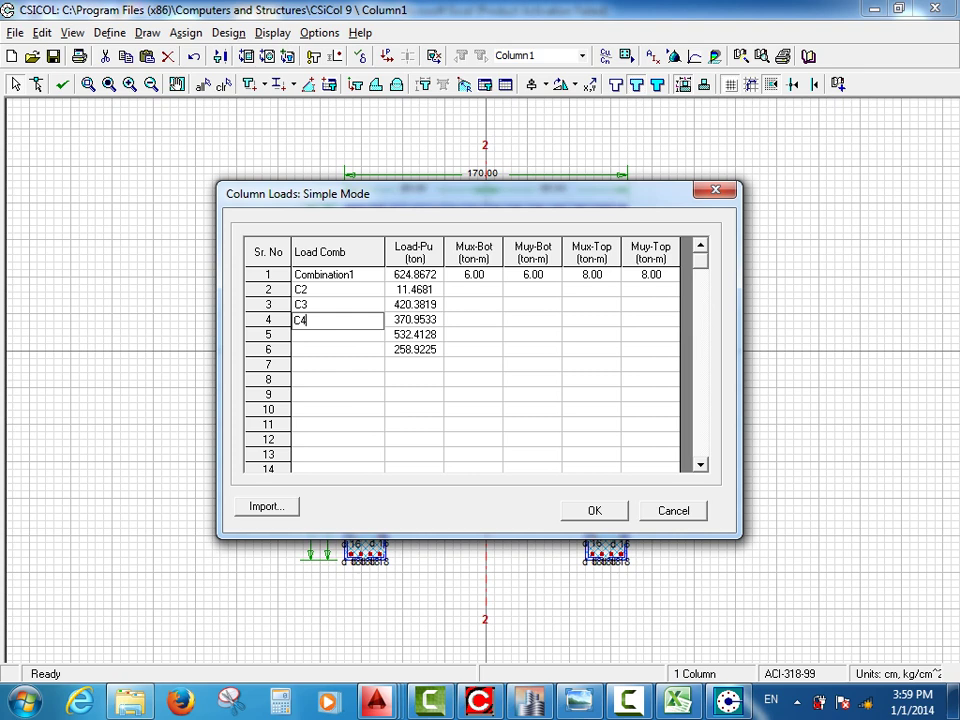
key("Return")
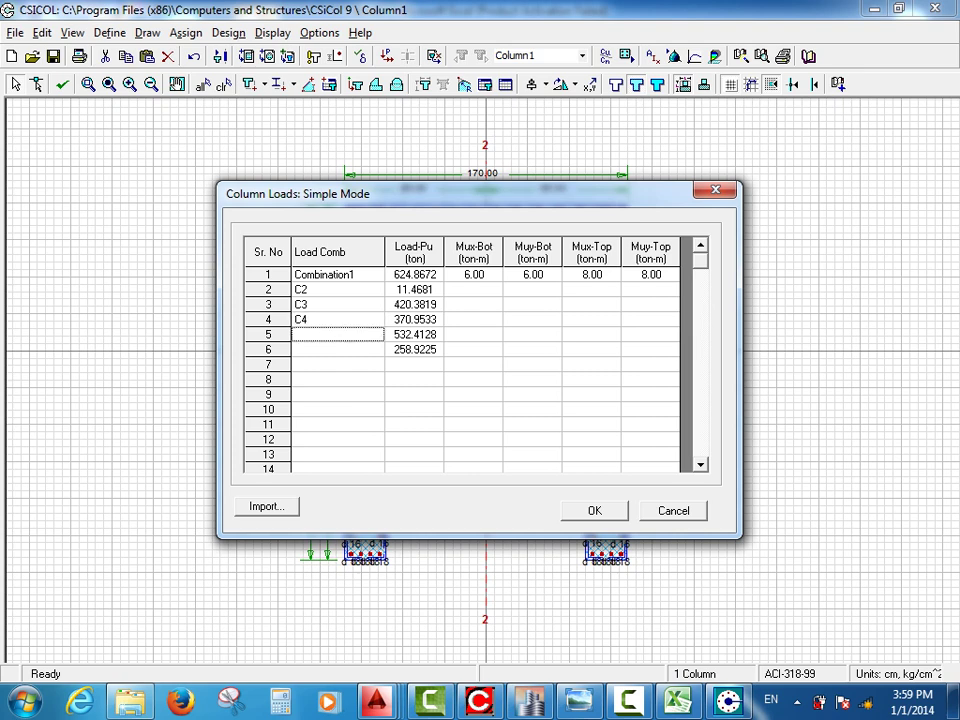
type("C5")
key("Return")
type("C6")
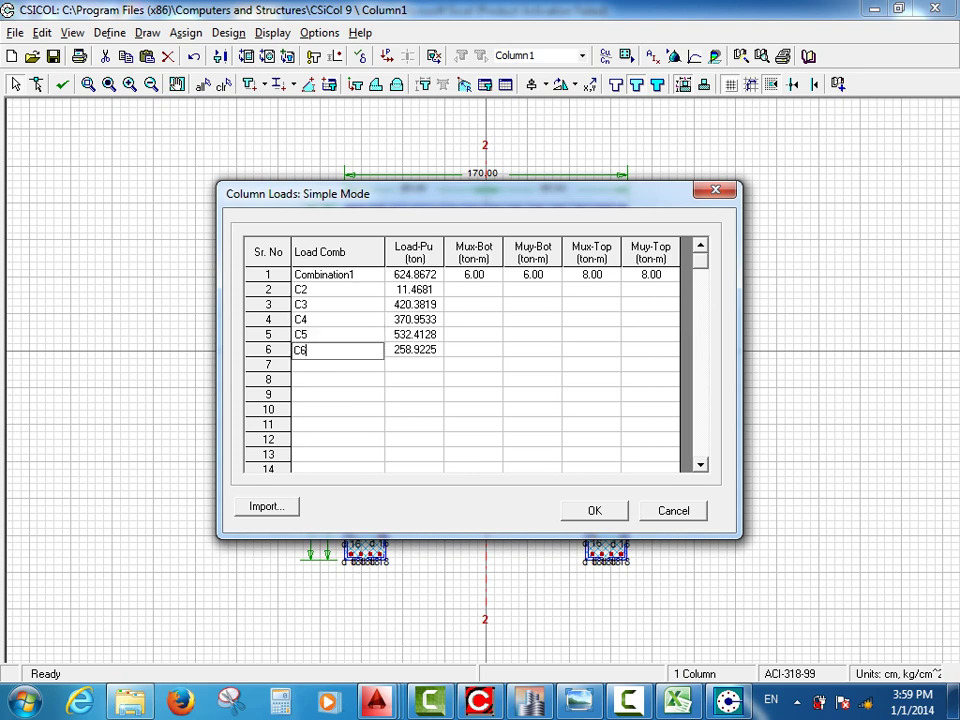
Switch to ETABS, close the pier forces table, display the Story1 plan view and clear the selection.
mouse_move(420, 193)
left_mouse_down()
mouse_move(245, 191)
mouse_move(198, 86)
mouse_move(610, 42)
mouse_move(743, 137)
left_mouse_up()
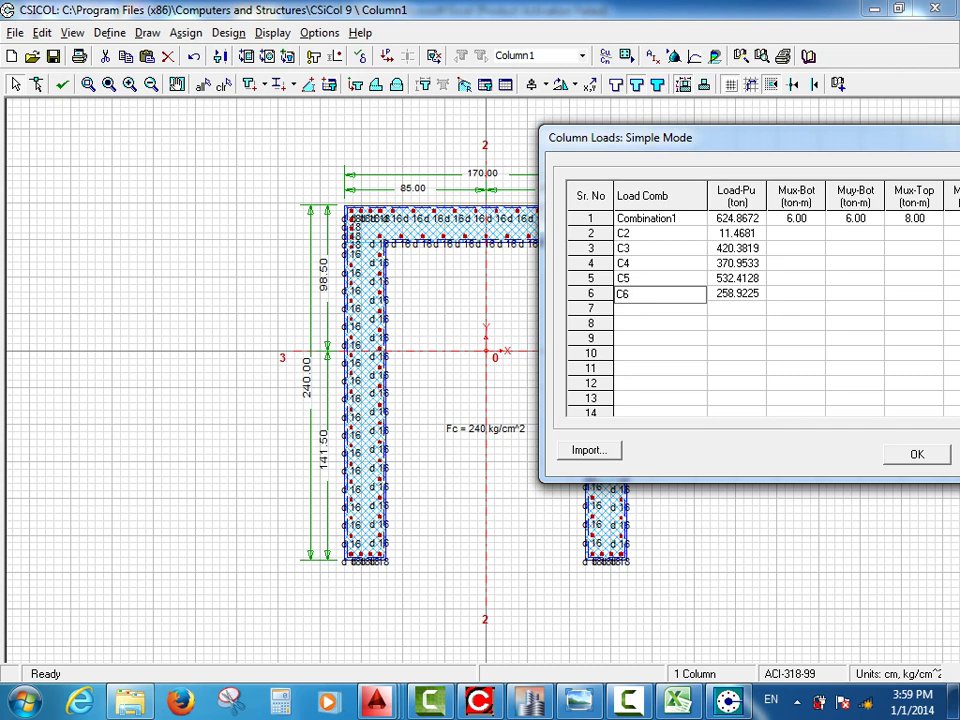
left_click(530, 700)
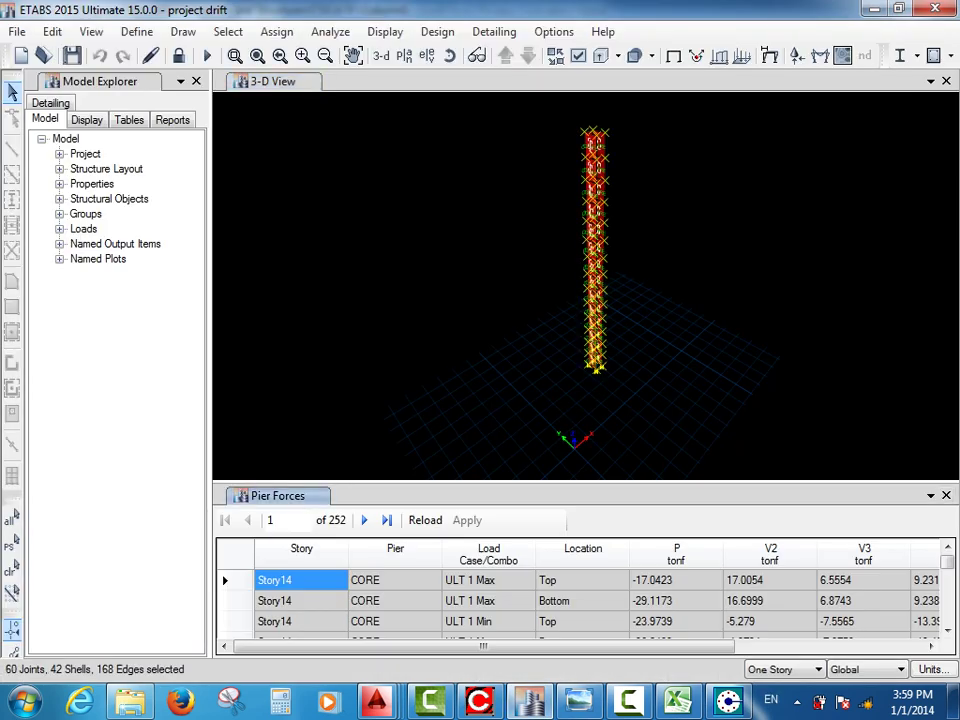
left_click(946, 495)
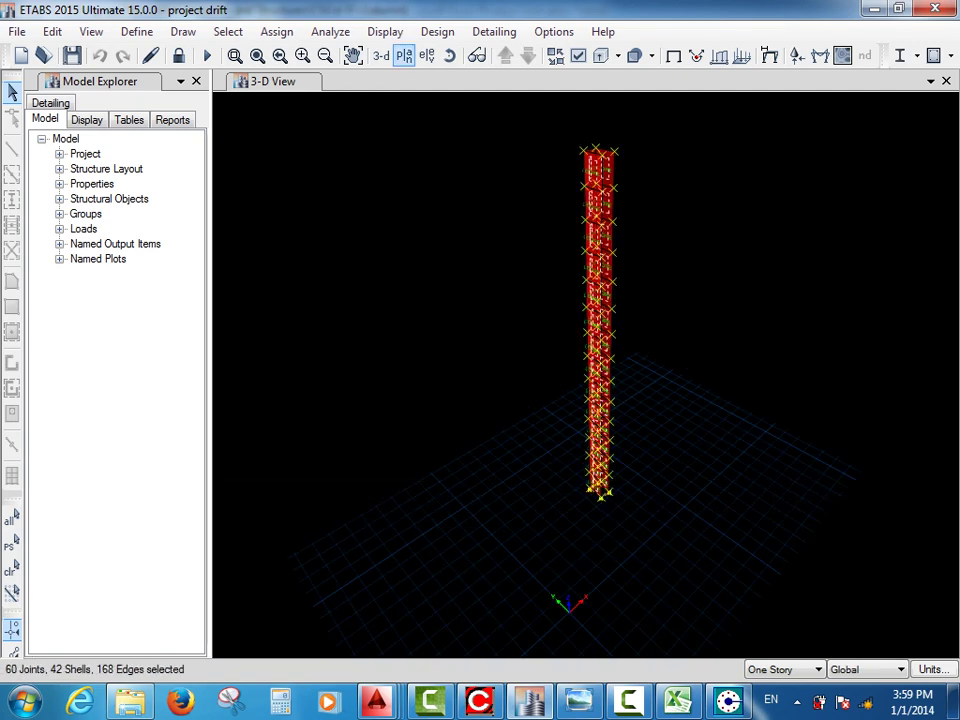
left_click(404, 56)
left_click(378, 450)
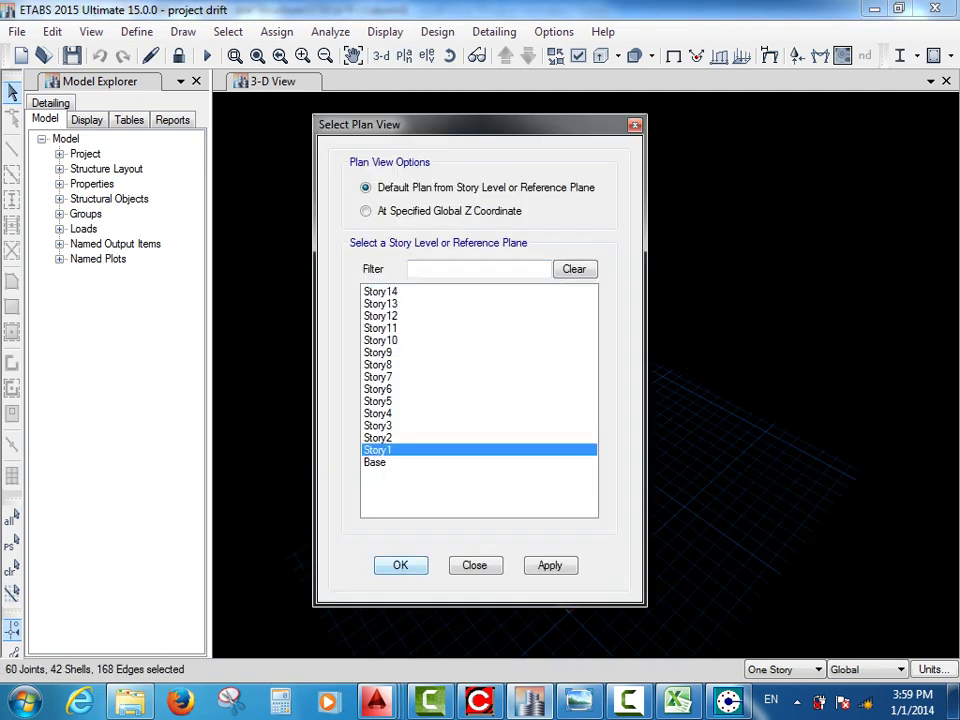
key("Return")
left_click(228, 31)
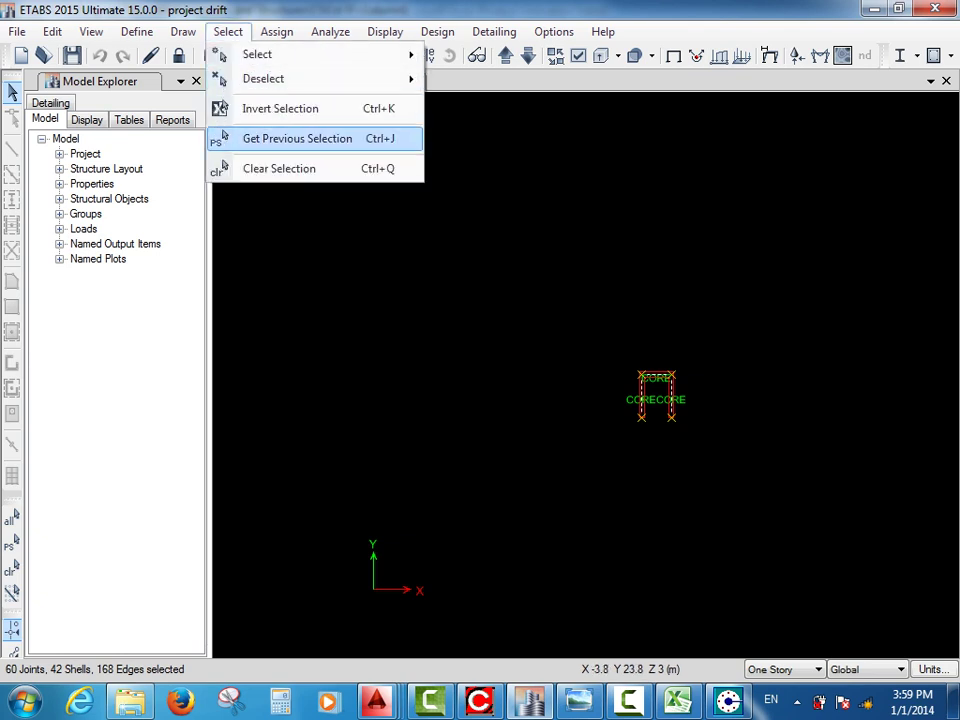
left_click(279, 168)
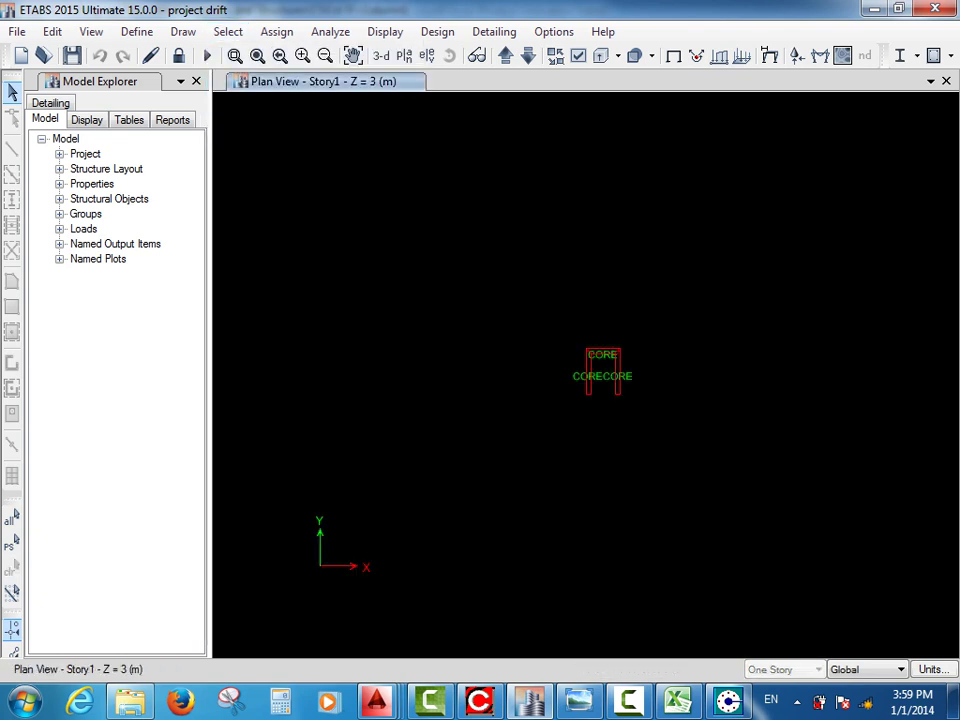
Show the pier local axes in the Story1 plan view.
left_click(578, 55)
left_click(481, 99)
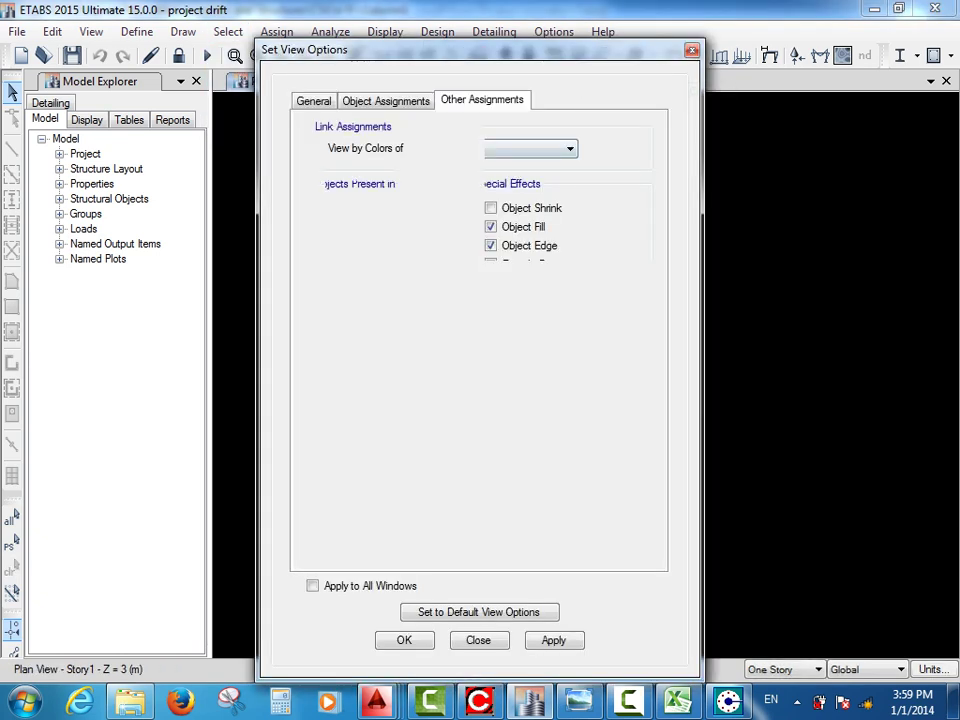
left_click_drag(480, 50, 527, 63)
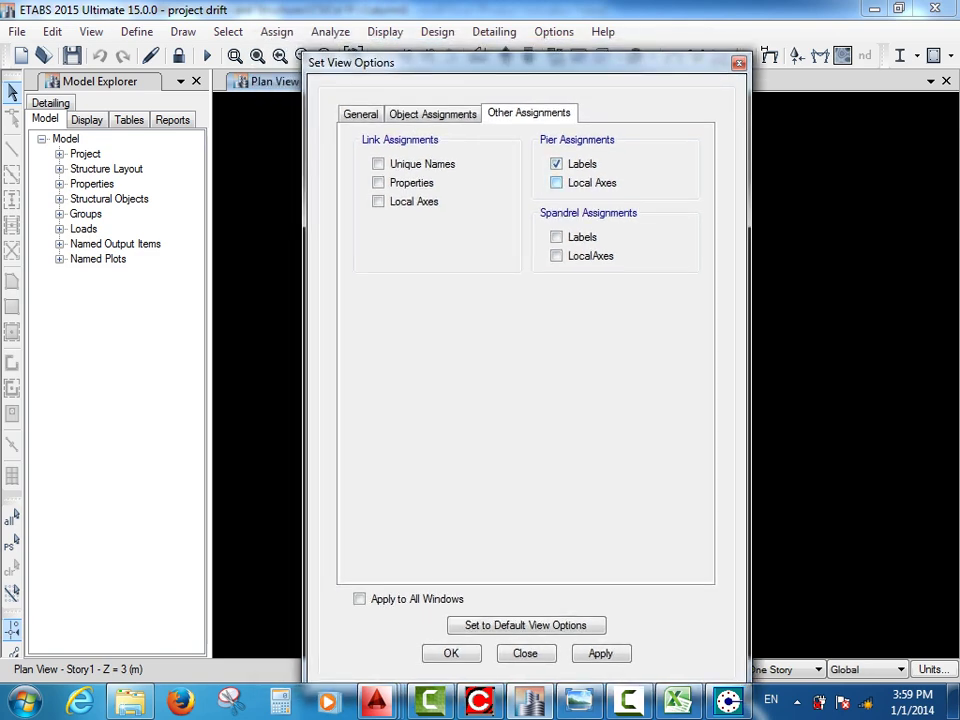
left_click(556, 182)
left_click(451, 653)
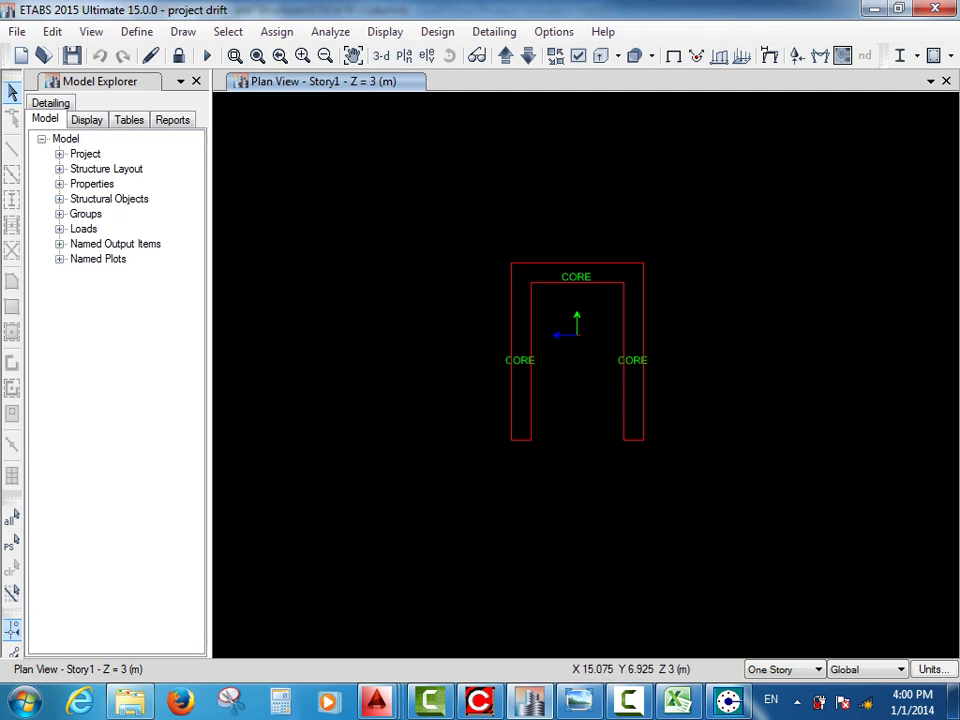
Copy the M2 moments in M9:M14 of the Excel sheet into the Muy-Bot column of the CSiCol column loads, starting at the first combination.
left_click(729, 702)
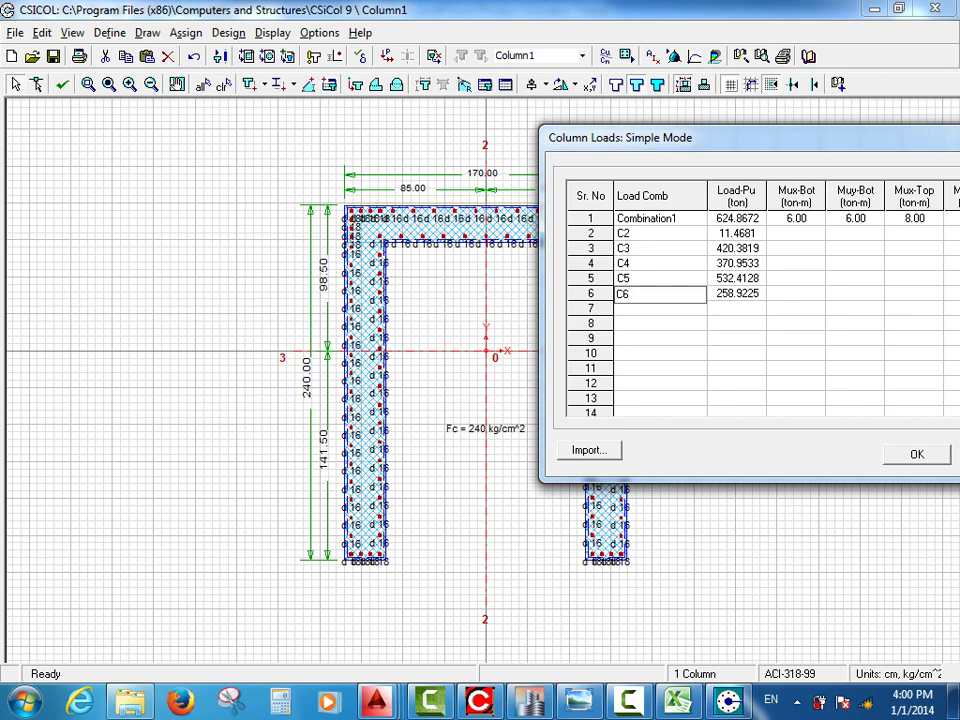
key("alt+Tab")
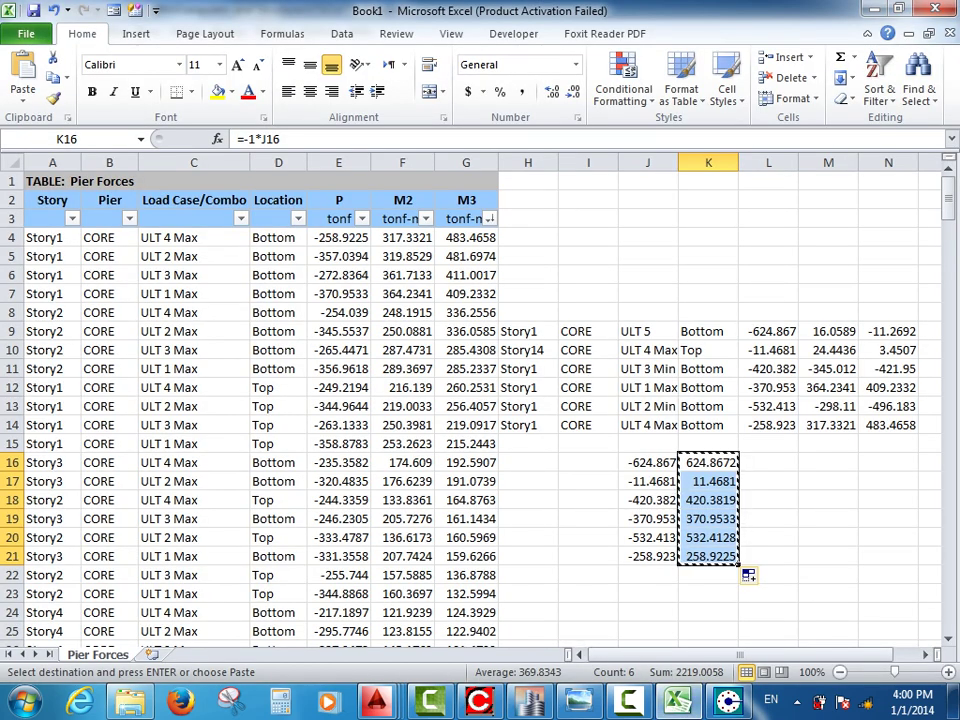
key("Escape")
left_click_drag(828, 332, 828, 425)
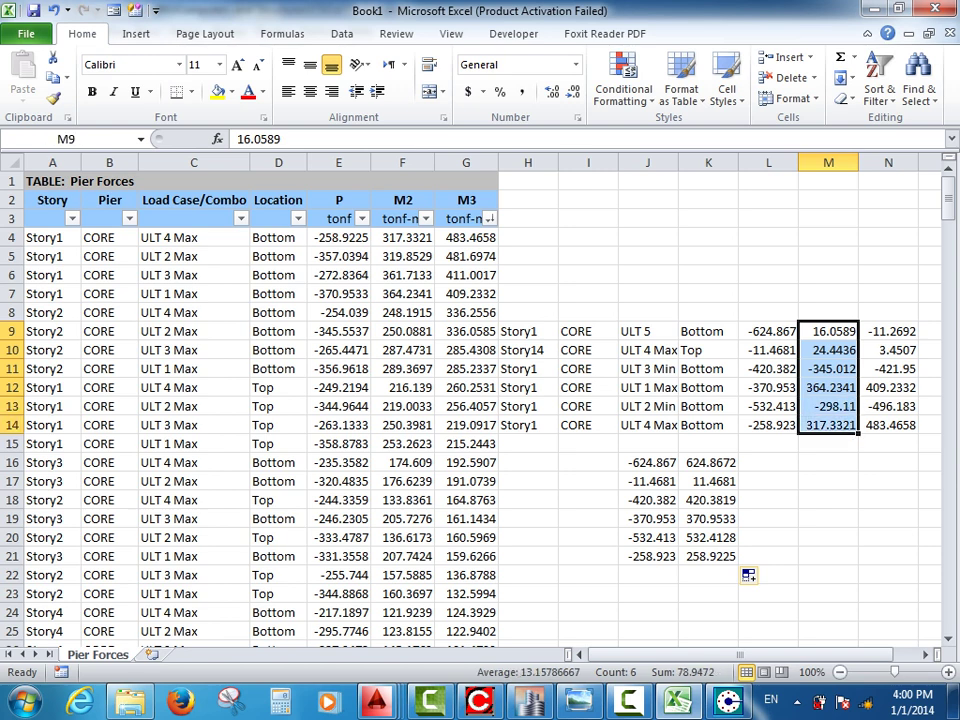
key("ctrl+c")
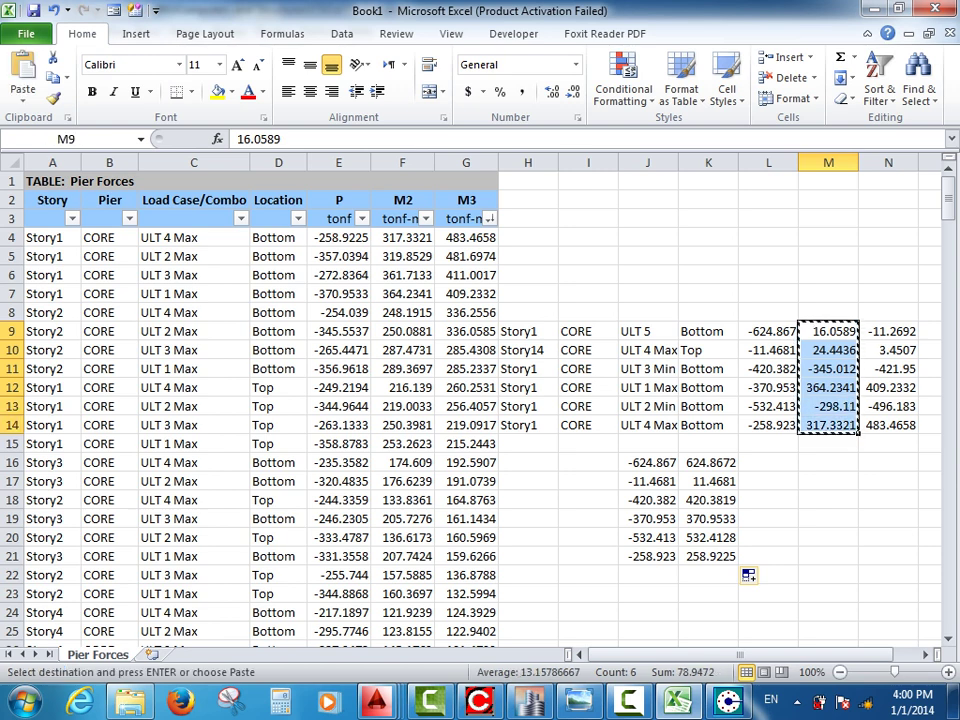
key("alt+Tab")
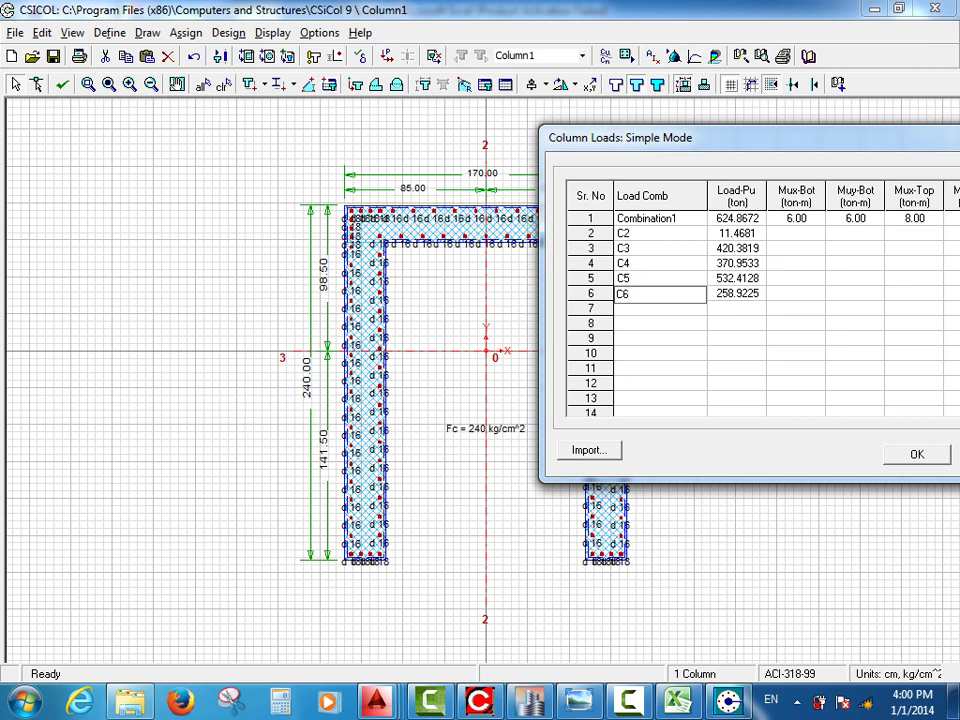
left_click_drag(760, 138, 685, 142)
left_click(780, 222)
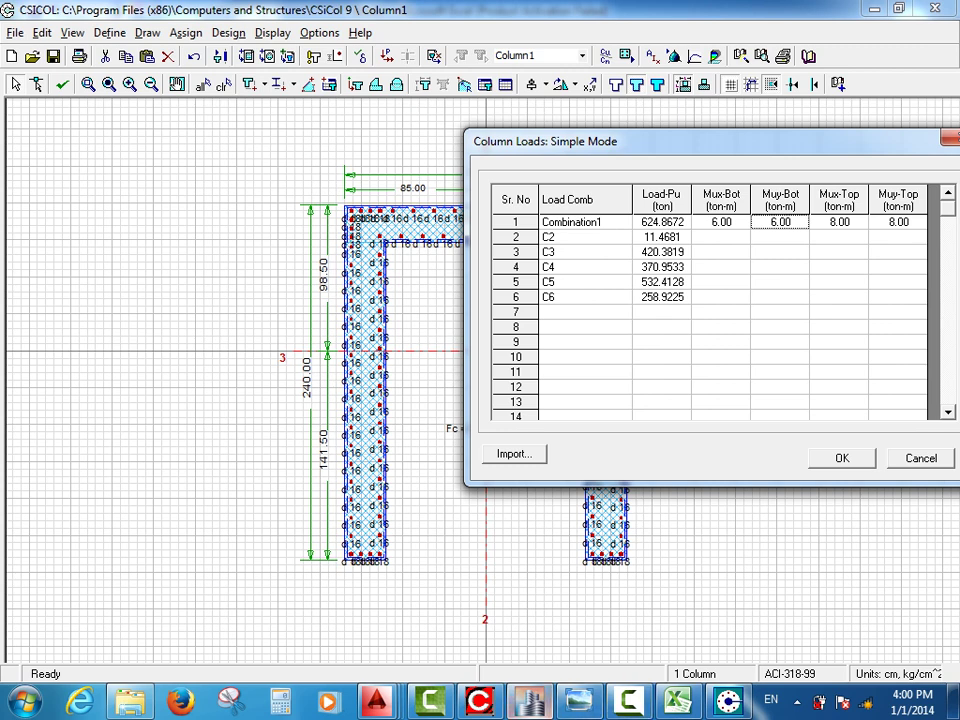
key("alt+Tab")
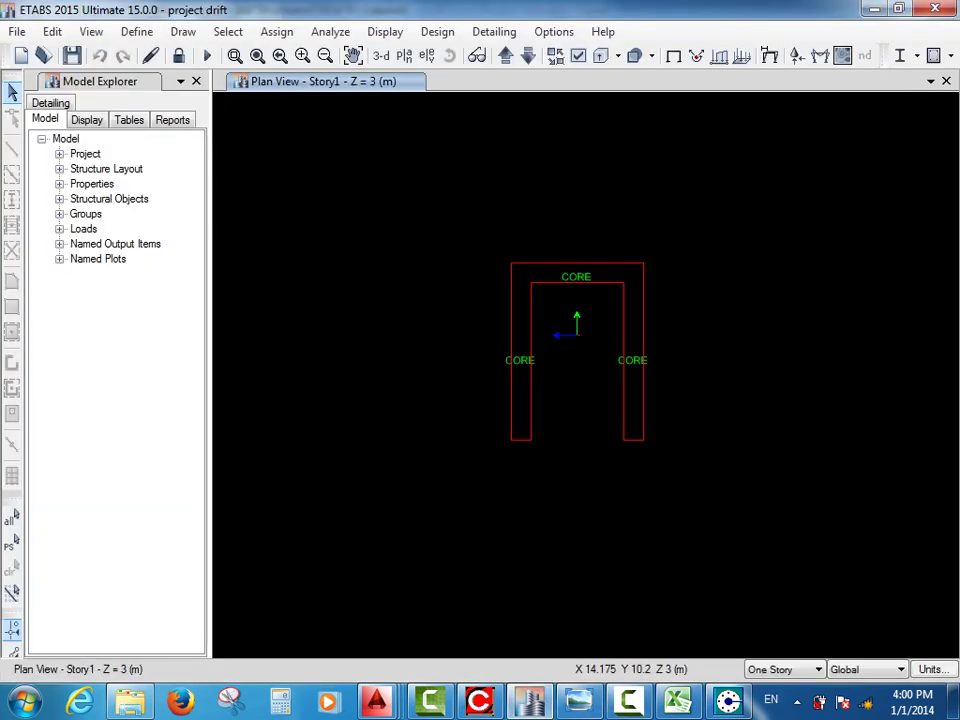
key("alt+Tab")
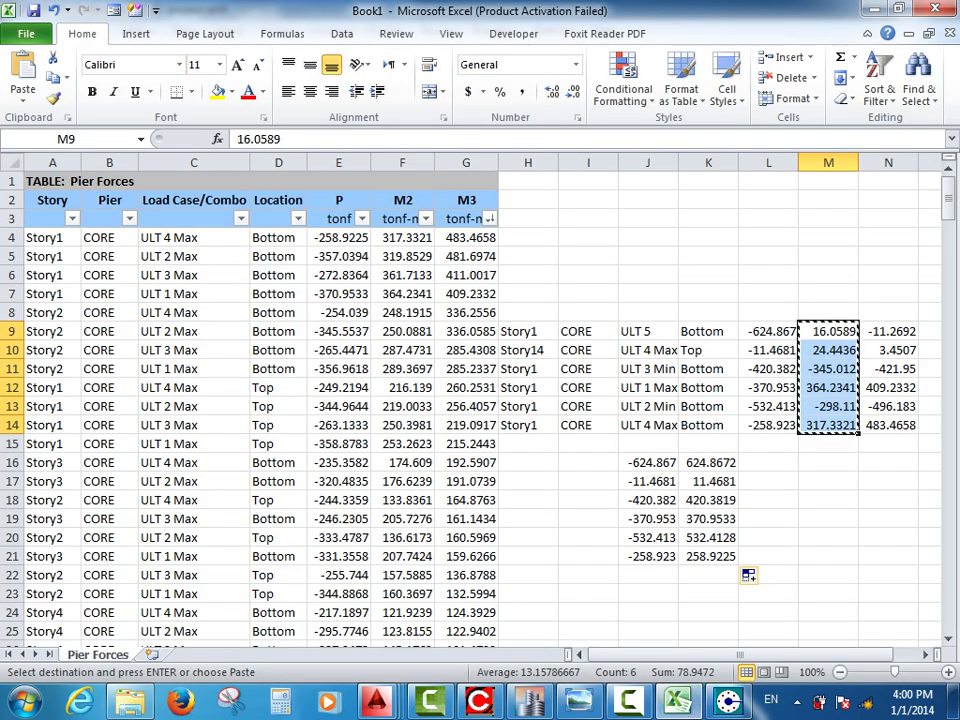
key("alt+Tab")
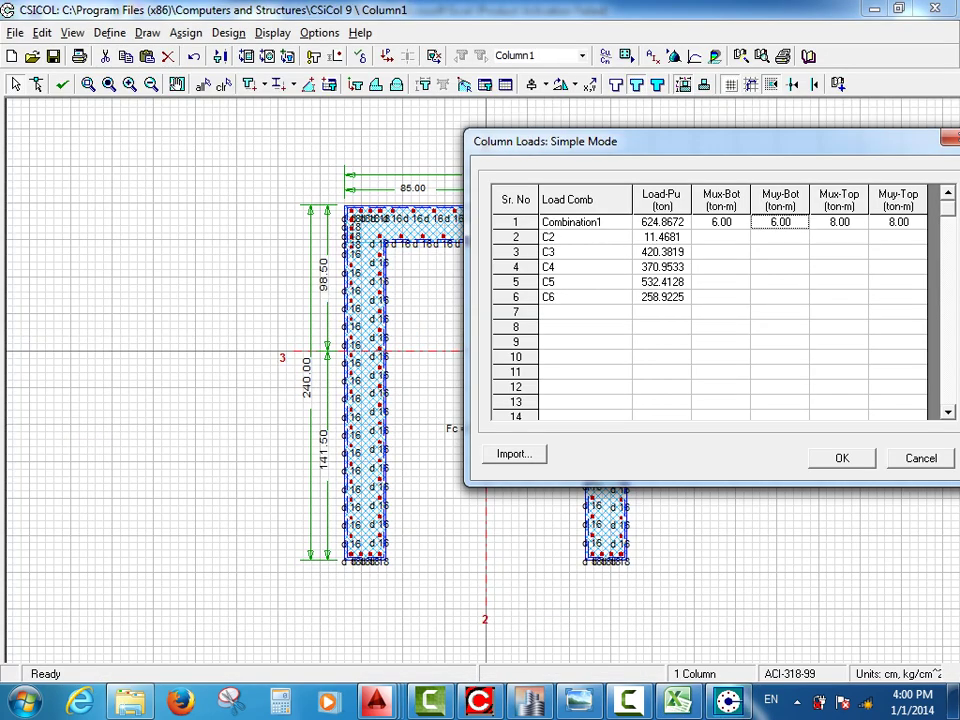
key("ctrl+v")
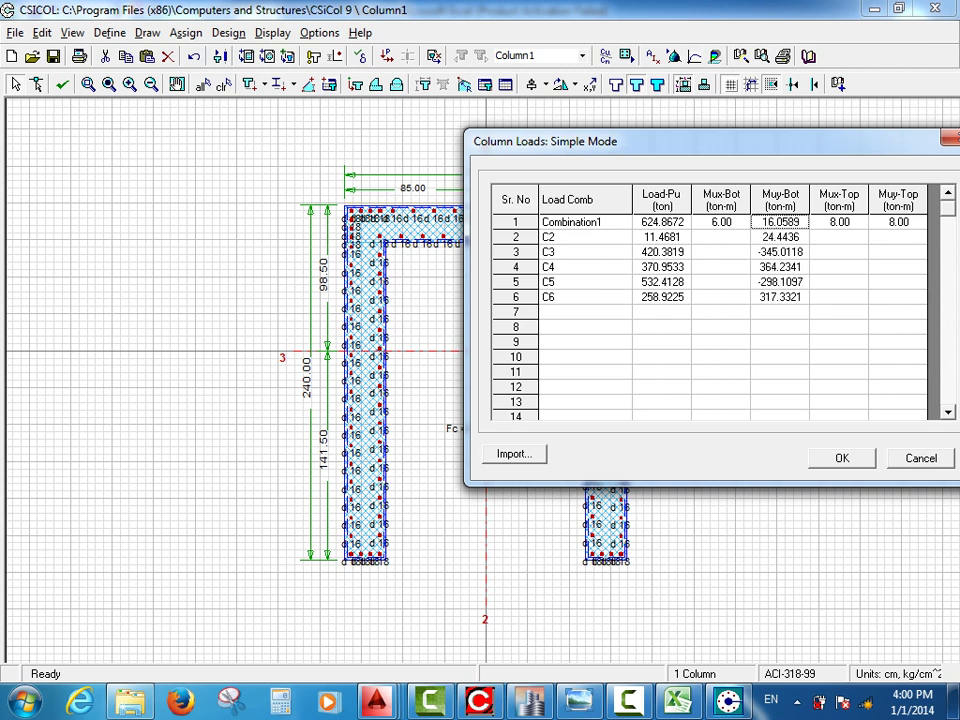
Switch back to the Excel sheet and copy the M3 moments in N9:N14 to the cells starting at M16.
mouse_move(620, 141)
left_mouse_down()
mouse_move(296, 15)
mouse_move(130, 8)
mouse_move(53, 32)
mouse_move(33, 84)
left_mouse_up()
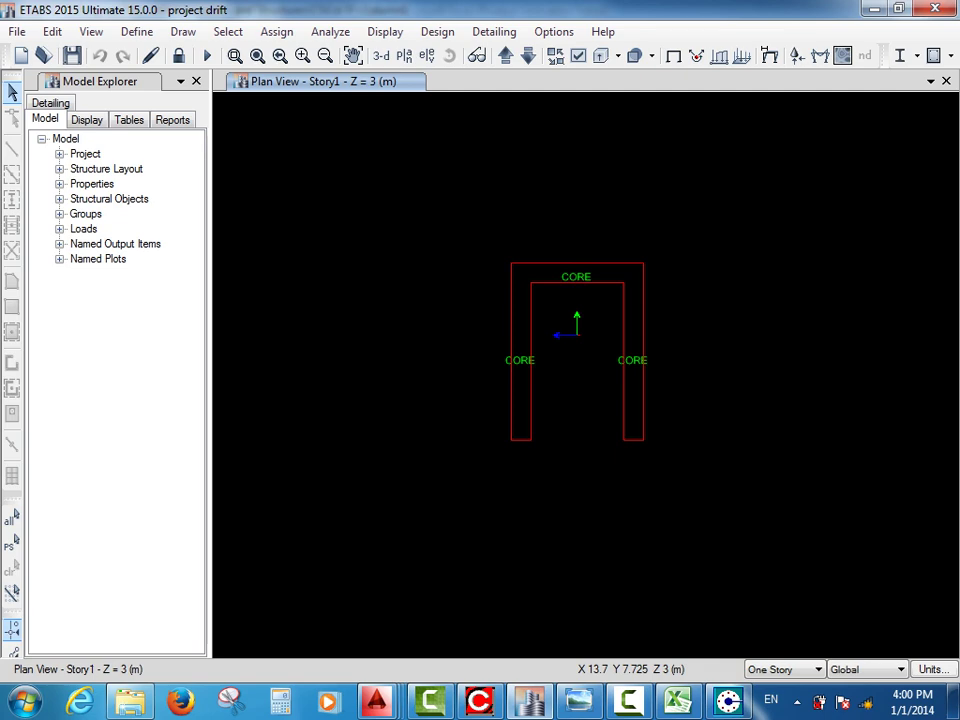
key("alt+Tab")
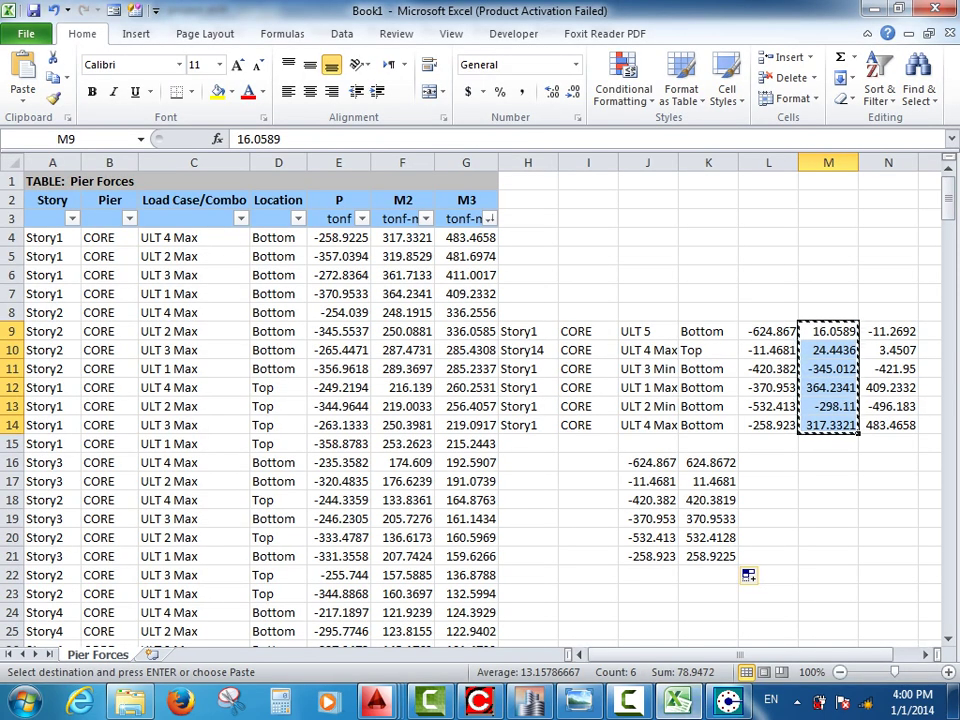
key("Escape")
left_click_drag(888, 331, 888, 425)
key("ctrl+c")
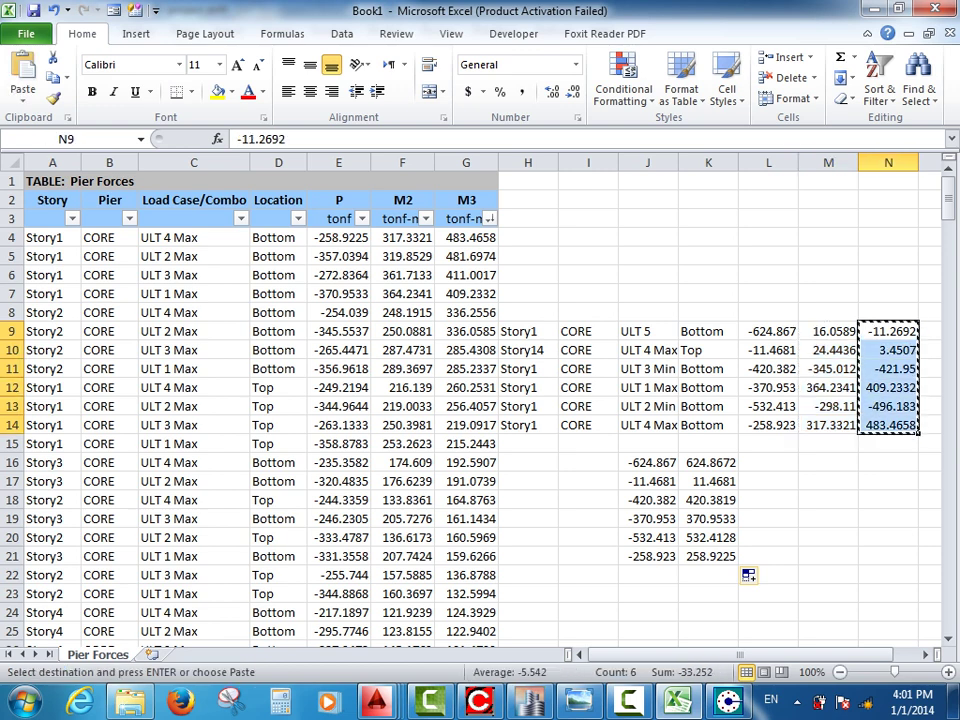
left_click(828, 462)
key("ctrl+v")
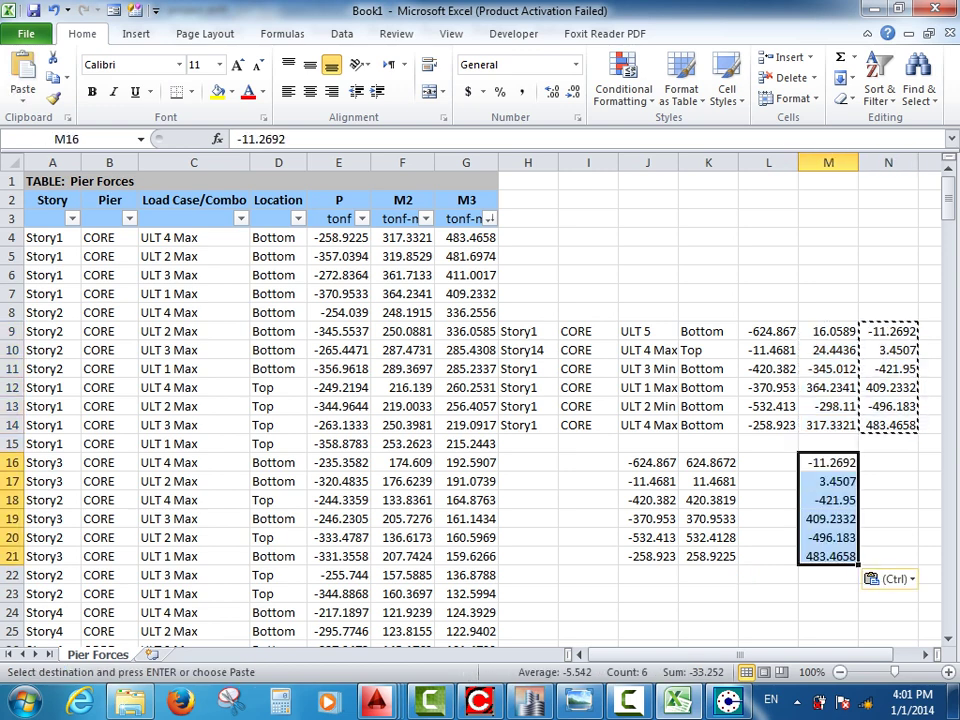
Reverse the sign of the copied M3 moments with the formula =-1*M16 in N16, filled down to N21.
left_click_drag(888, 478, 888, 464)
left_click(888, 463)
type("=-1")
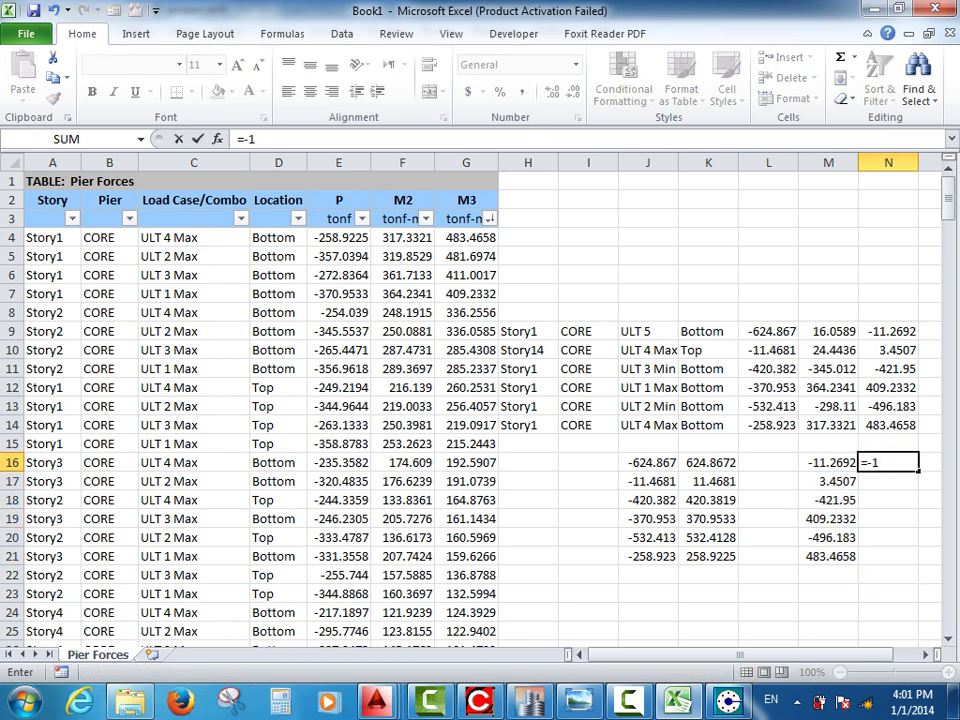
type("*")
key("Left")
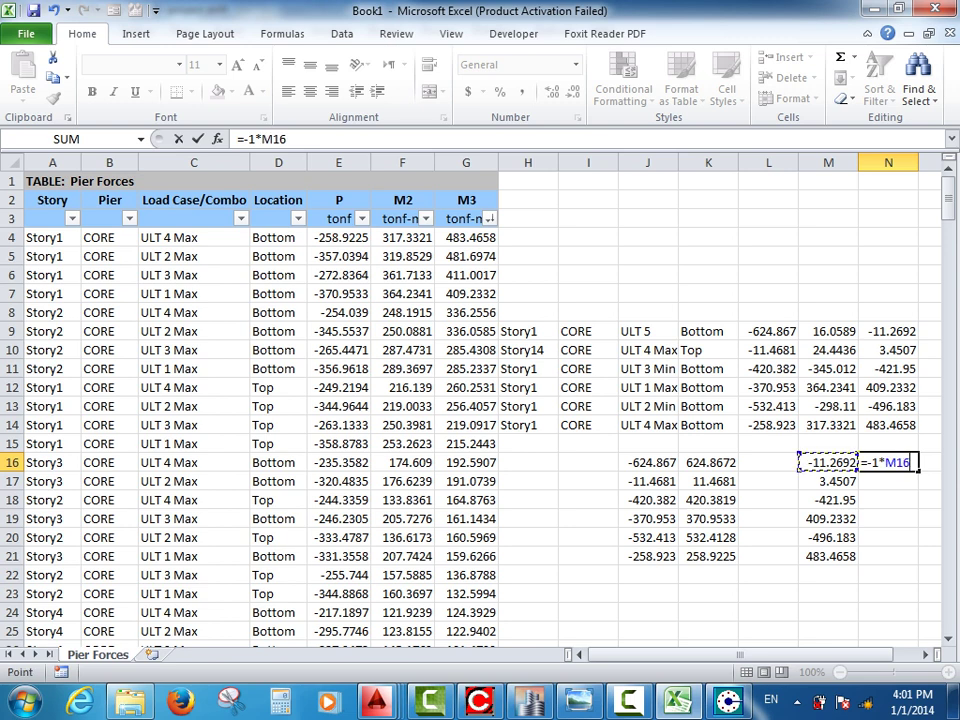
key("Return")
key("Up")
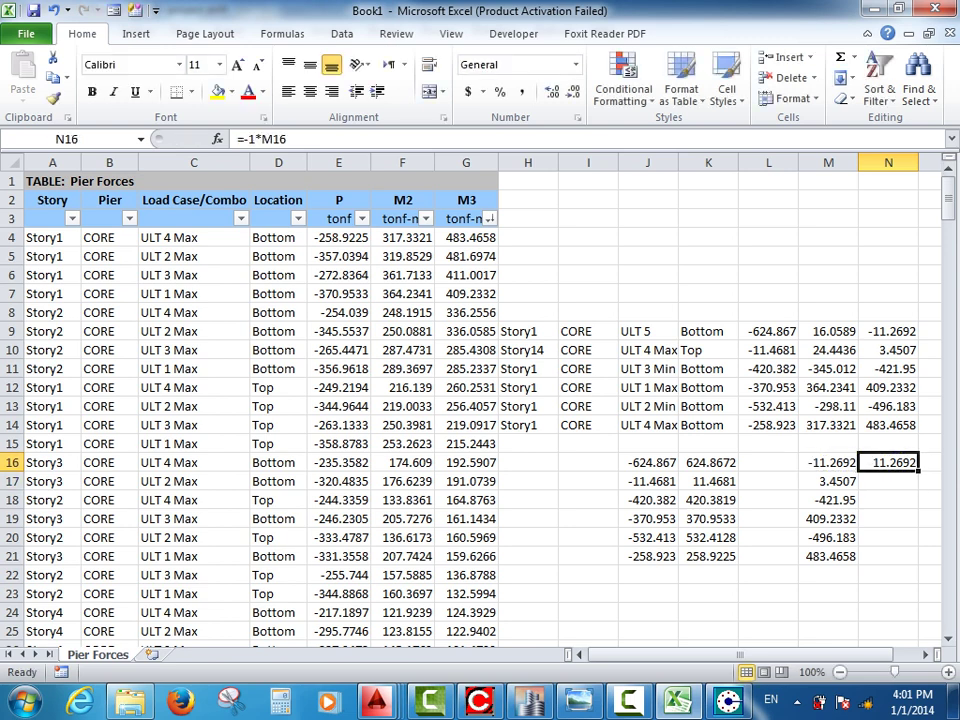
left_click_drag(917, 470, 917, 562)
left_click(828, 593)
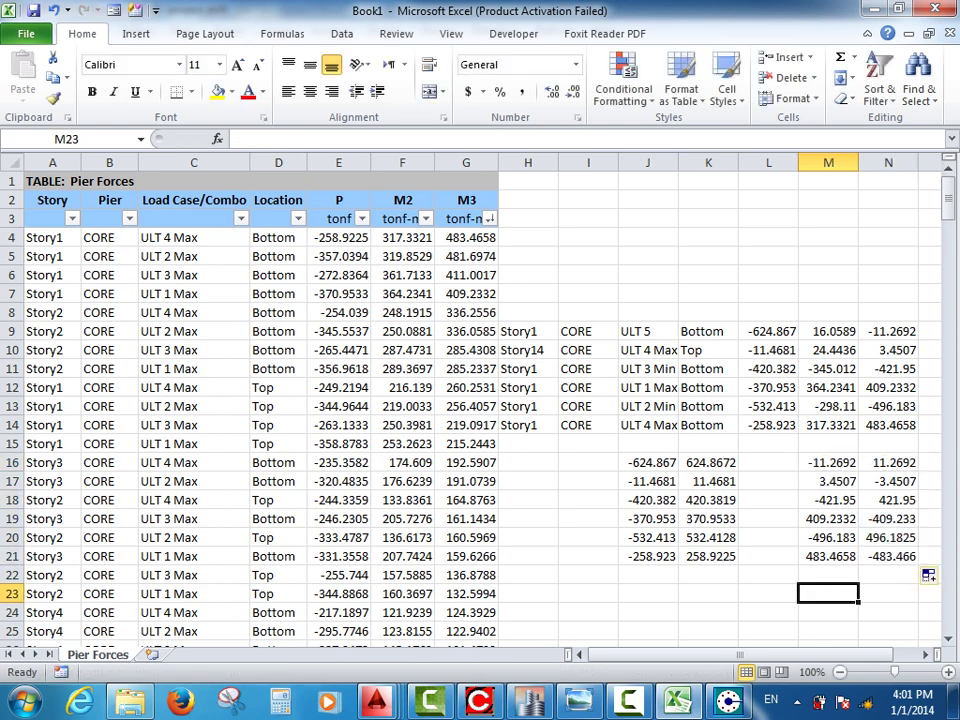
Copy the sign-reversed moments in N16:N21 into the Mux-Bot column of the CSiCol column loads, starting at the first combination.
left_click_drag(888, 462, 888, 556)
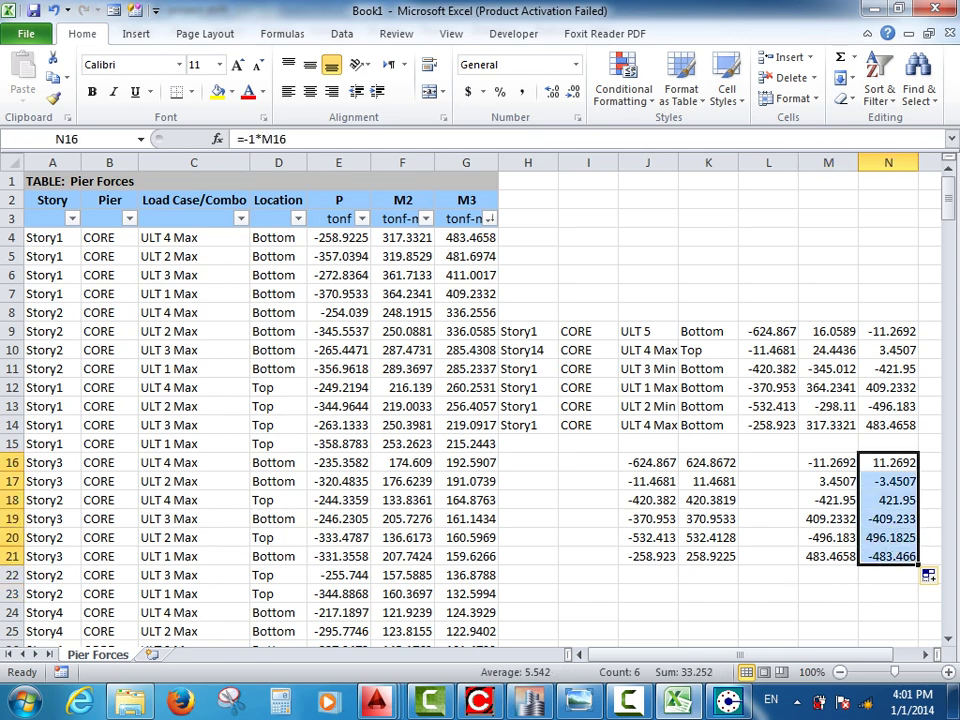
key("ctrl+c")
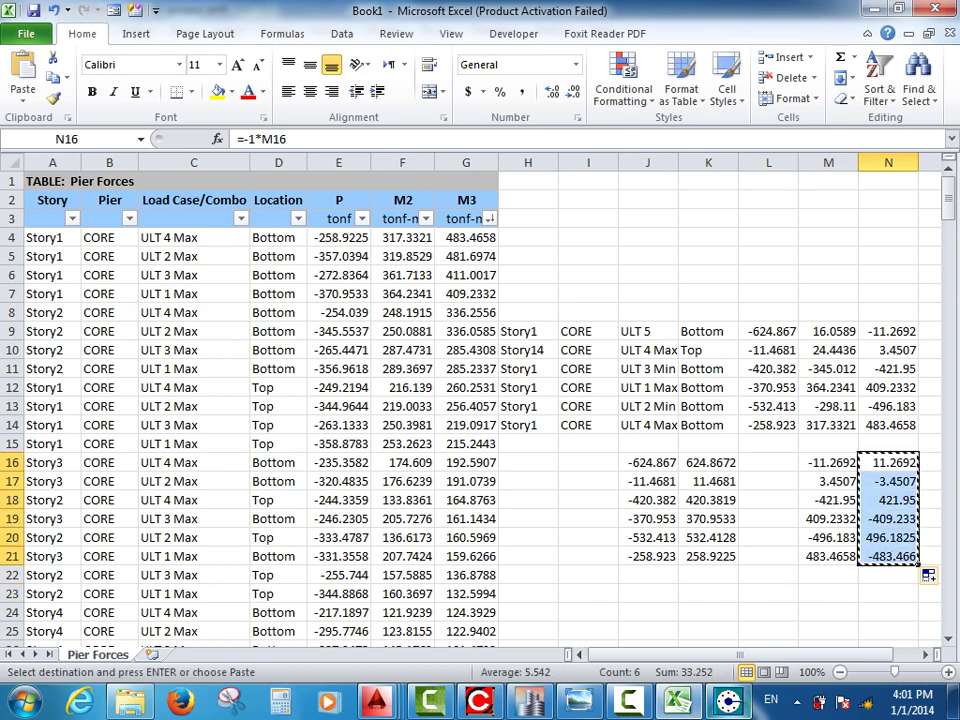
left_click(728, 700)
left_click_drag(220, 84, 332, 97)
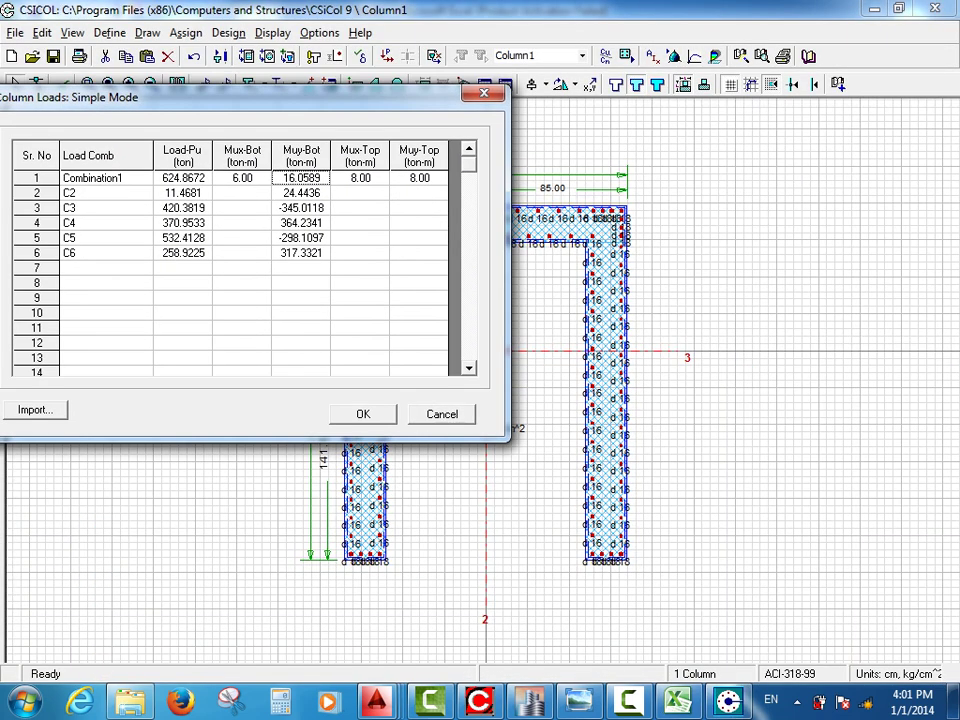
left_click(242, 178)
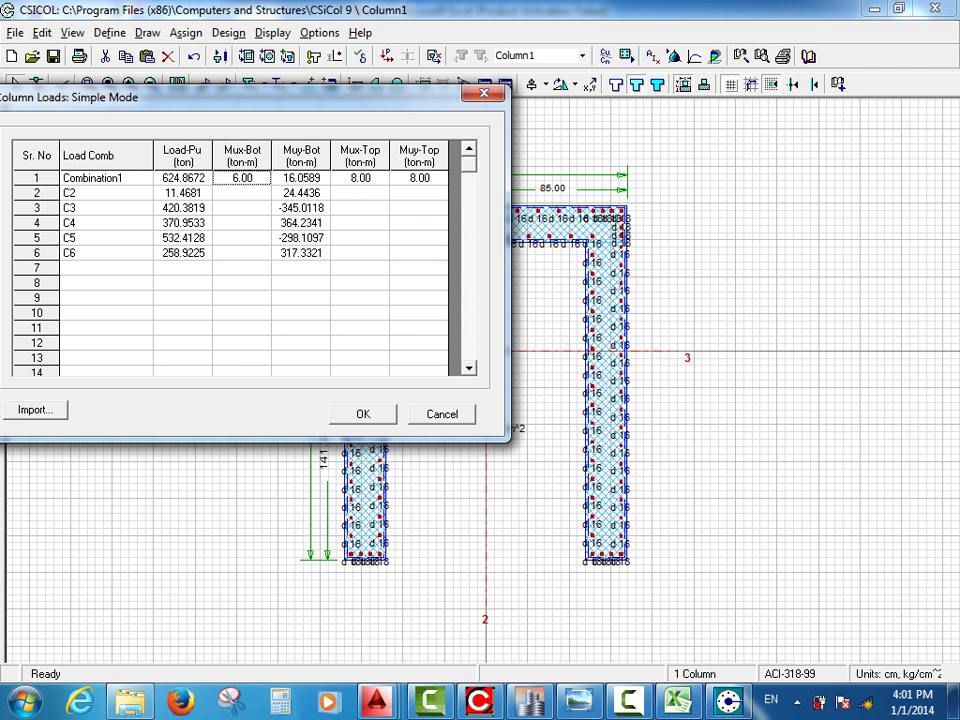
key("ctrl+v")
Set Mux-Top and Muy-Top to 0 for all six load combinations and accept the column loads.
left_click(360, 178)
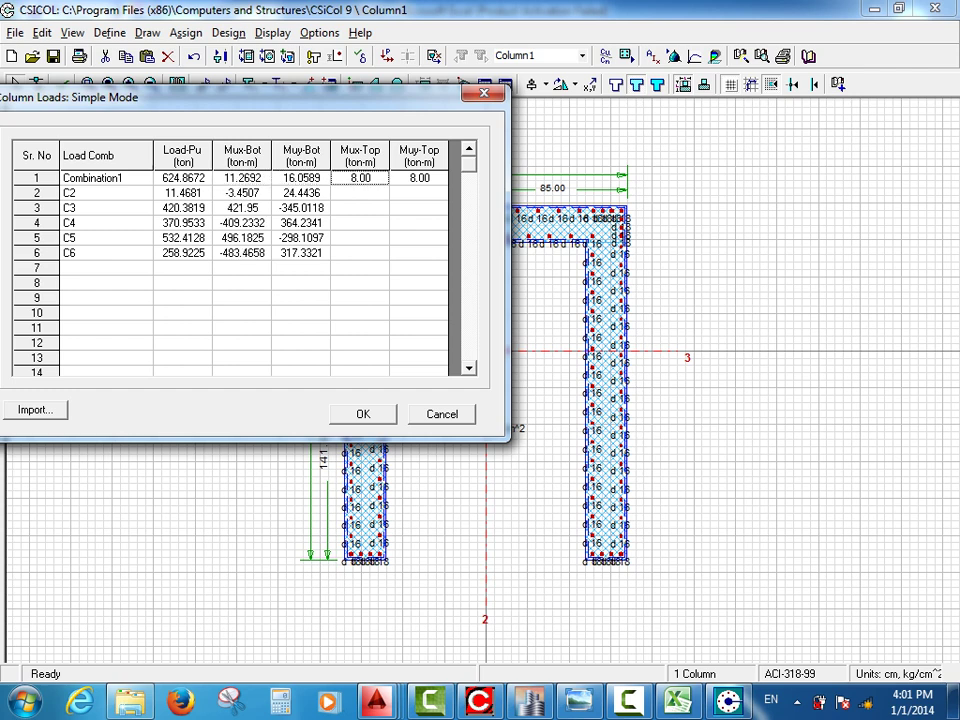
type("0")
key("Right")
type("0")
key("Down")
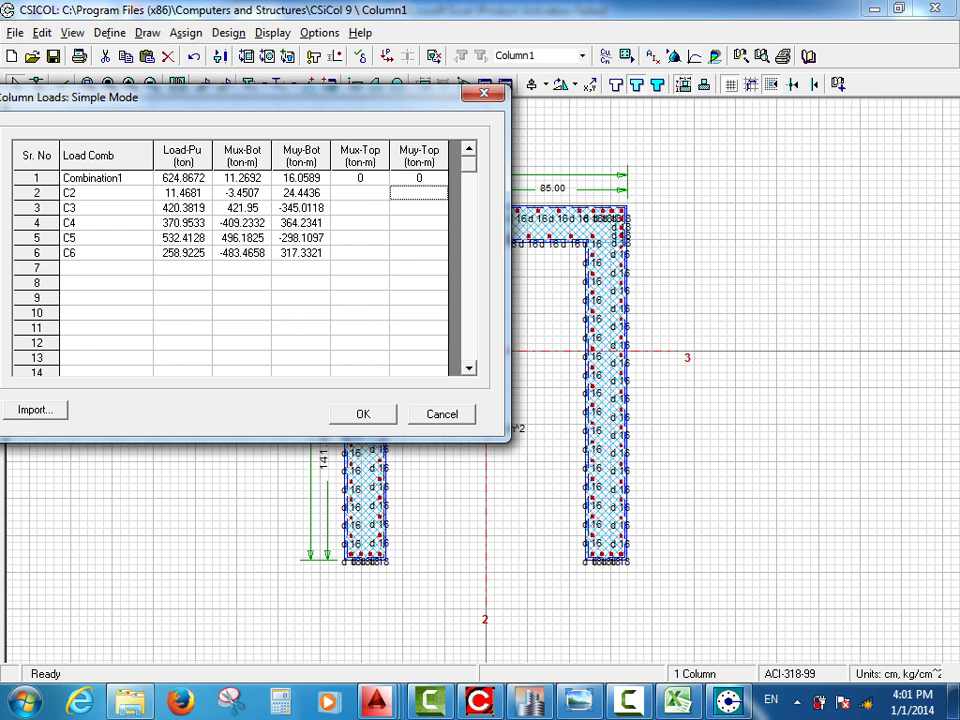
type("0")
key("Left")
type("0")
key("Down")
type("0")
key("Right")
type("0")
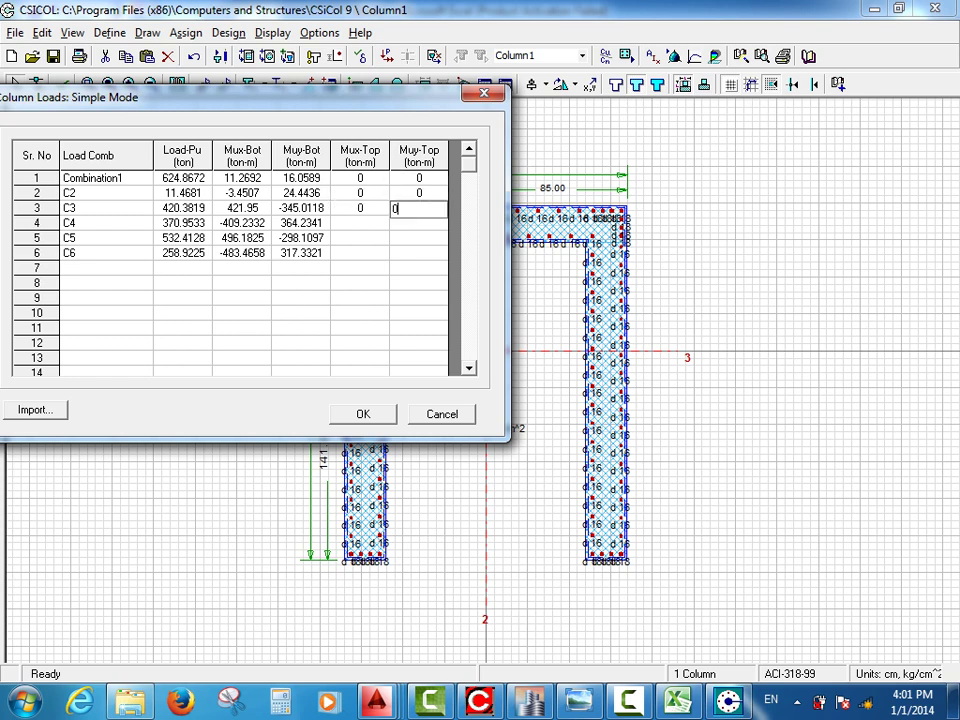
key("Down")
type("0")
key("Left")
type("0")
key("Down")
type("0")
key("Right")
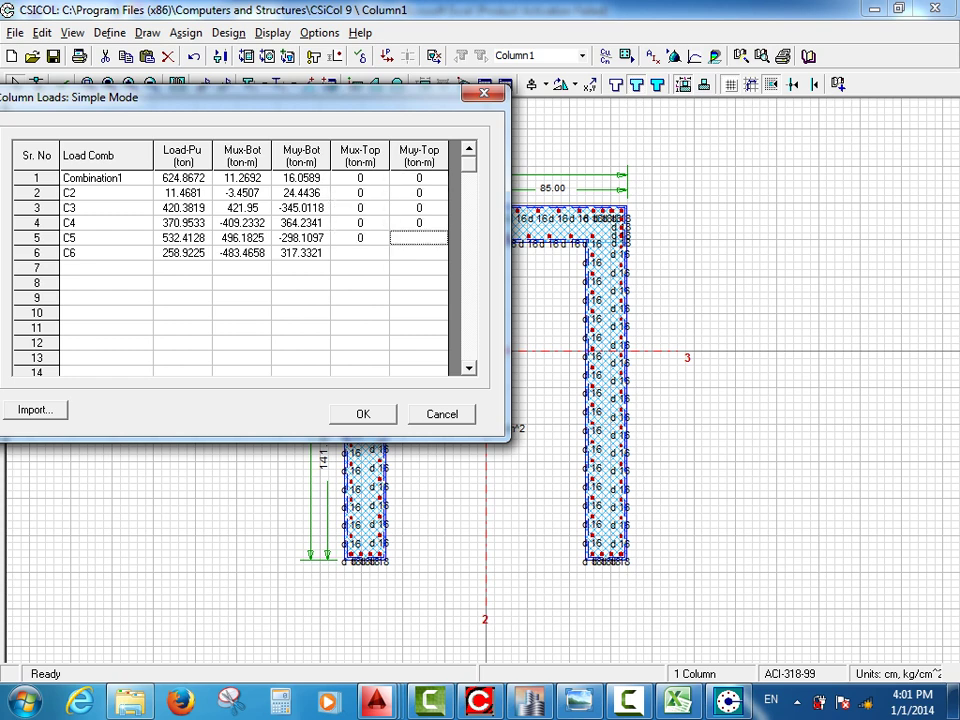
type("0")
key("Down")
type("0")
key("Left")
type("0")
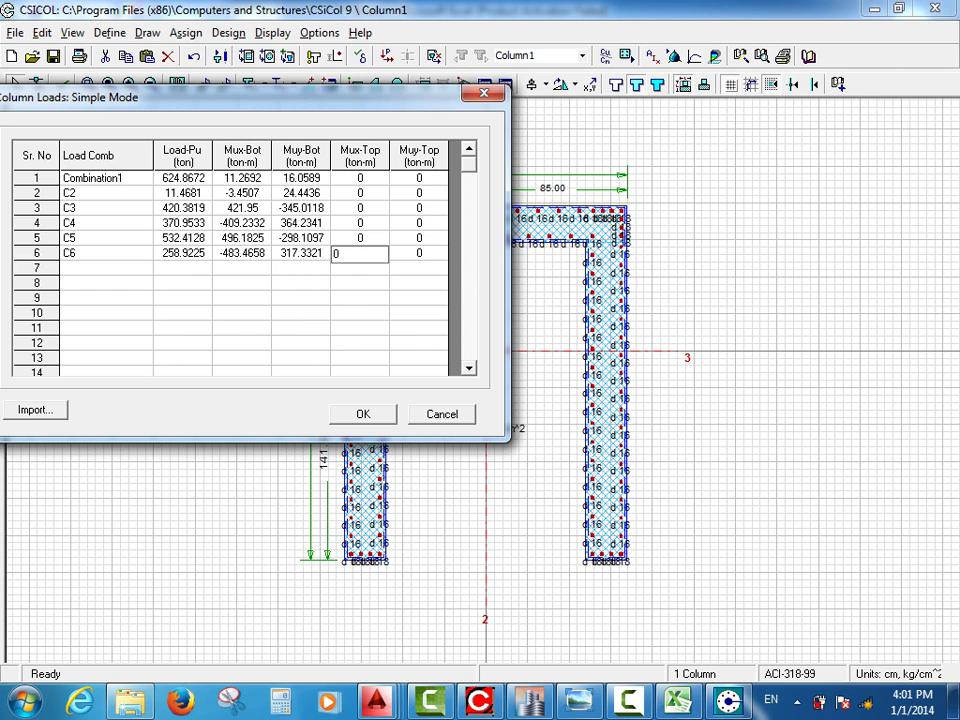
left_click(363, 414)
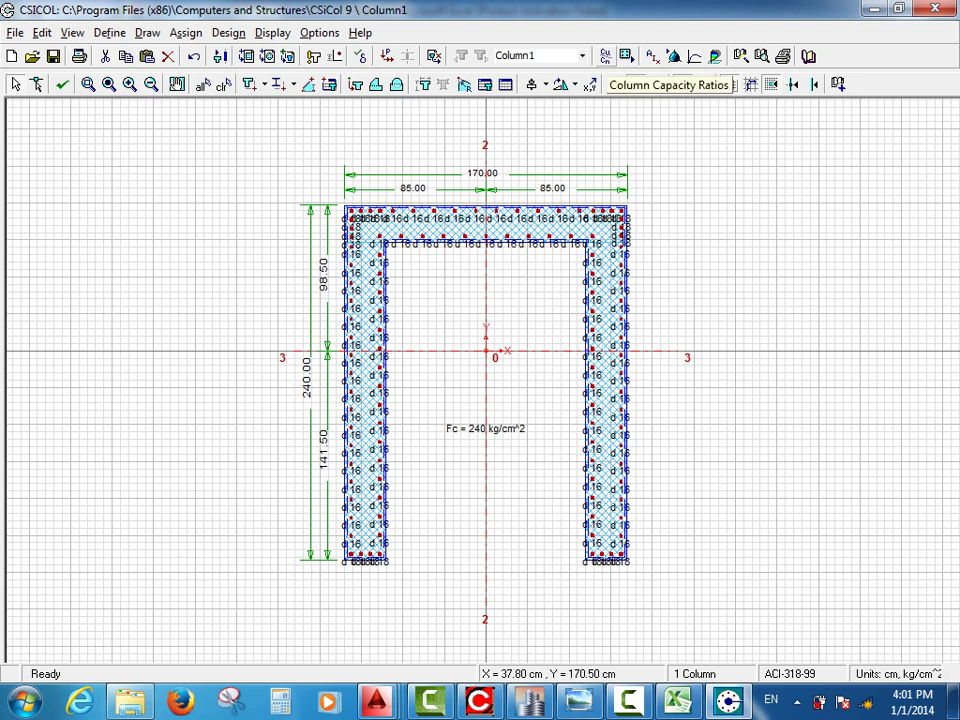
Calculate the column capacity ratios and review the bottom-end results for all load combinations through to the remarks.
left_click(590, 84)
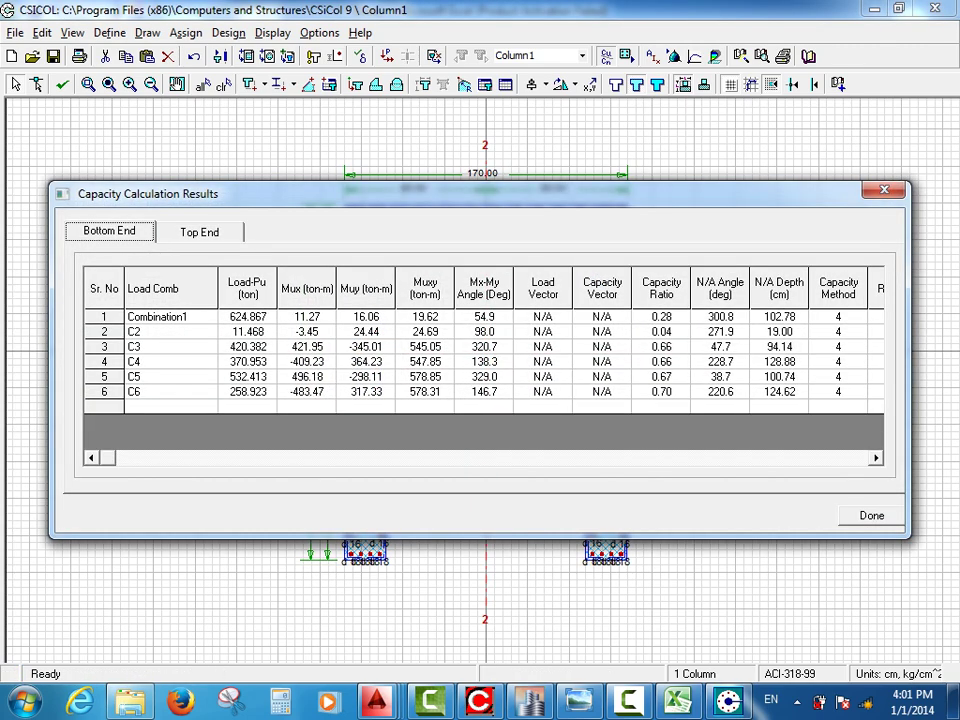
left_click(876, 458)
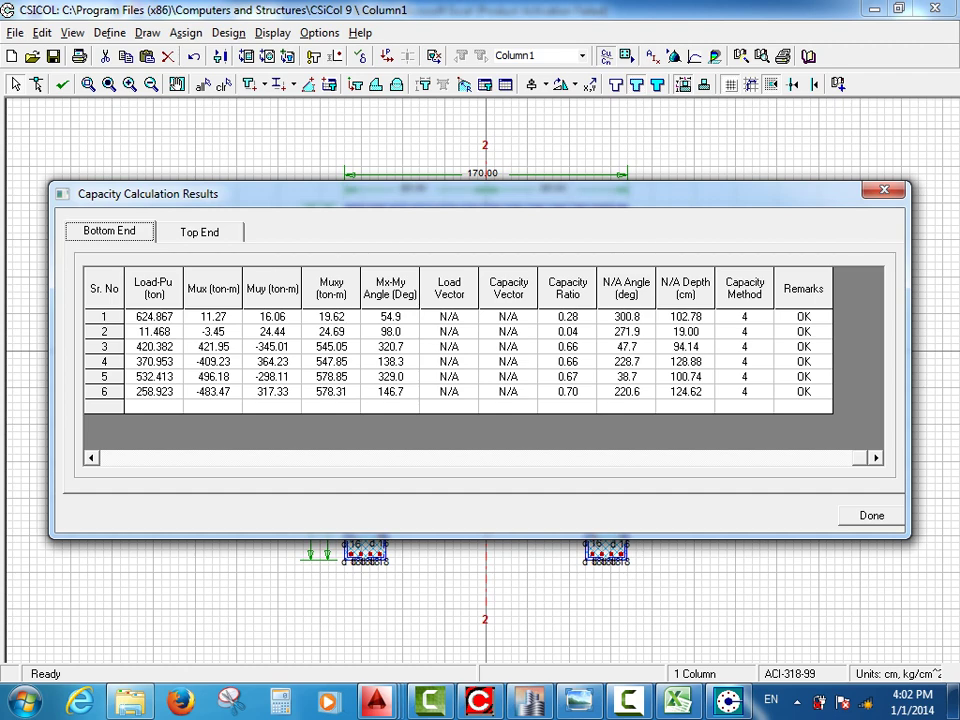
left_click(871, 515)
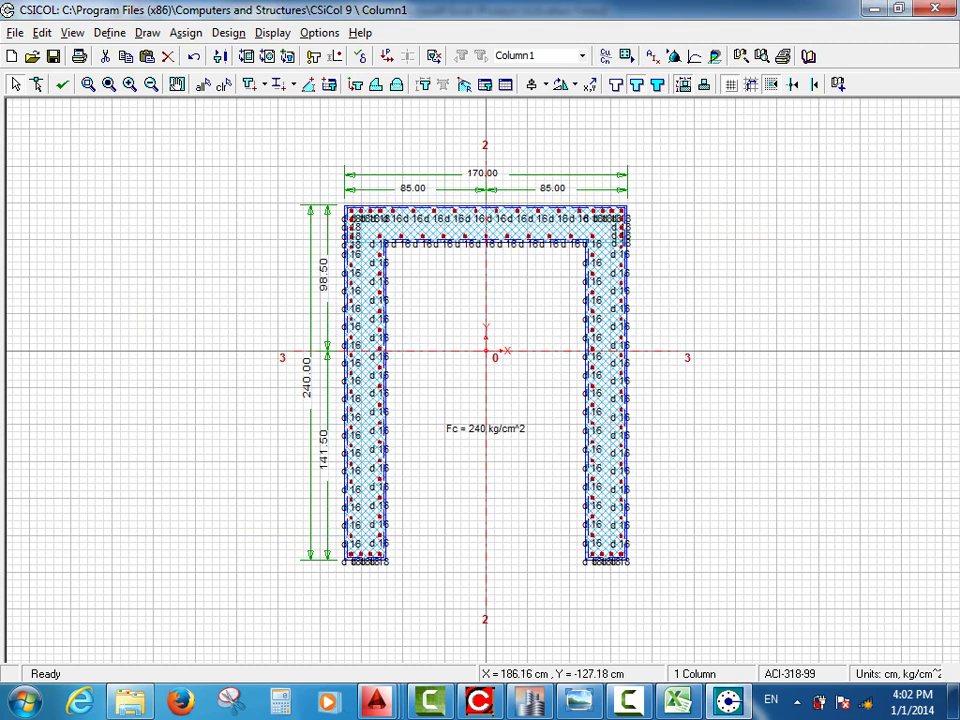
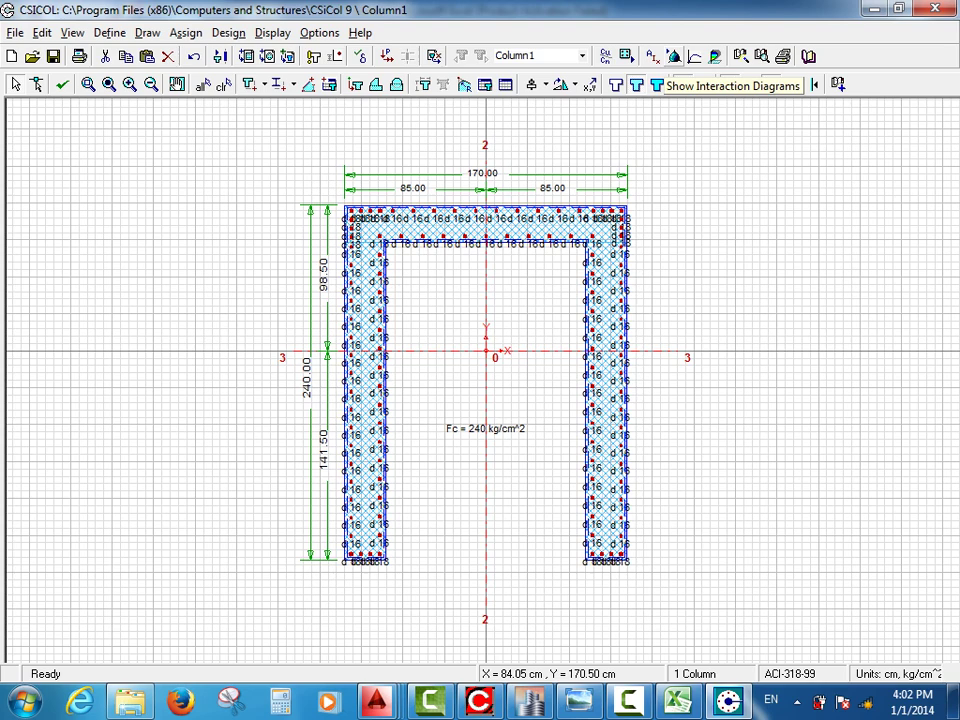
Show the interaction diagrams and display the P-M curve for load combination LDC001 (Bot).
left_click(656, 84)
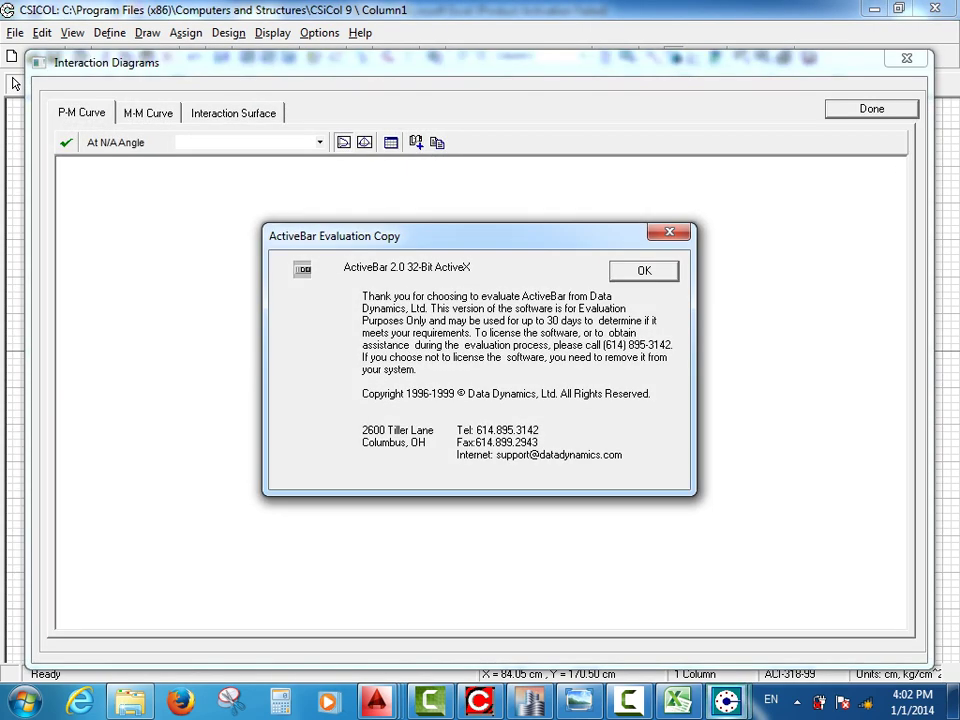
left_click(644, 271)
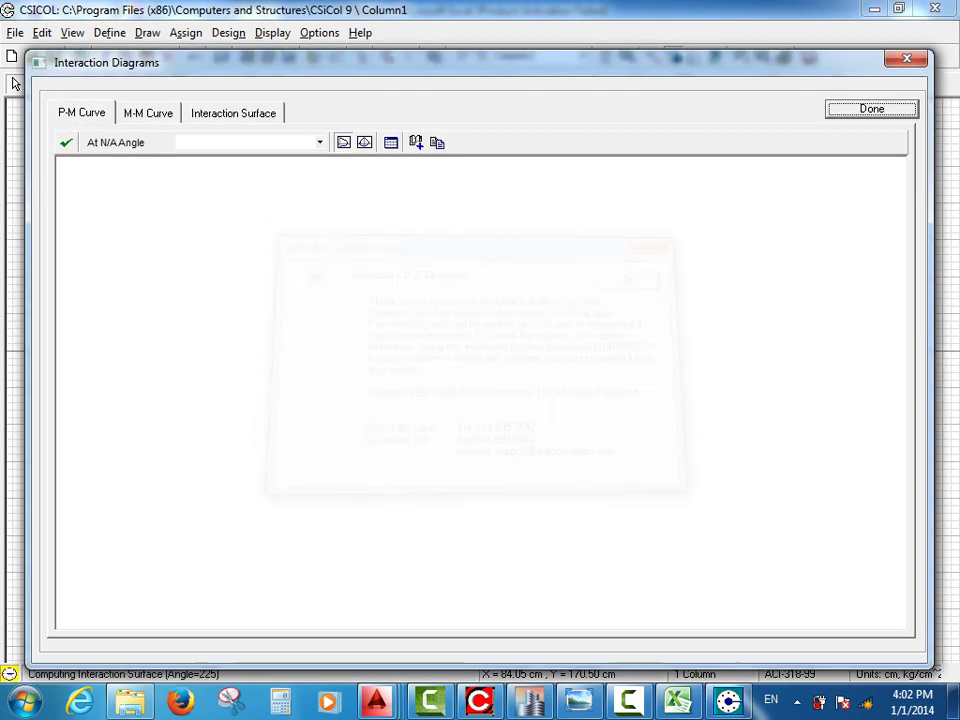
left_click(320, 142)
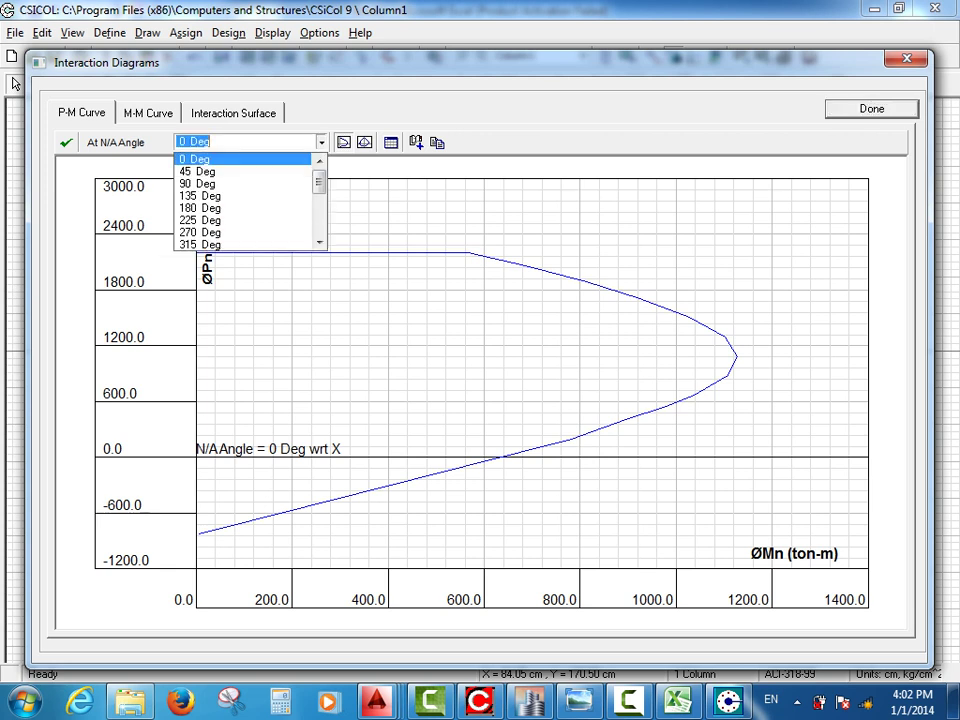
scroll(242, 207, "down", 3)
scroll(245, 200, "up", 1)
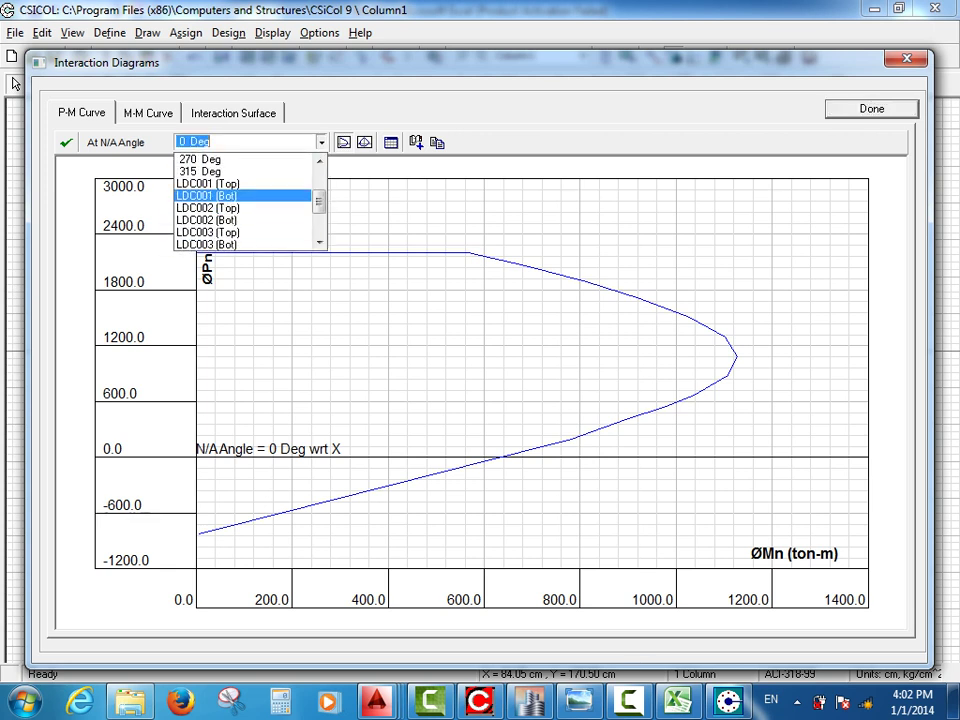
left_click(243, 196)
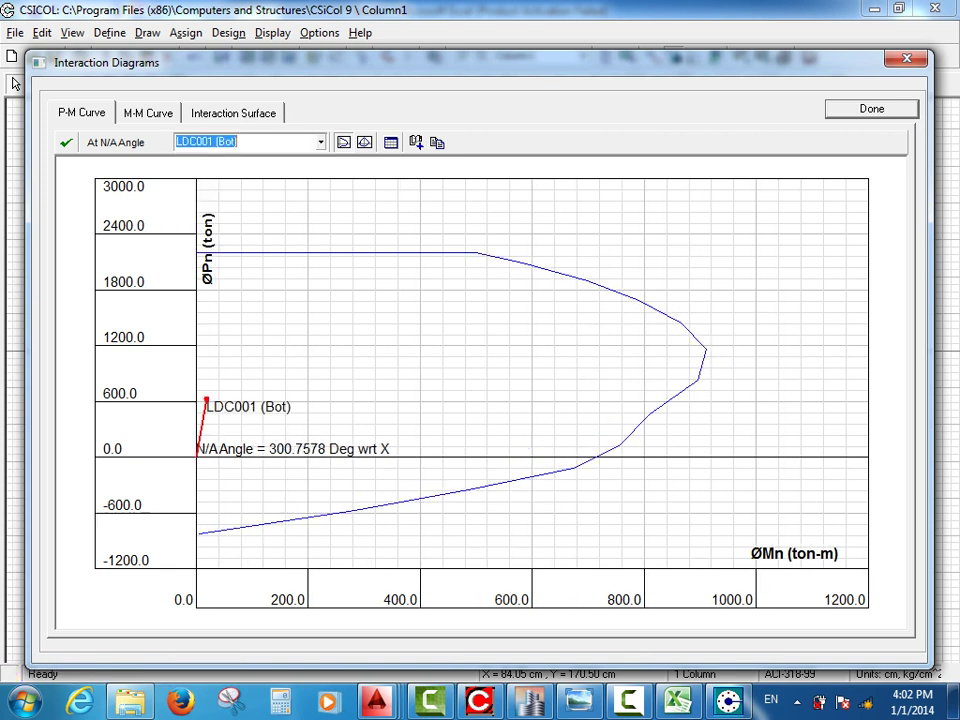
key("Tab")
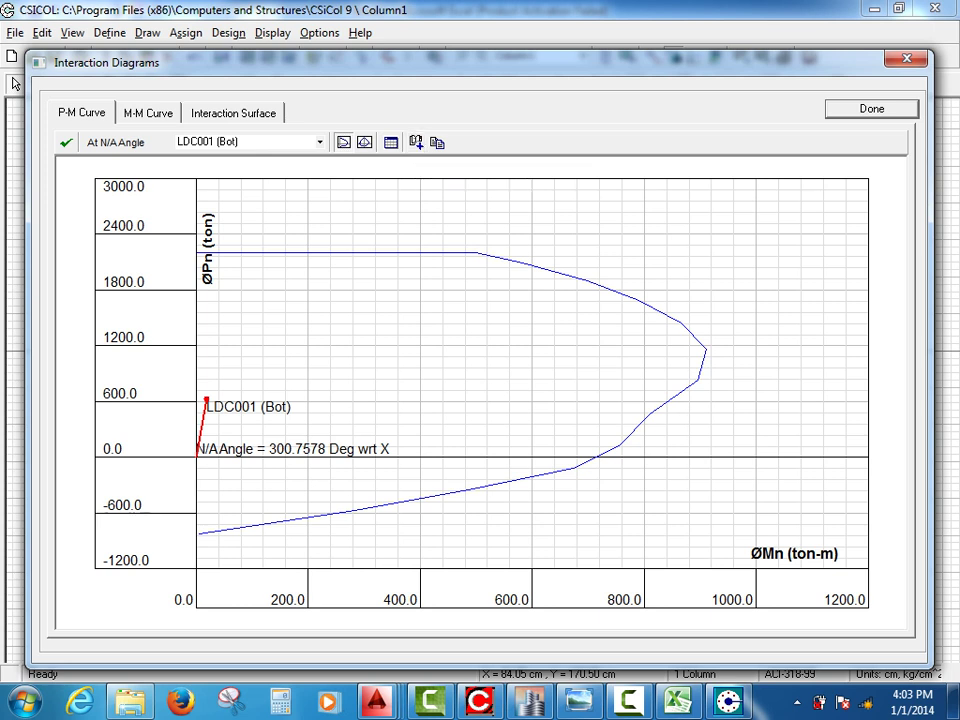
Examine the P-M curves for LDC002 (Bot), LDC003 (Bot) and LDC004 (Bot) one after another.
left_click(320, 142)
key("alt+Down")
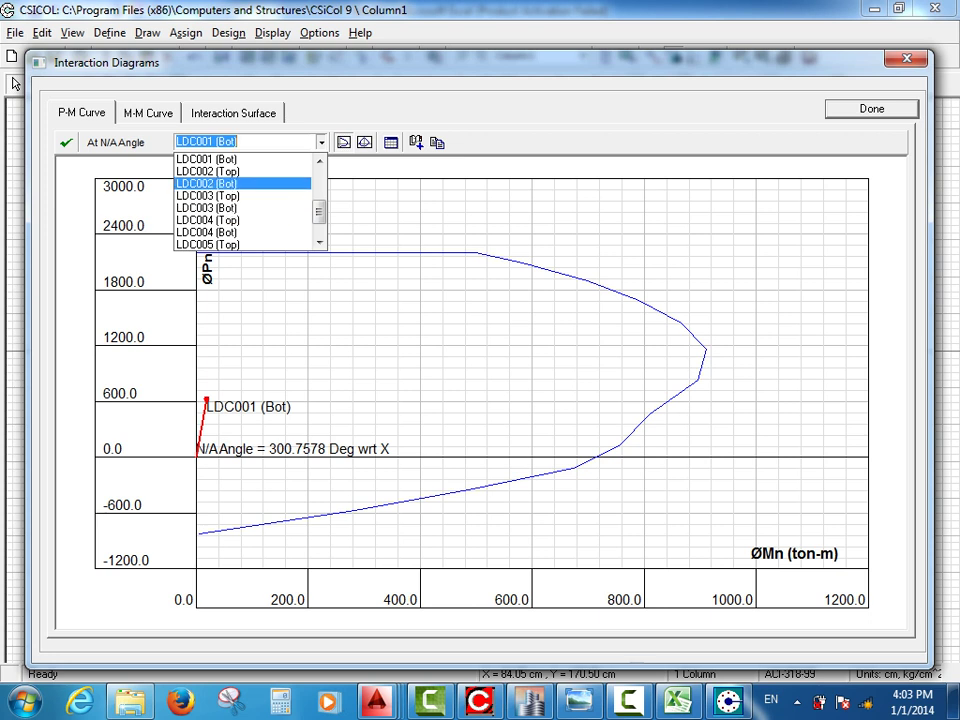
key("Return")
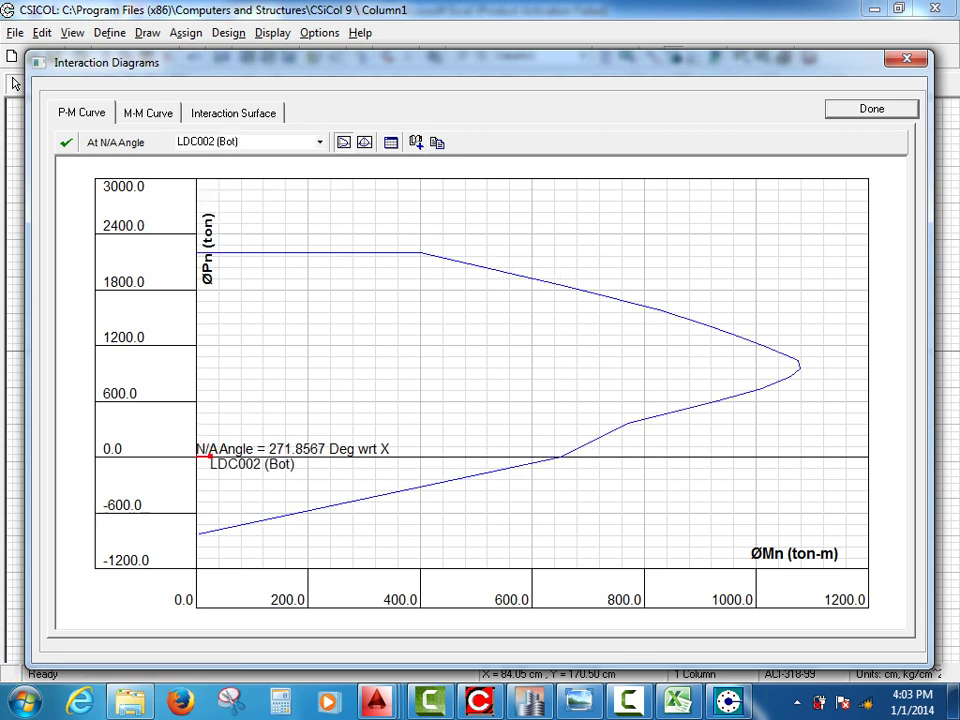
key("alt+Down")
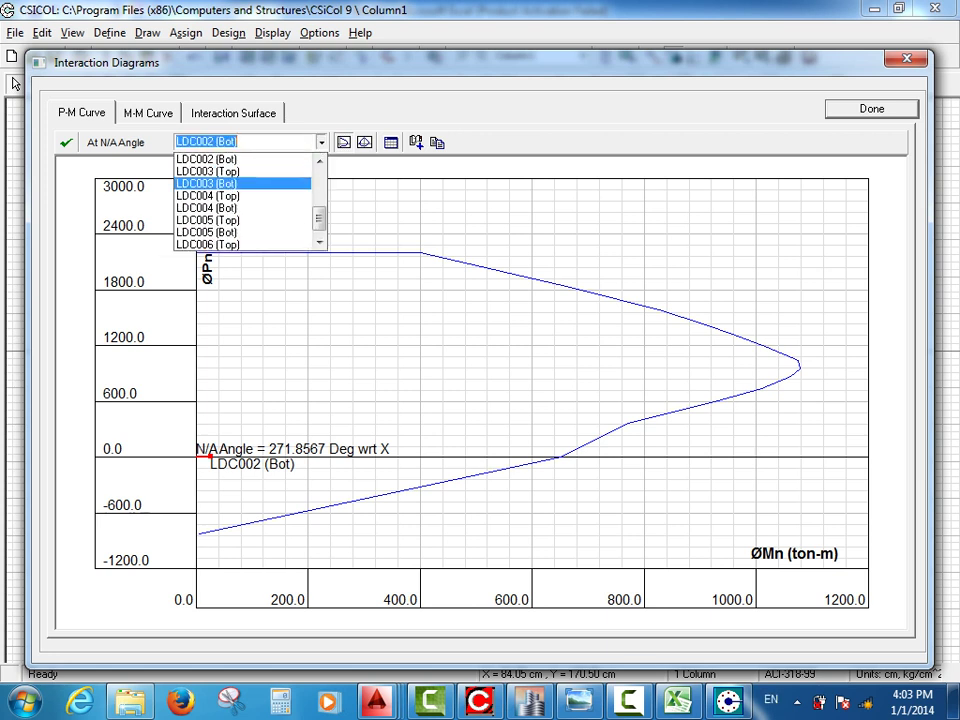
key("Return")
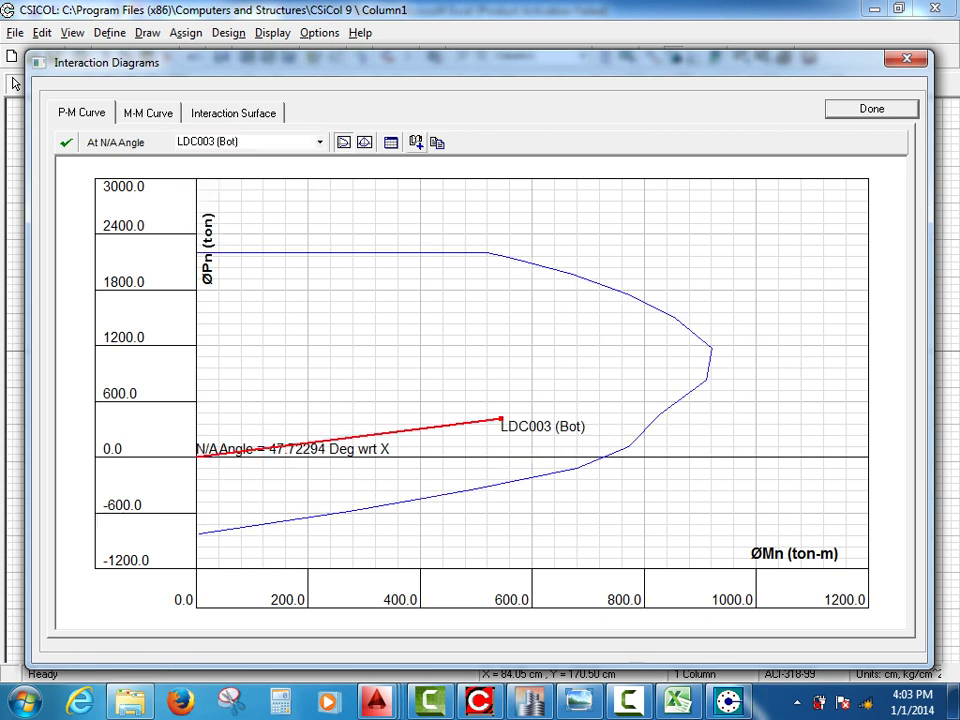
left_click(320, 142)
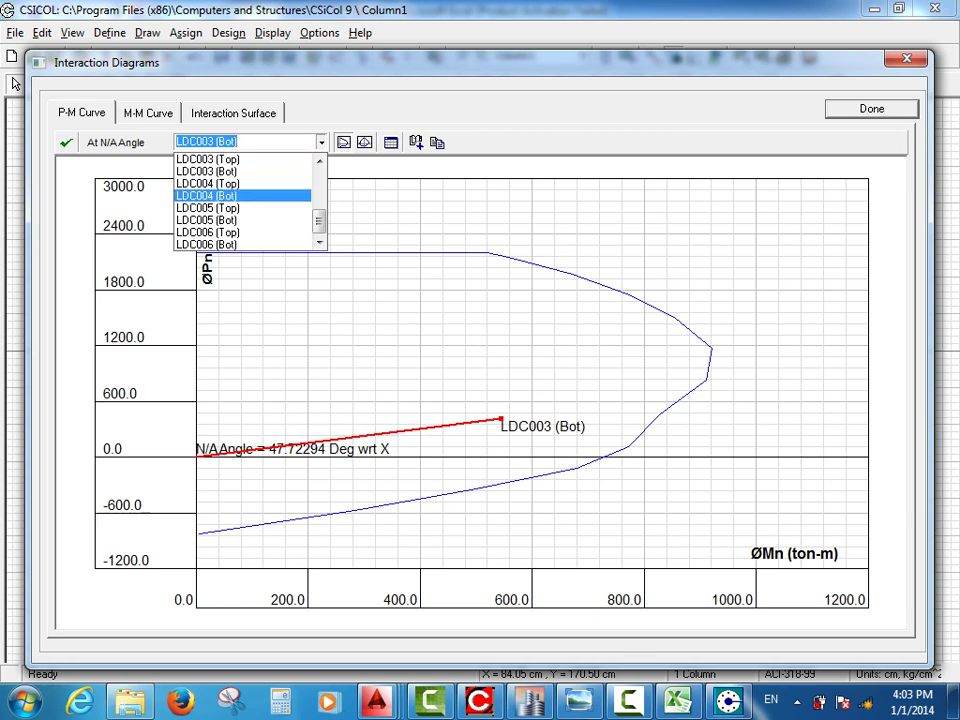
key("Return")
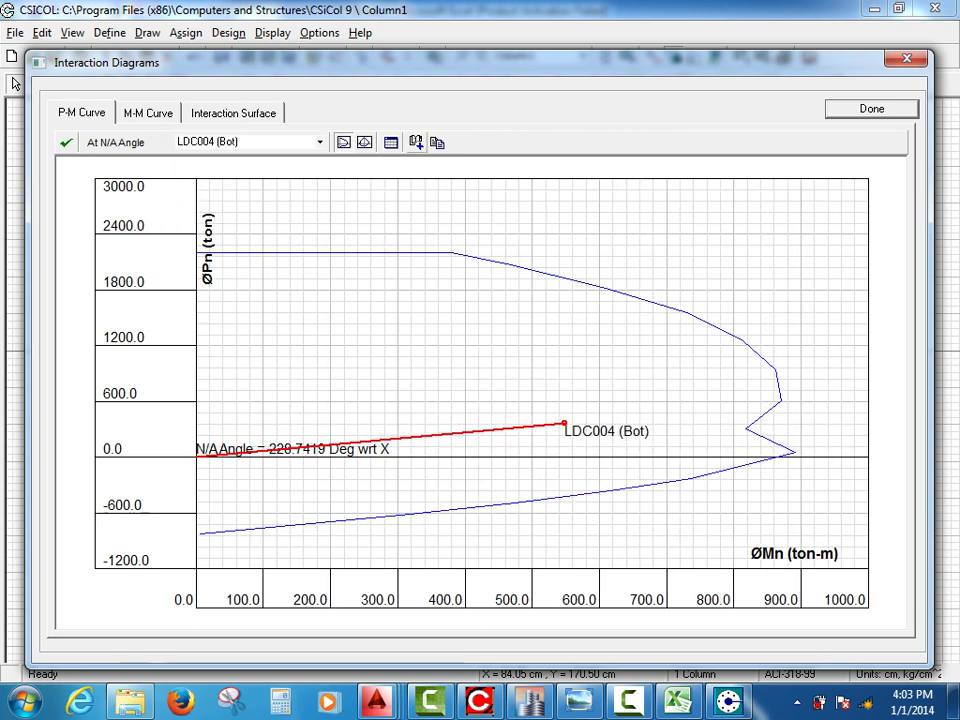
Examine the P-M curves for LDC005 (Top) and LDC006 (Bot), and close the interaction diagrams.
key("alt+Down")
key("Down")
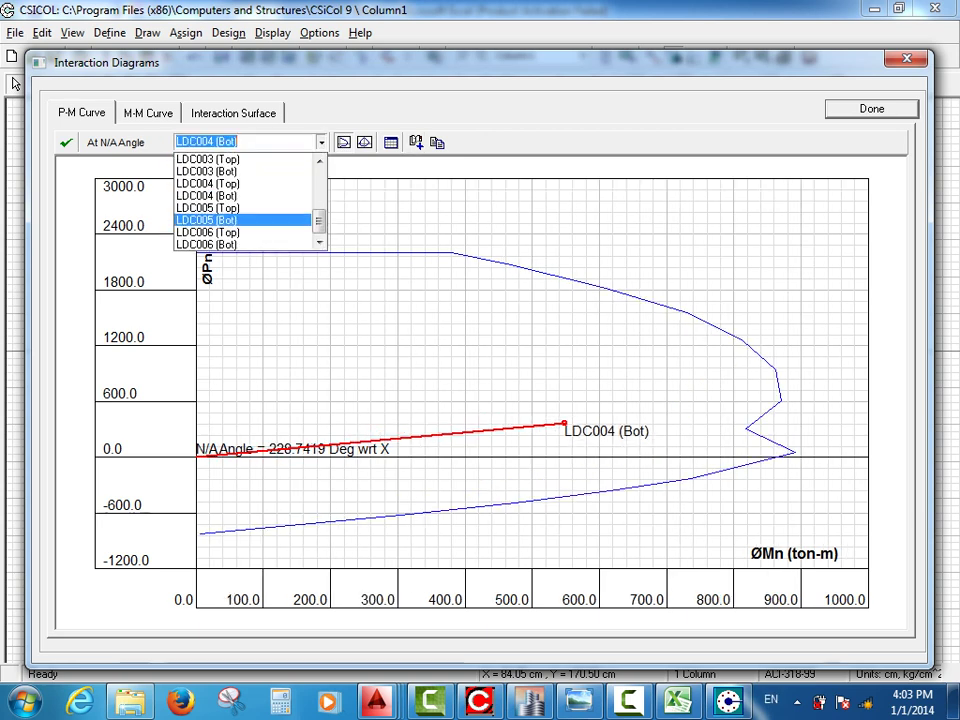
key("Return")
key("Tab")
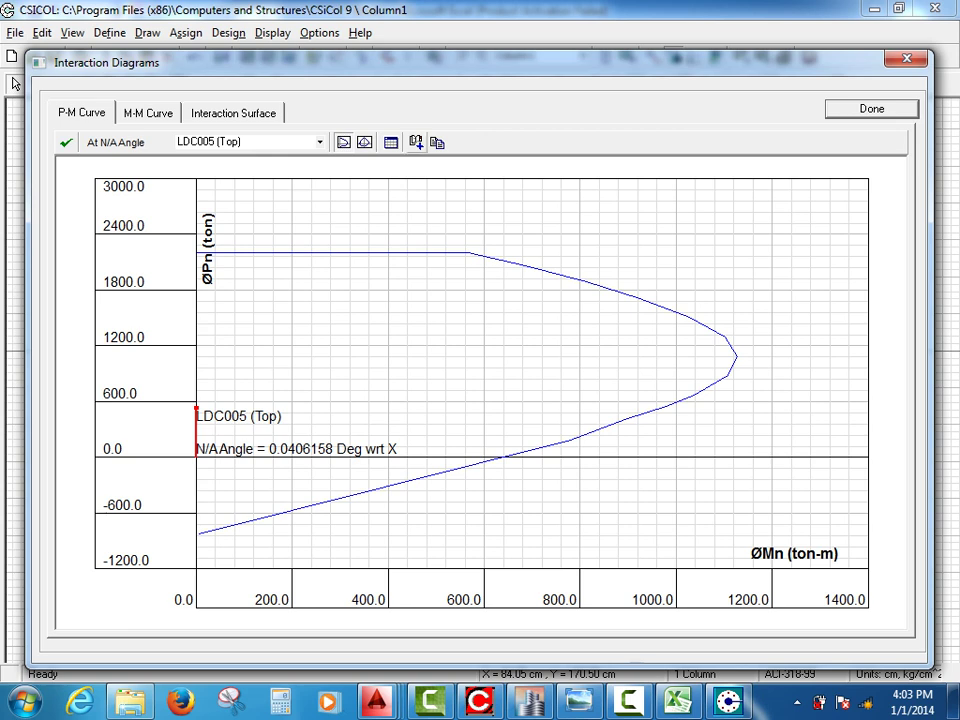
key("alt+Down")
key("Down")
key("Down")
key("Down")
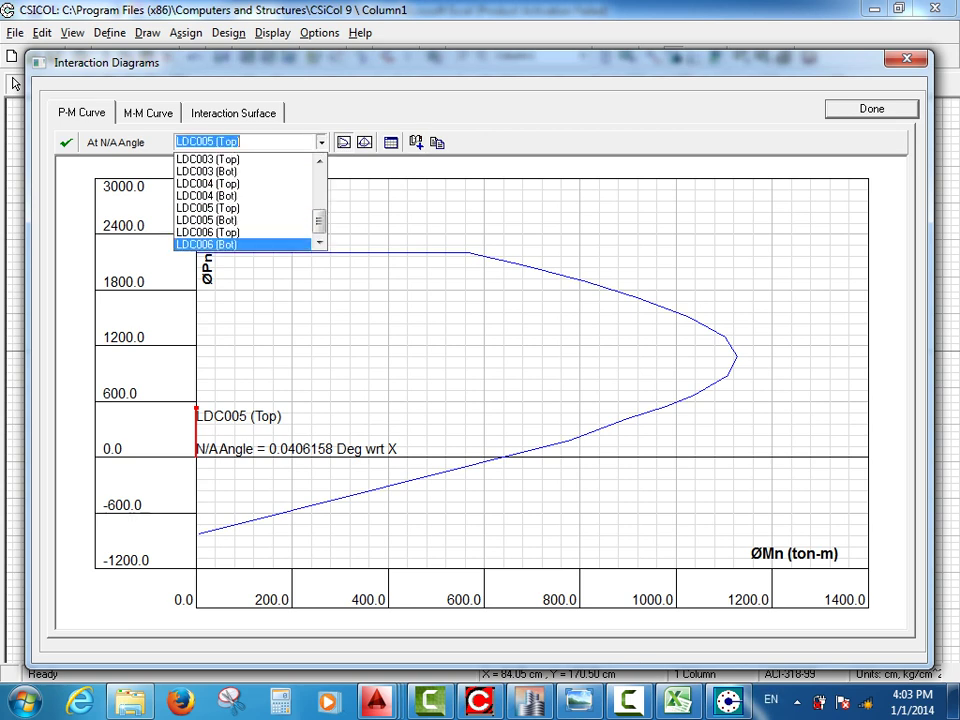
key("Return")
key("Tab")
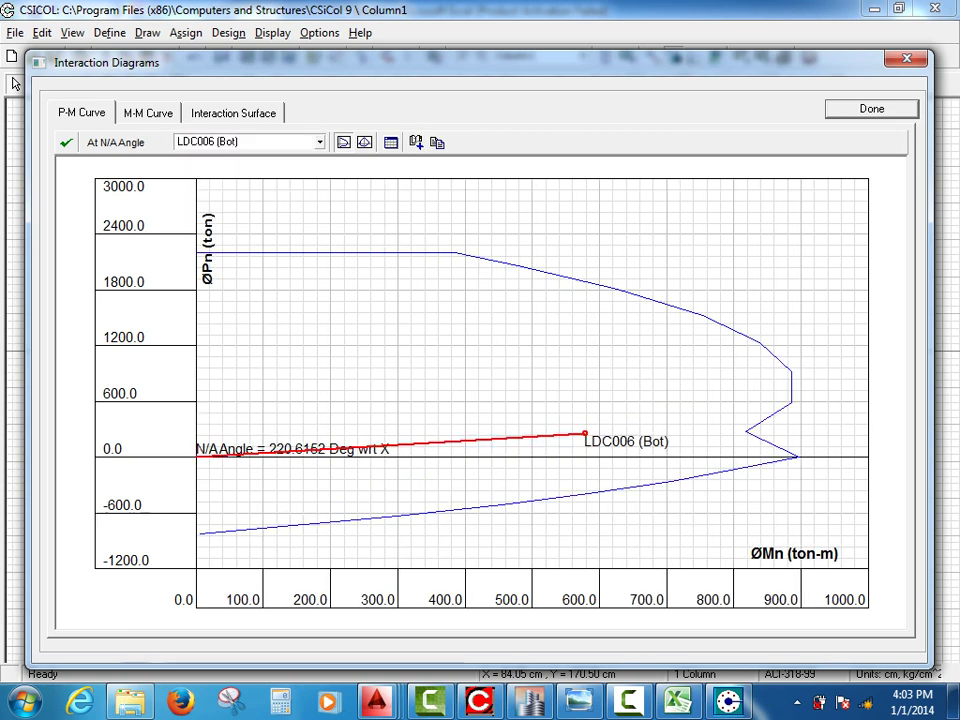
left_click(320, 142)
left_click(210, 243)
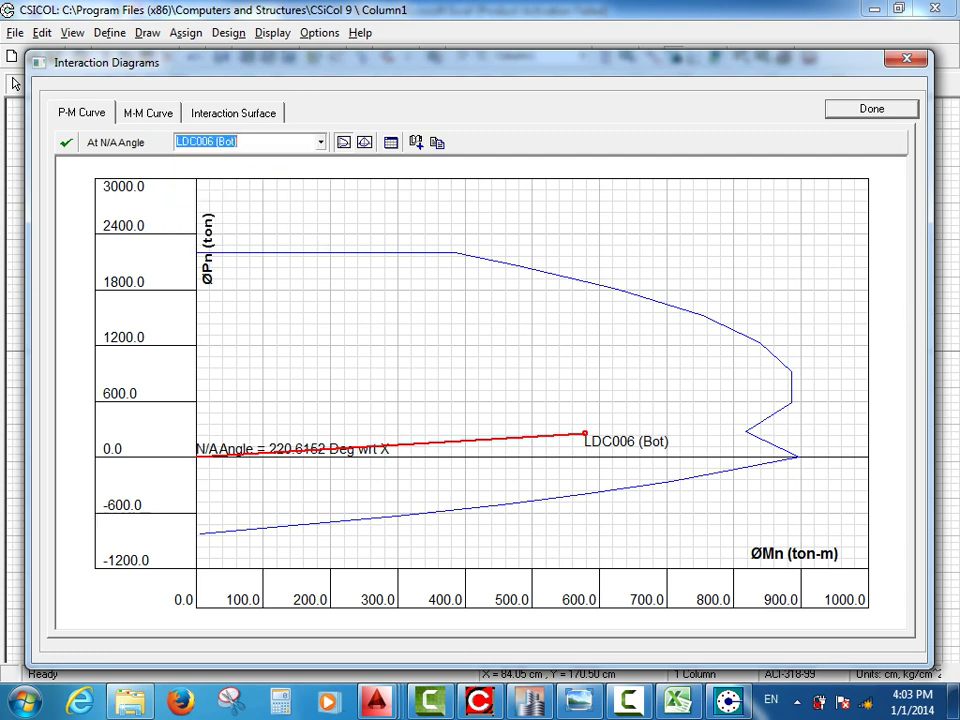
left_click(871, 109)
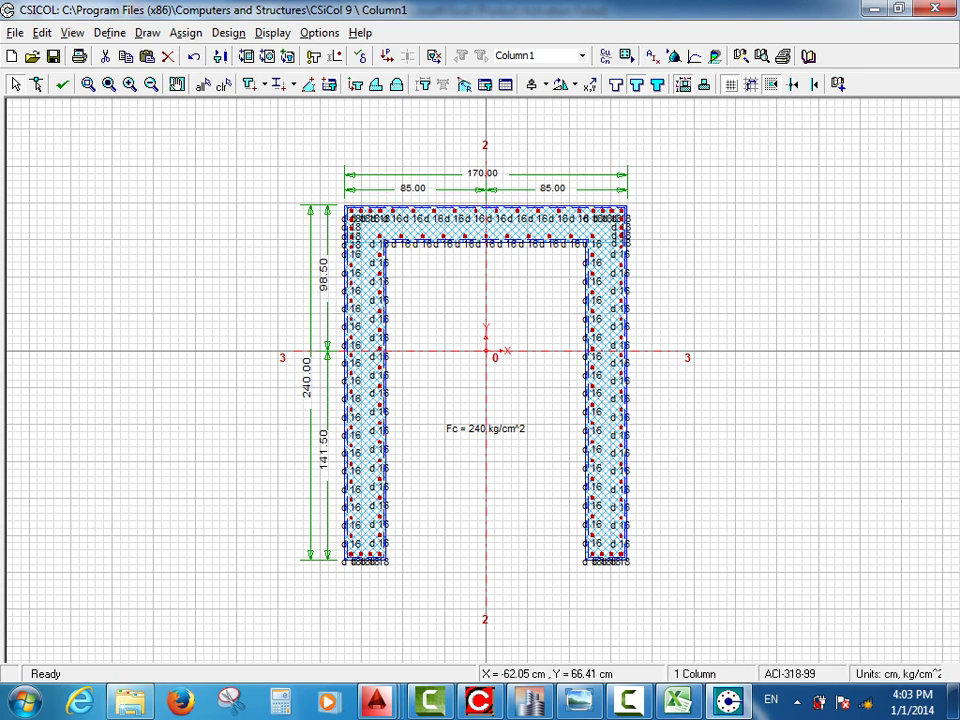
key("alt+f")
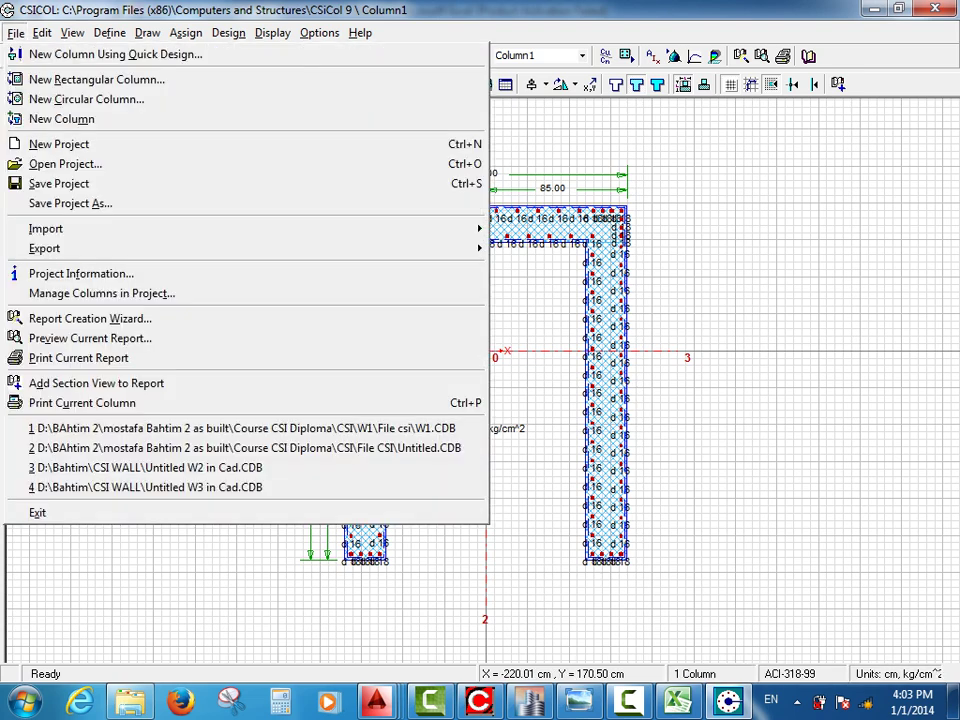
left_click(81, 274)
left_click_drag(410, 227, 622, 191)
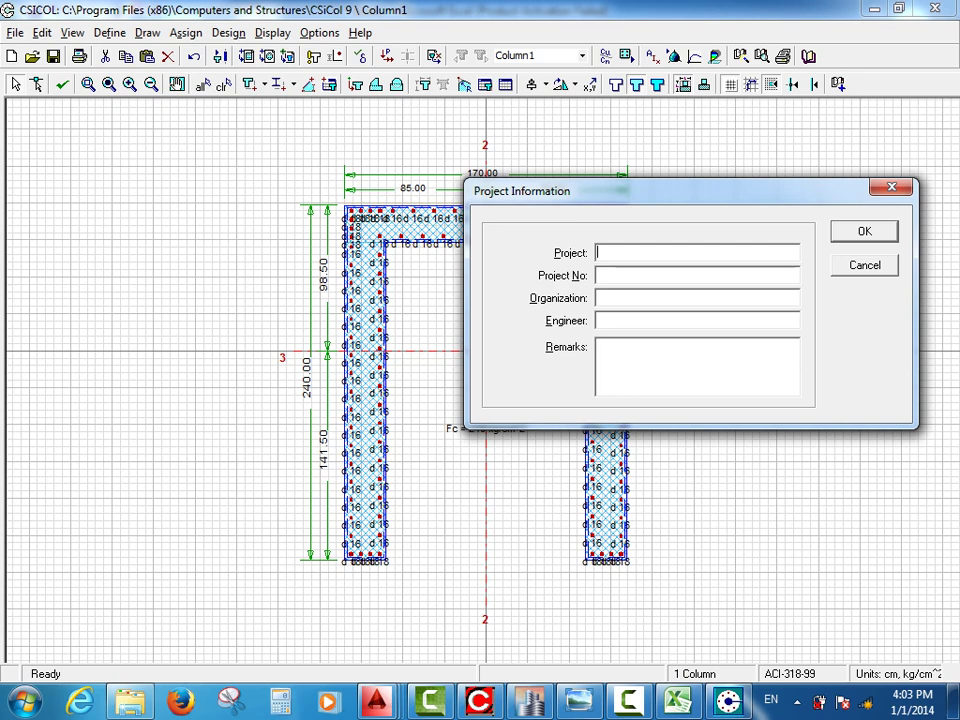
left_click(865, 265)
Start the report creation wizard for Column1 and clear all output items from the report contents.
left_click(15, 33)
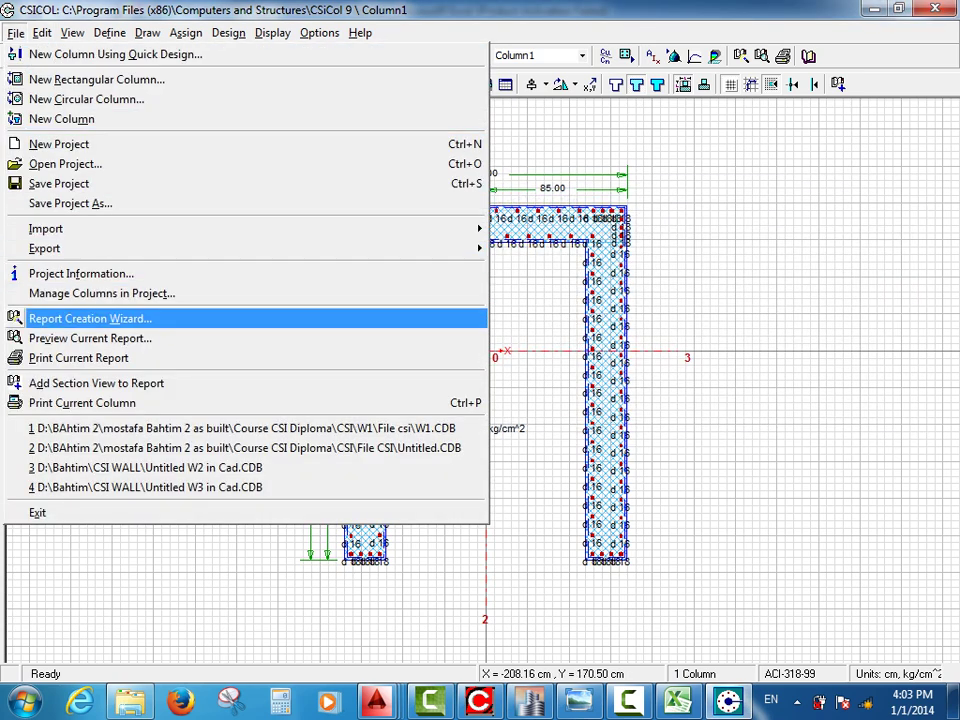
key("Return")
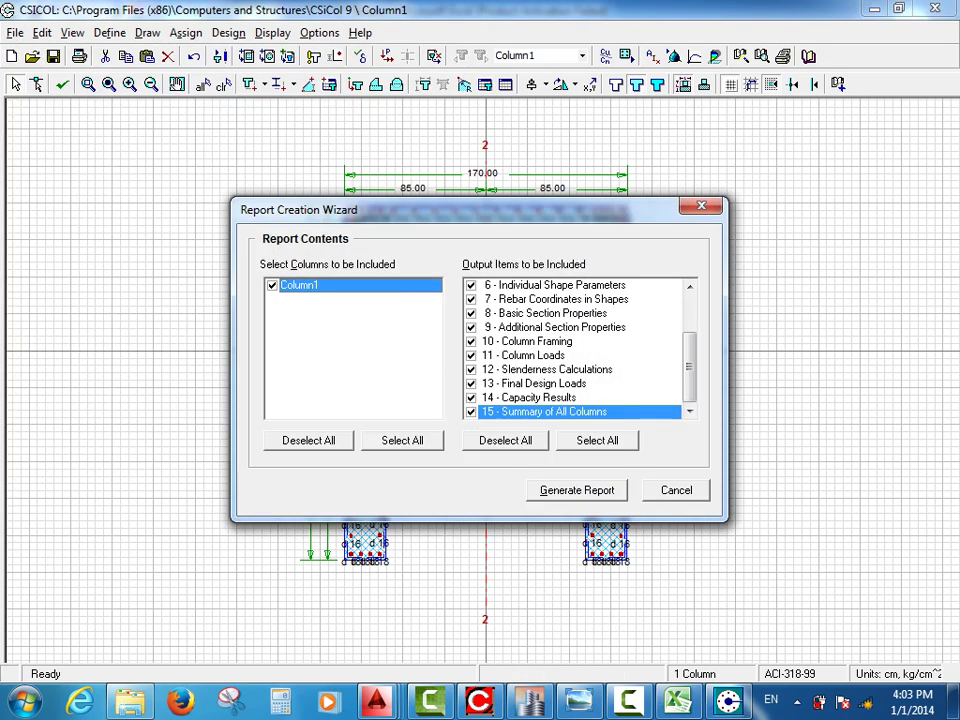
left_click_drag(480, 210, 603, 182)
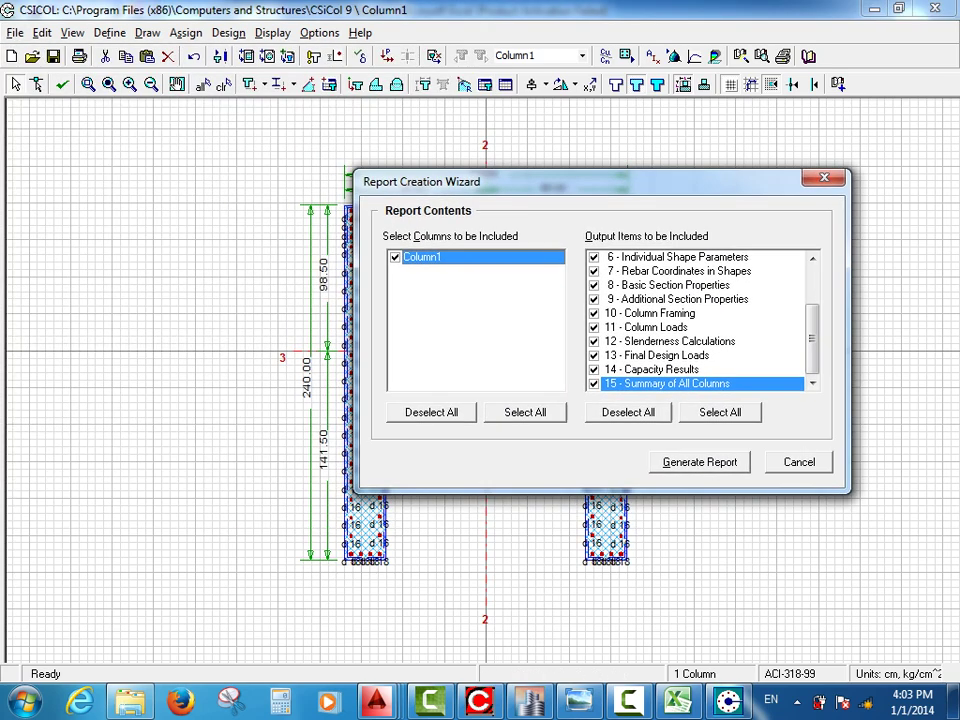
left_click_drag(812, 340, 812, 304)
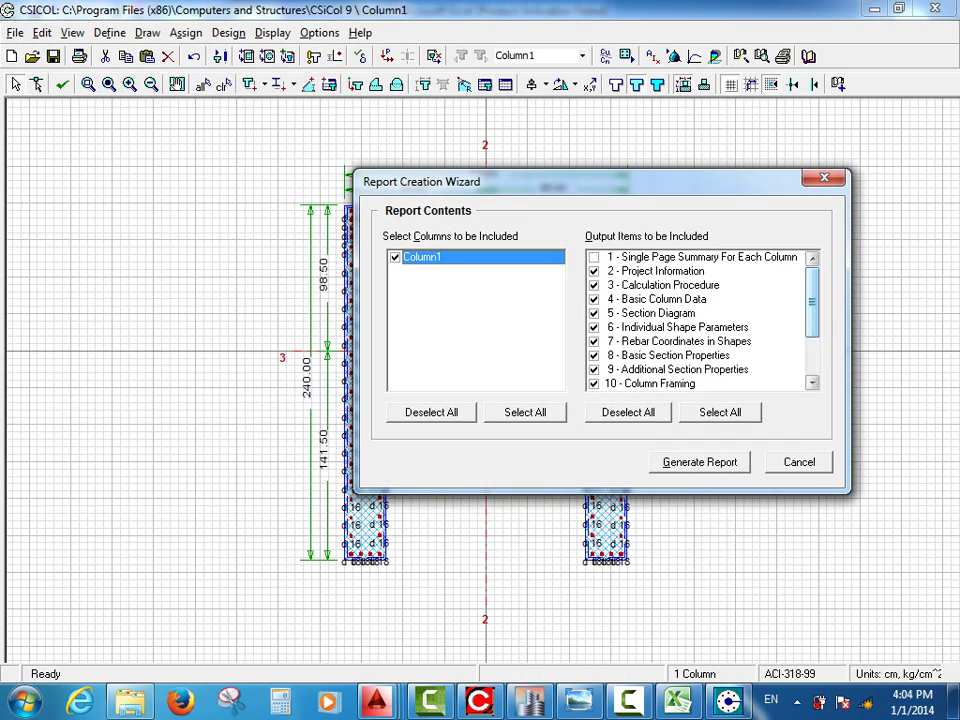
left_click(628, 412)
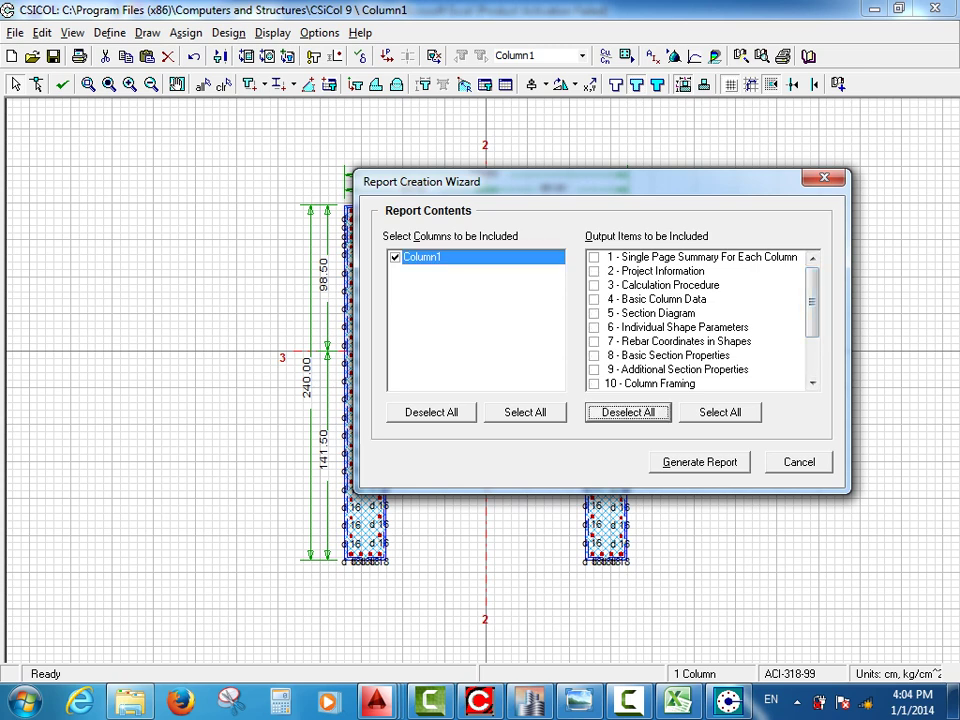
Include Project Information, Section Diagram, Column Loads, Final Design Loads and Capacity Results, then generate the report and preview it.
left_click(594, 271)
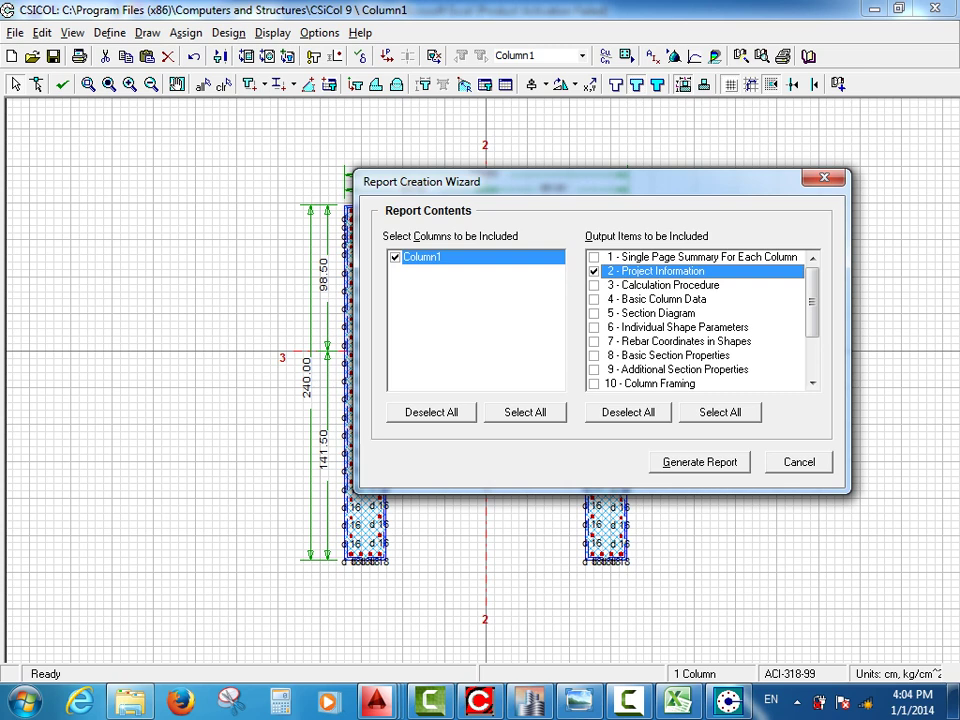
left_click(594, 314)
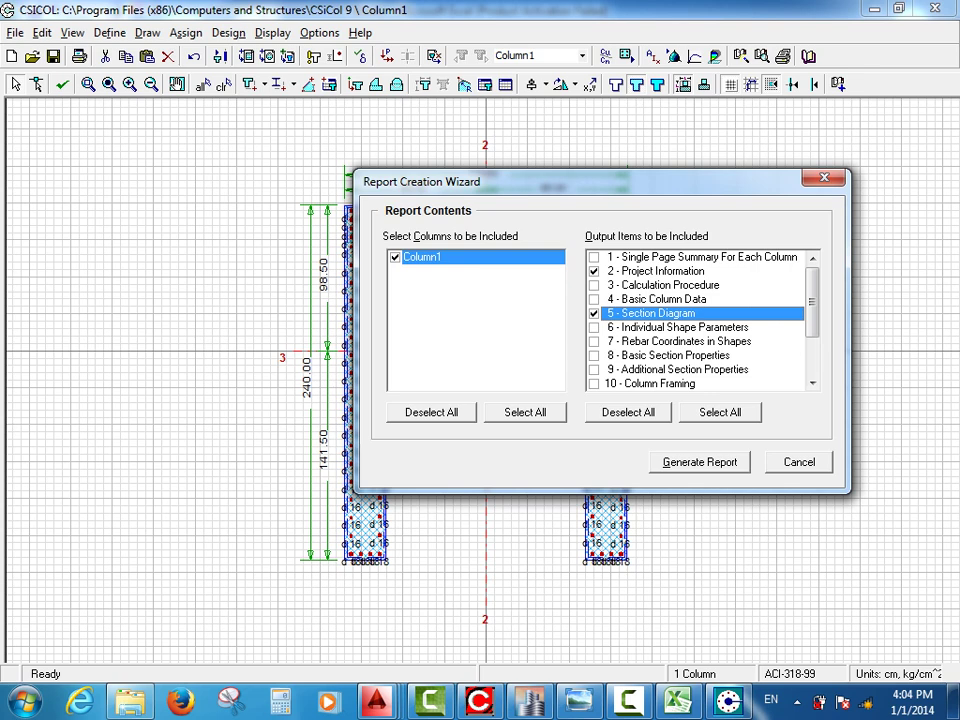
scroll(700, 320, "down", 1)
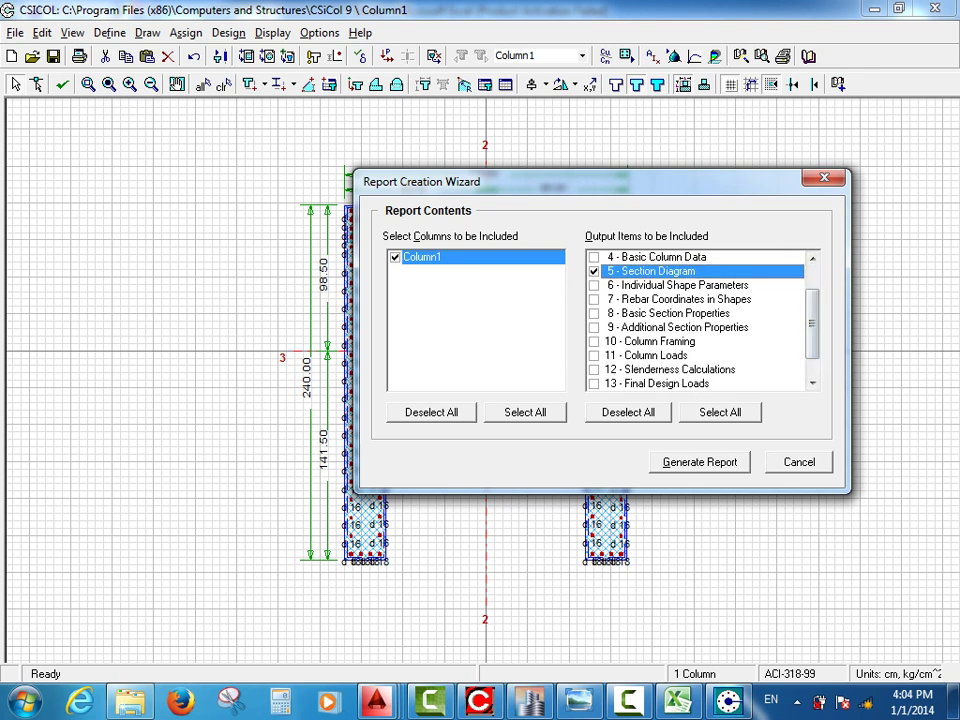
left_click(594, 356)
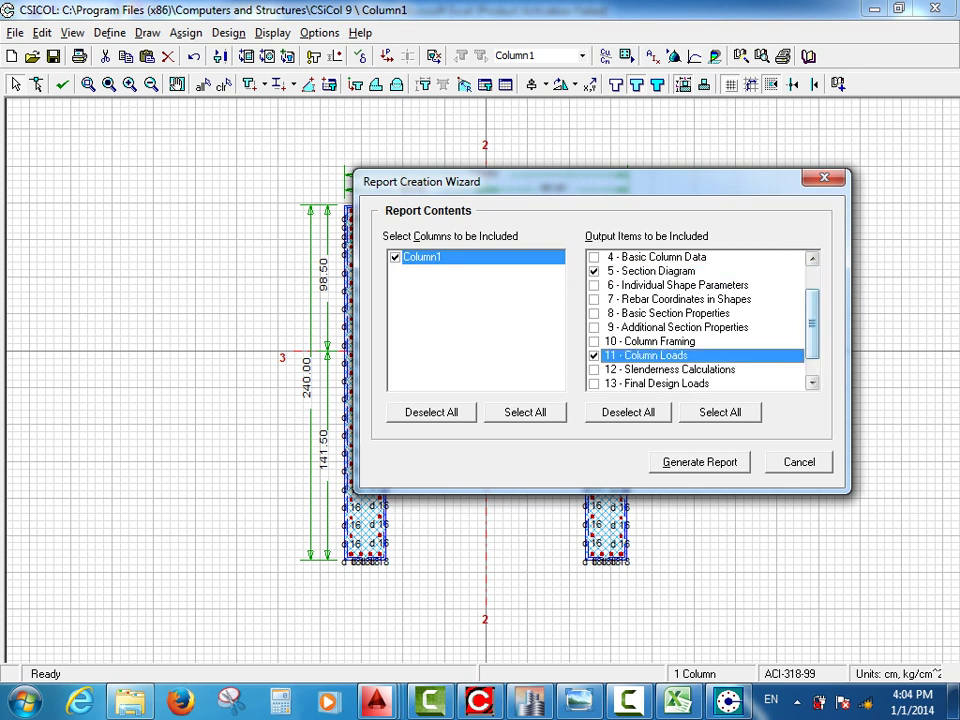
scroll(812, 325, "down", 1)
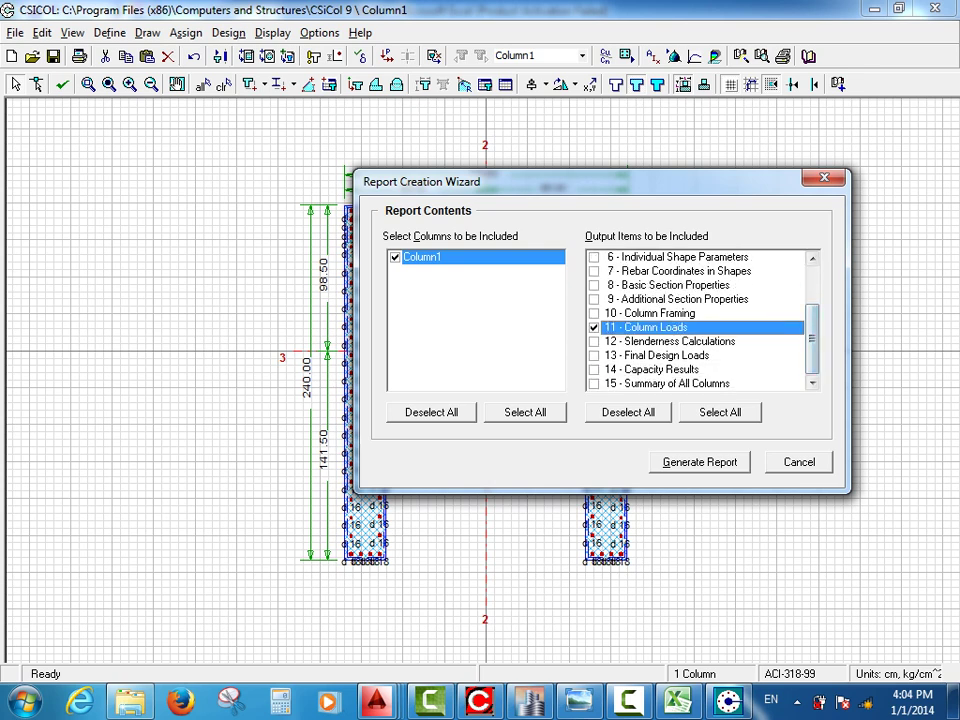
left_click(594, 356)
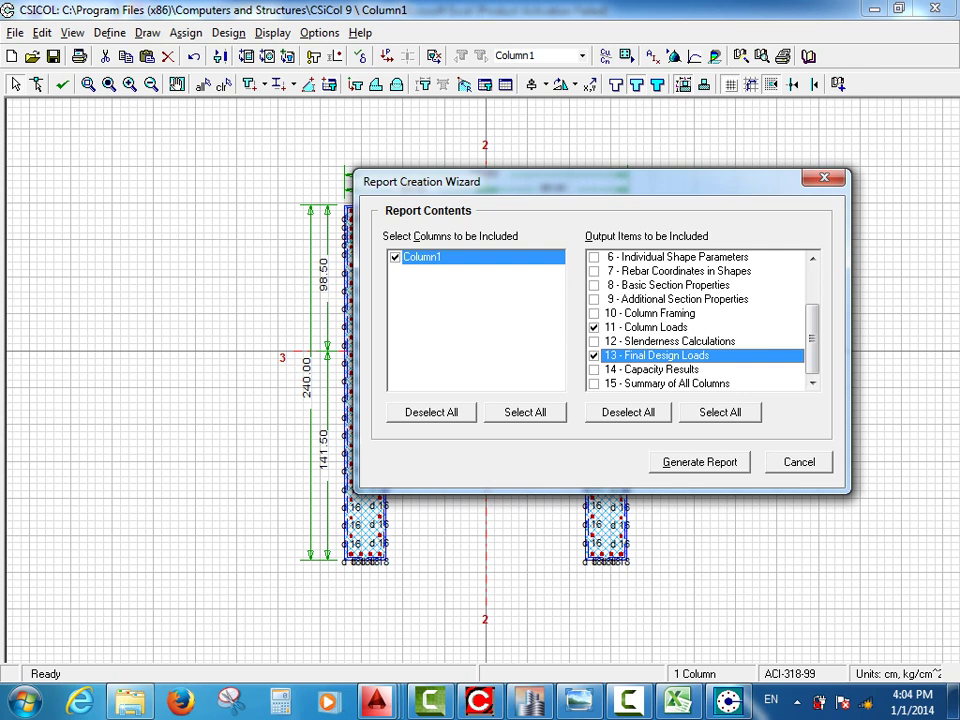
left_click(594, 370)
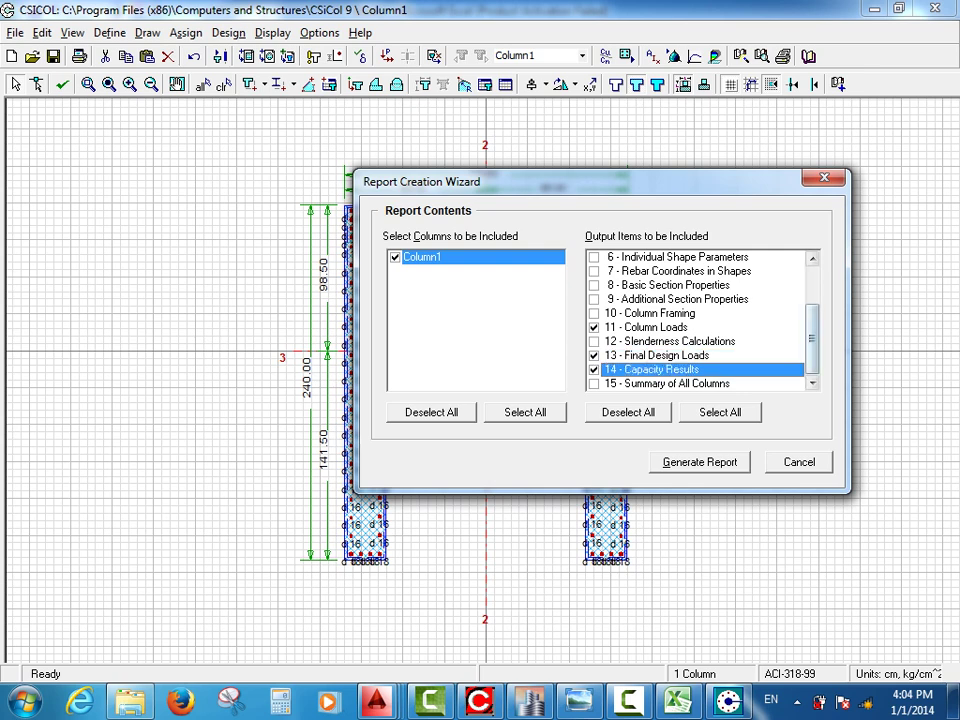
key("space")
scroll(700, 320, "up", 1)
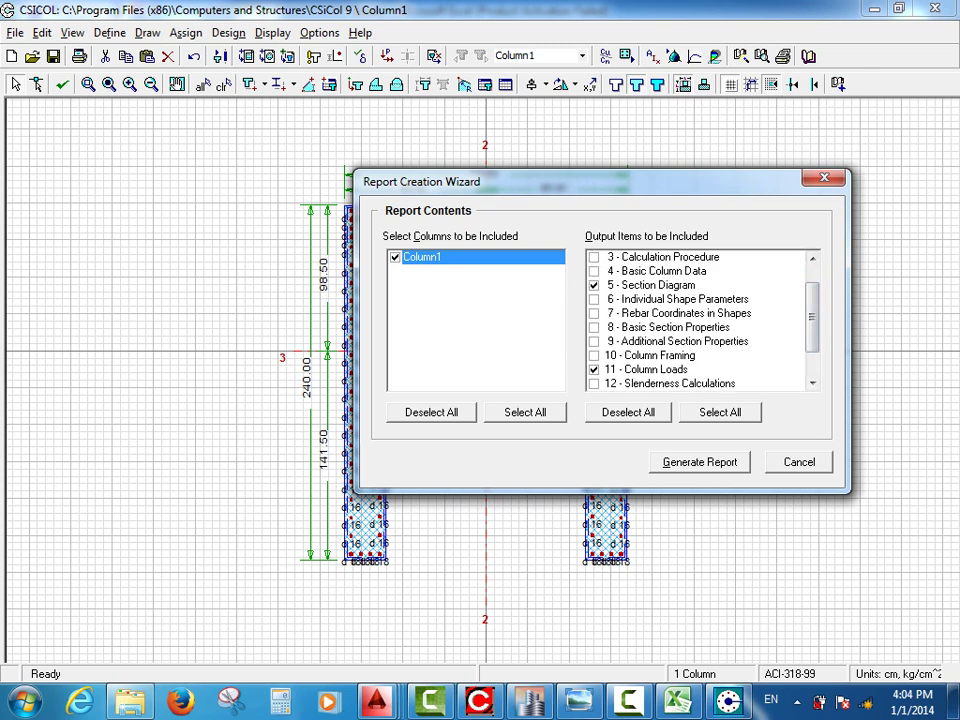
left_click(700, 462)
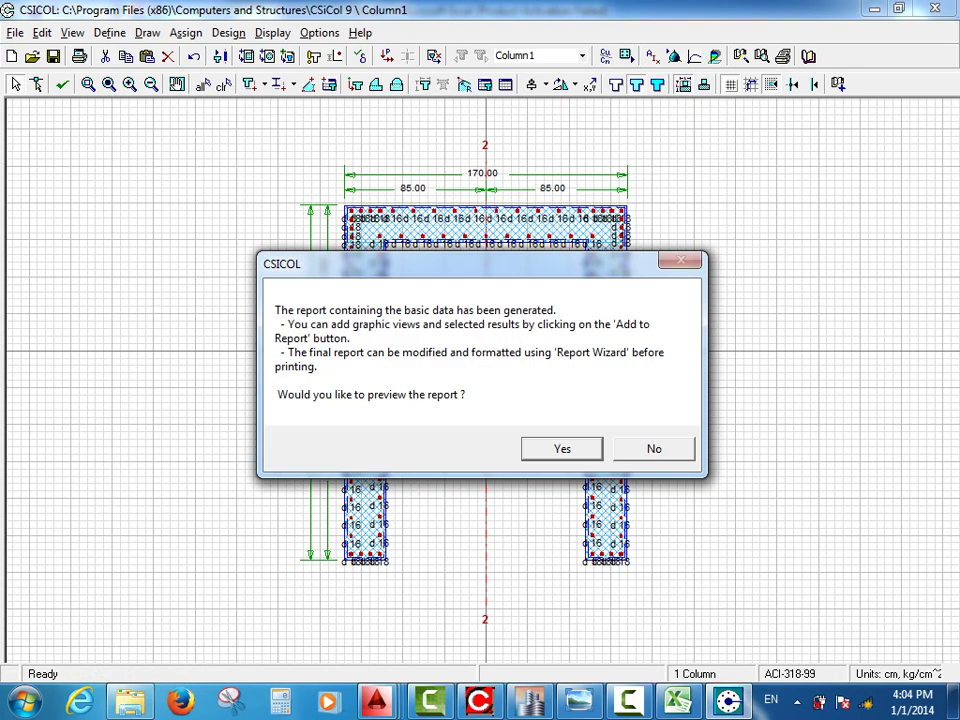
key("Return")
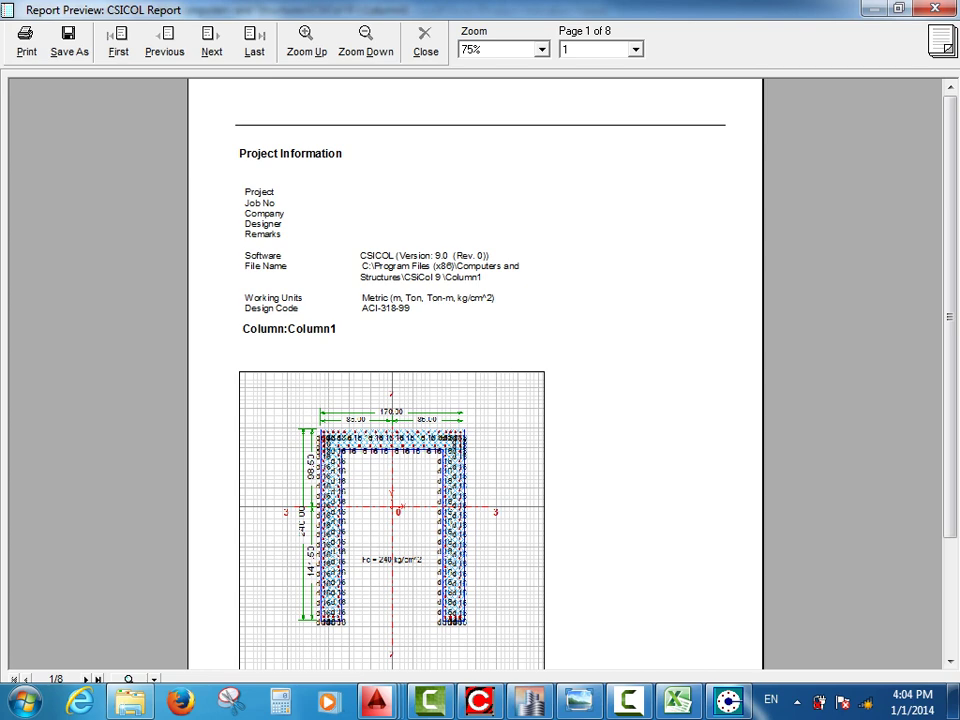
Review the section diagram, final design loads and result summary in the report preview, enlarging it to 150%.
left_click_drag(950, 317, 950, 434)
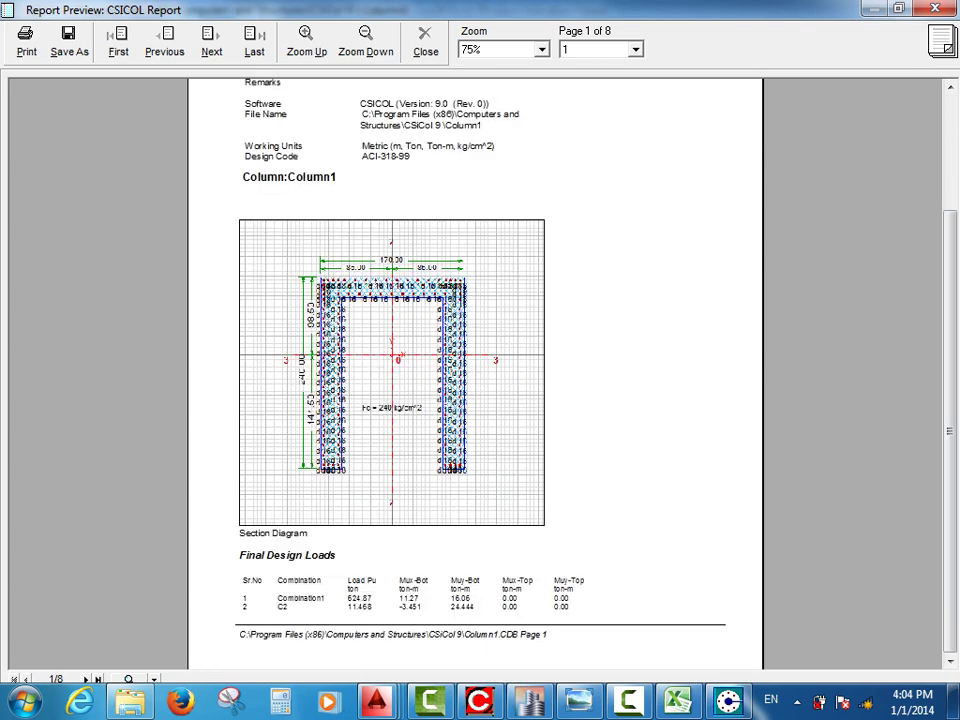
scroll(475, 375, "down", 3)
scroll(475, 375, "up", 1)
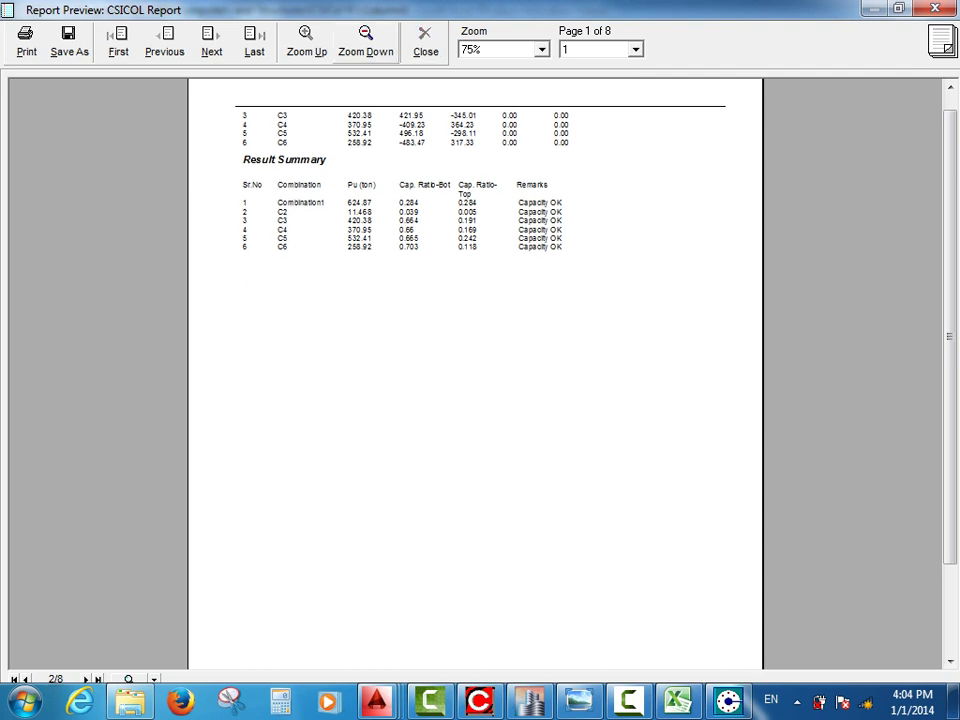
left_click(306, 40)
left_click(306, 40)
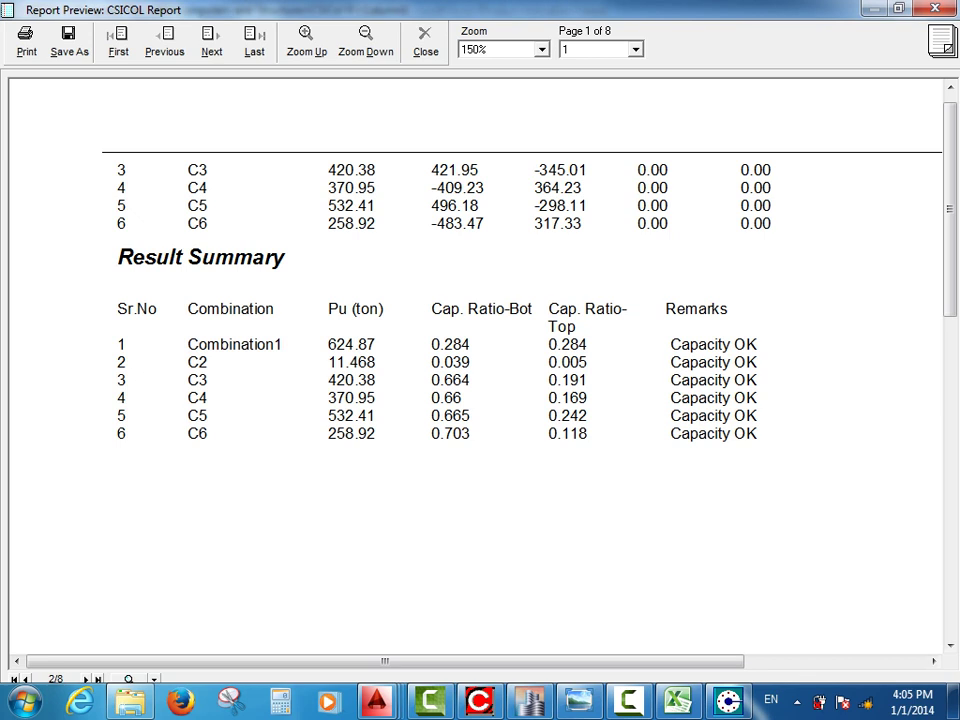
Examine the load-moment interaction diagrams for LDC001 through LDC006 in the report, through to the end of page 8.
scroll(475, 360, "down", 10)
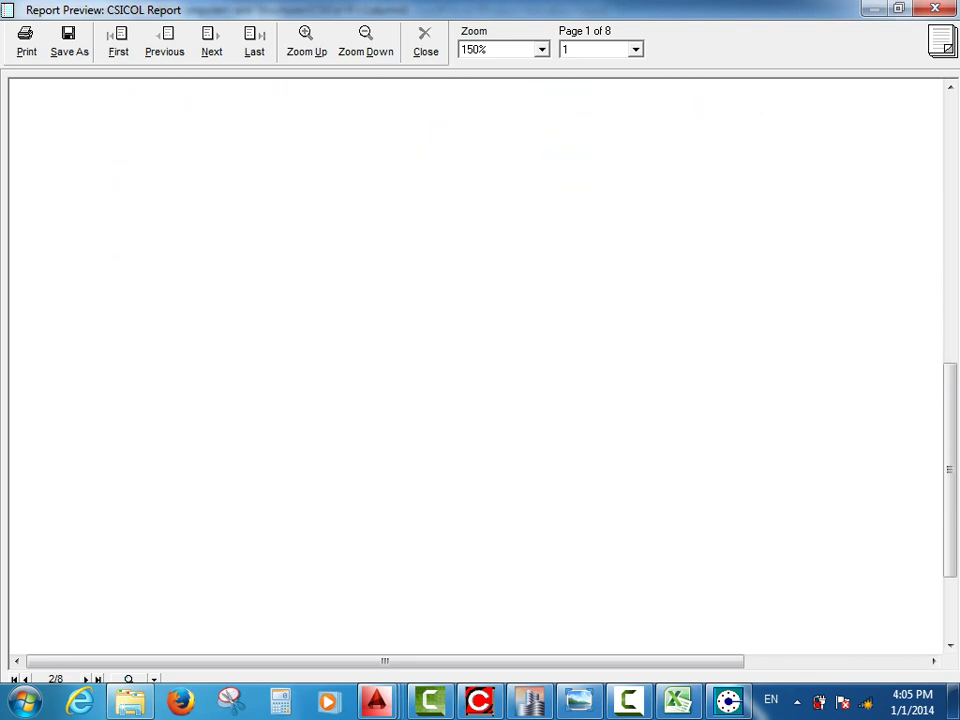
scroll(475, 360, "down", 10)
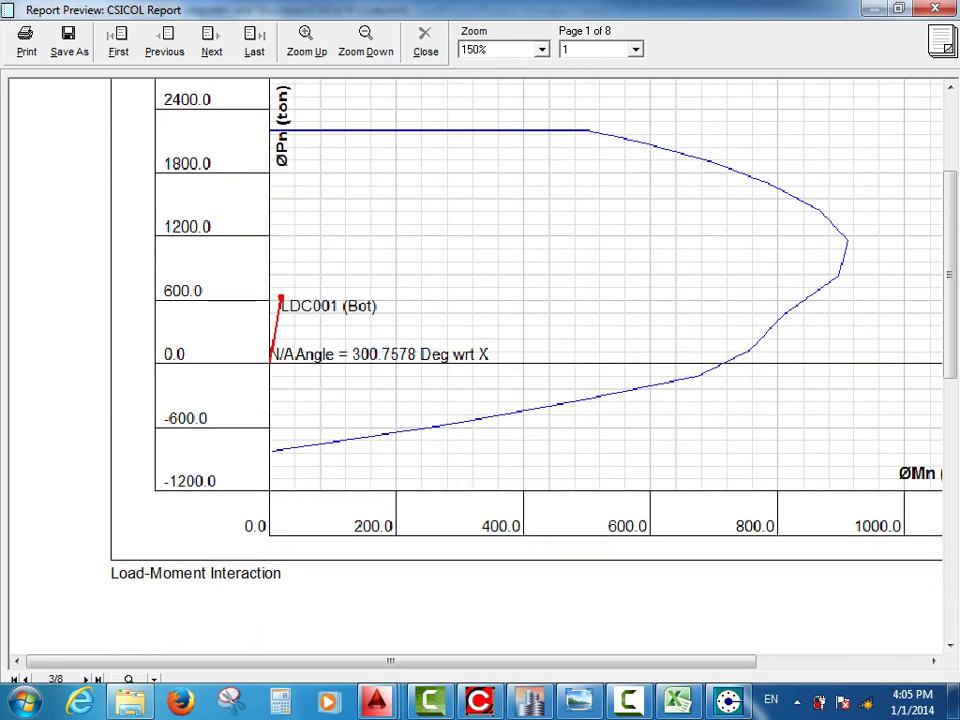
scroll(475, 360, "down", 10)
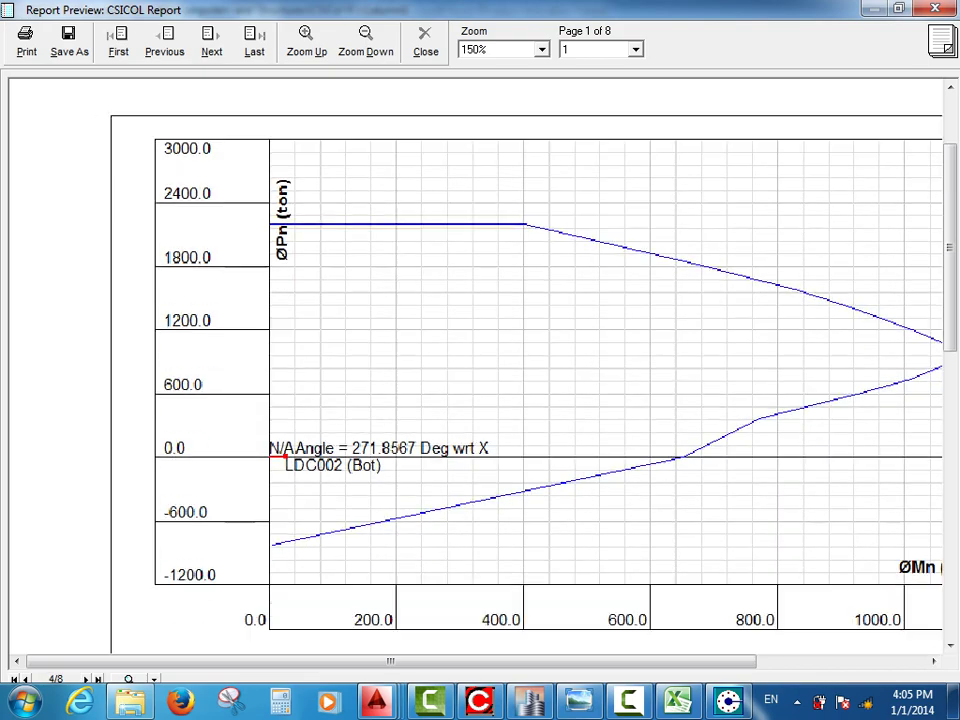
scroll(475, 360, "down", 10)
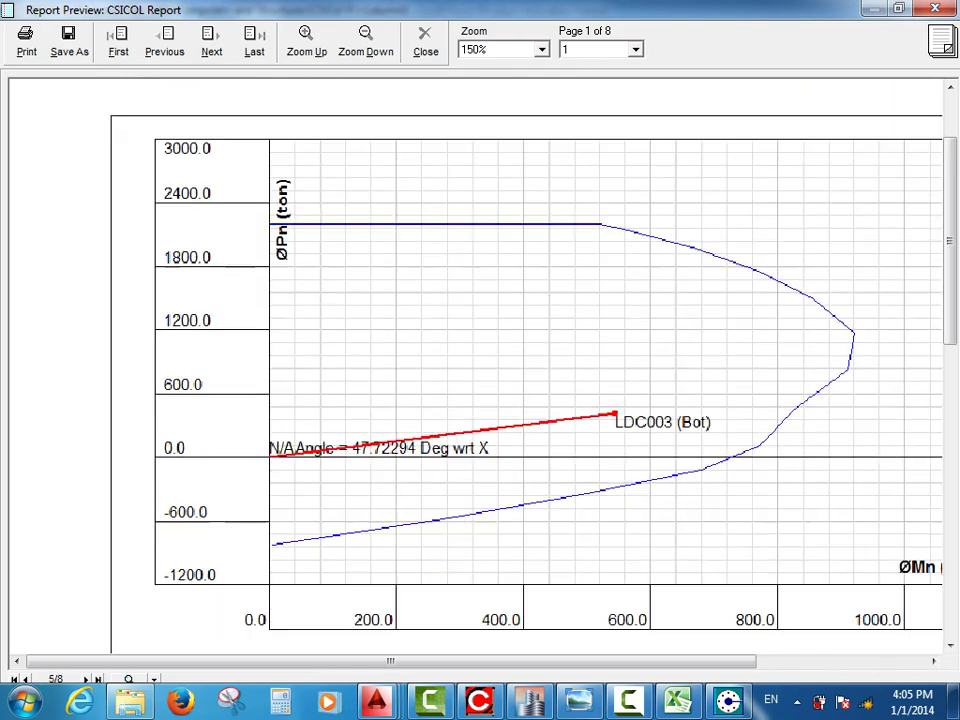
scroll(475, 360, "down", 10)
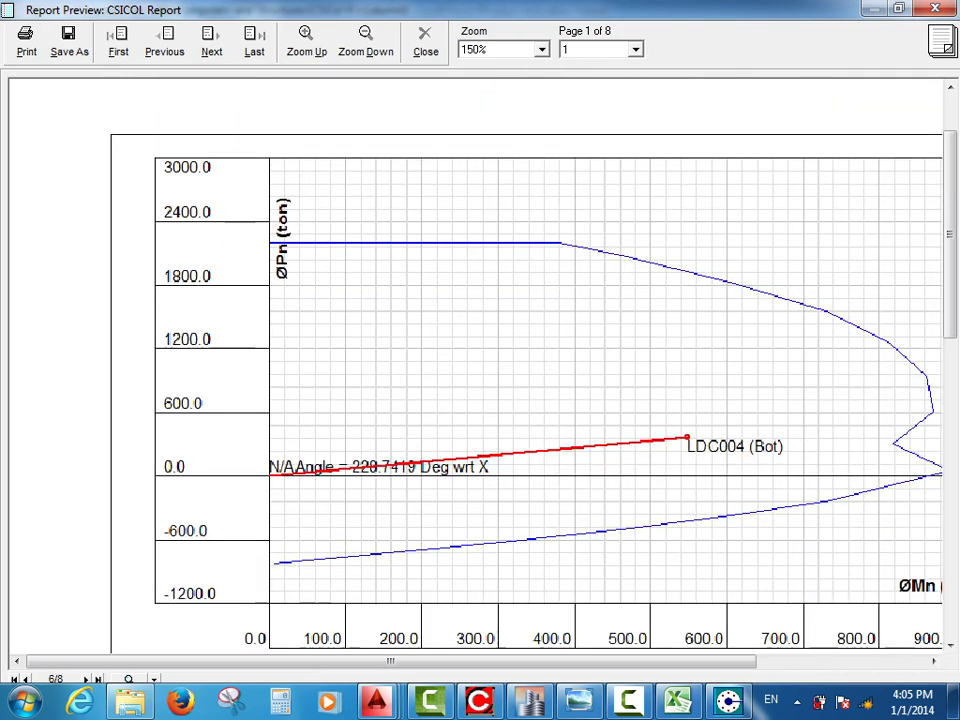
scroll(475, 360, "down", 10)
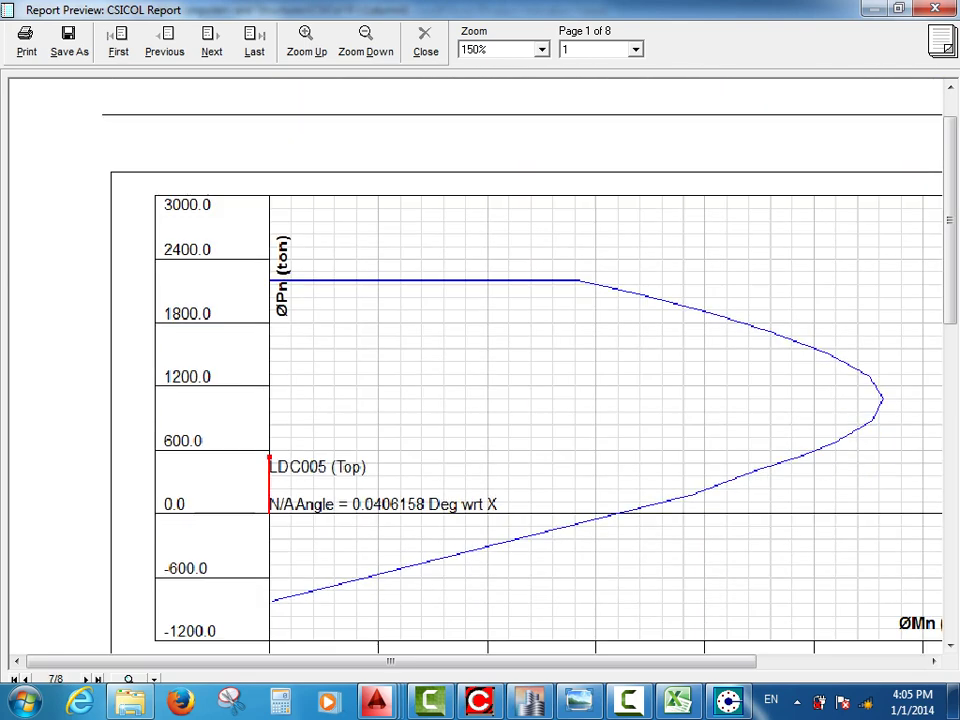
scroll(475, 360, "down", 10)
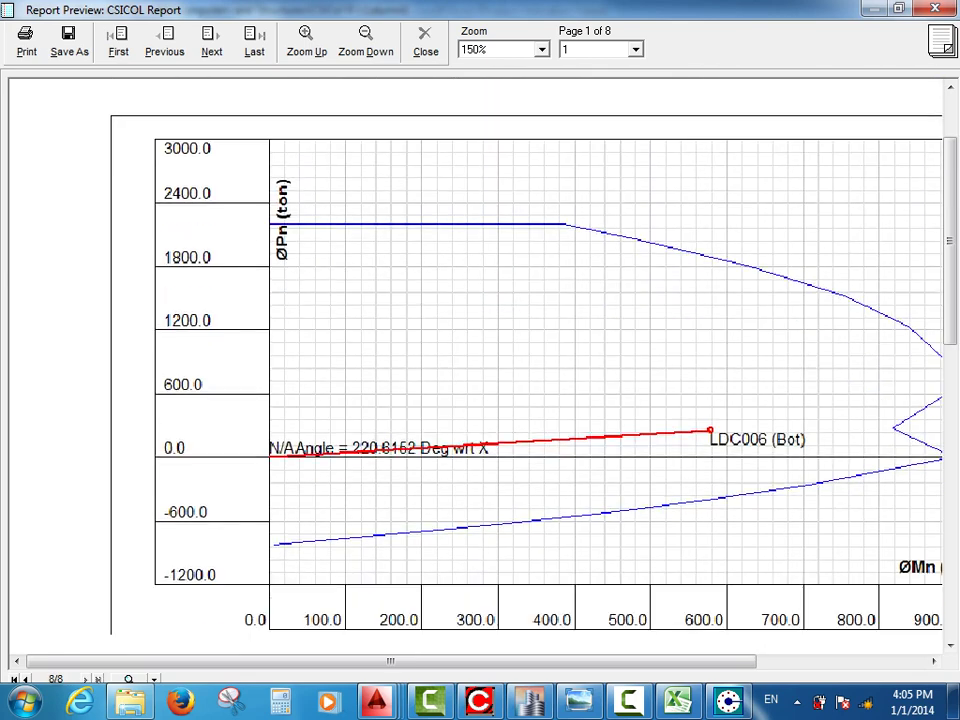
scroll(475, 360, "down", 10)
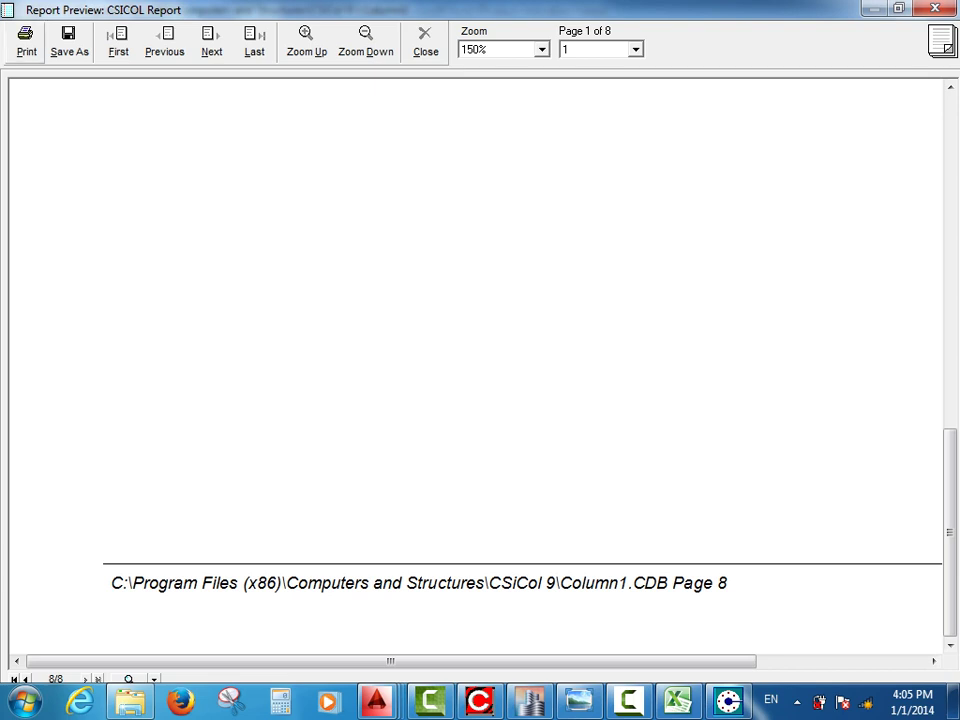
Open the report's print setup and select Foxit Reader PDF Printer as the printer.
left_click(26, 40)
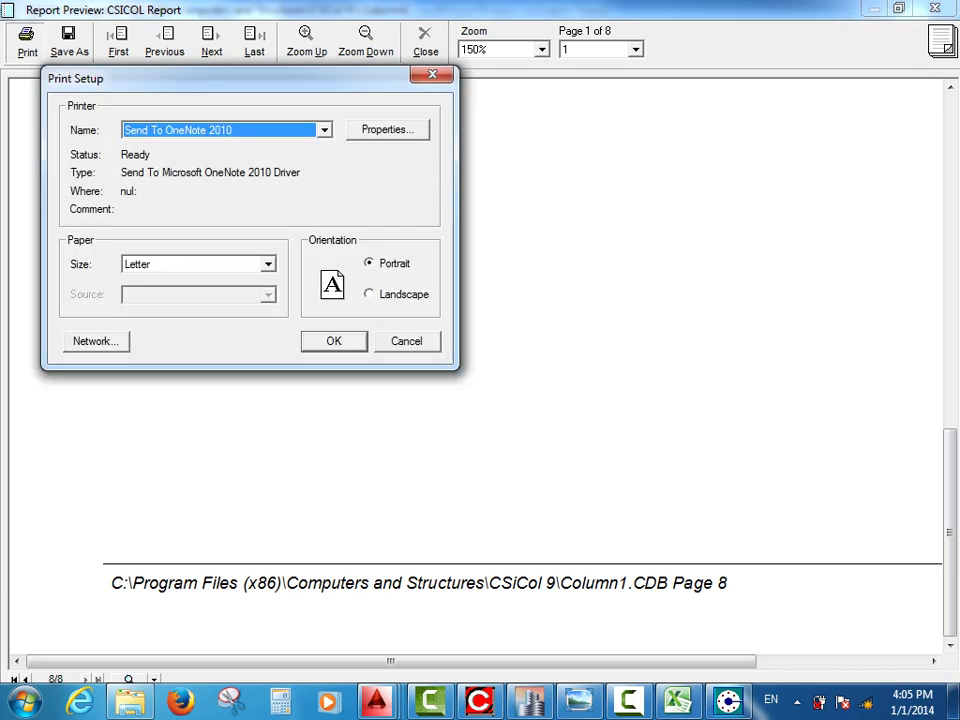
left_click(324, 130)
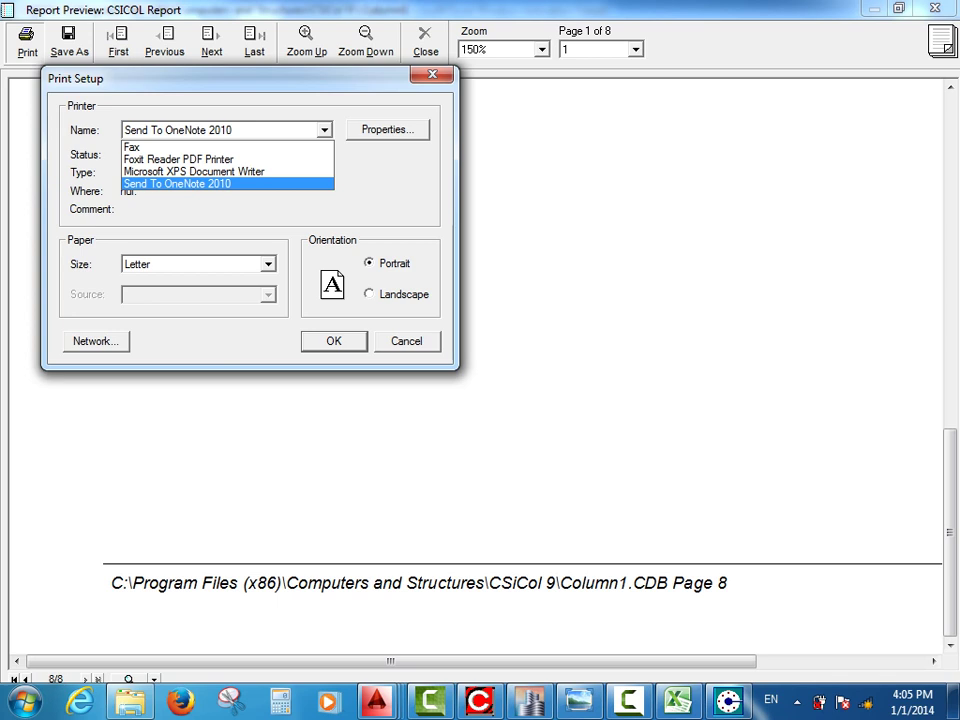
key("Up")
key("Up")
key("Return")
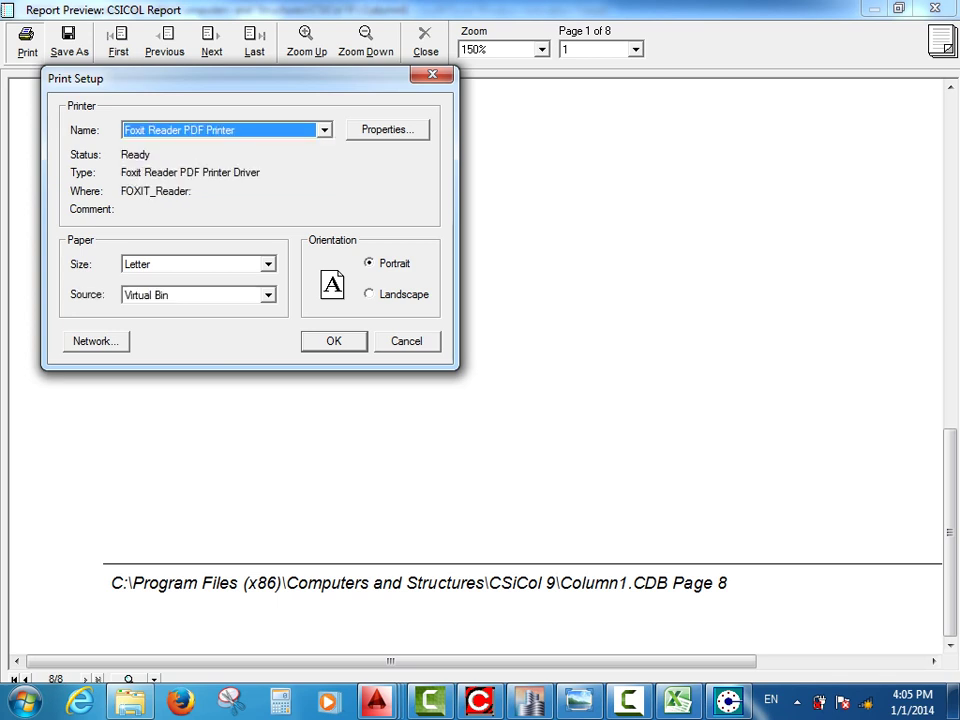
Set the paper size to A4 and send the report to the PDF printer.
left_click(268, 264)
scroll(200, 336, "up", 15)
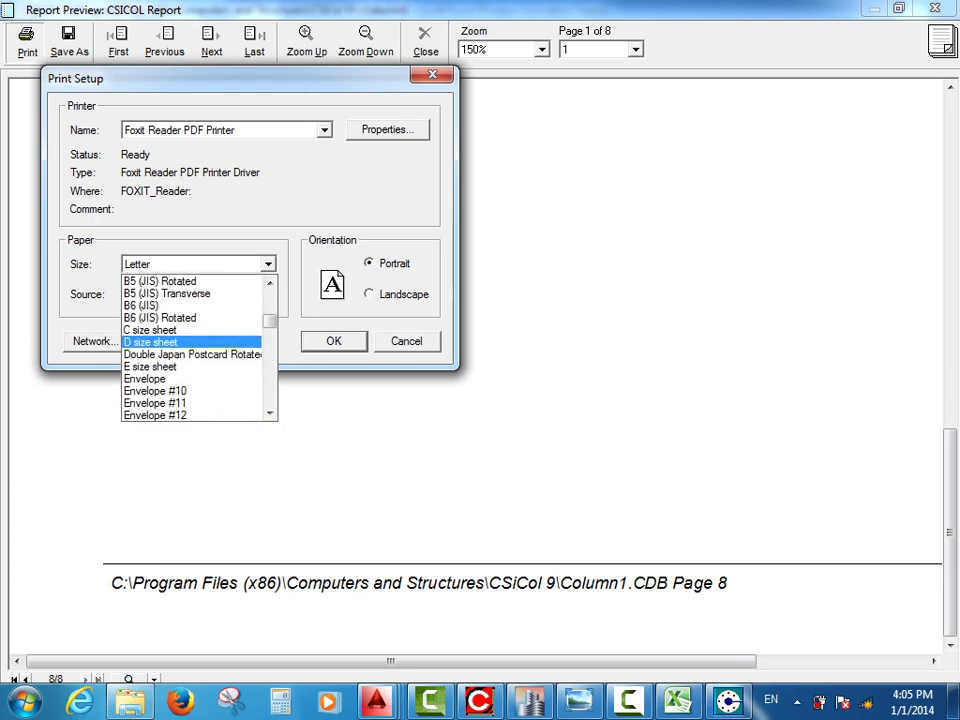
scroll(198, 360, "up", 8)
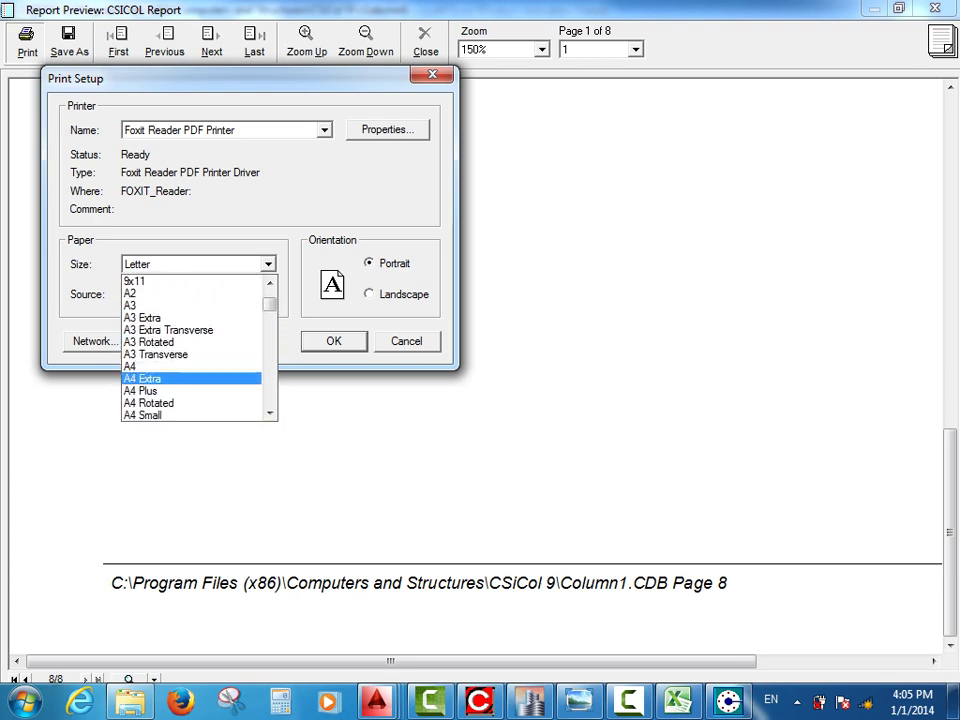
left_click(140, 367)
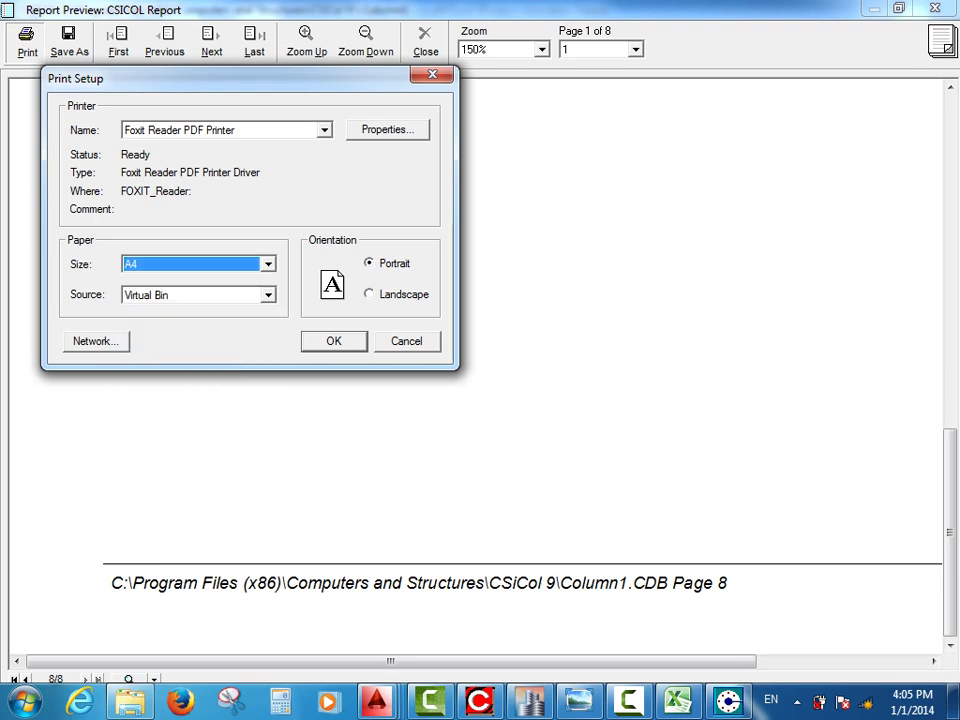
key("Return")
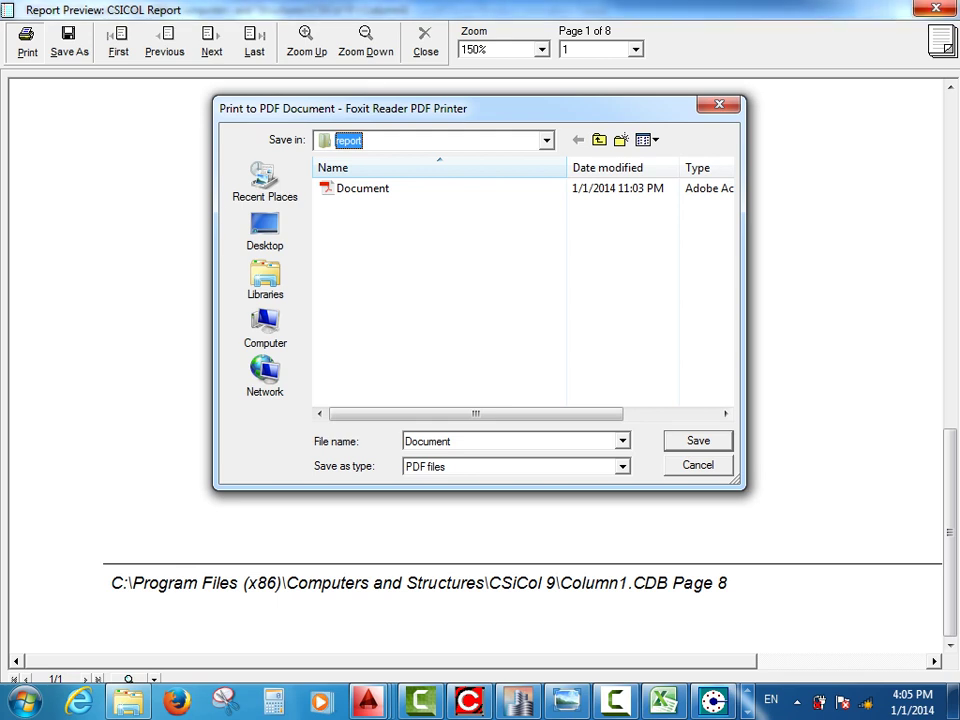
Browse the PDF save location to the Course CSI Diploma folder inside BAhtim 2 on the D drive.
left_click(265, 231)
left_click(418, 233)
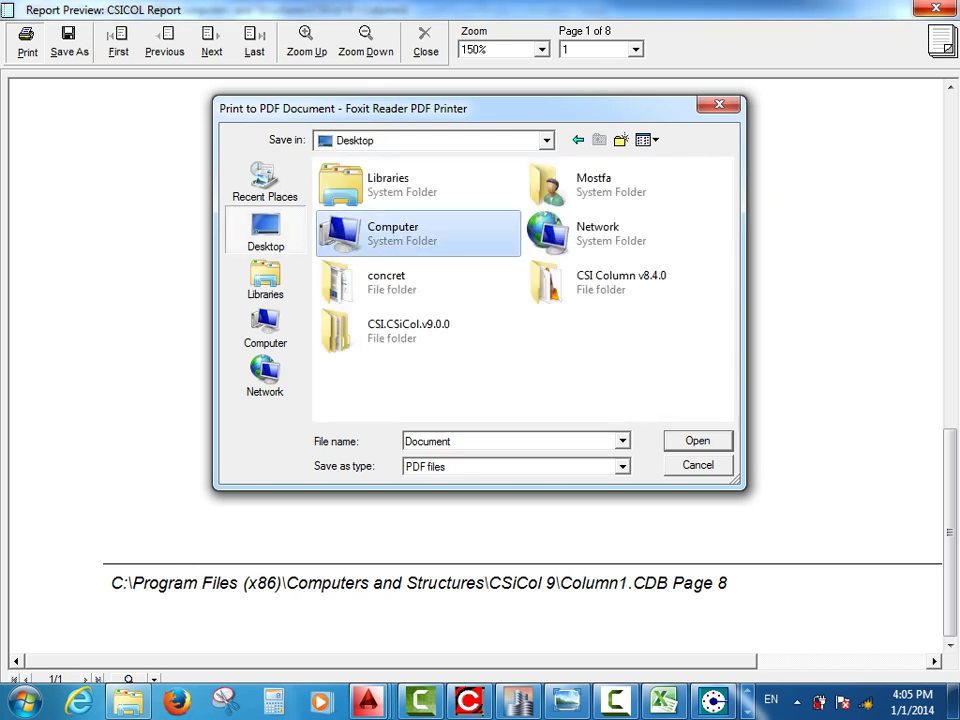
double_click(392, 232)
double_click(396, 251)
scroll(400, 330, "down", 2)
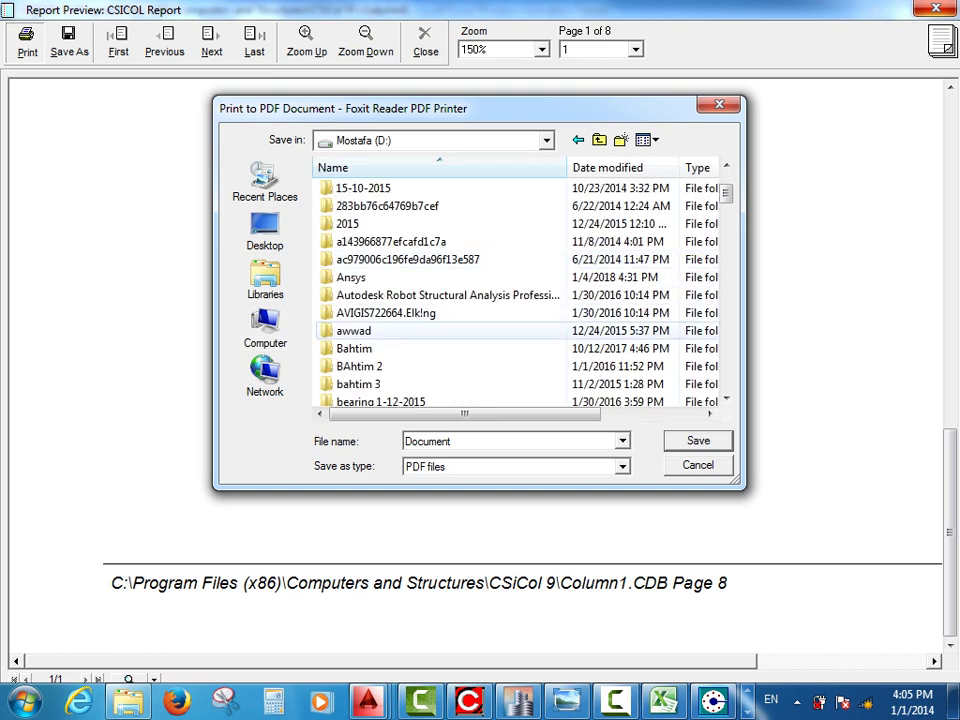
double_click(358, 366)
double_click(410, 222)
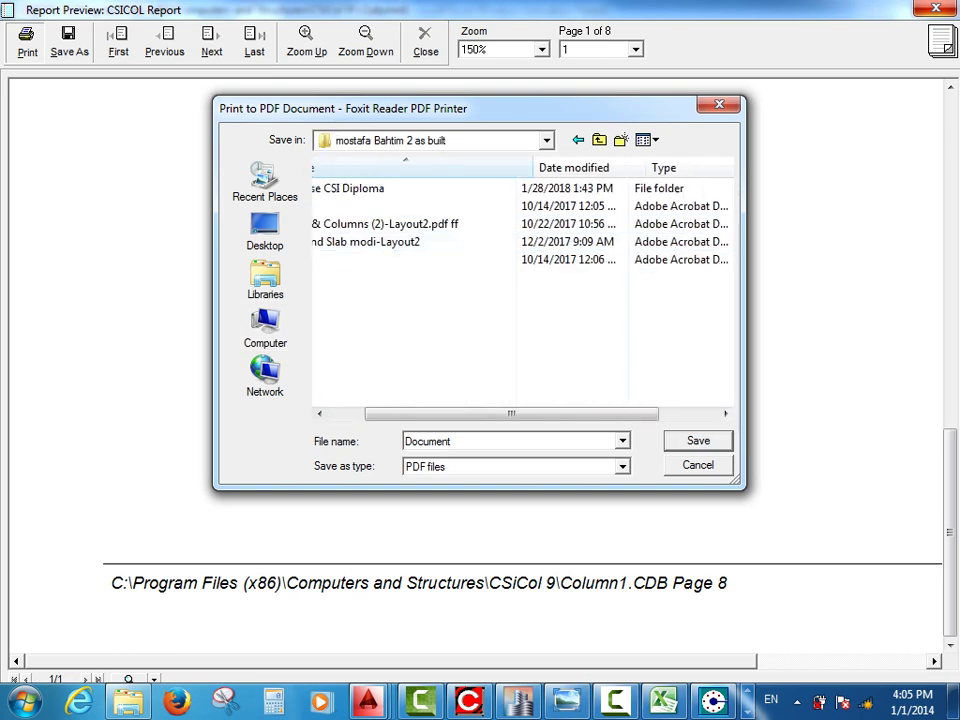
double_click(390, 188)
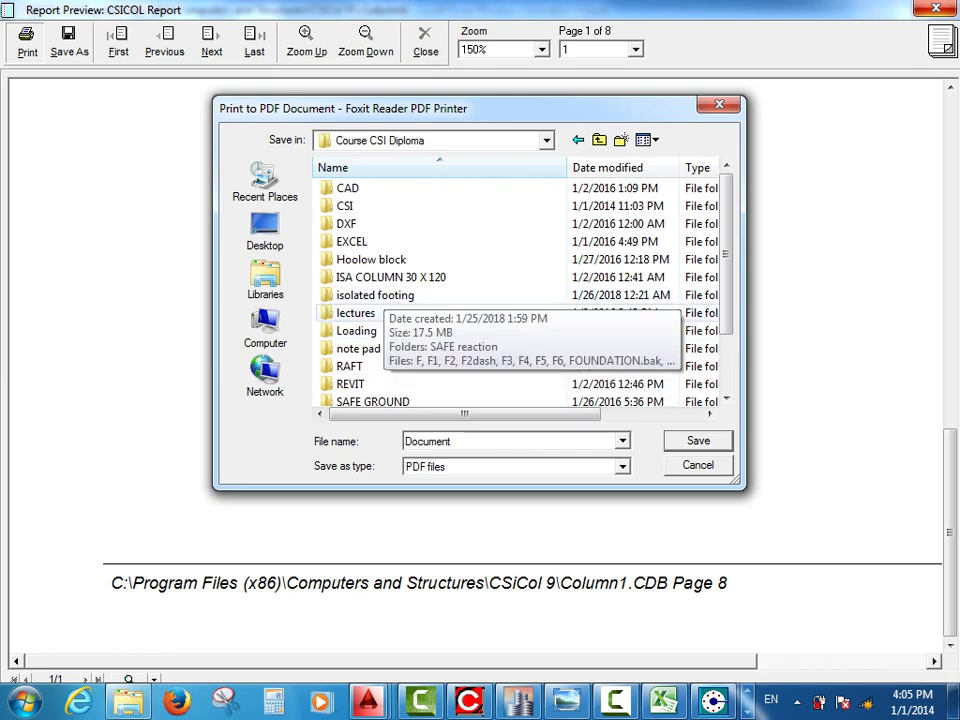
Save the report as the PDF file Document in the CORE folder under lectures.
scroll(400, 330, "down", 1)
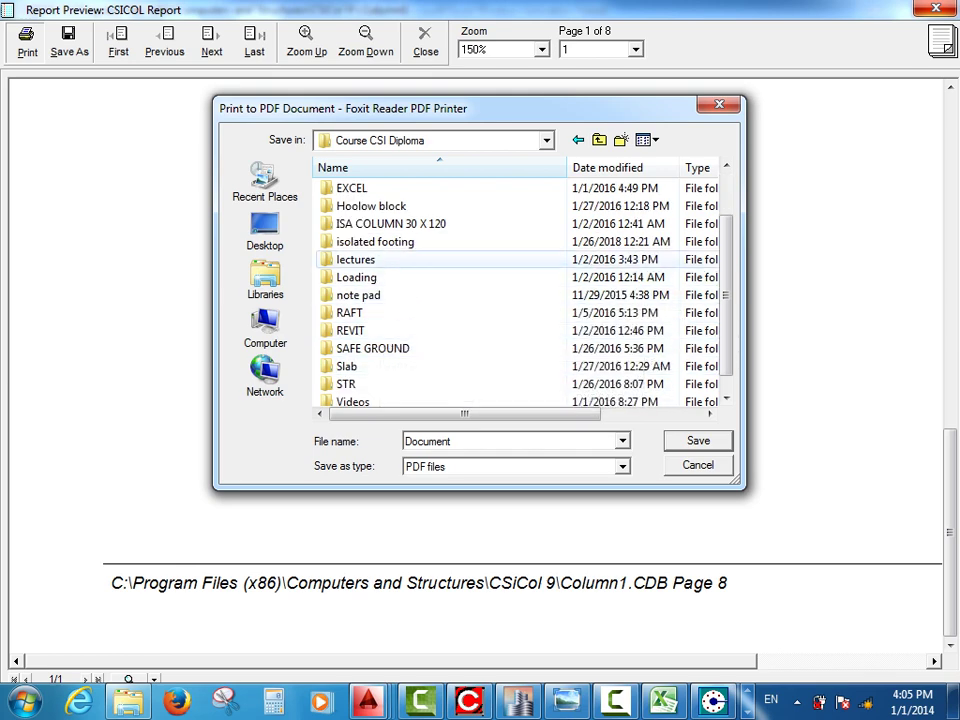
double_click(355, 259)
double_click(348, 205)
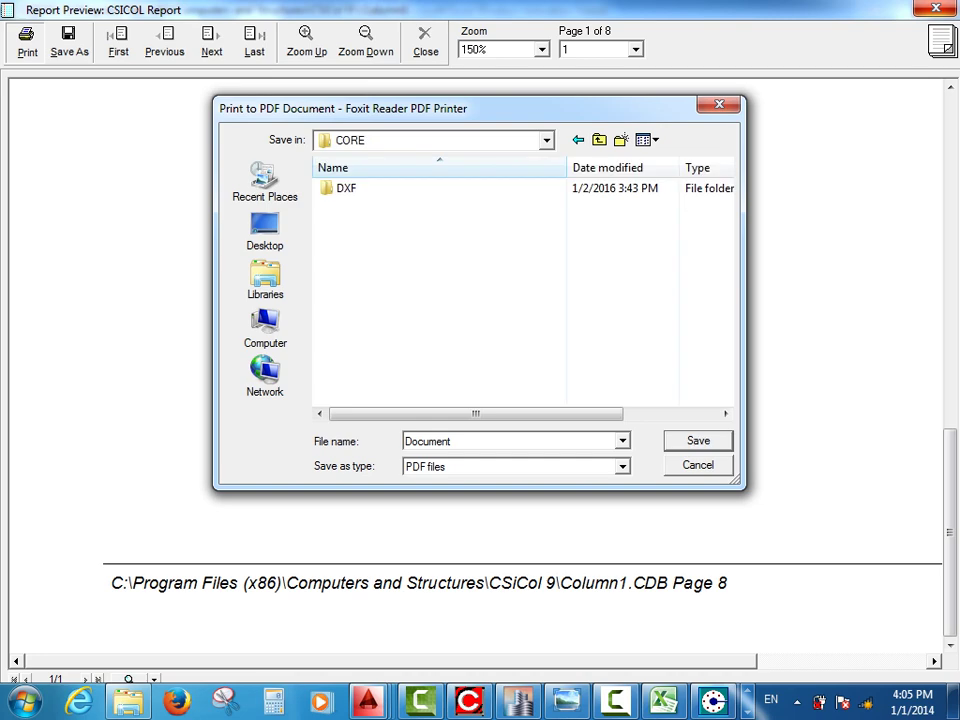
key("Return")
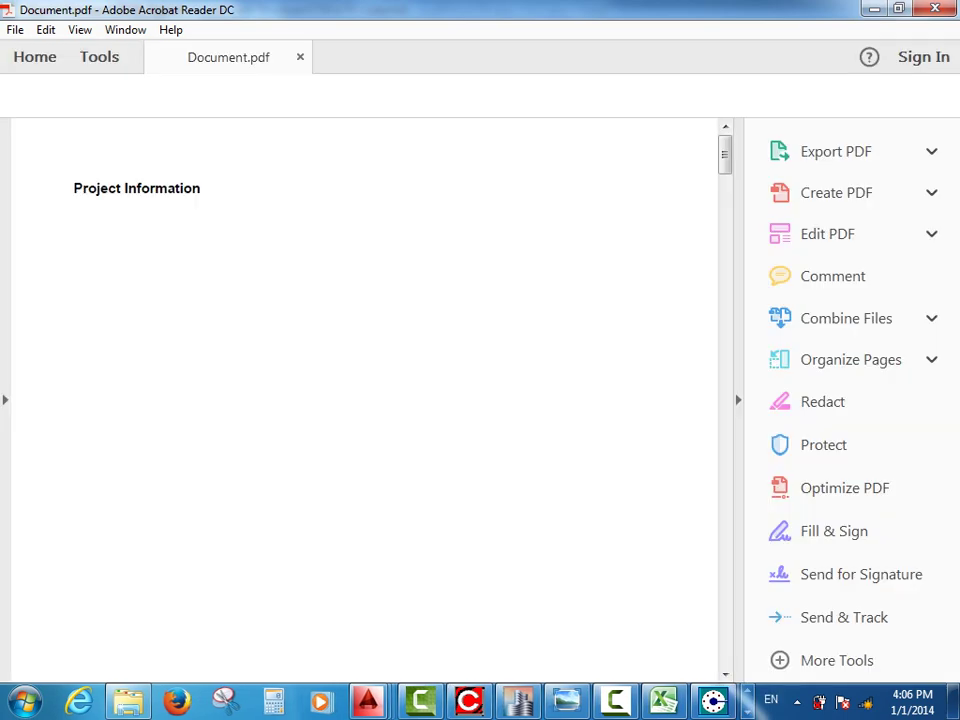
Look through the saved PDF report's load results and interaction diagrams up to page 8, and close it with the report preview.
scroll(364, 400, "down", 12)
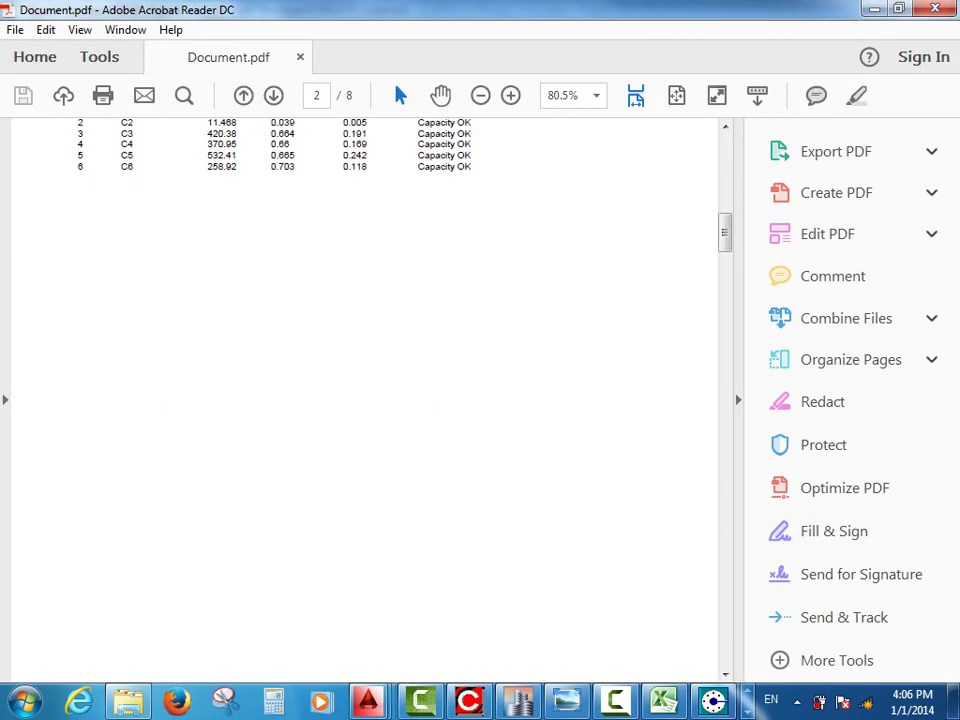
scroll(365, 400, "down", 20)
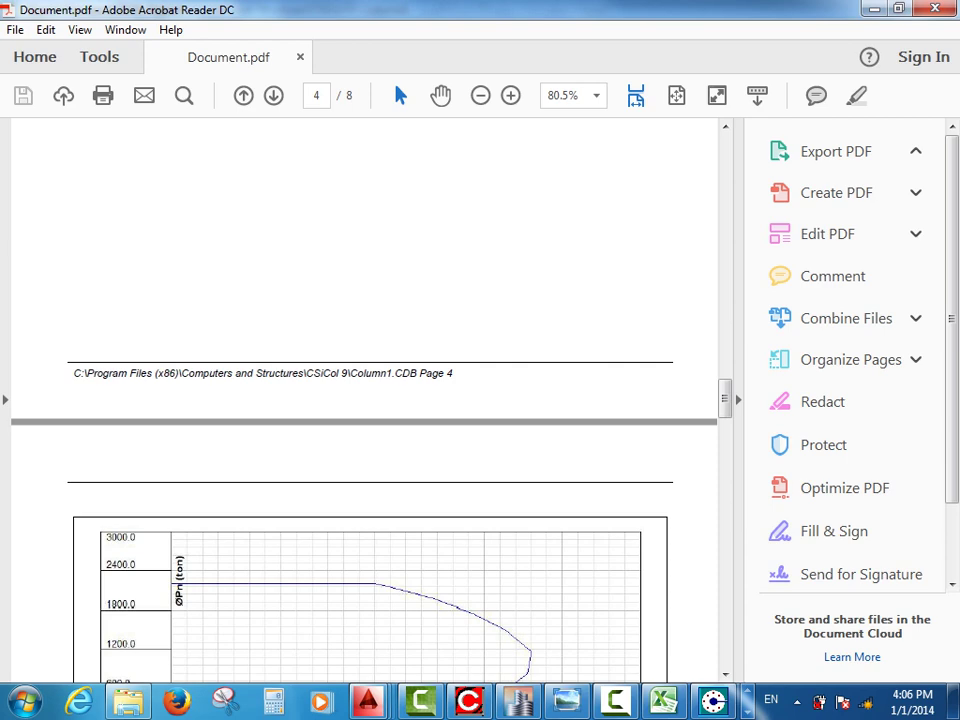
scroll(365, 400, "down", 20)
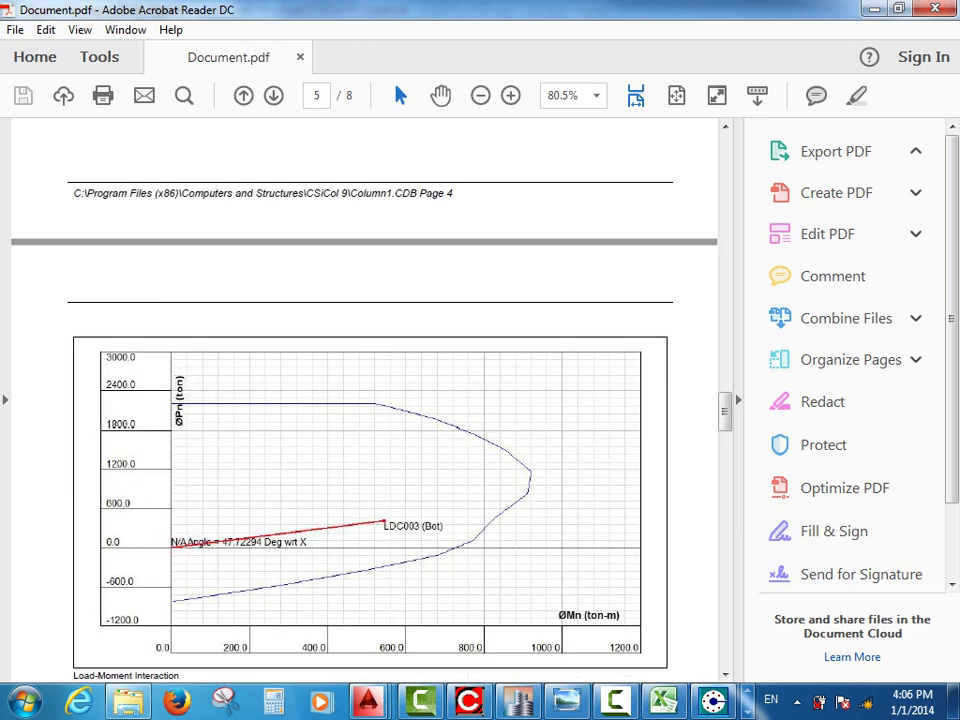
scroll(365, 400, "down", 20)
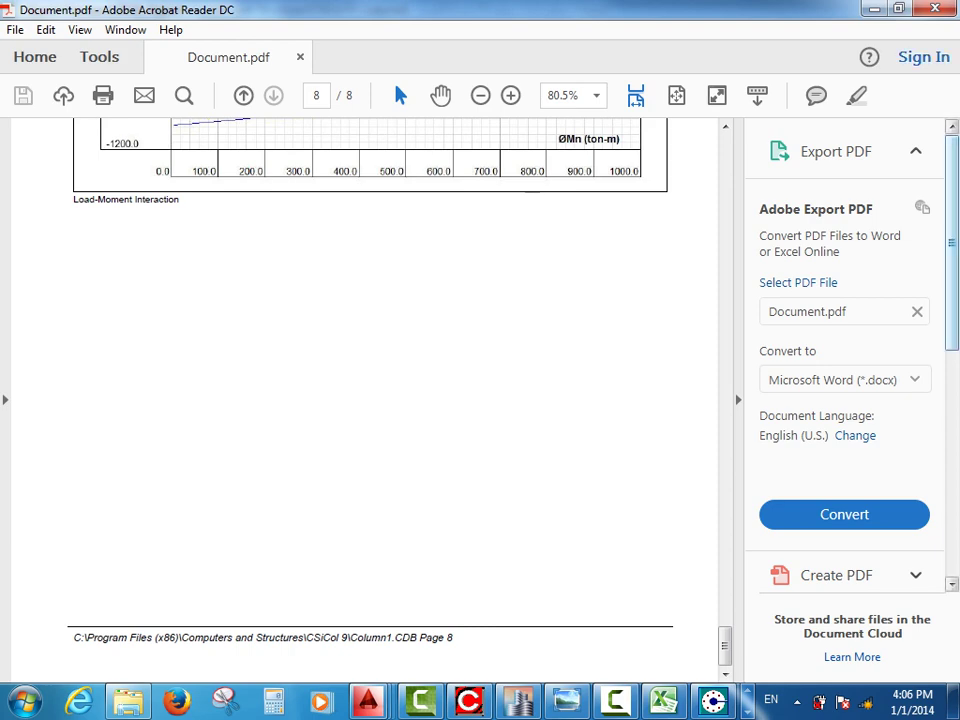
left_click(935, 8)
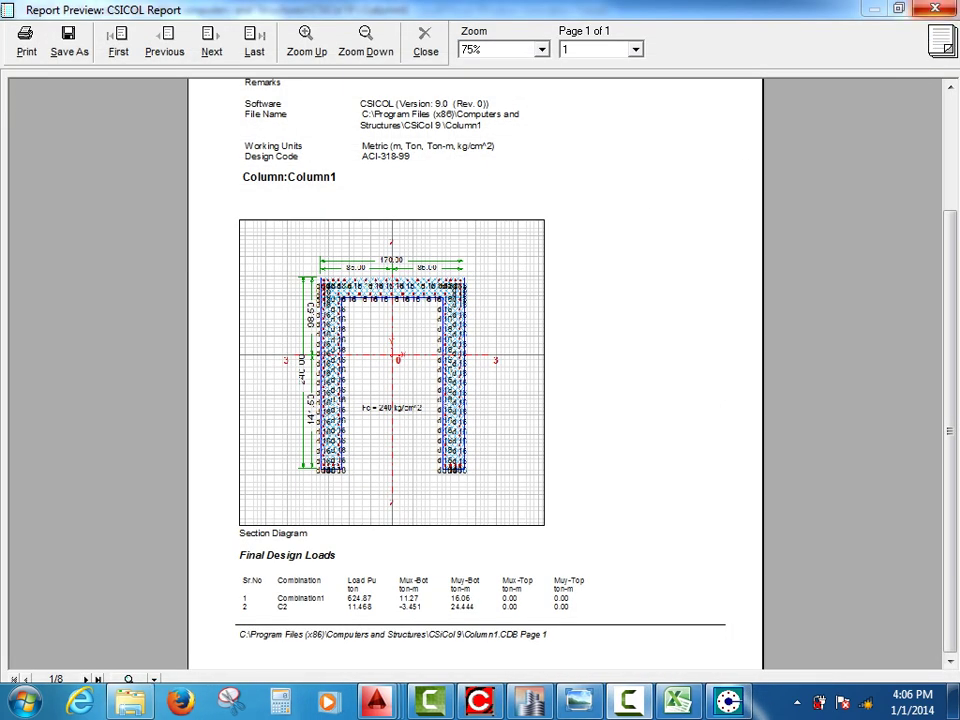
left_click(935, 8)
Cancel the pending copy in the Pier Forces worksheet and bring up the photo of the handwritten shear wall notes.
left_click(873, 8)
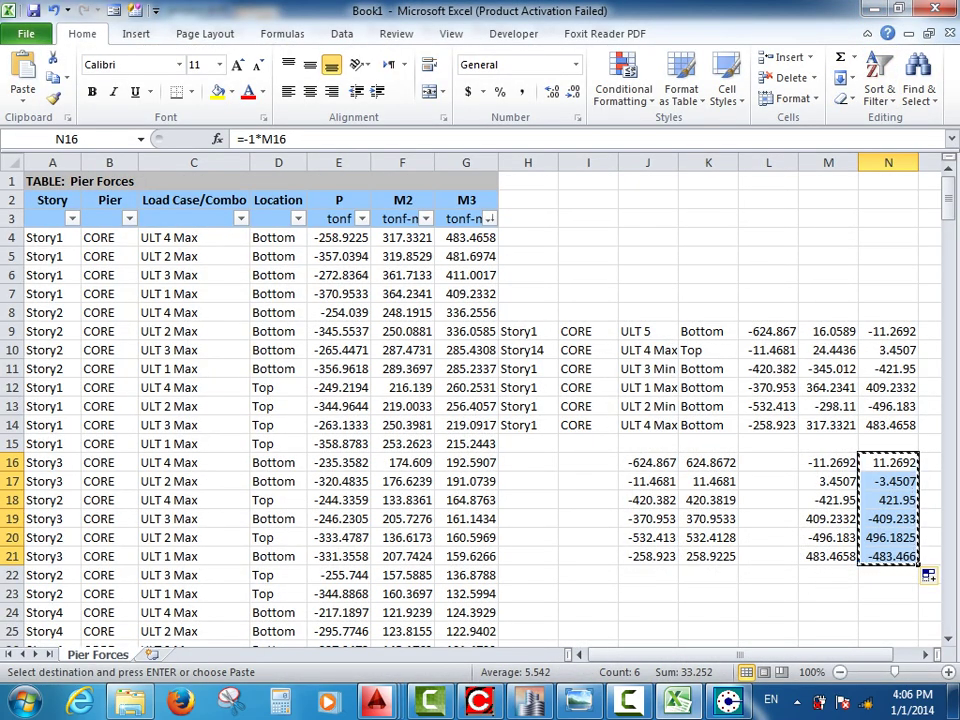
key("Escape")
left_click(828, 444)
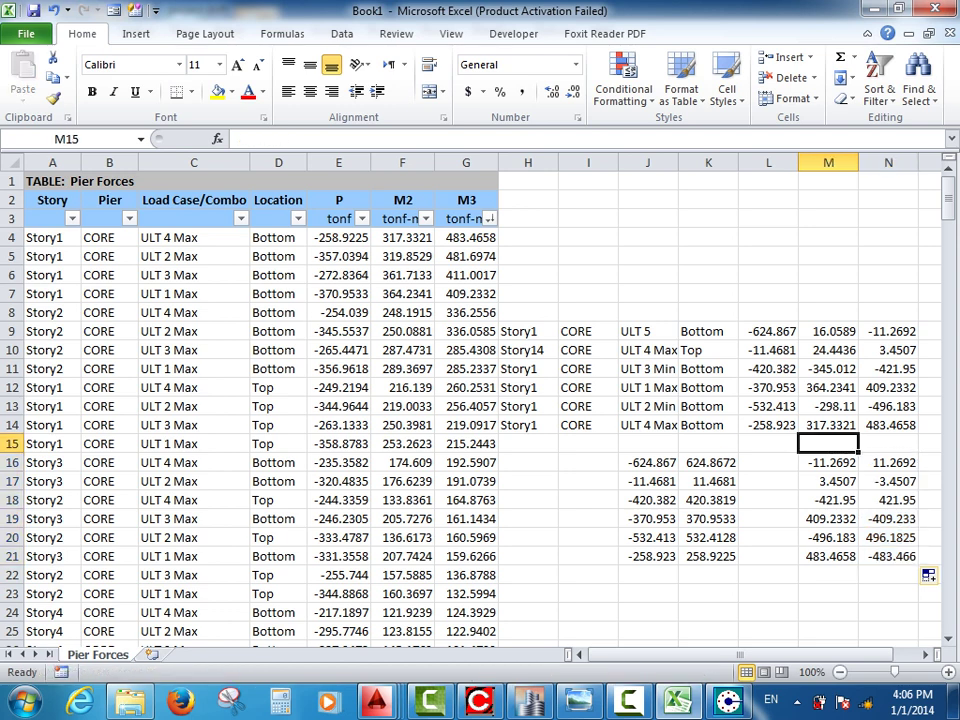
left_click(874, 9)
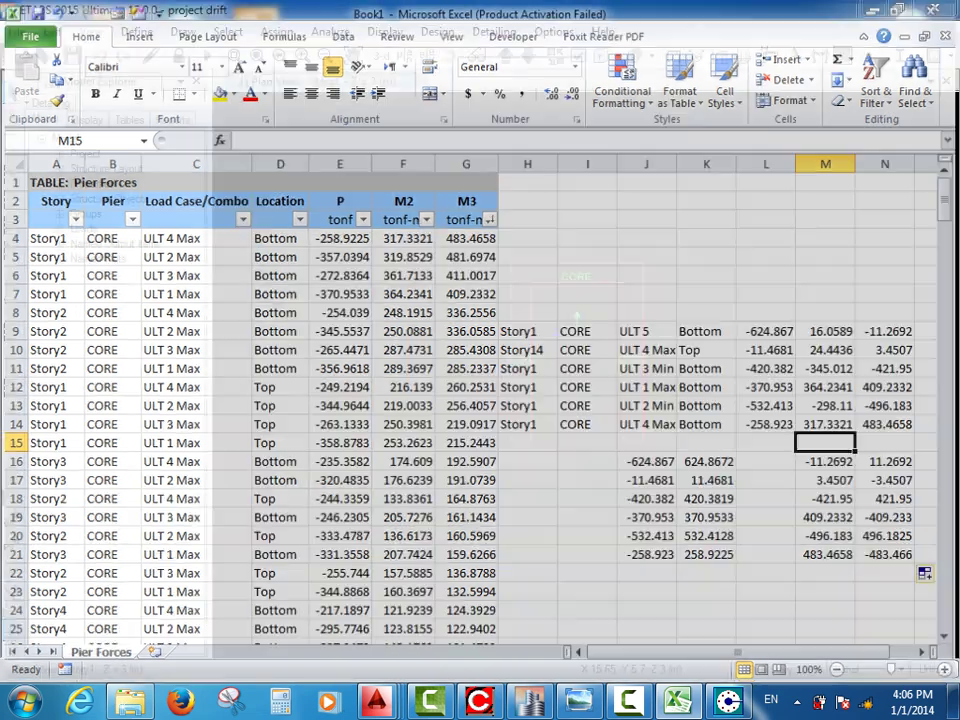
left_click(874, 9)
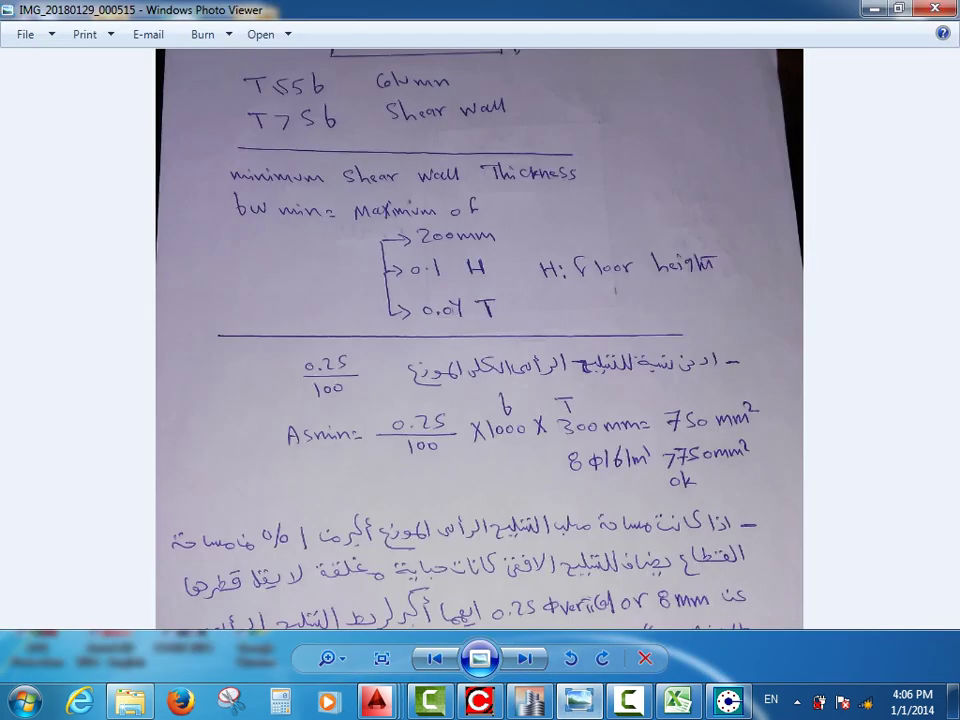
Examine the handwritten notes on the column versus shear wall criterion, minimum wall thickness, minimum vertical reinforcement and the 1% ratio check.
left_click_drag(480, 280, 480, 435)
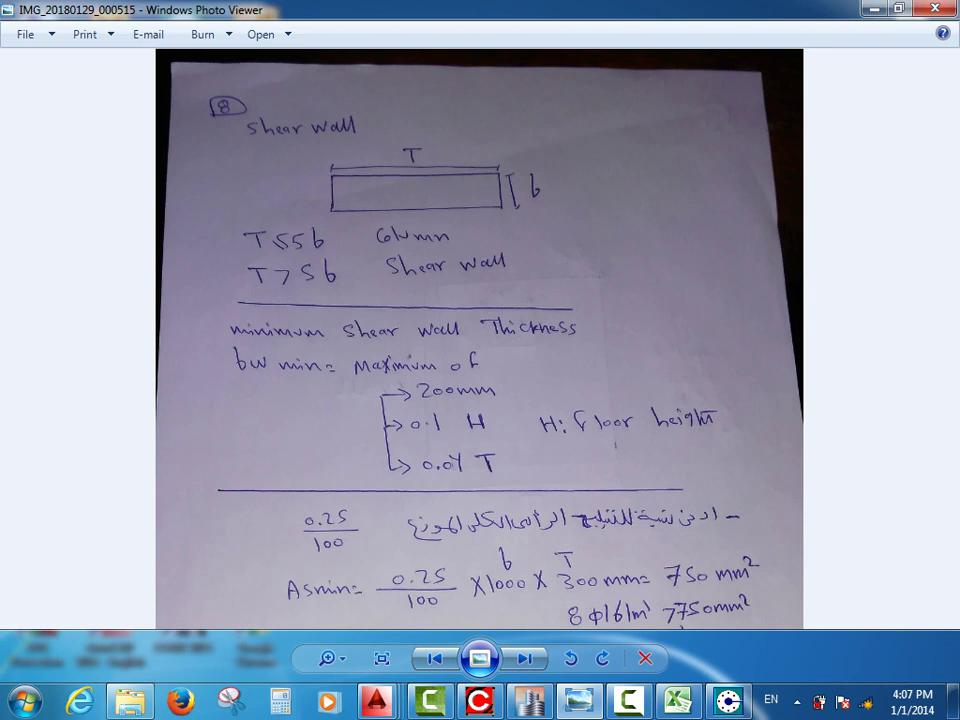
scroll(480, 400, "down", 1)
scroll(480, 400, "up", 2)
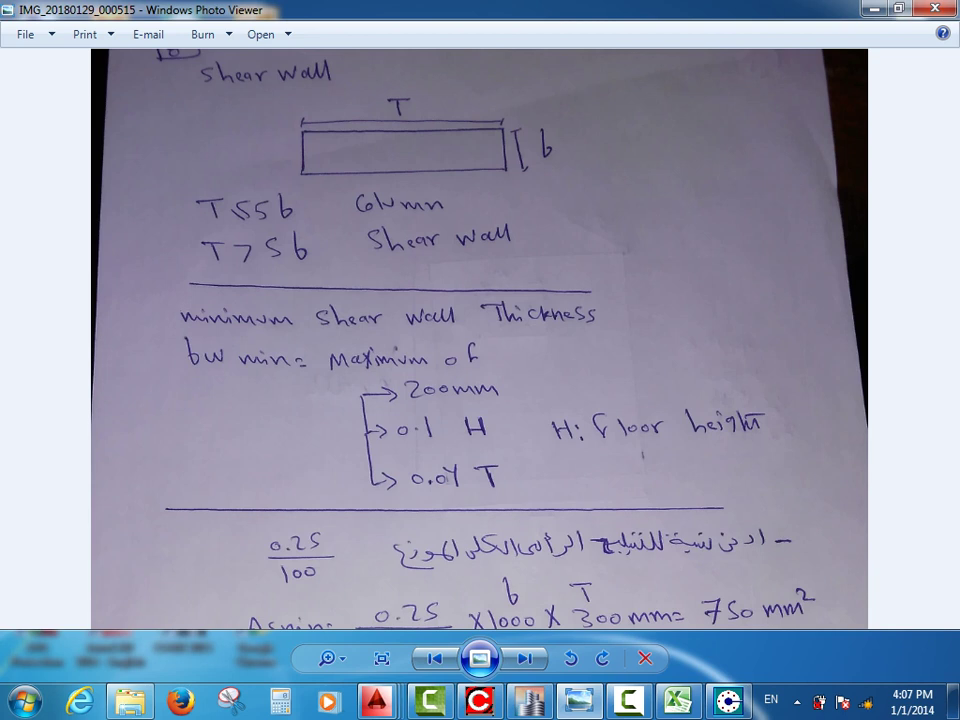
left_click_drag(480, 420, 480, 258)
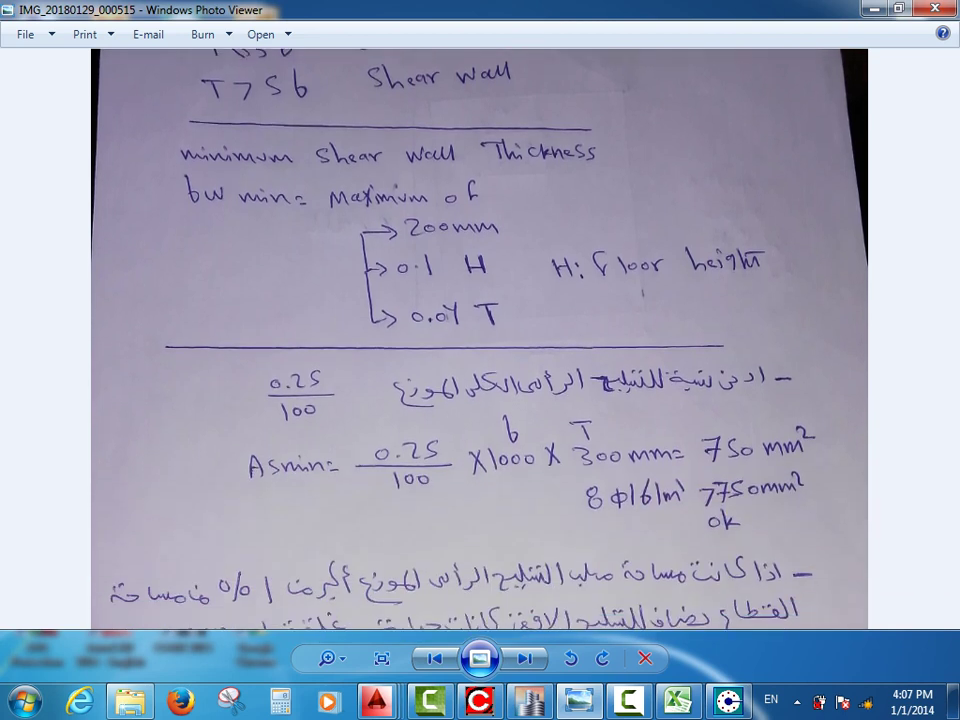
key("Down")
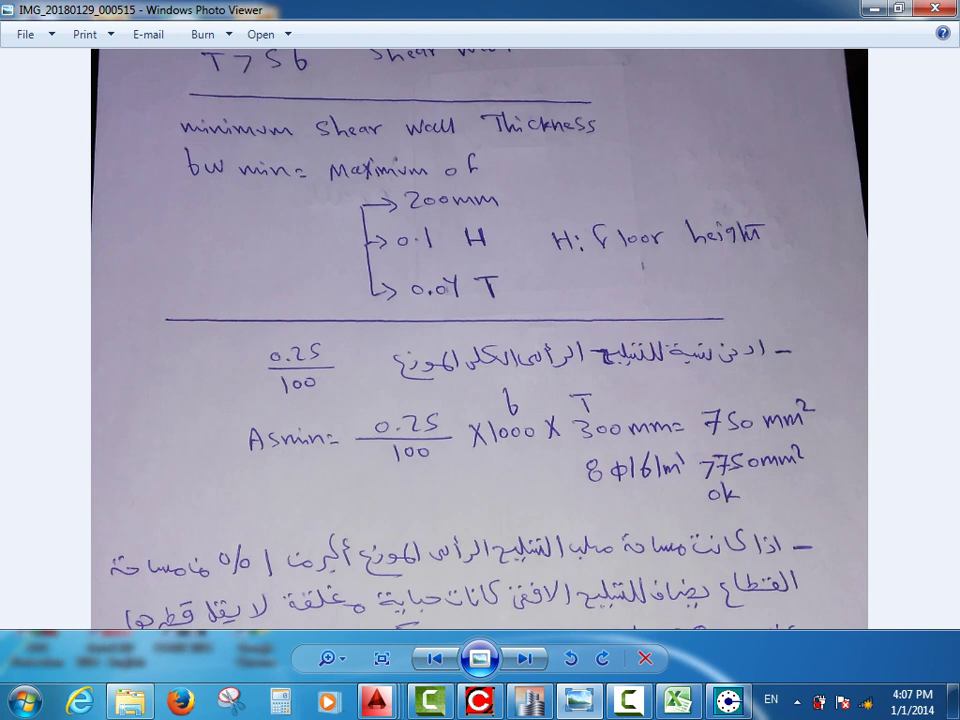
left_click_drag(603, 353, 603, 152)
scroll(480, 340, "up", 1)
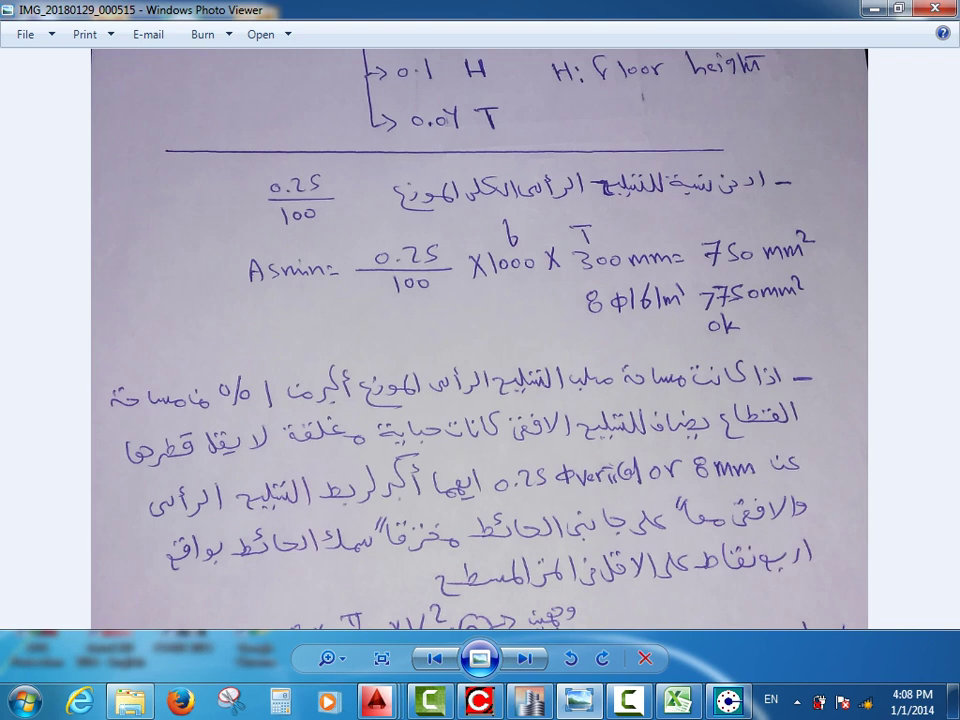
scroll(480, 340, "down", 3)
scroll(480, 543, "up", 3)
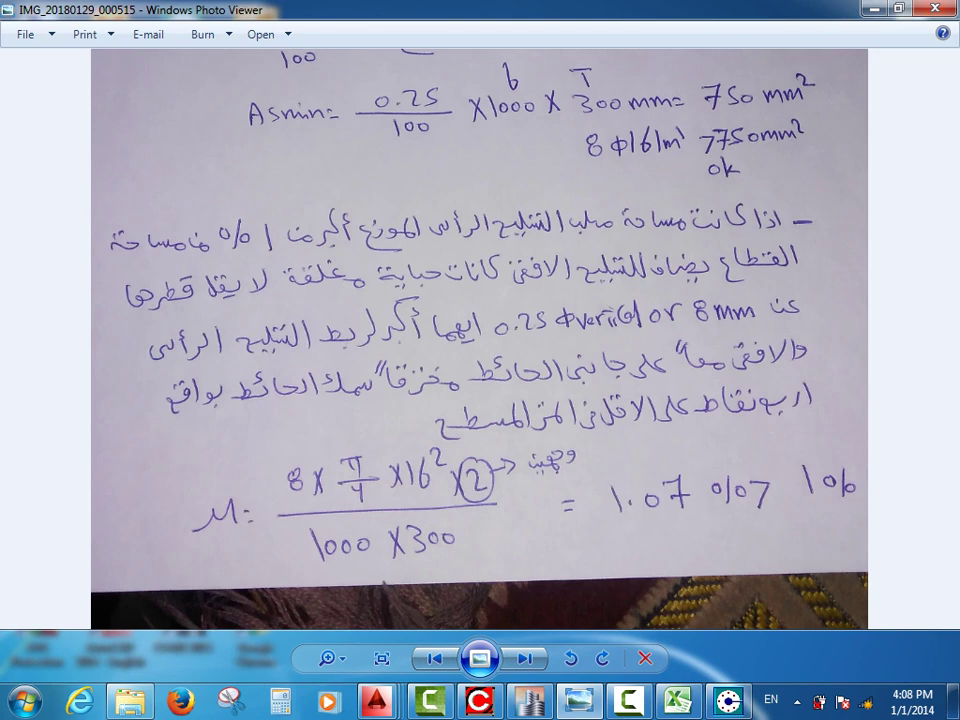
Switch to Axes & Columns.dwg in AutoCAD and examine the reinforcement labels along the upper wall of the U-shaped core section.
mouse_move(376, 700)
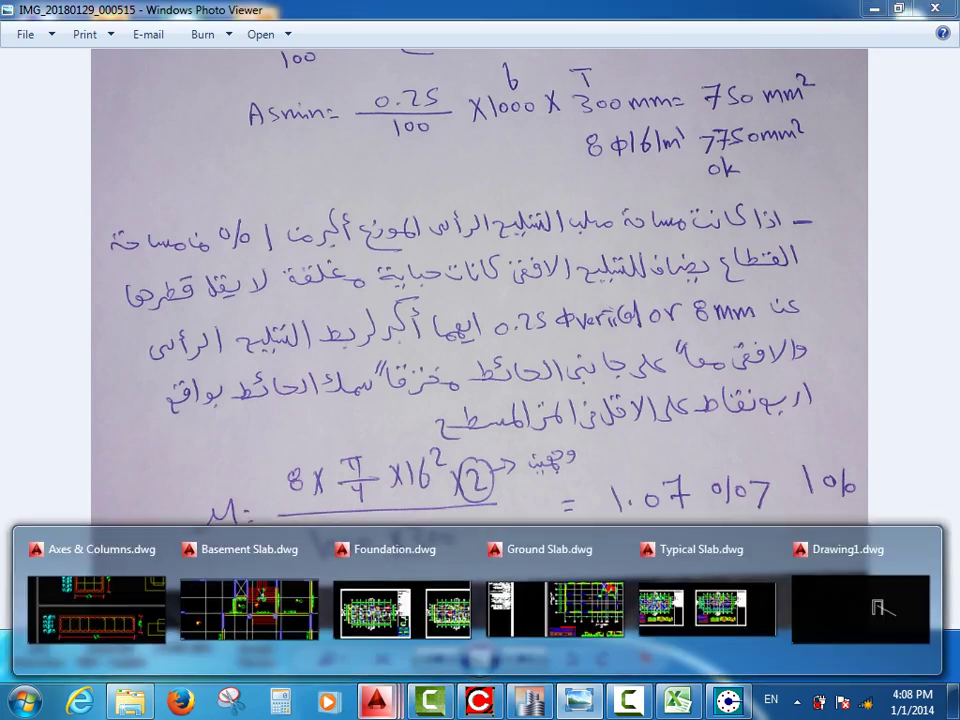
left_click(97, 605)
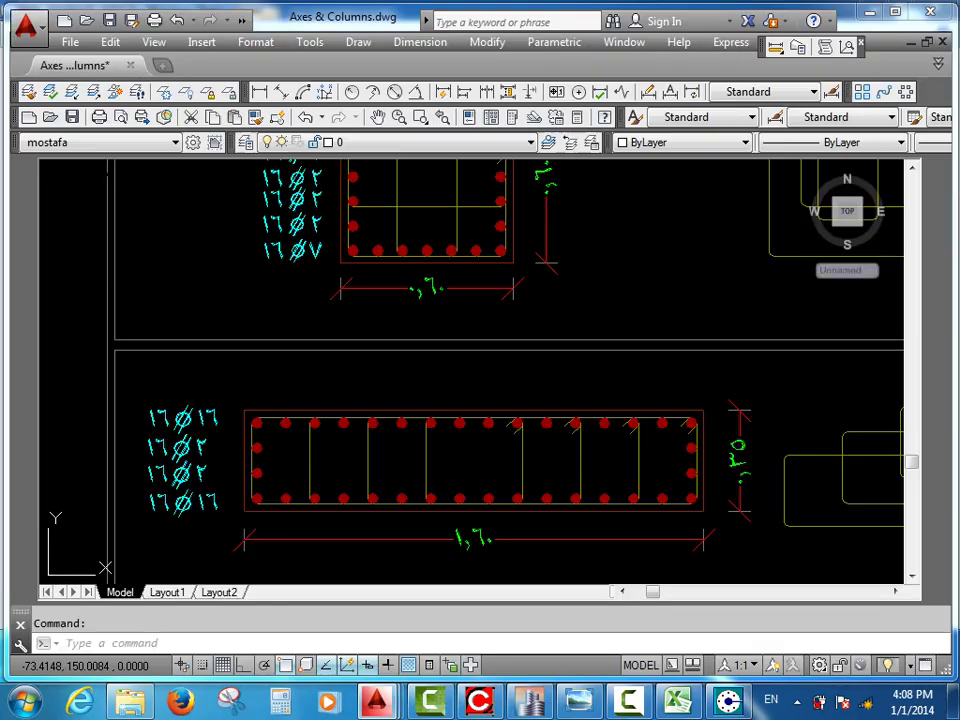
scroll(524, 372, "down", 8)
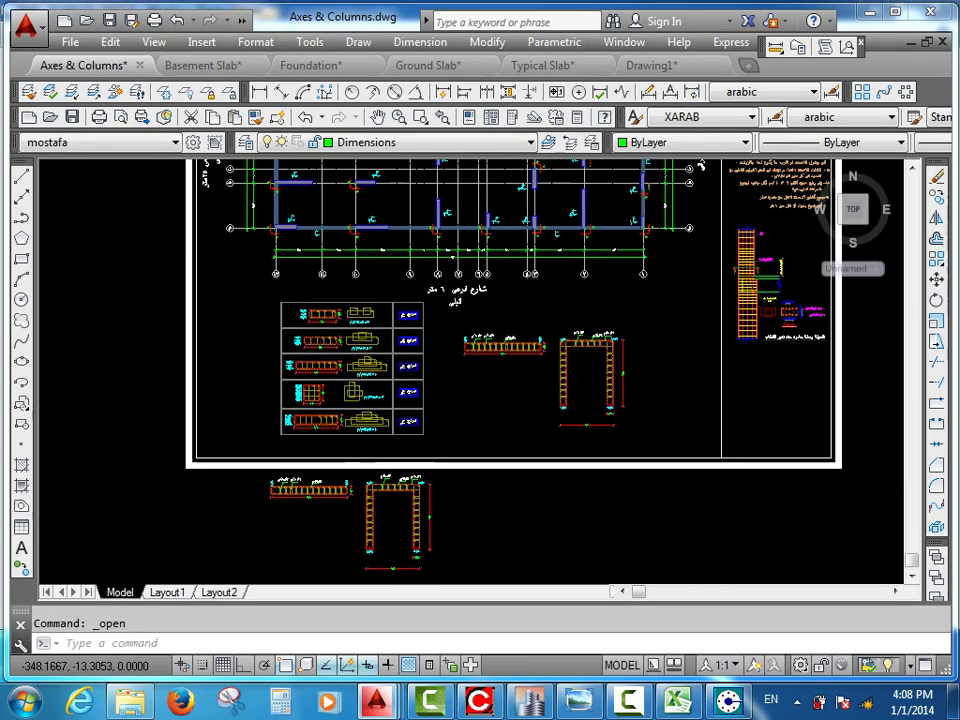
scroll(524, 372, "up", 8)
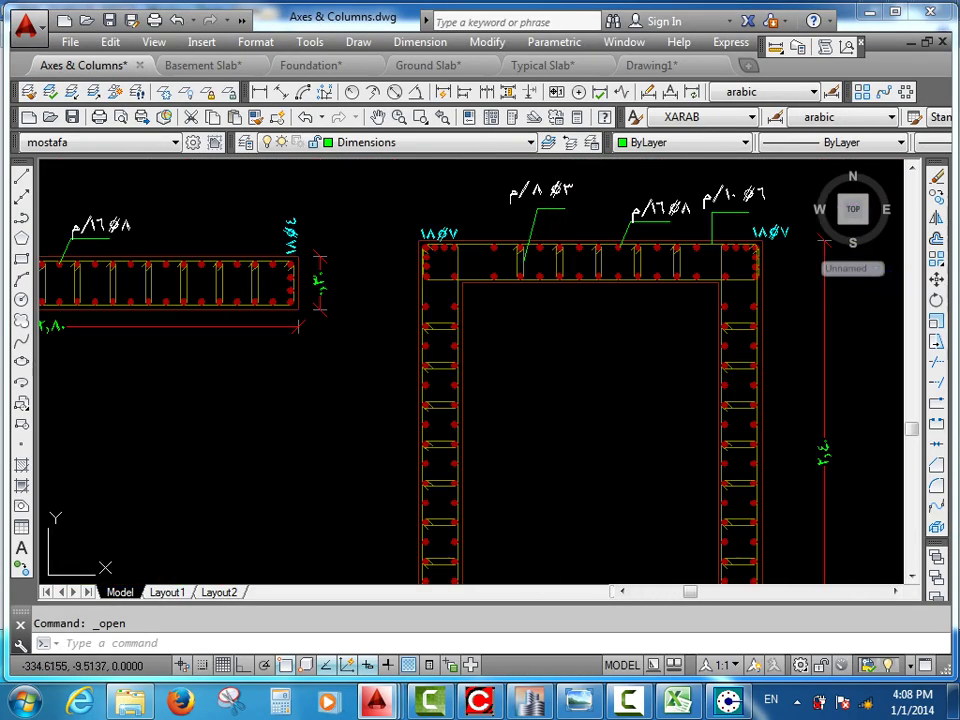
scroll(398, 352, "up", 3)
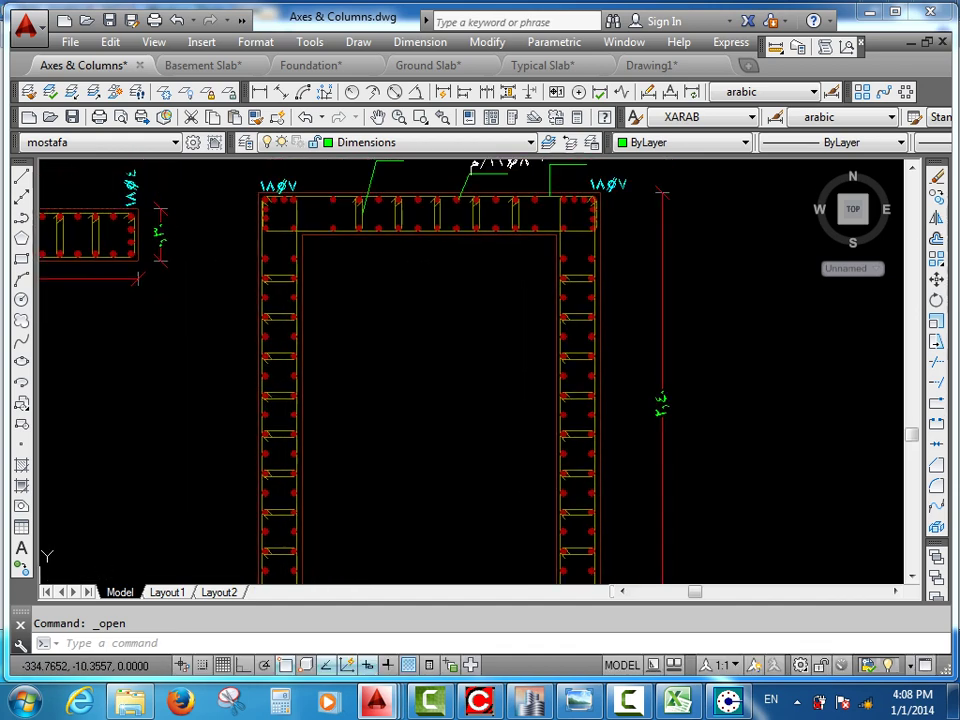
scroll(393, 307, "up", 3)
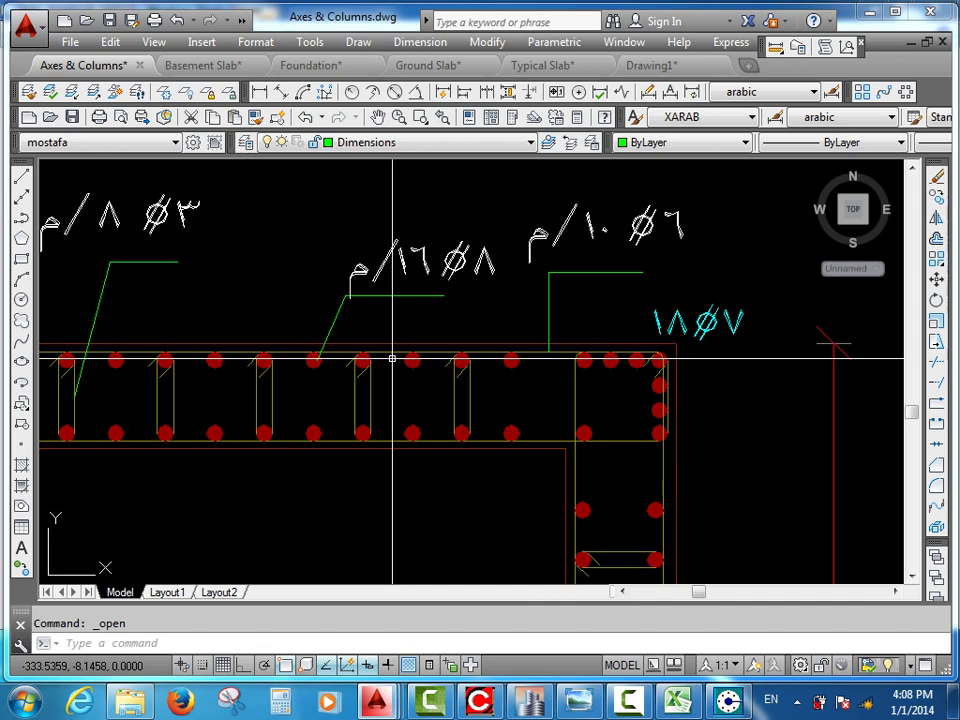
left_click_drag(585, 395, 548, 380)
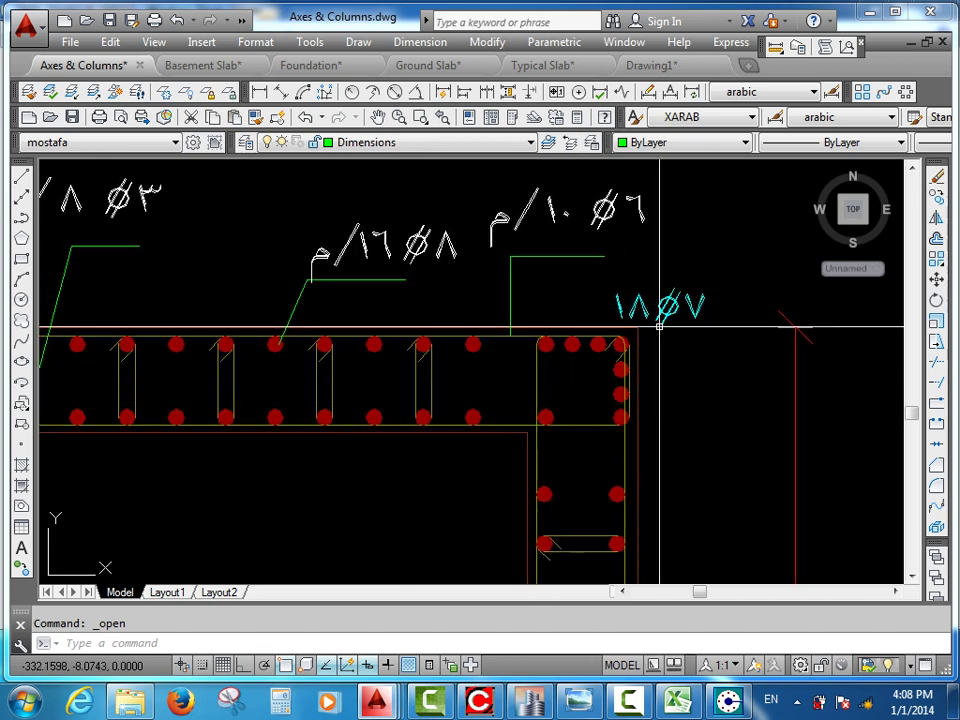
scroll(643, 300, "down", 5)
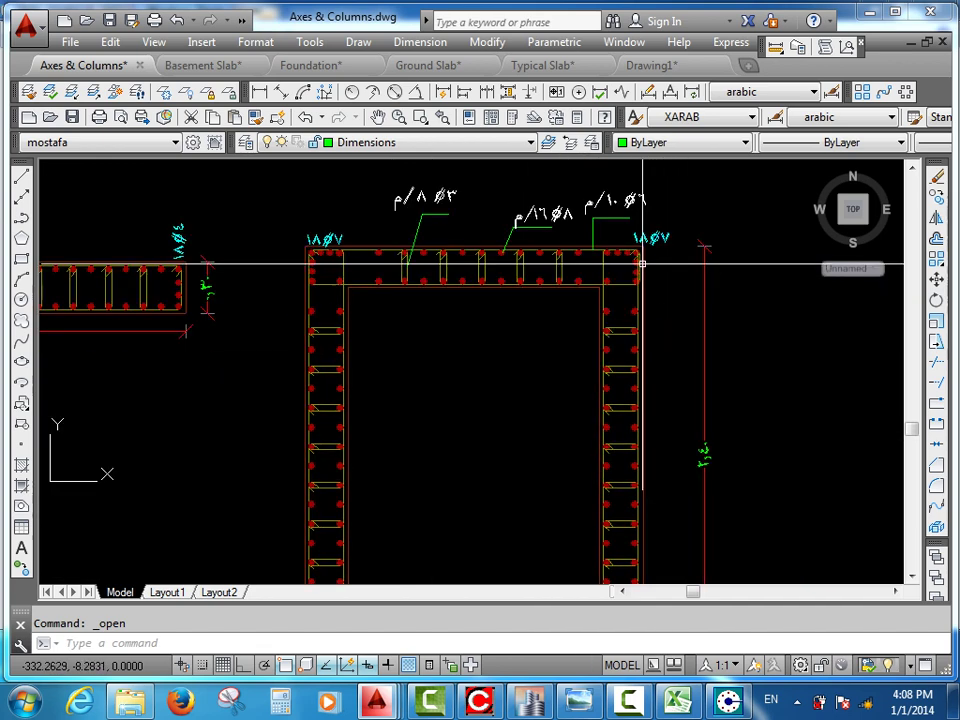
Examine the end bars and dimensions of the core's two legs, and the distributed bars and ties in its upper wall.
scroll(636, 440, "up", 4)
left_click_drag(622, 558, 631, 460)
scroll(635, 452, "up", 2)
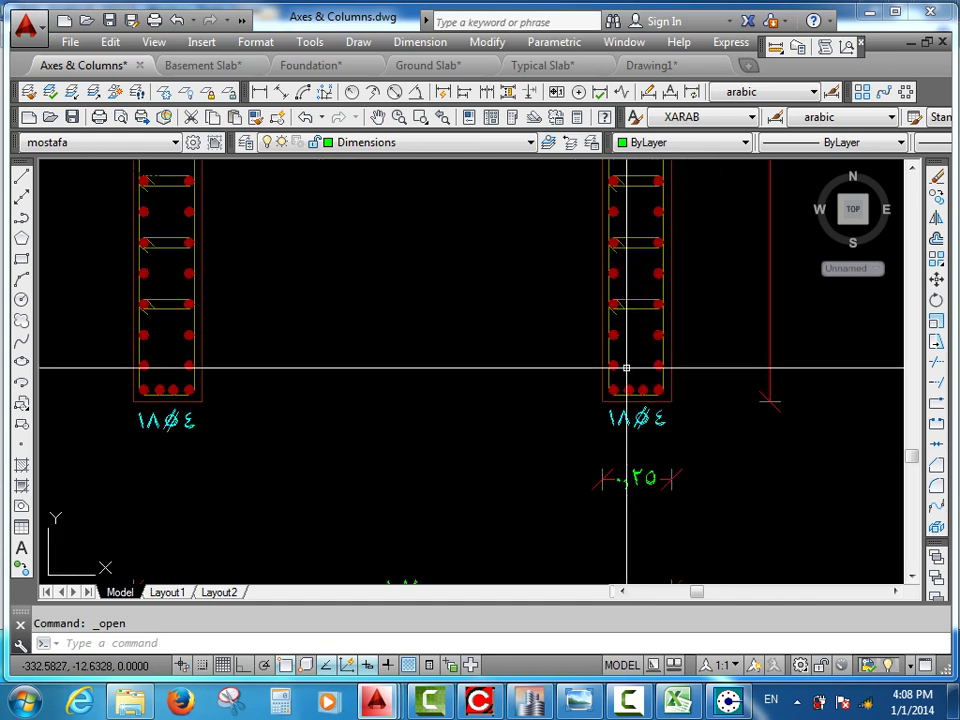
left_click_drag(519, 395, 611, 379)
scroll(324, 287, "down", 2)
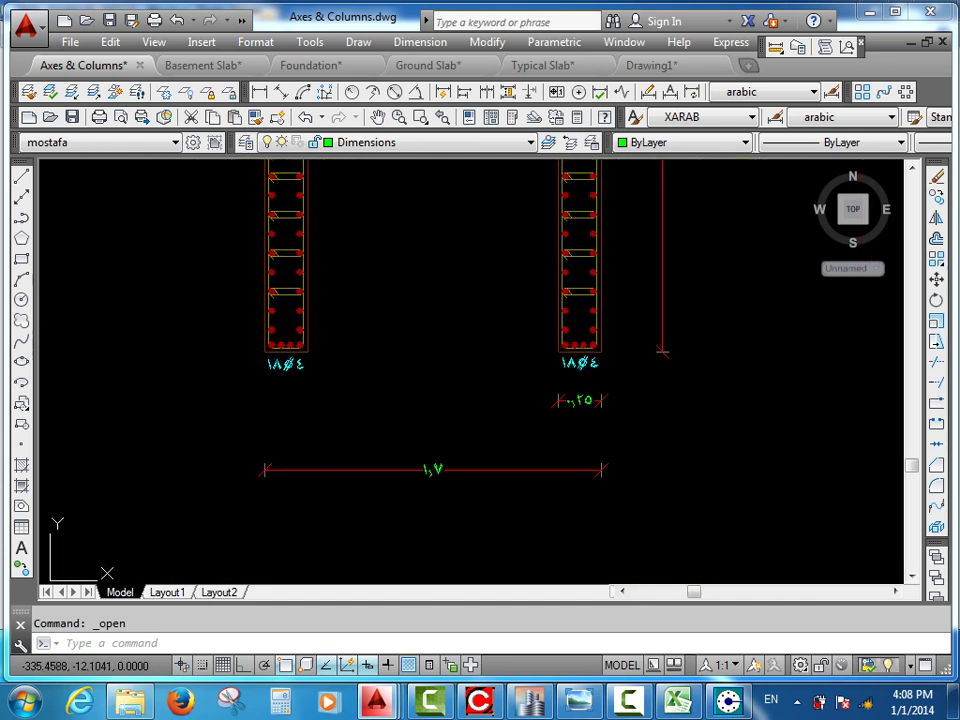
left_click_drag(322, 284, 344, 541)
scroll(297, 191, "up", 6)
scroll(425, 257, "down", 2)
left_click_drag(440, 260, 256, 298)
left_click_drag(560, 358, 417, 413)
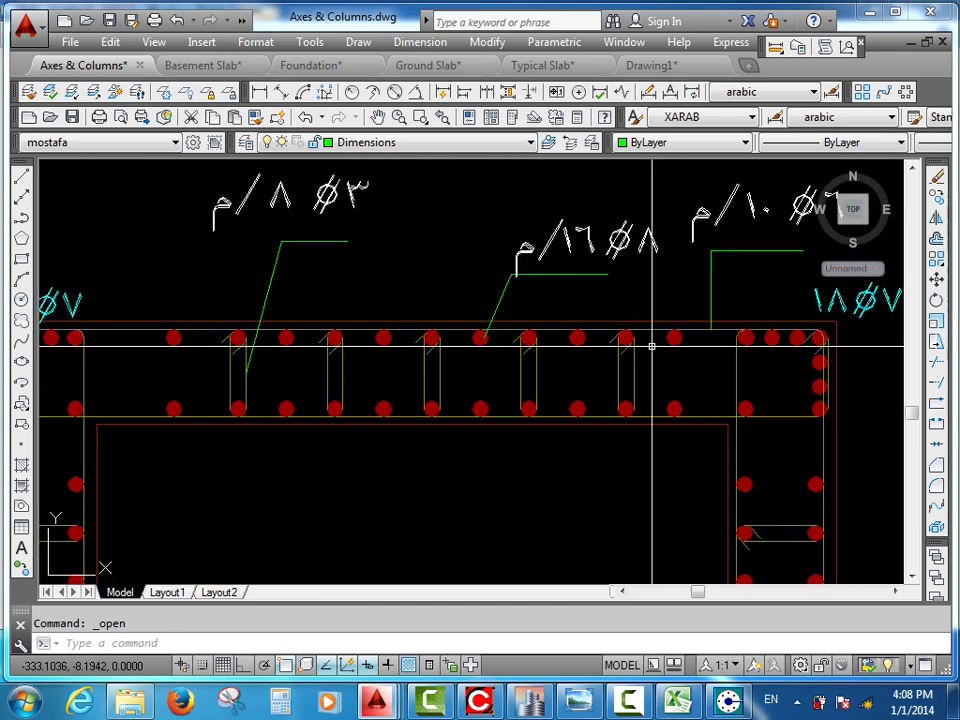
Select the long horizontal stirrup enclosing the bars of the core's upper wall to highlight its extent.
scroll(711, 358, "up", 2)
scroll(722, 308, "up", 2)
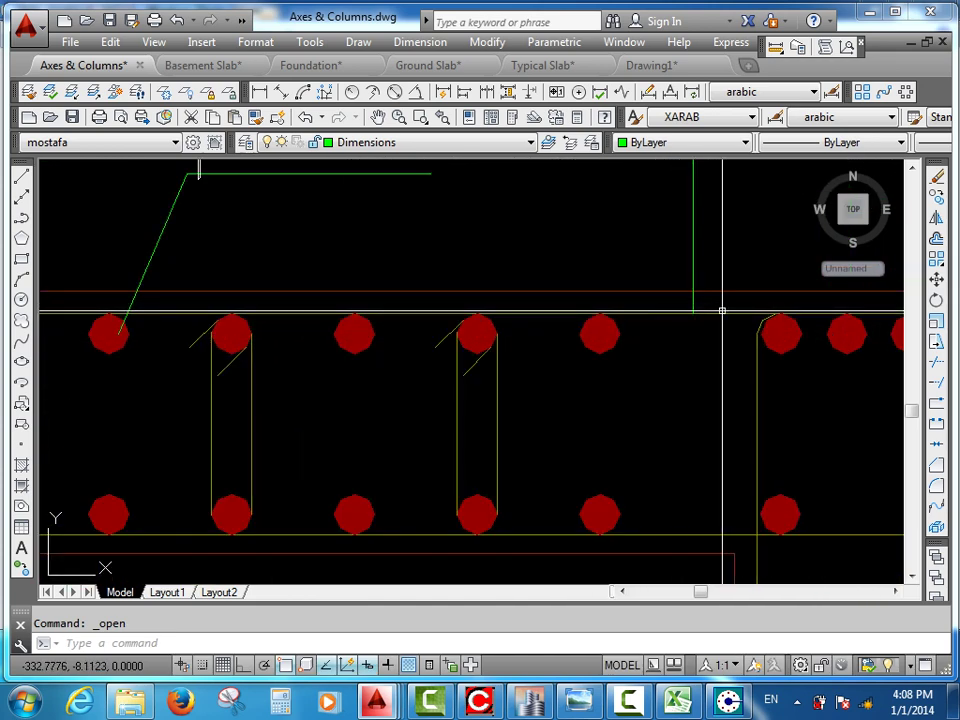
left_click(722, 306)
left_click(710, 336)
scroll(715, 320, "down", 4)
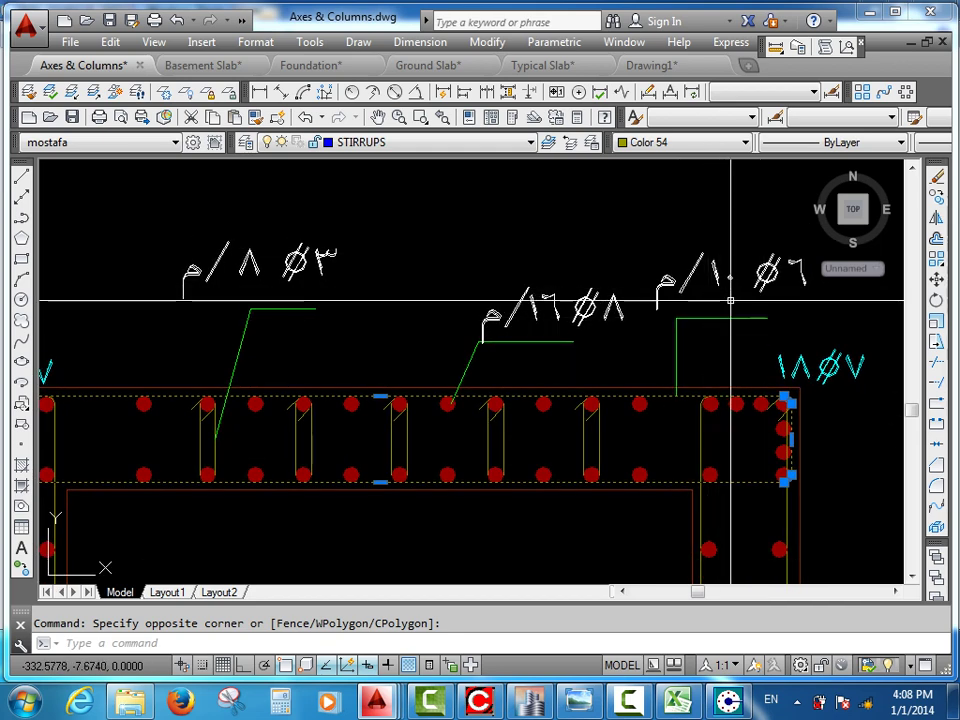
Clear the stirrup selection and briefly highlight the rightmost short tie in the core's upper wall.
key("Escape")
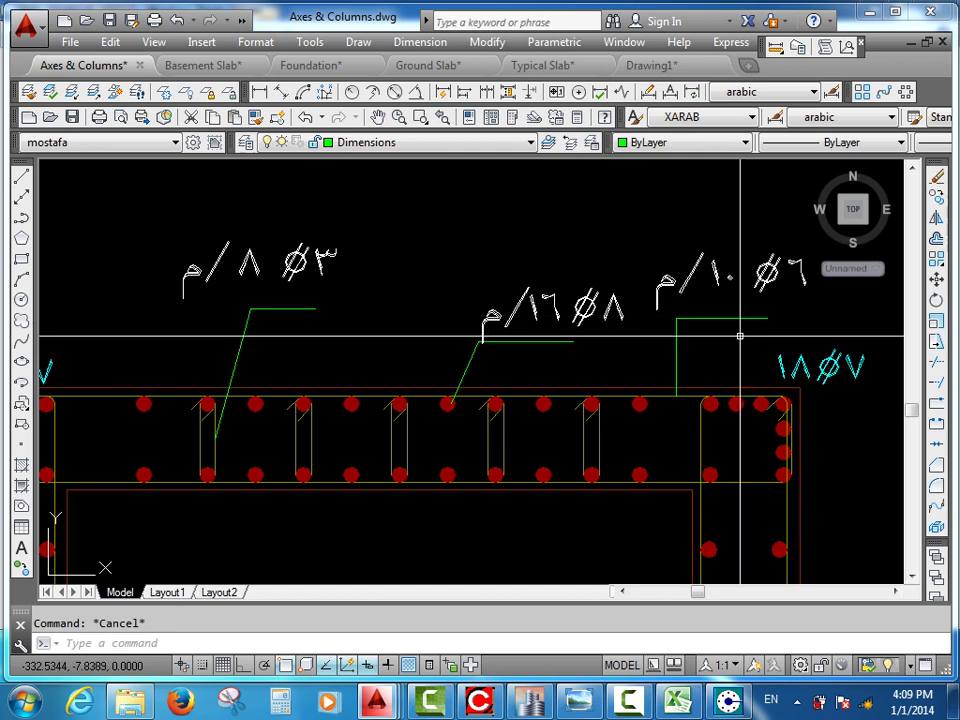
left_click_drag(615, 428, 709, 396)
left_click(706, 394)
left_click(672, 406)
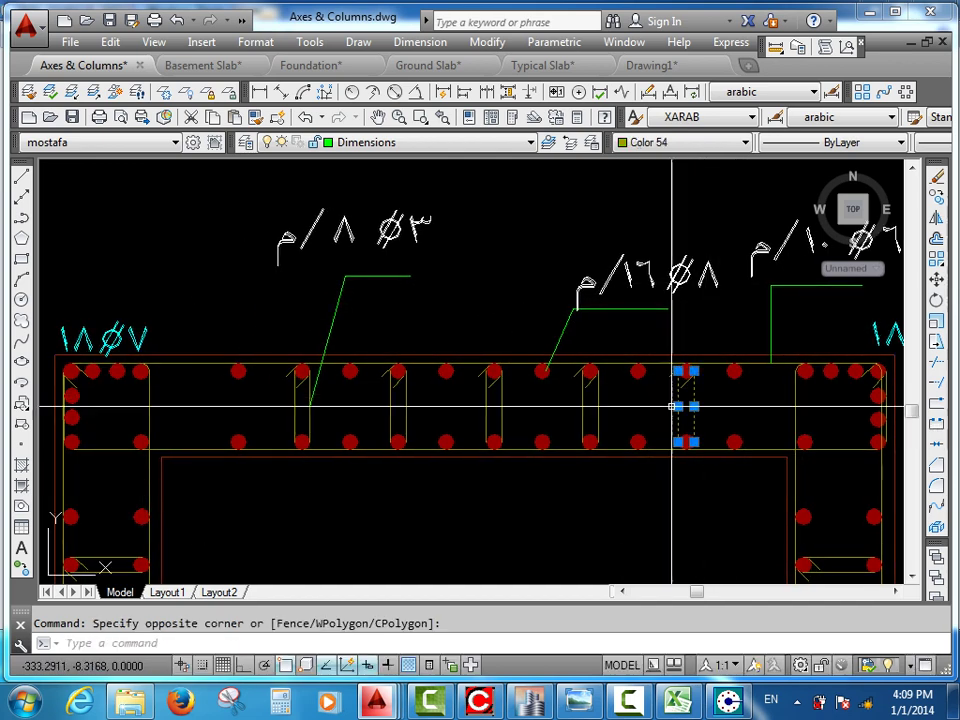
key("Escape")
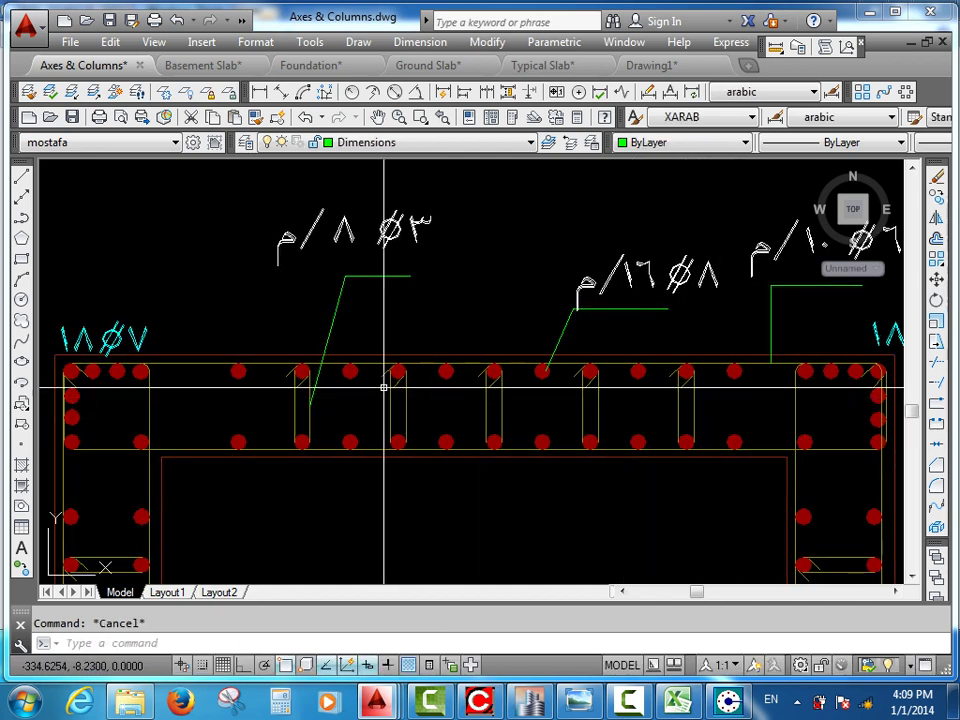
Examine the bars and ties of the core's upper wall, briefly highlighting the 8Ø16/m distributed bar label.
scroll(384, 387, "down", 2)
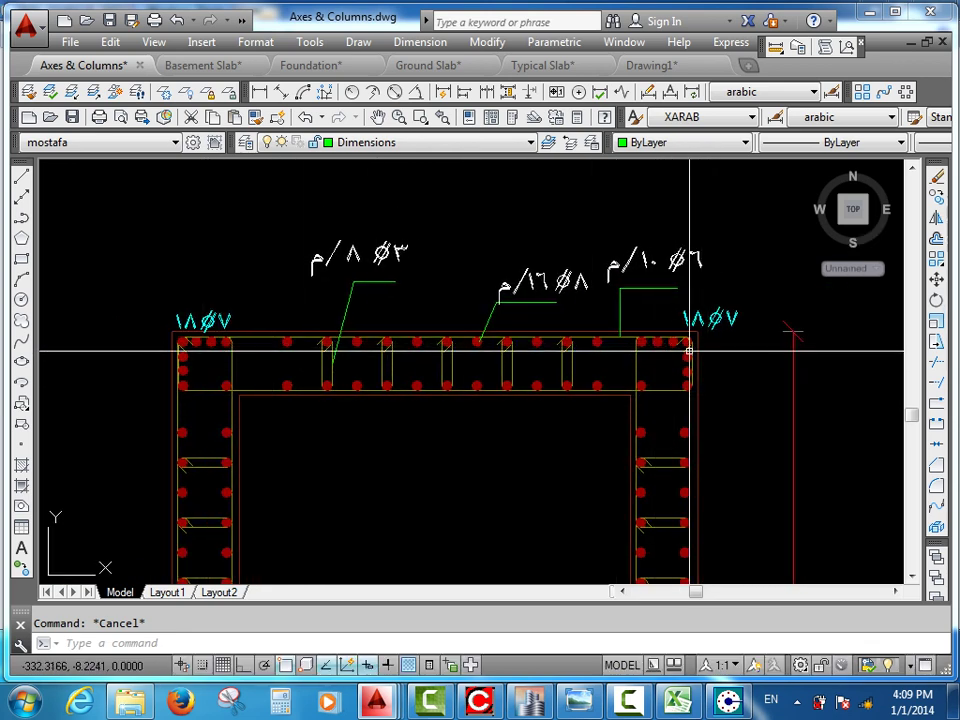
scroll(638, 358, "up", 2)
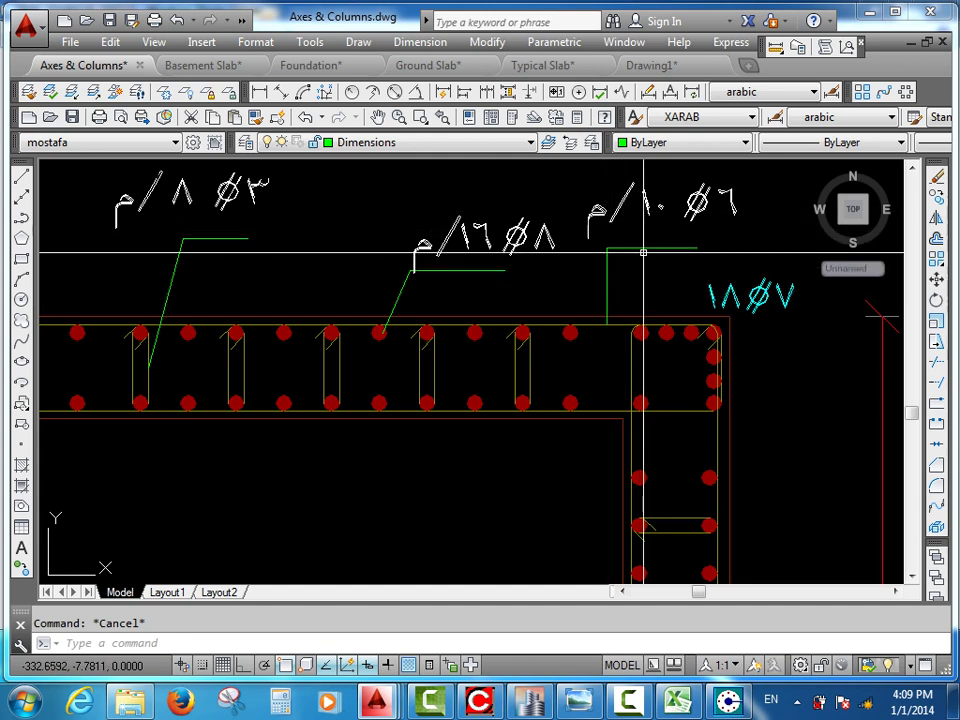
scroll(594, 355, "down", 2)
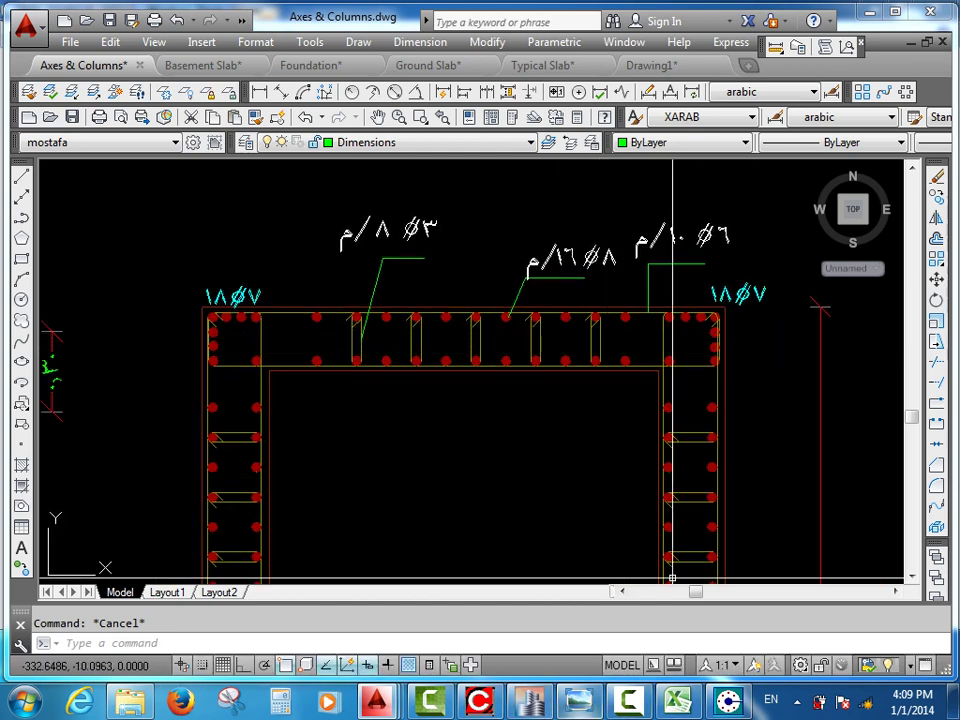
left_click_drag(460, 431, 440, 440)
scroll(531, 317, "up", 2)
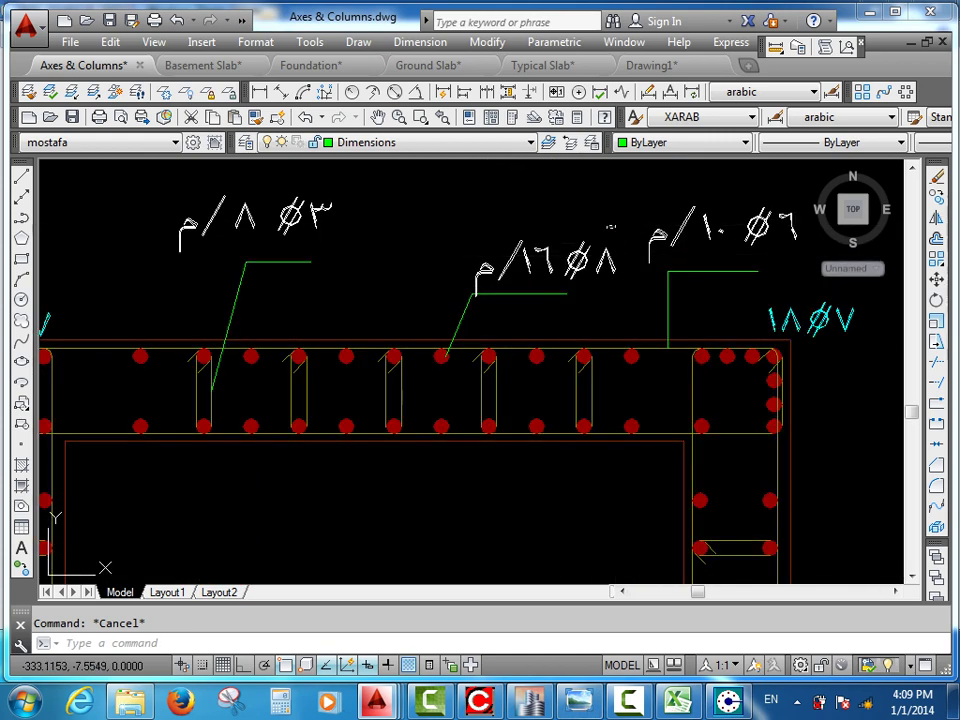
left_click(533, 292)
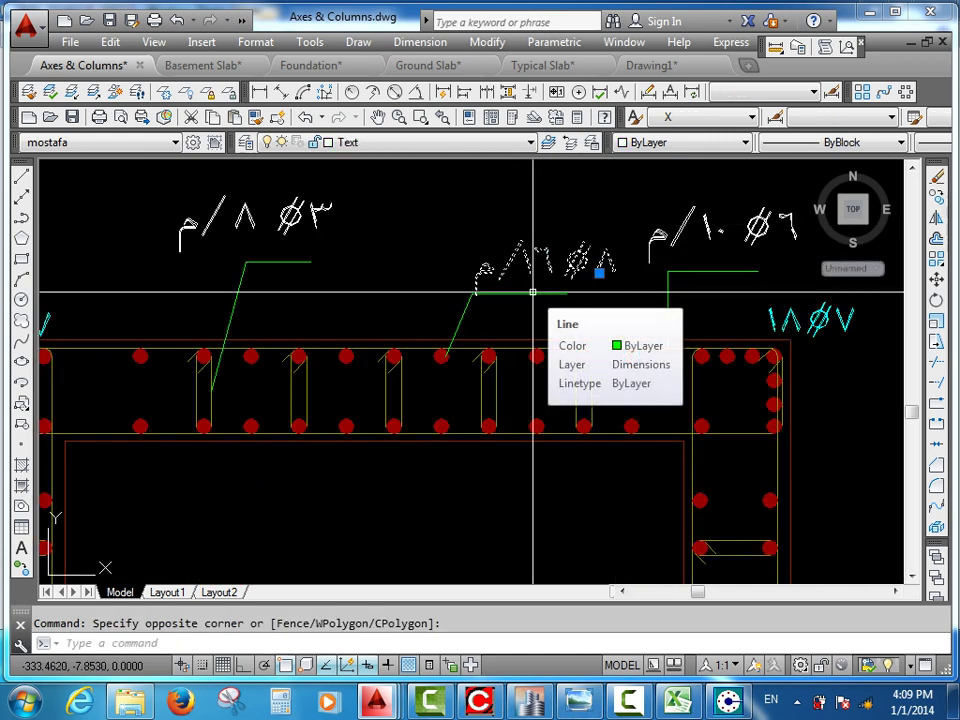
key("Escape")
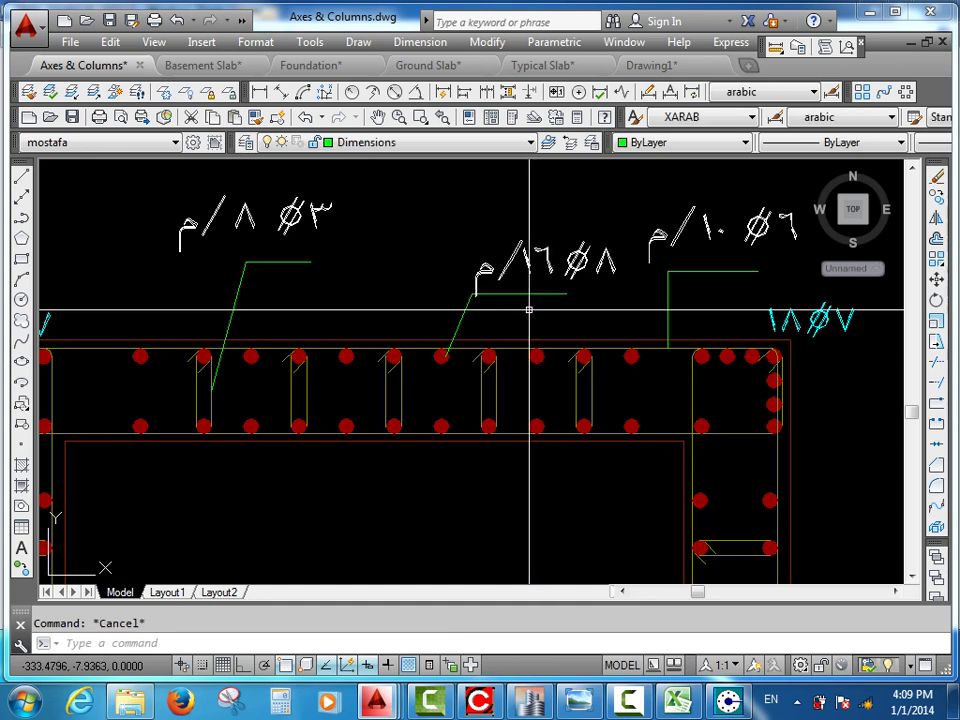
Briefly highlight the 7Ø18 label at the right corner, and the 6Ø10/m stirrup label with its leader line.
left_click_drag(666, 320, 609, 296)
left_click(788, 285)
left_click(761, 296)
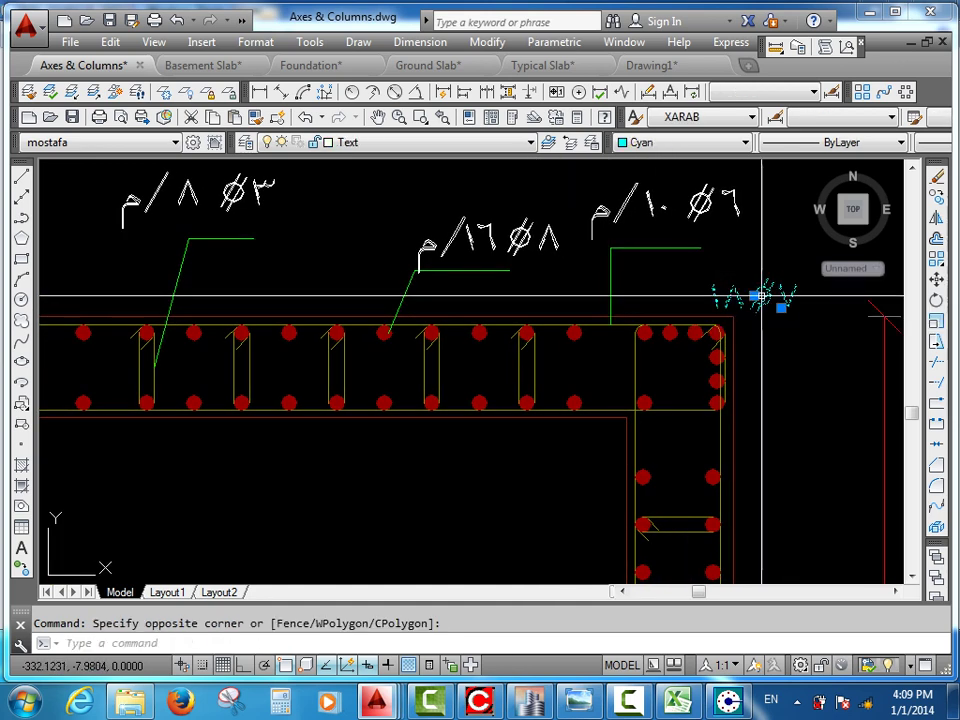
key("Escape")
left_click(656, 248)
left_click(655, 262)
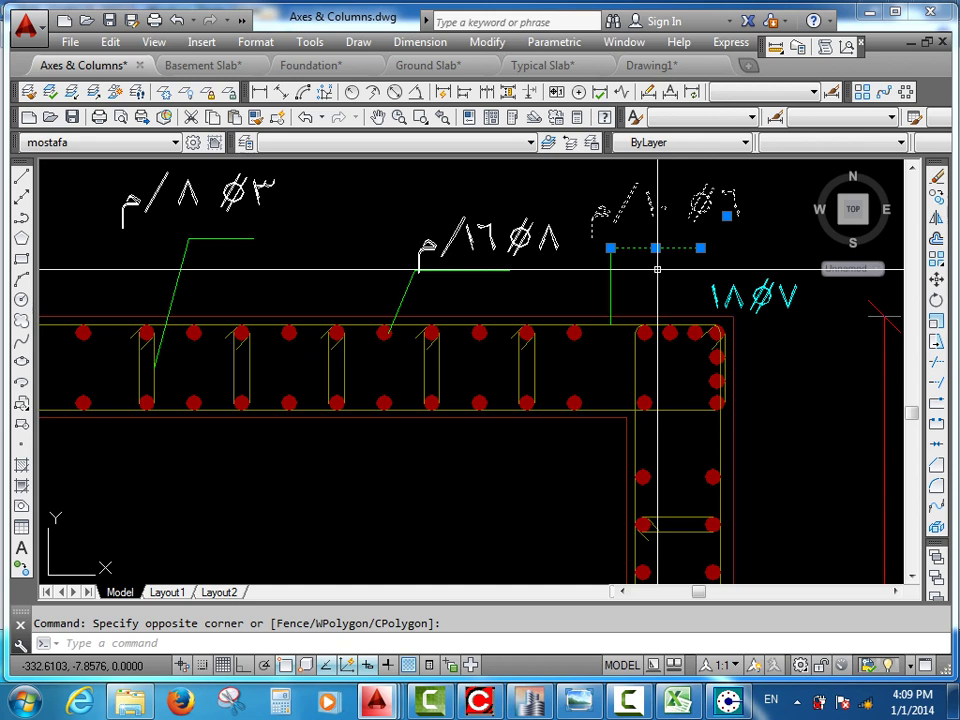
key("Escape")
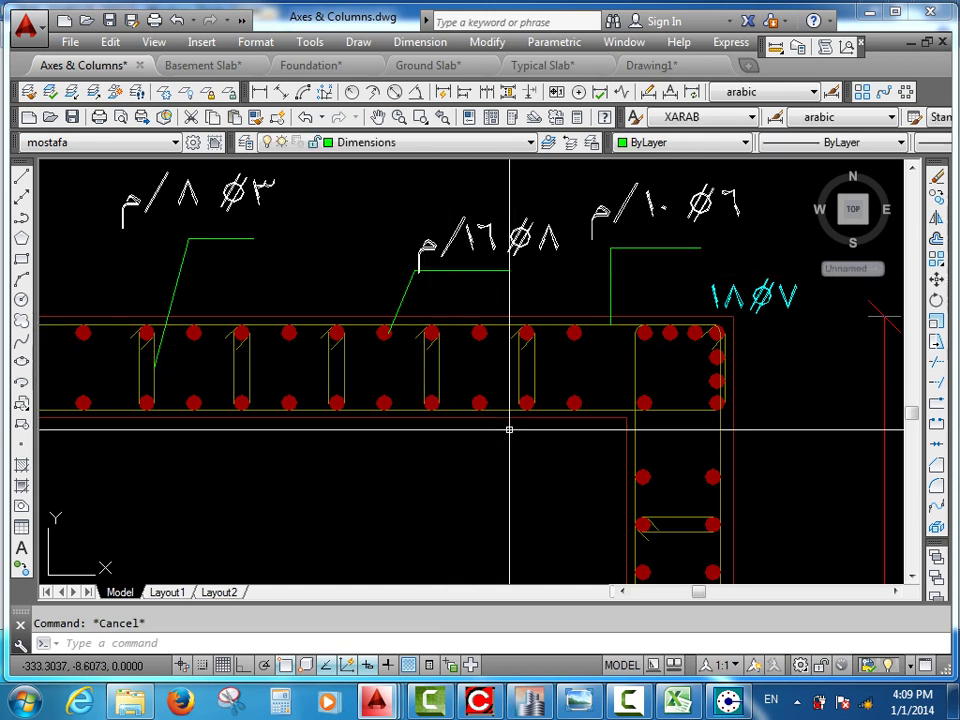
Check the 1% ratio and closed tie rule in the handwritten notes photo against the upper wall's ties in Axes & Columns.dwg.
left_click(579, 702)
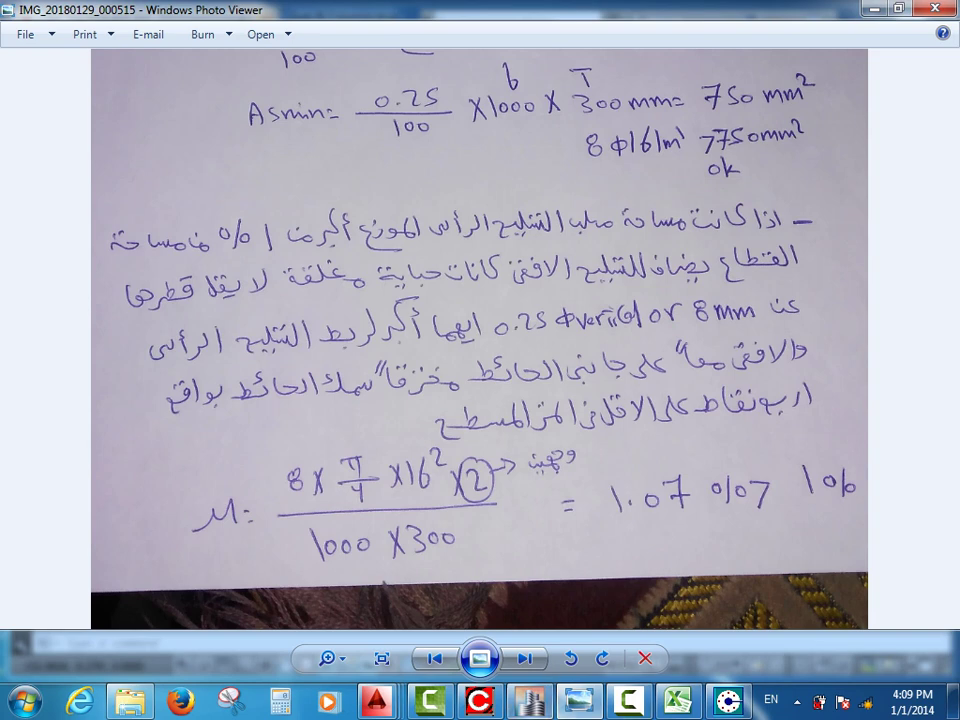
mouse_move(376, 700)
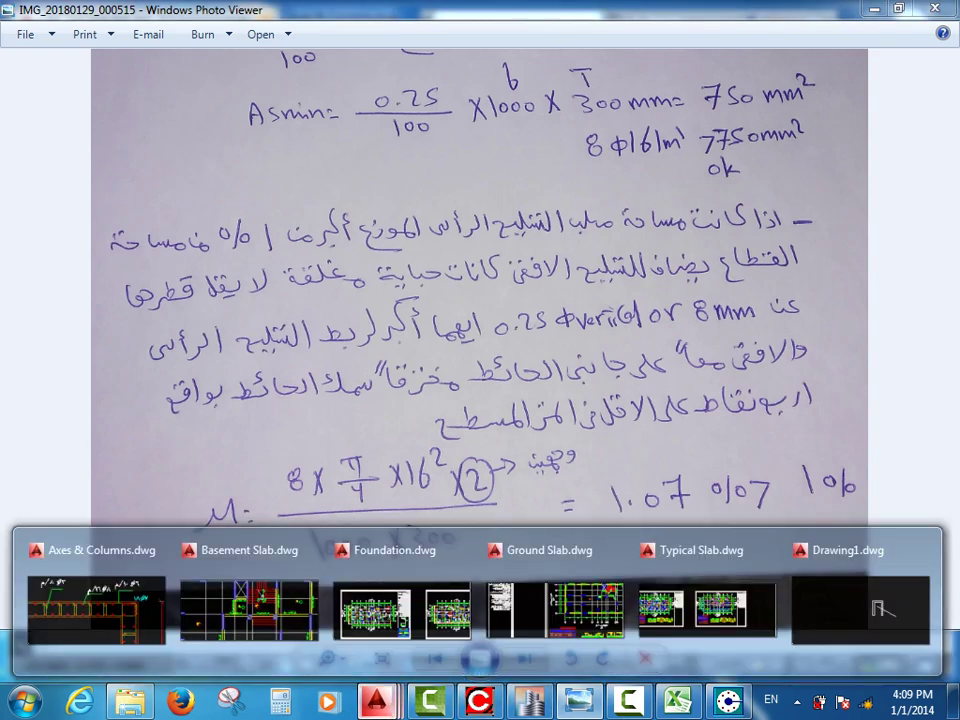
left_click(96, 600)
scroll(433, 355, "up", 2)
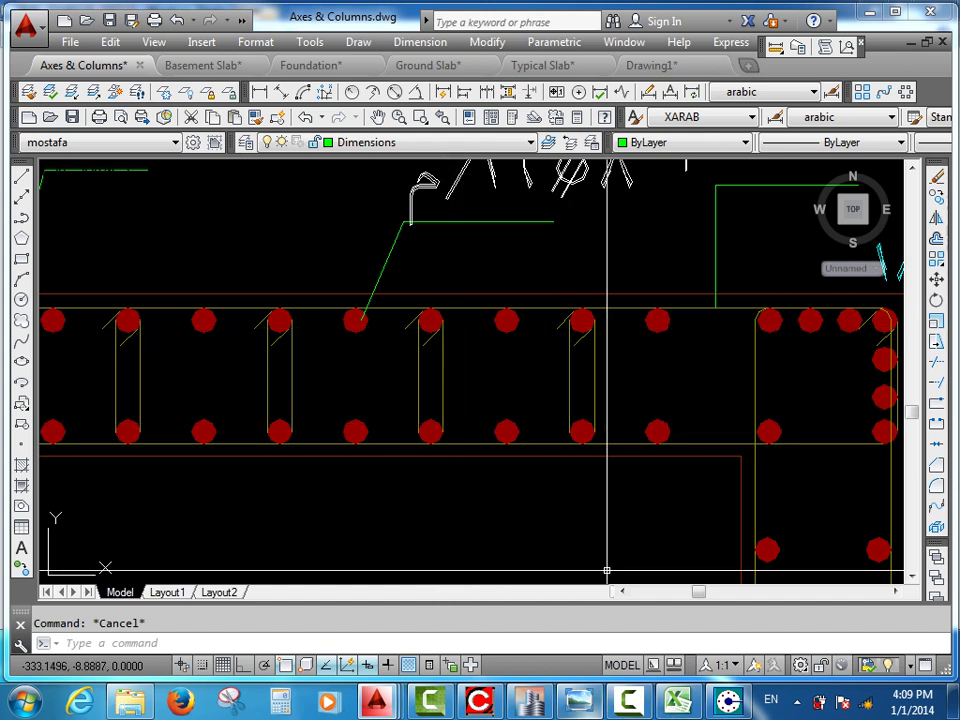
Open the next note photo, IMG_20180129_000523, and examine the sketch of four tie points in a 1 m by 1 m wall area.
left_click(580, 702)
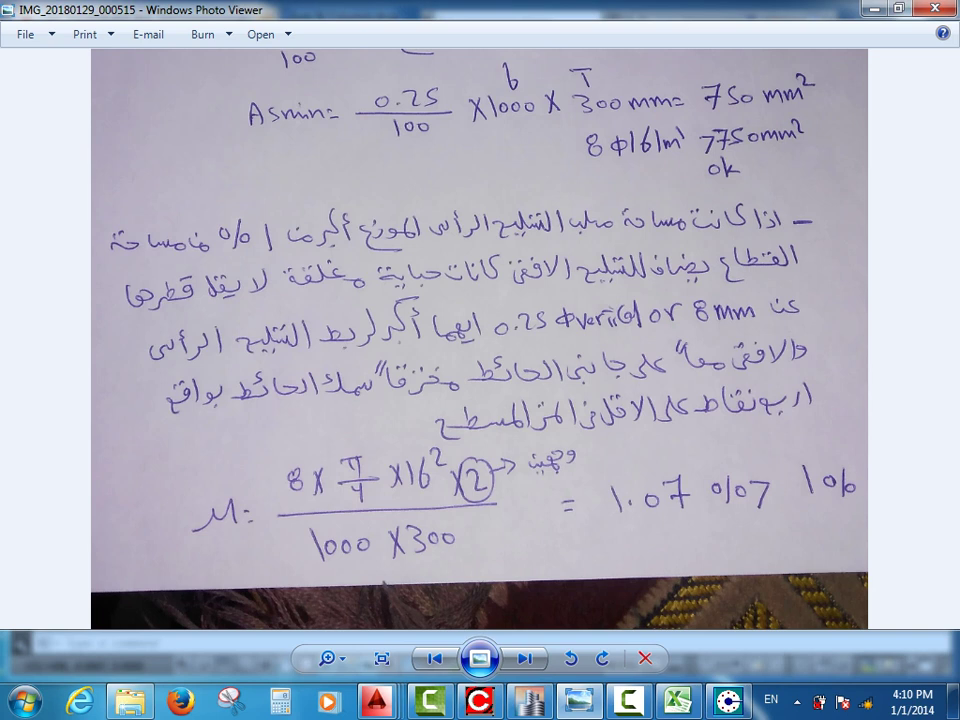
key("Right")
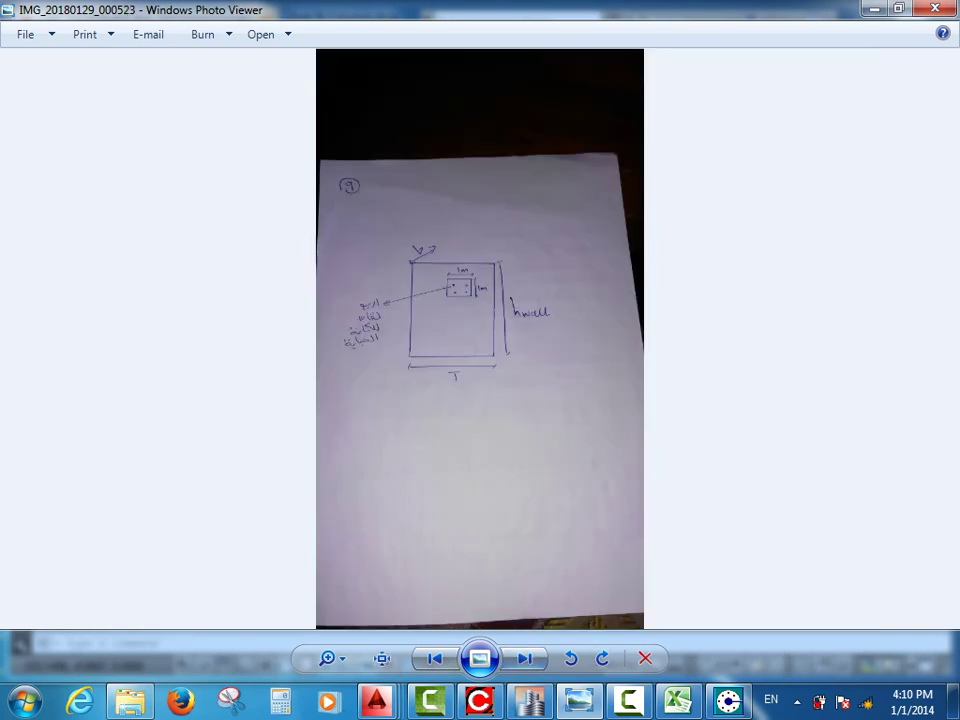
scroll(478, 271, "up", 6)
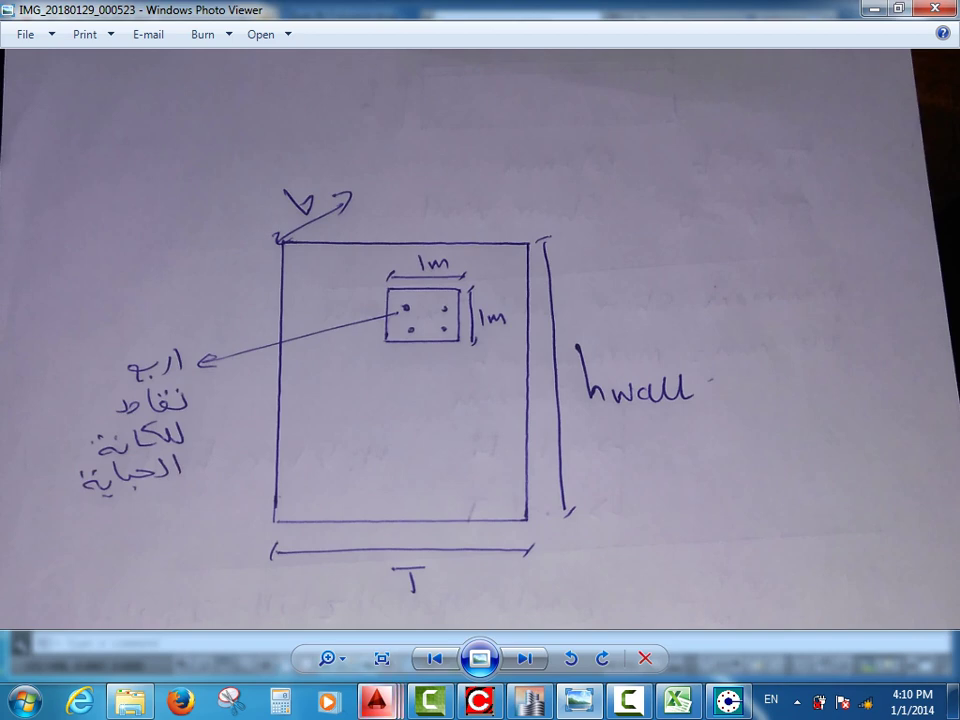
Switch back to Axes & Columns.dwg and examine the 3Ø8/m tie label and the ties in the upper wall.
mouse_move(376, 700)
left_click(94, 598)
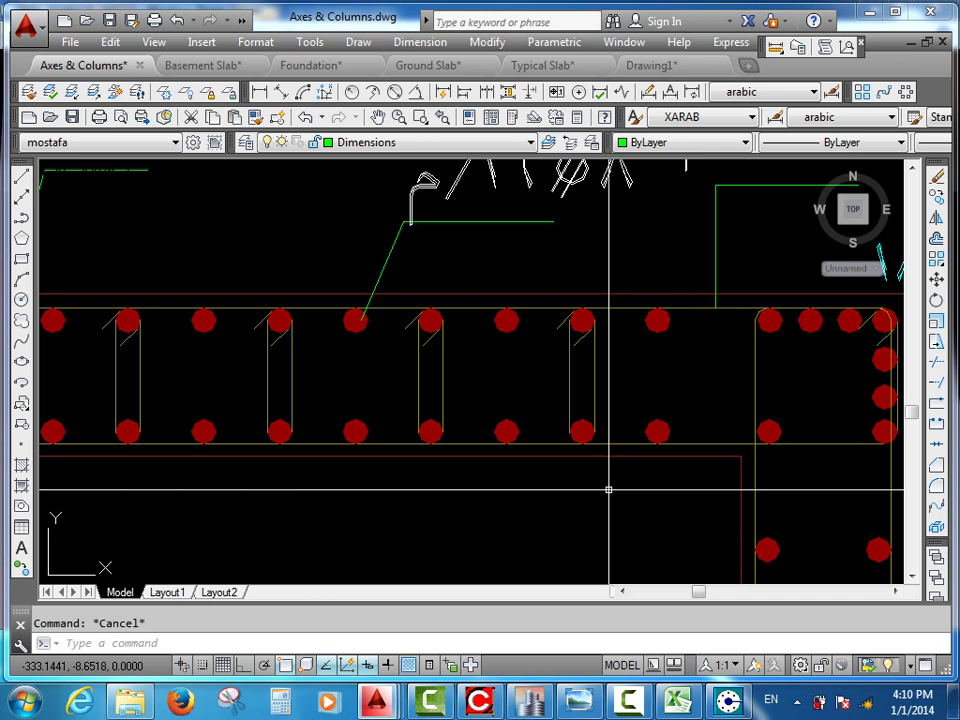
scroll(608, 490, "down", 2)
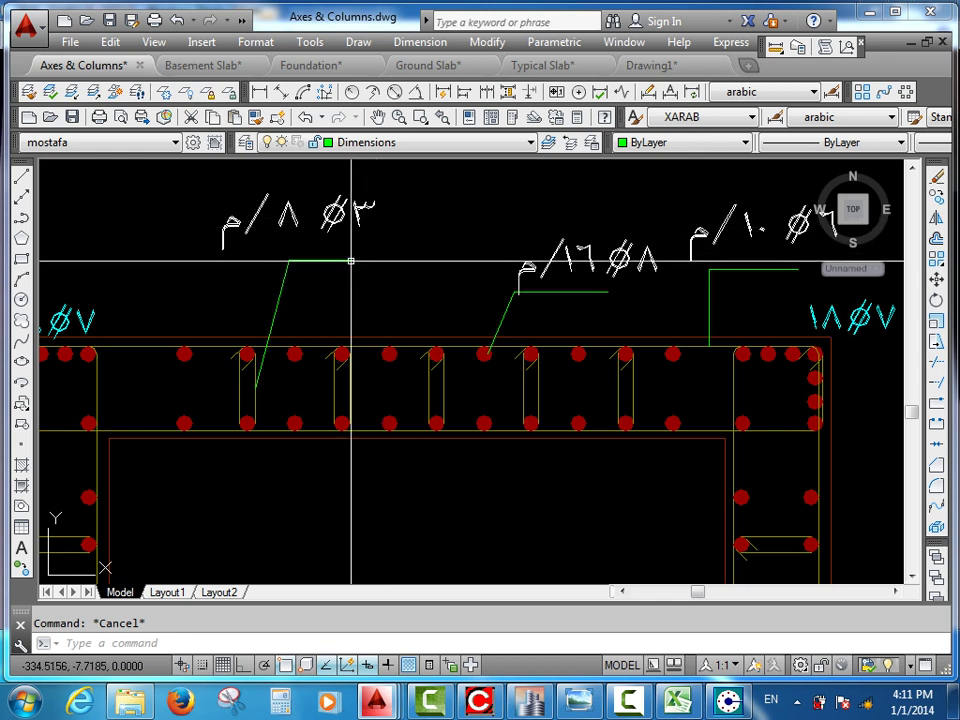
mouse_move(350, 260)
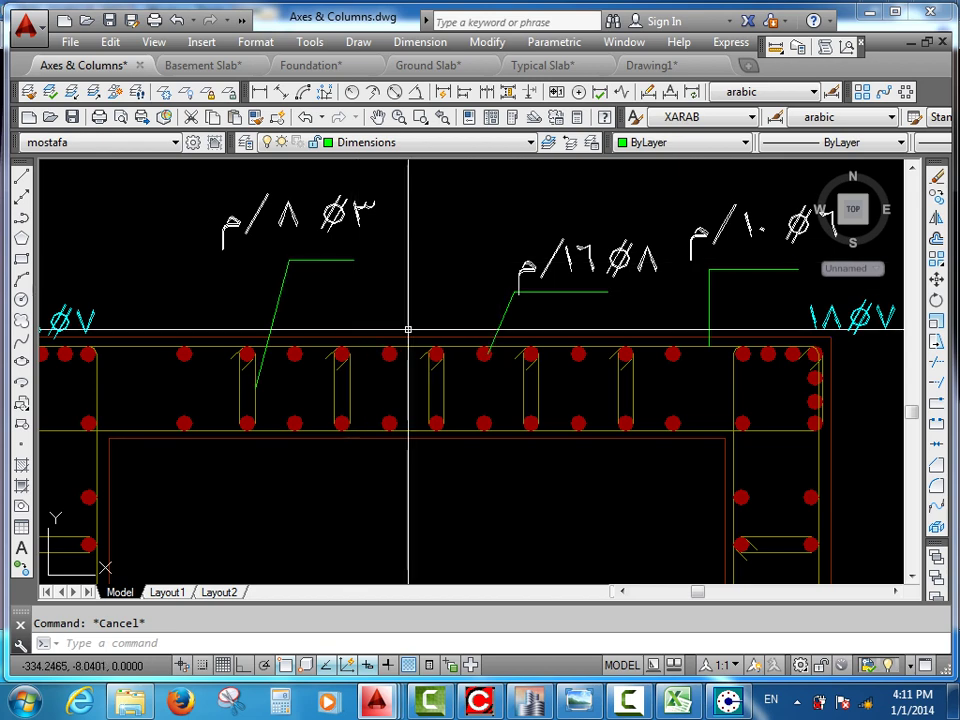
left_click_drag(595, 451, 596, 386)
scroll(645, 378, "up", 2)
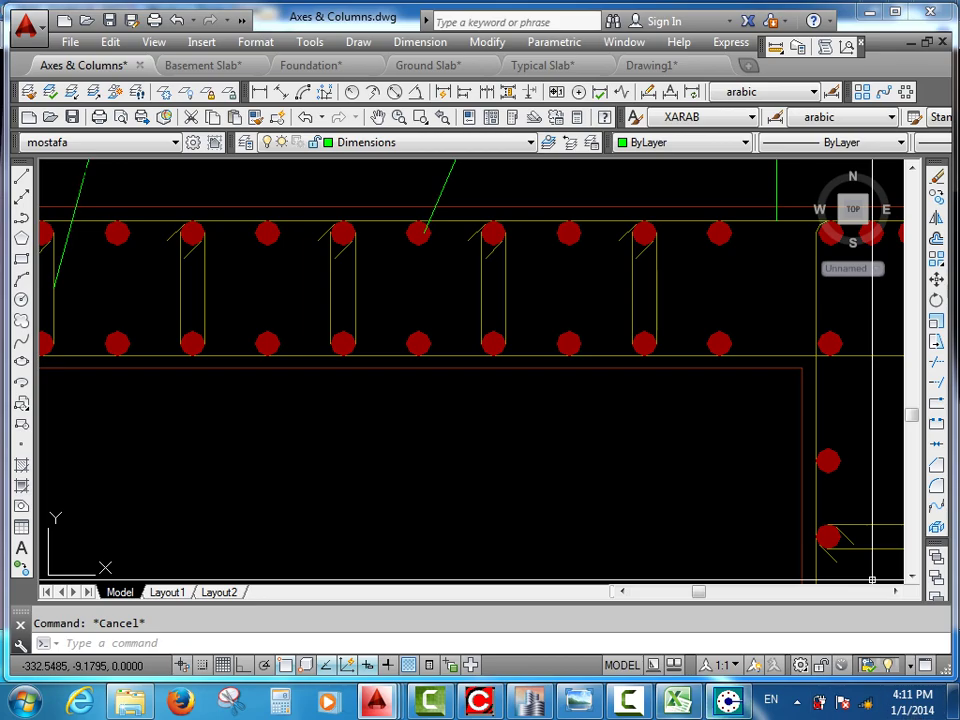
Compare the sketch of four tie points per square metre with the 3Ø8/m tie label in Axes & Columns.dwg.
left_click(578, 700)
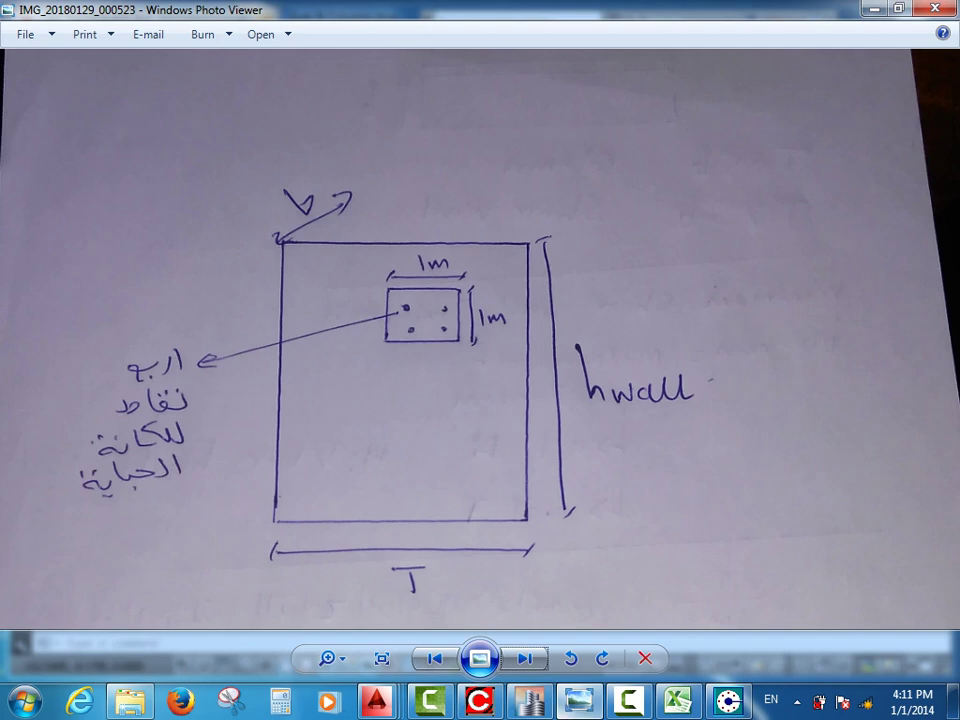
mouse_move(376, 700)
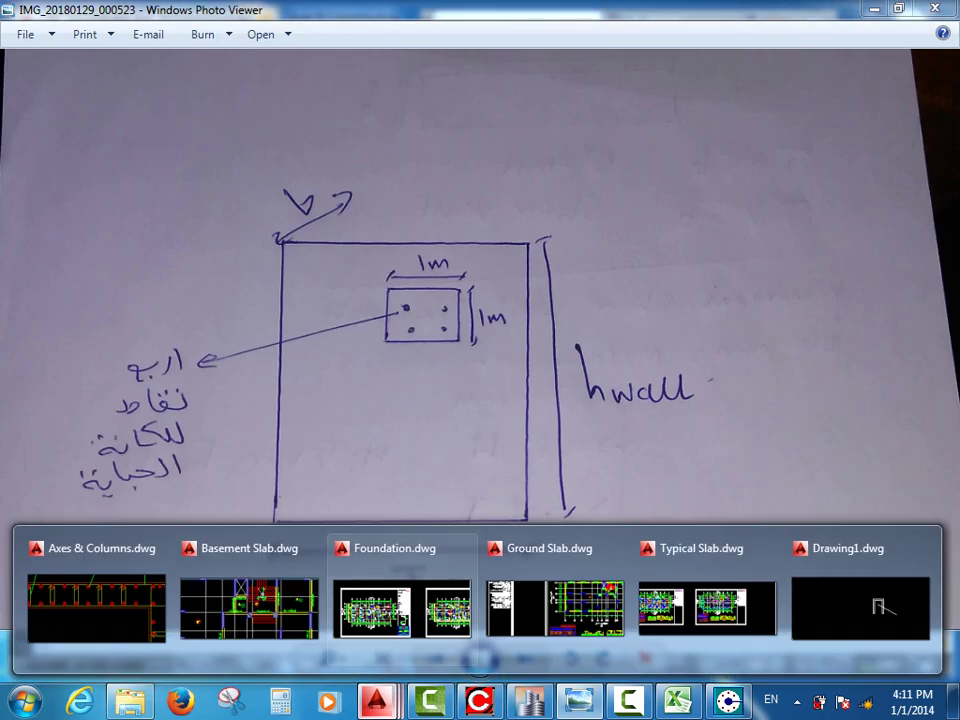
left_click(96, 600)
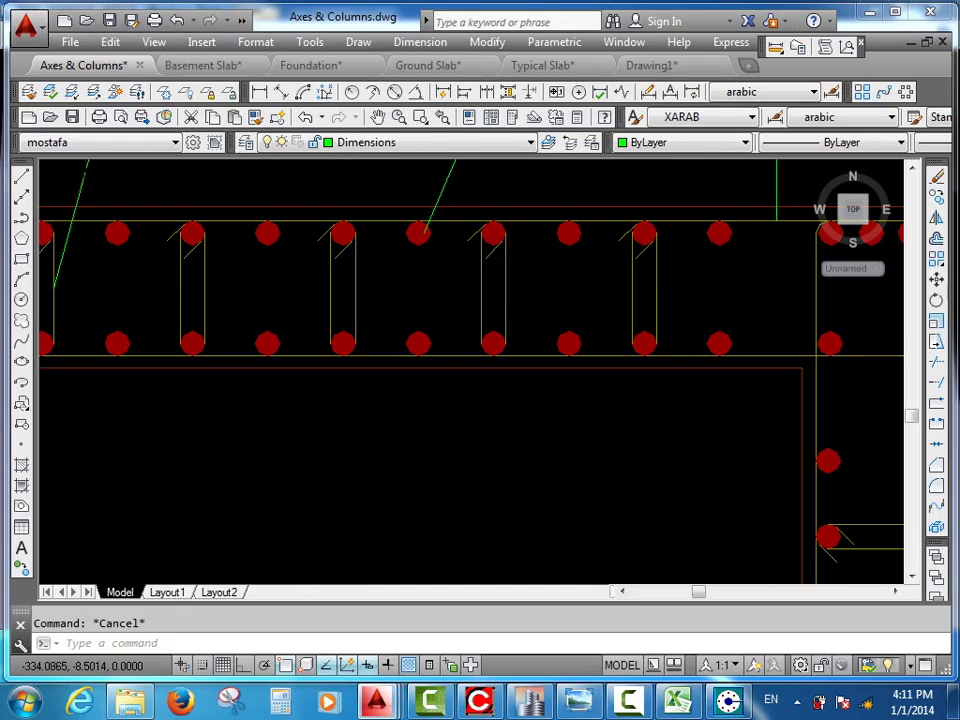
scroll(430, 492, "down", 3)
scroll(316, 325, "up", 2)
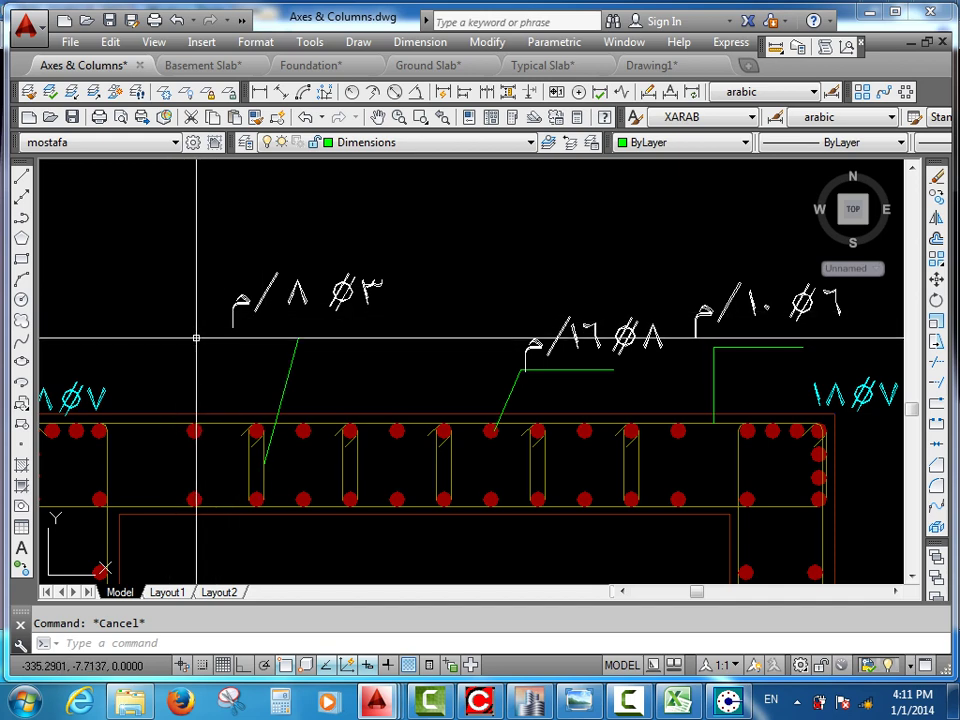
scroll(289, 257, "up", 2)
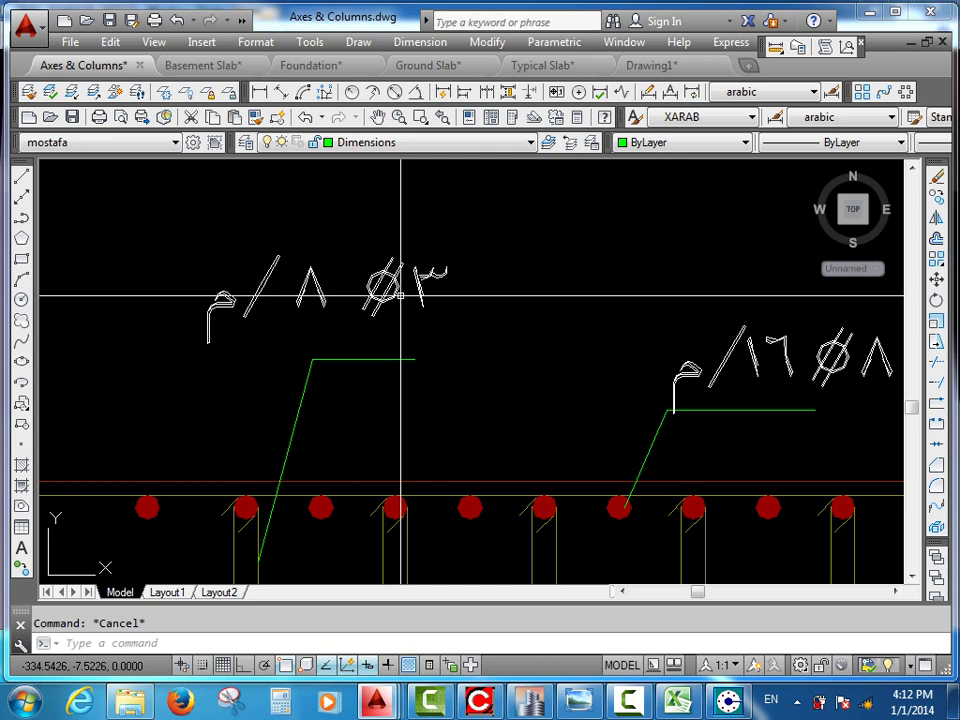
Examine the spacing of the closed ties along the core's upper wall in relation to the vertical bars.
scroll(411, 301, "down", 4)
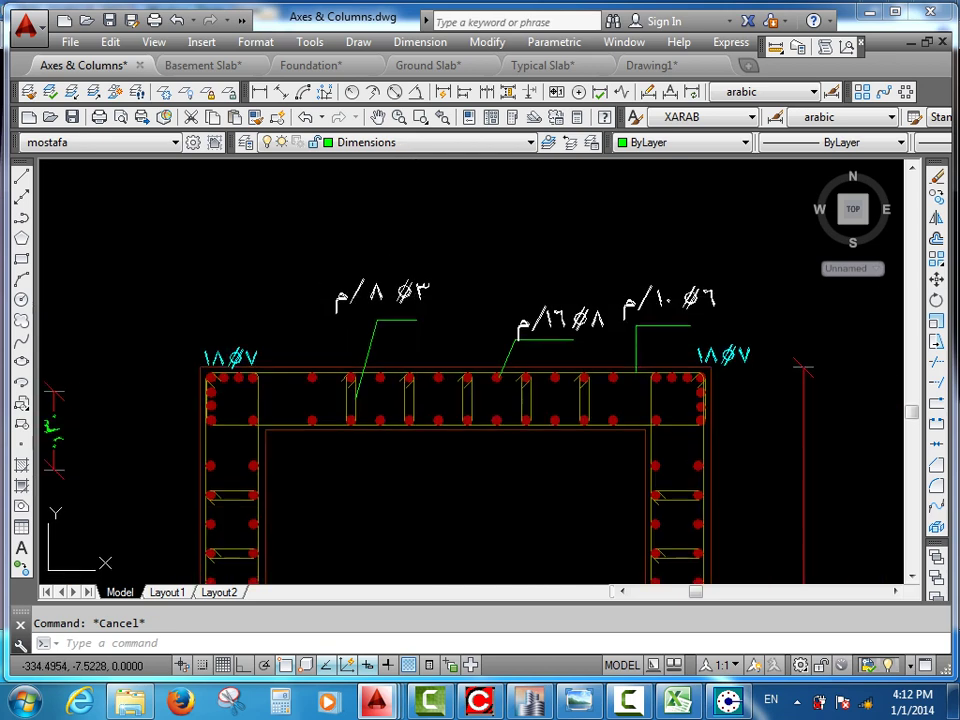
left_click_drag(422, 404, 407, 356)
scroll(407, 356, "up", 2)
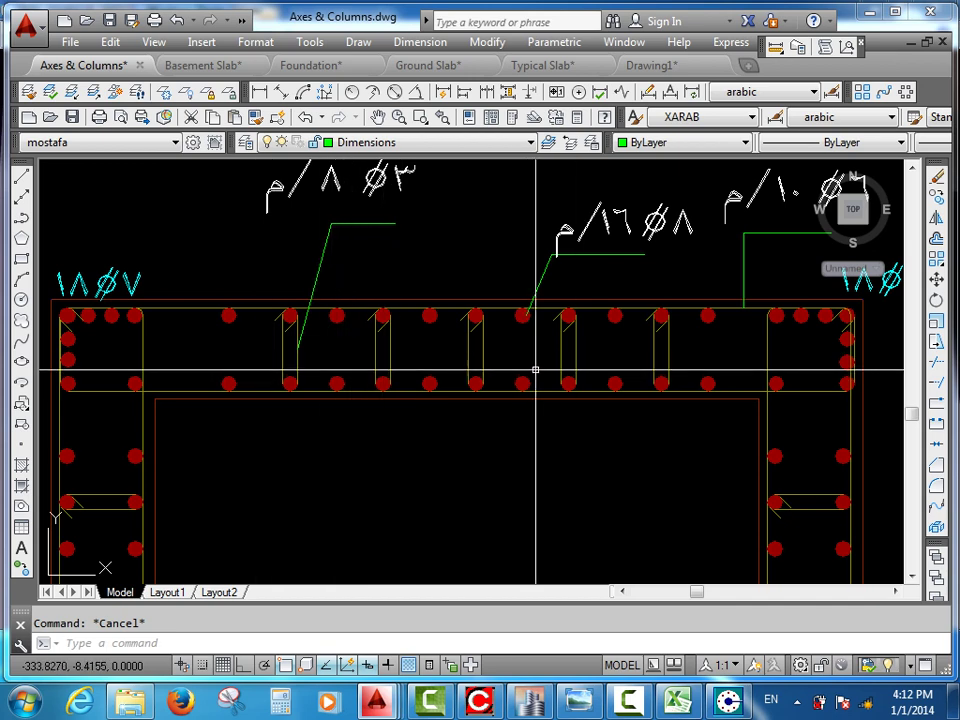
scroll(484, 358, "down", 4)
scroll(465, 356, "up", 2)
scroll(375, 348, "up", 2)
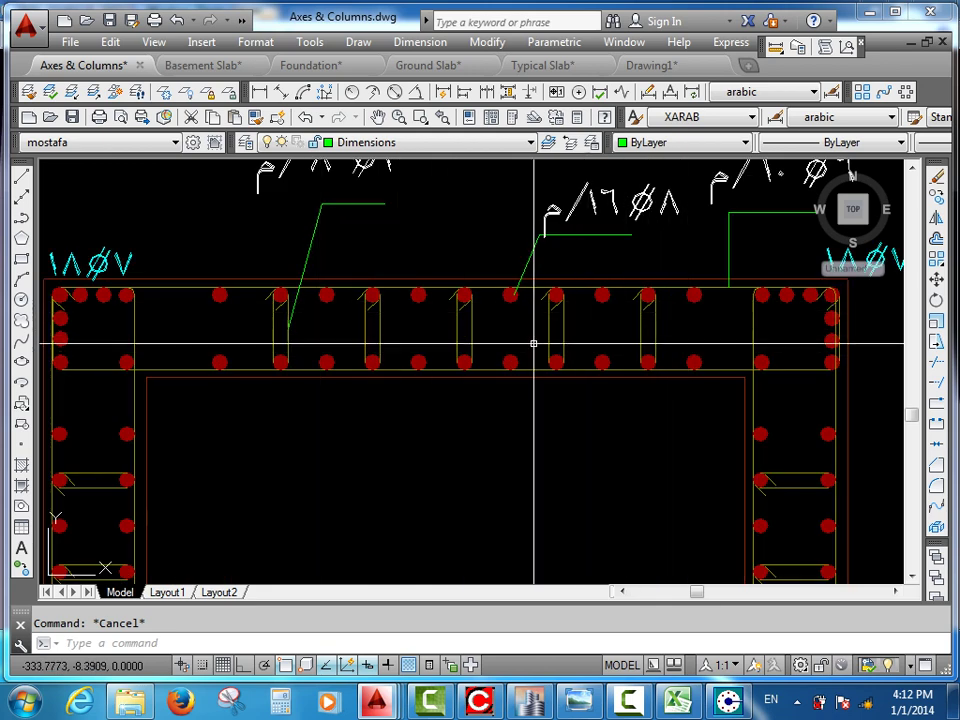
left_click_drag(527, 362, 558, 357)
left_click_drag(348, 344, 349, 379)
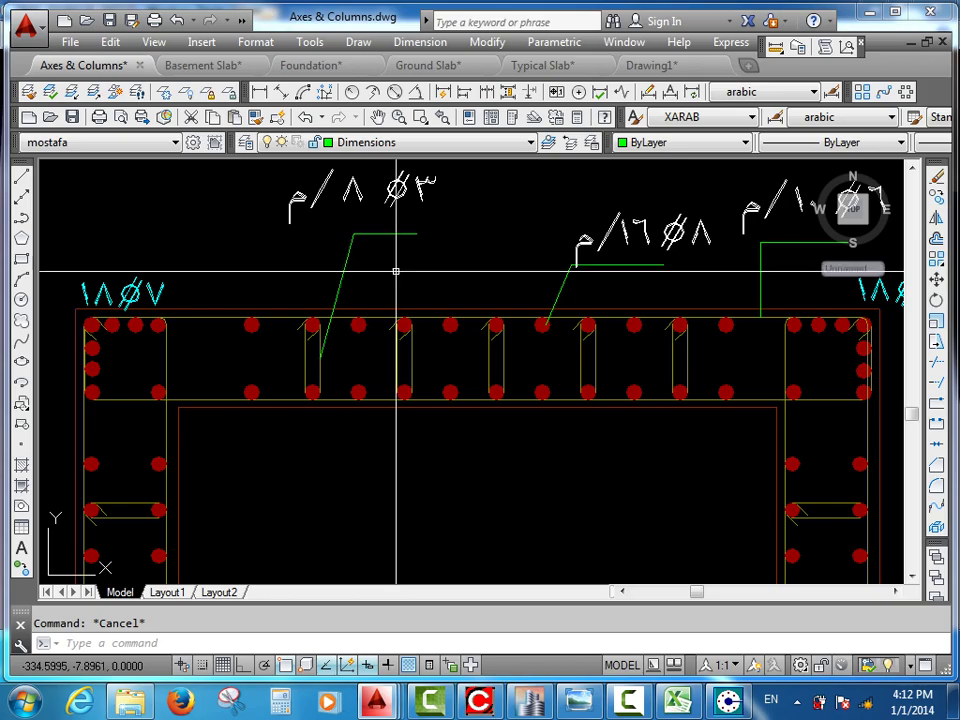
left_click(677, 700)
left_click(579, 701)
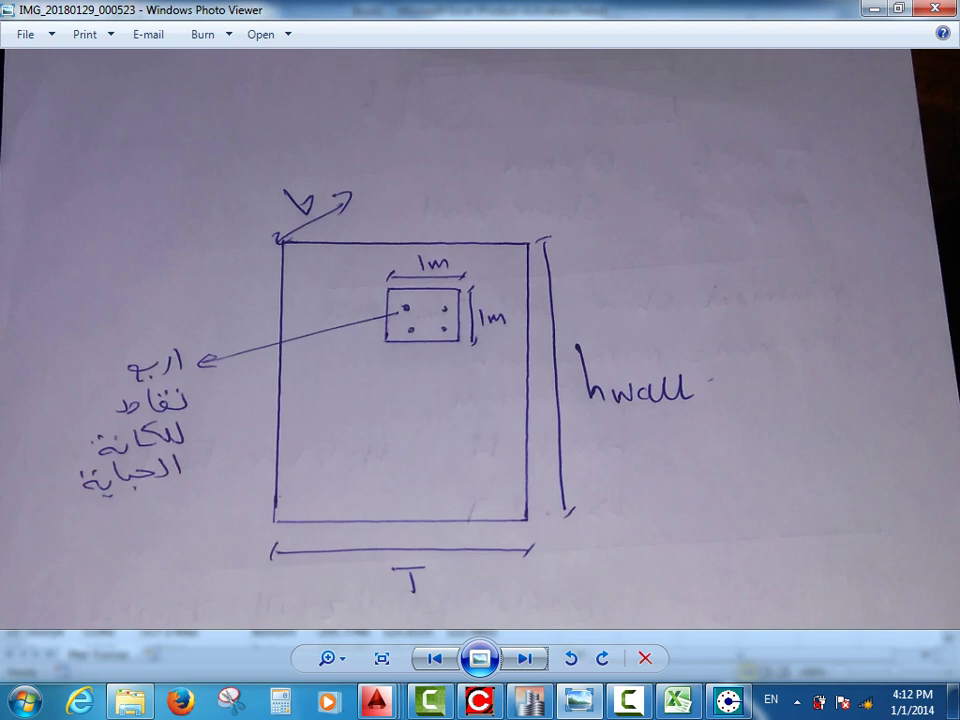
left_click(579, 701)
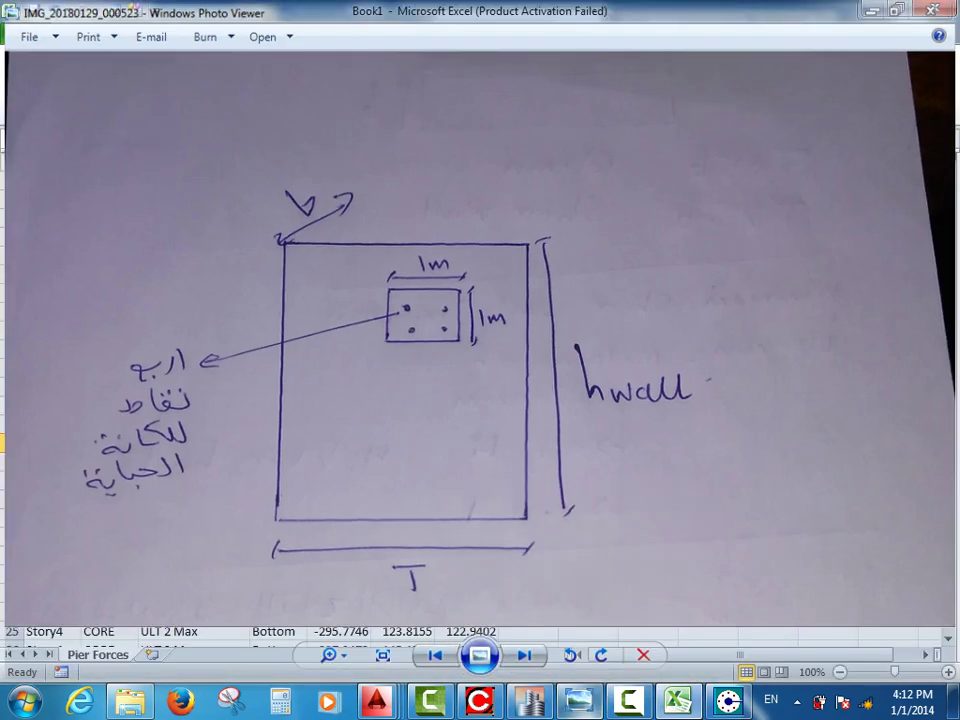
left_click(678, 701)
Examine the U-shaped core's overall reinforcement layout and the bar, tie and stirrup labels above its upper wall.
scroll(547, 396, "down", 5)
left_click_drag(483, 360, 482, 285)
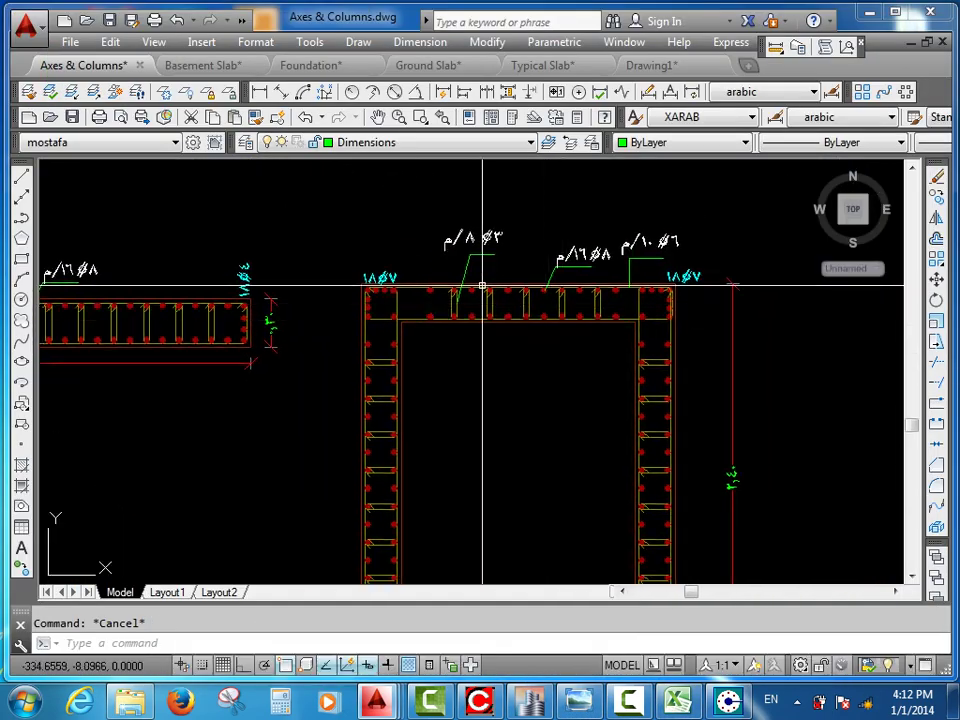
left_click_drag(536, 391, 553, 325)
left_click_drag(577, 223, 569, 289)
scroll(568, 286, "up", 2)
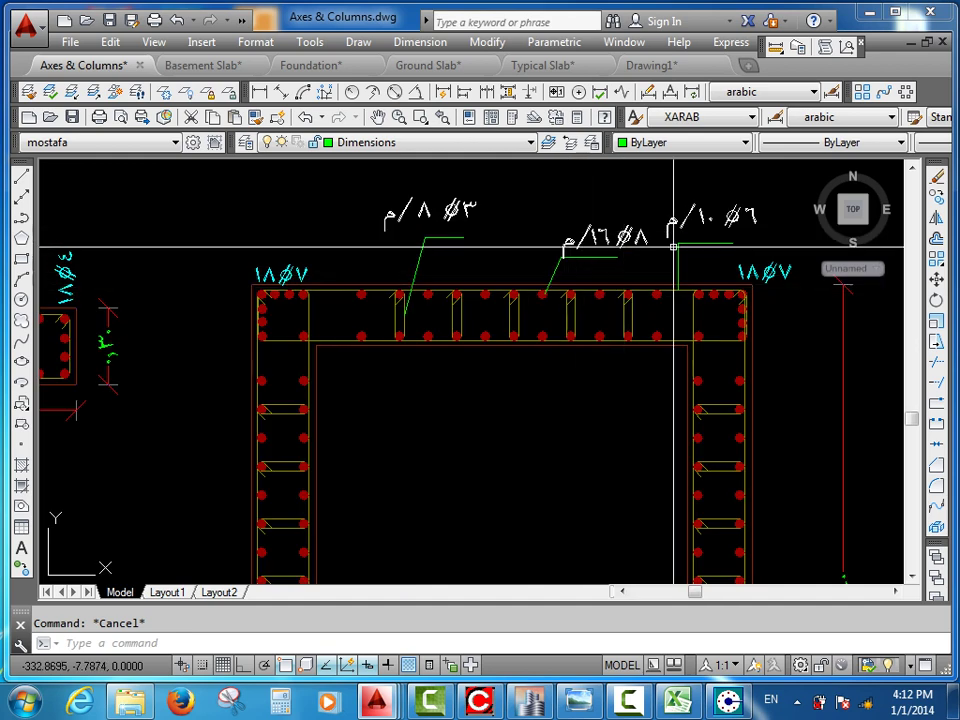
Examine the ties and vertical bars down both side walls of the U-shaped core to their lower ends.
left_click_drag(669, 247, 632, 264)
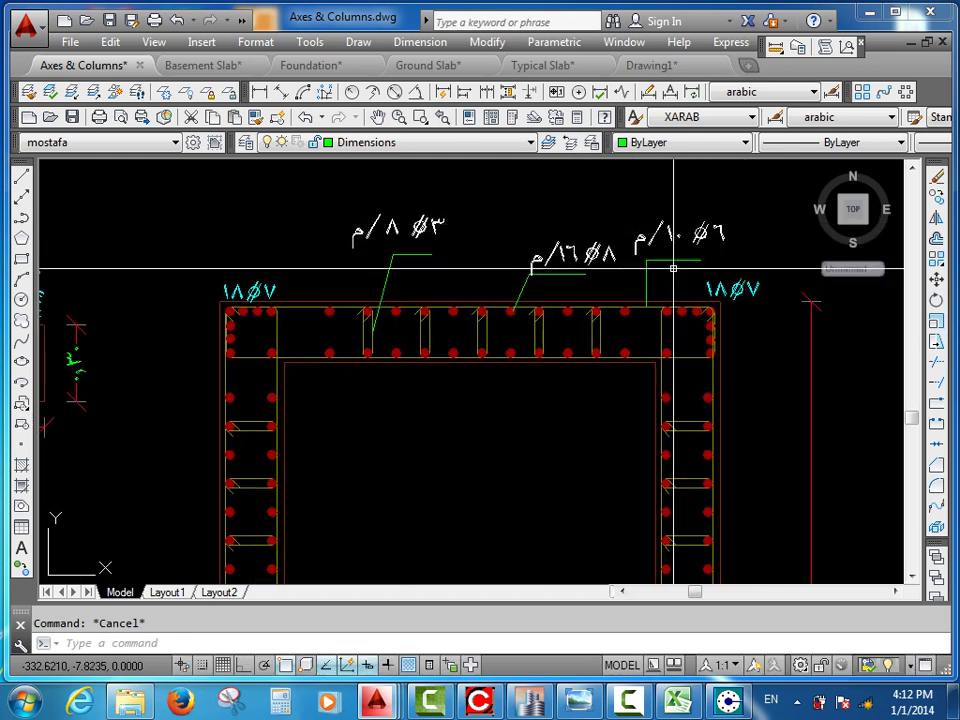
scroll(437, 364, "down", 2)
left_click_drag(444, 363, 454, 248)
left_click_drag(535, 426, 536, 348)
left_click_drag(431, 233, 416, 339)
scroll(422, 238, "up", 2)
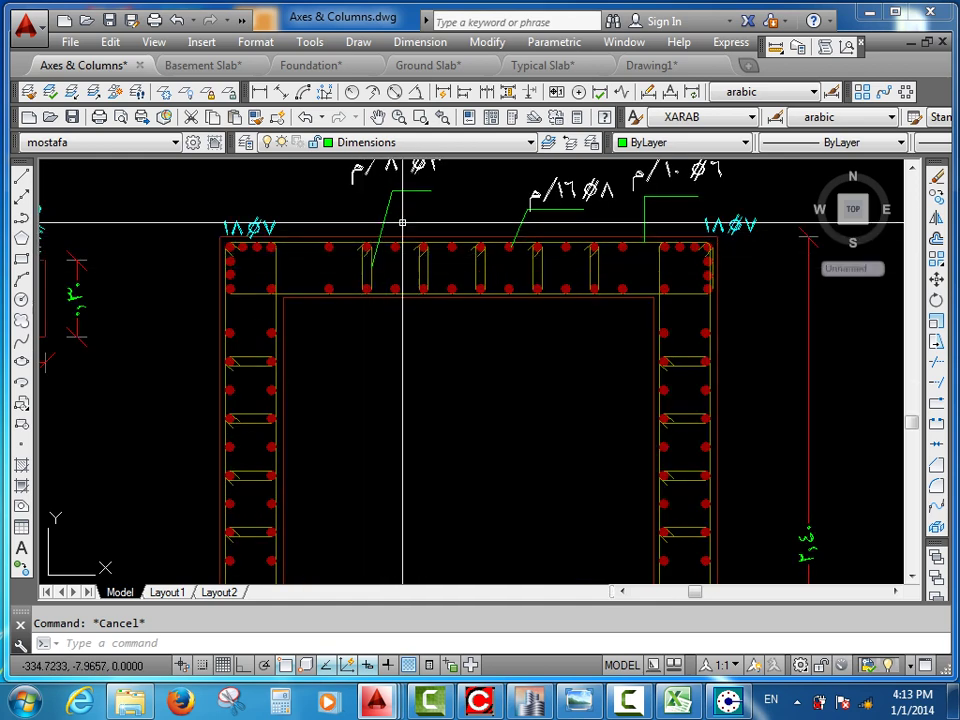
left_click_drag(469, 210, 473, 225)
left_click_drag(520, 325, 520, 259)
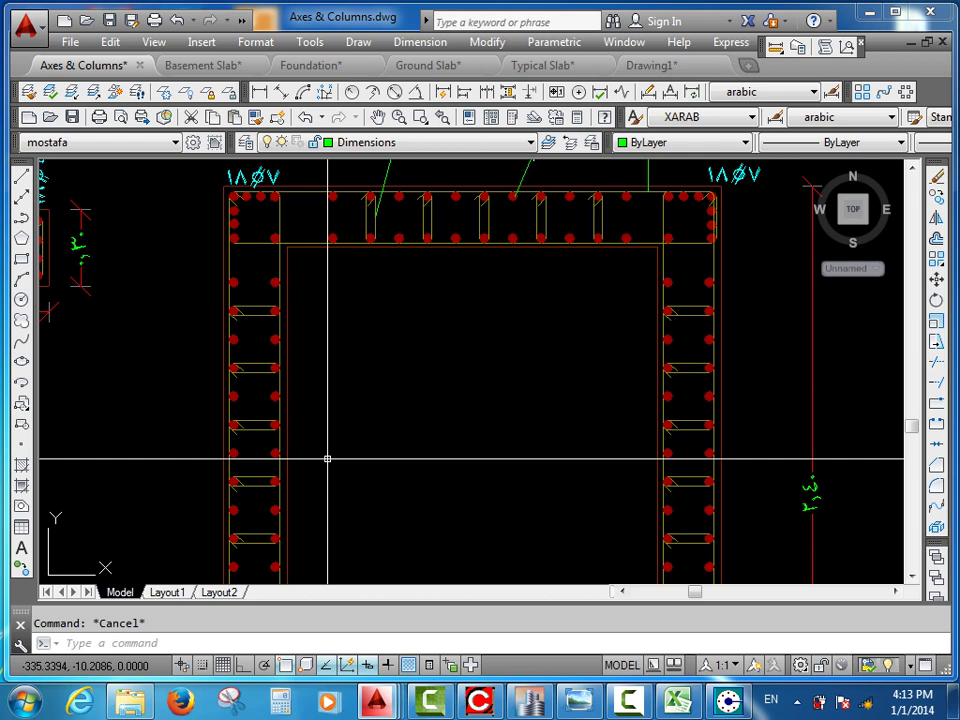
scroll(327, 459, "down", 5)
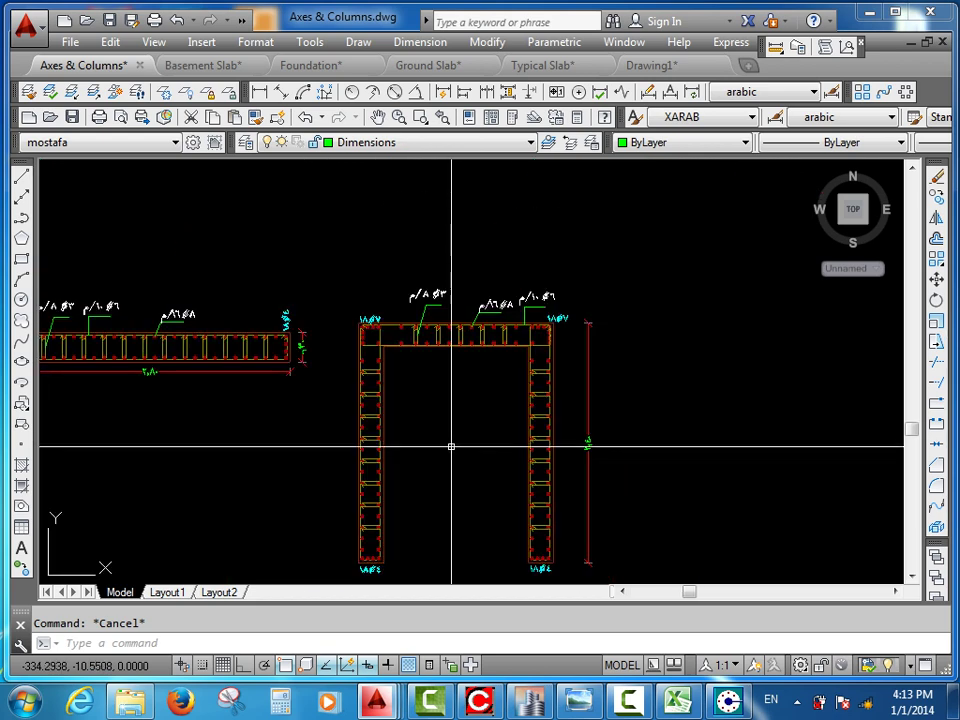
left_click_drag(381, 221, 381, 224)
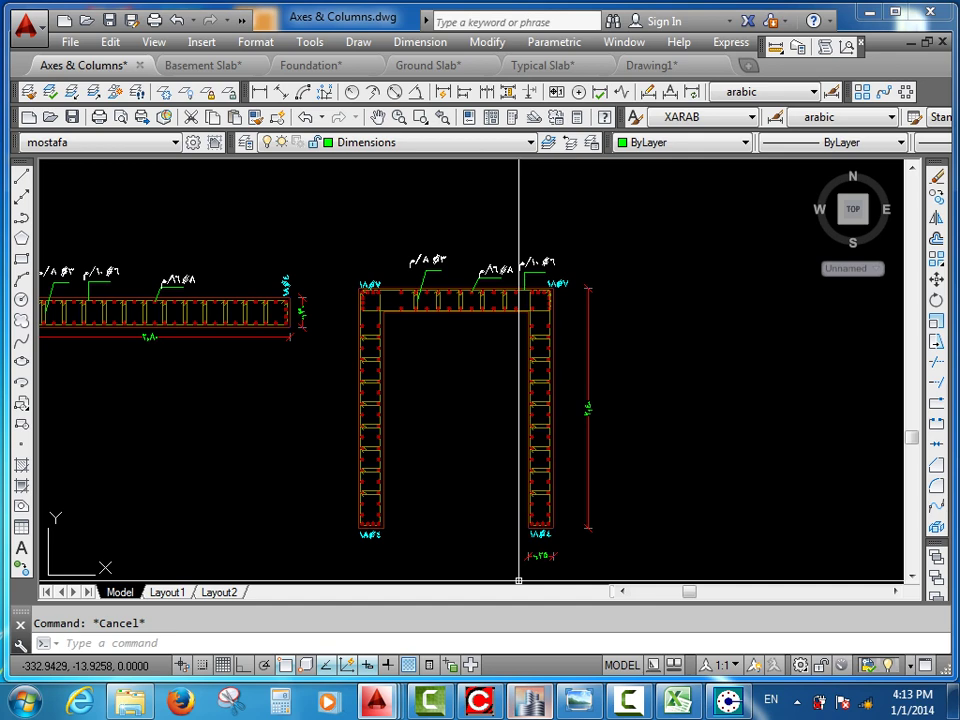
Switch to the ETABS project drift model and show all objects in the Story1 plan view.
left_click(531, 701)
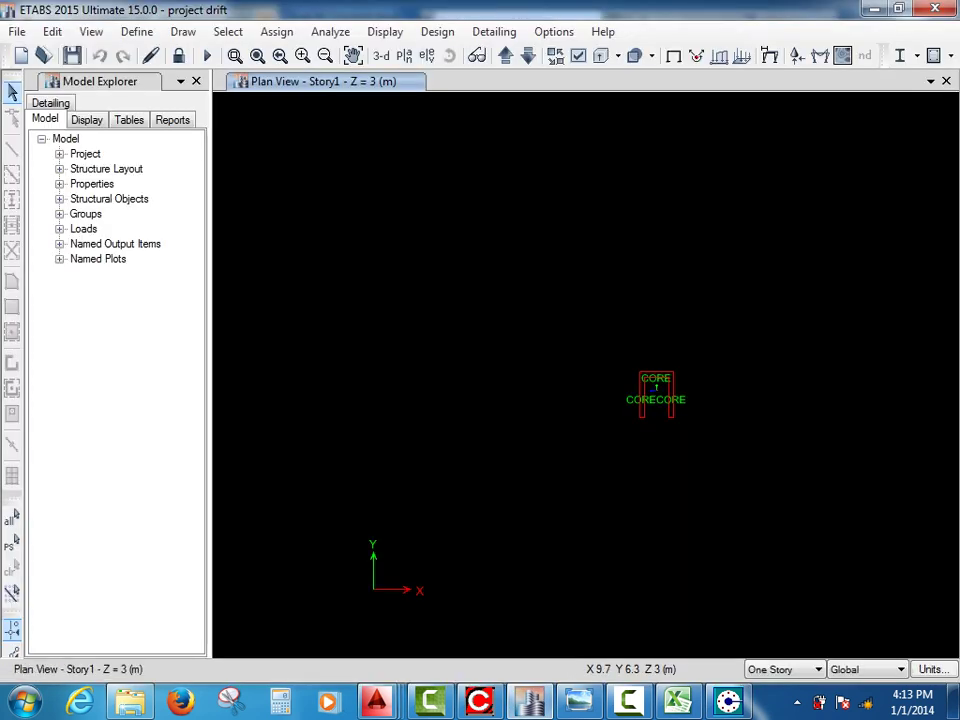
left_click_drag(557, 463, 541, 449)
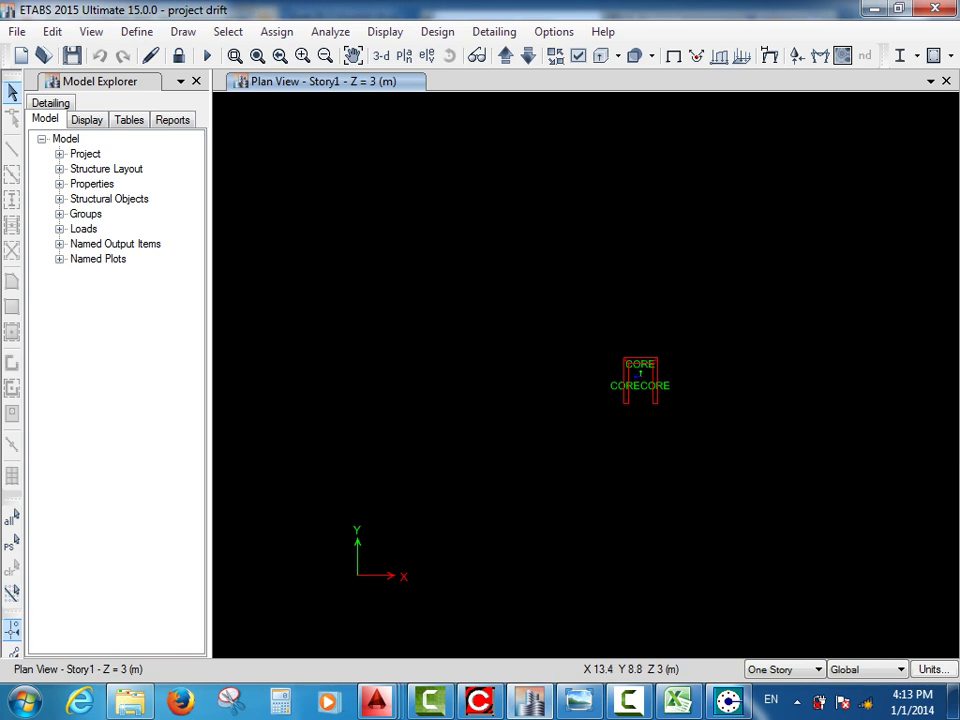
right_click(370, 243)
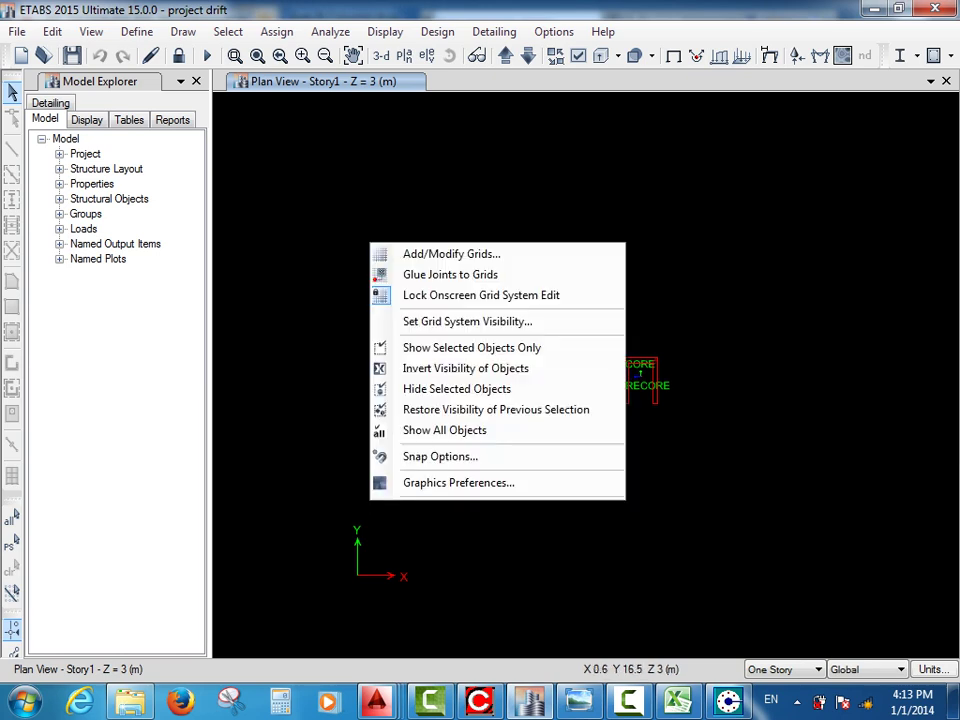
left_click(444, 430)
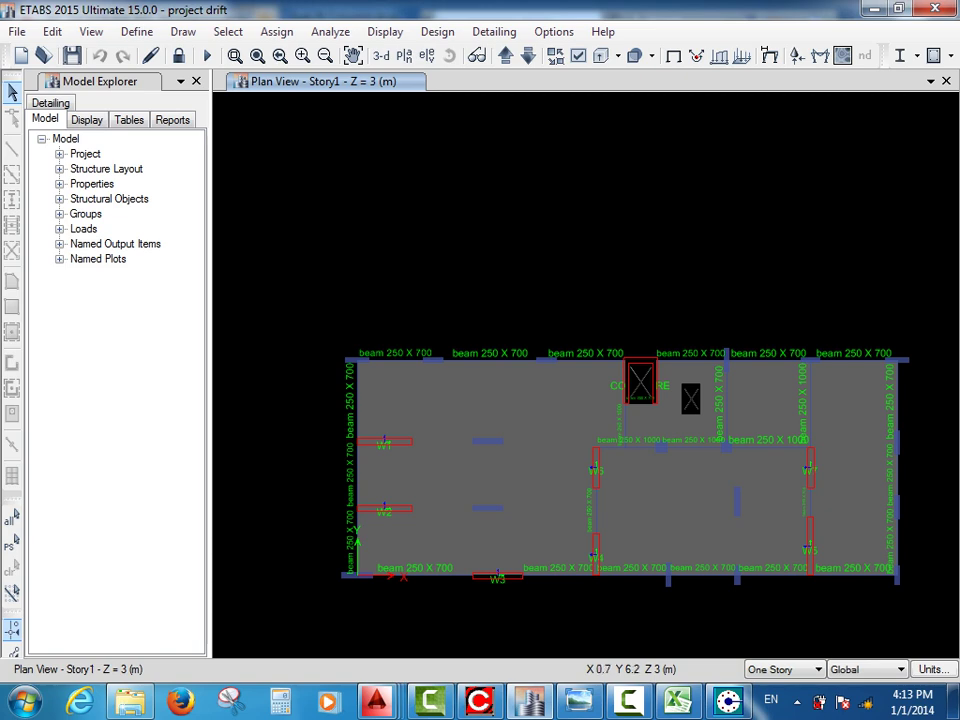
Select pier W1 at all story levels by its pier label.
left_click(228, 31)
mouse_move(257, 54)
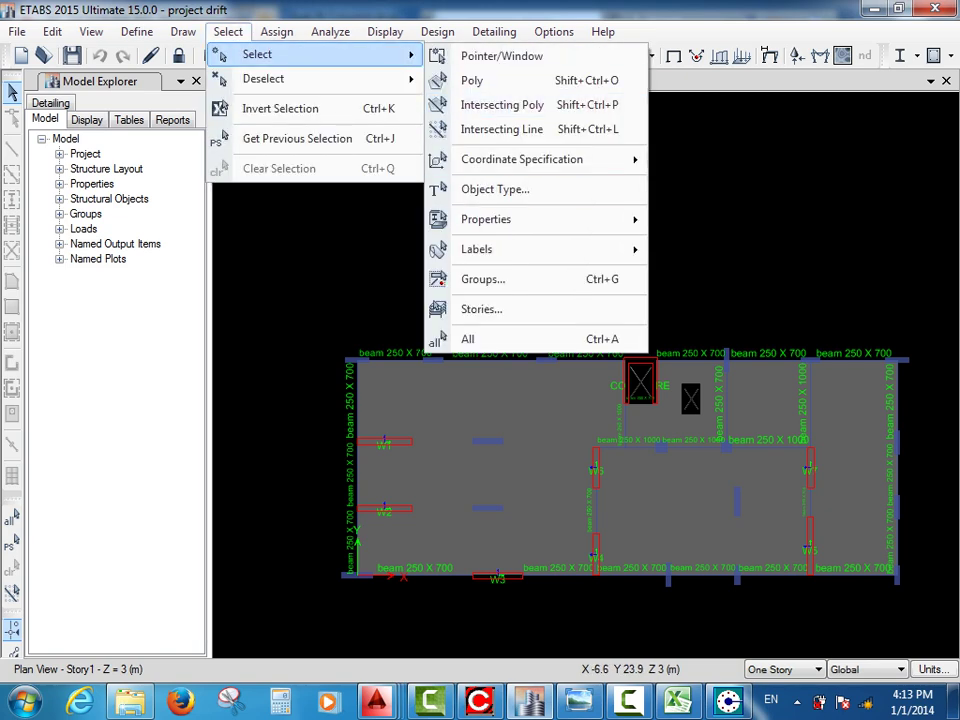
mouse_move(476, 249)
left_click(700, 249)
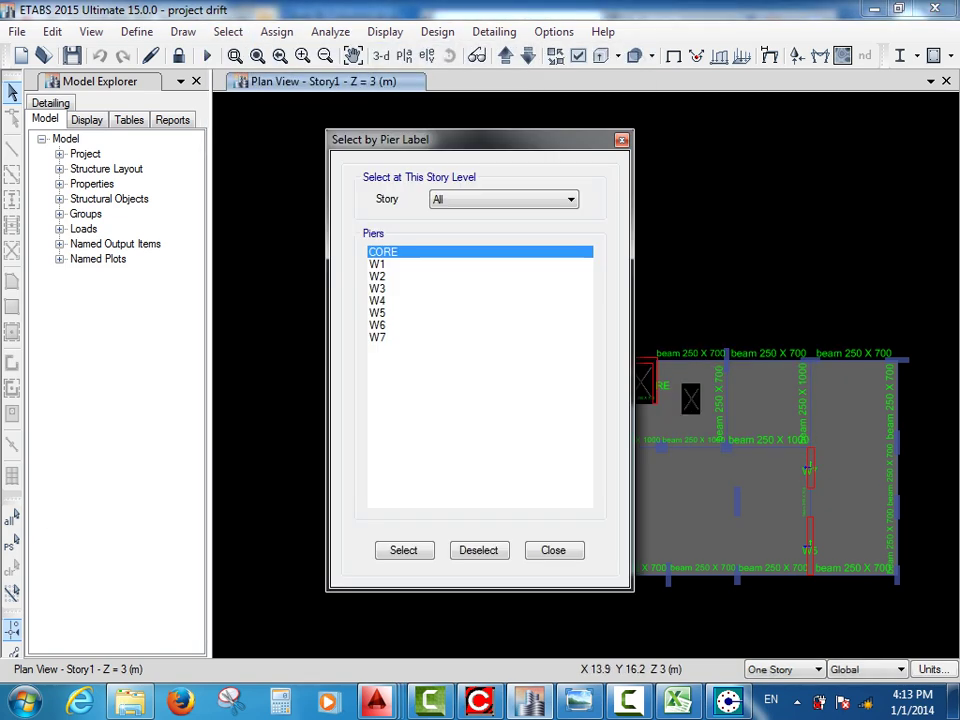
left_click(378, 264)
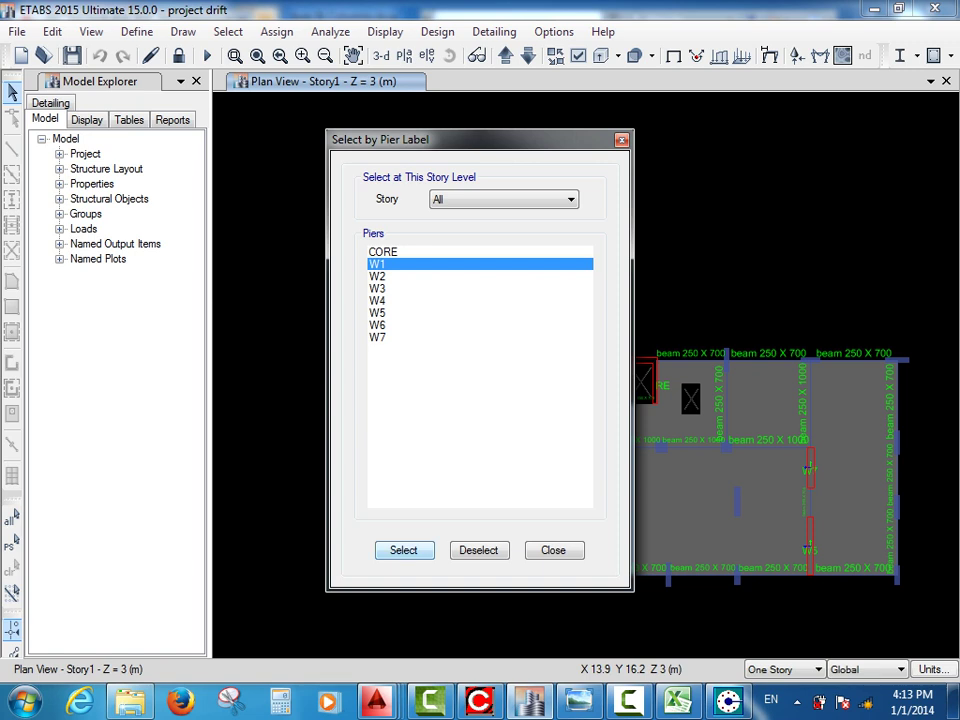
left_click(404, 550)
left_click(553, 550)
Isolate the selected W1 wall and display it in the 3-D view.
right_click(401, 204)
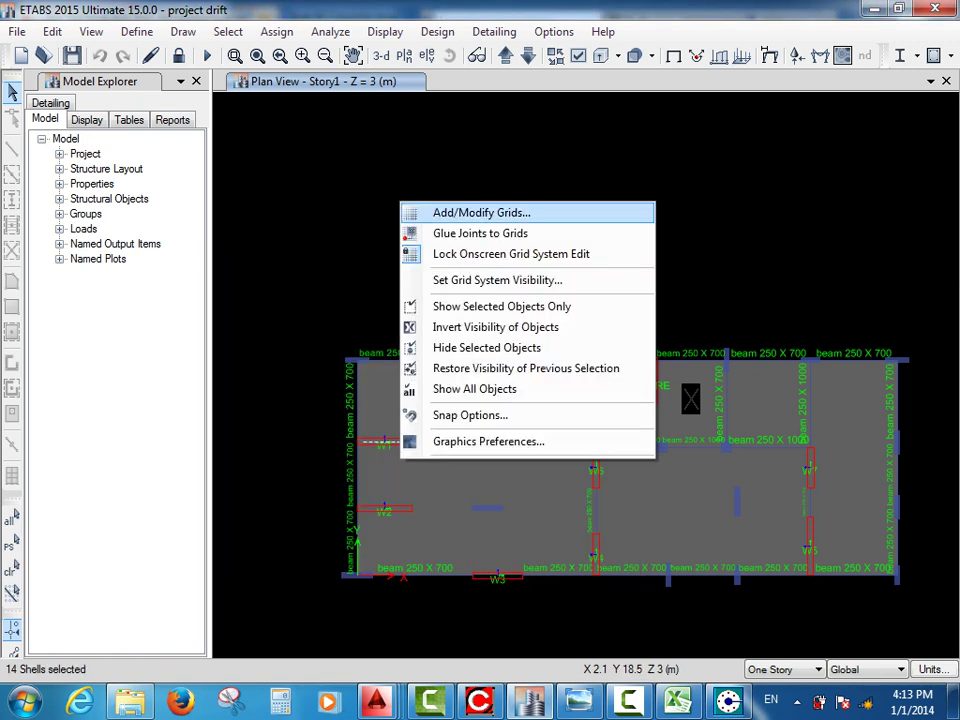
left_click(501, 306)
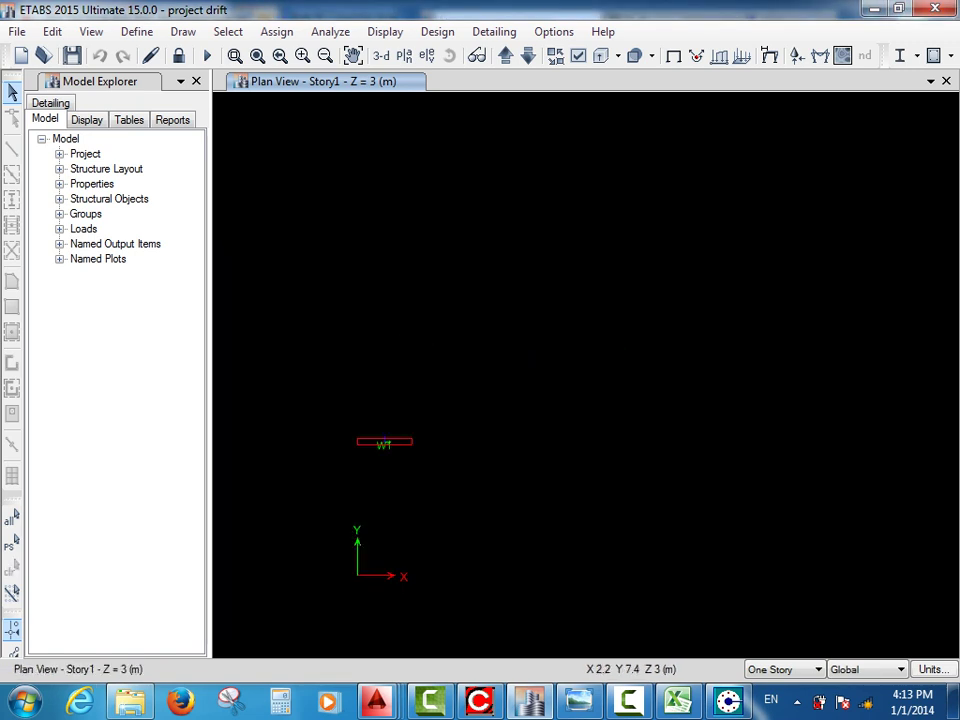
left_click(381, 55)
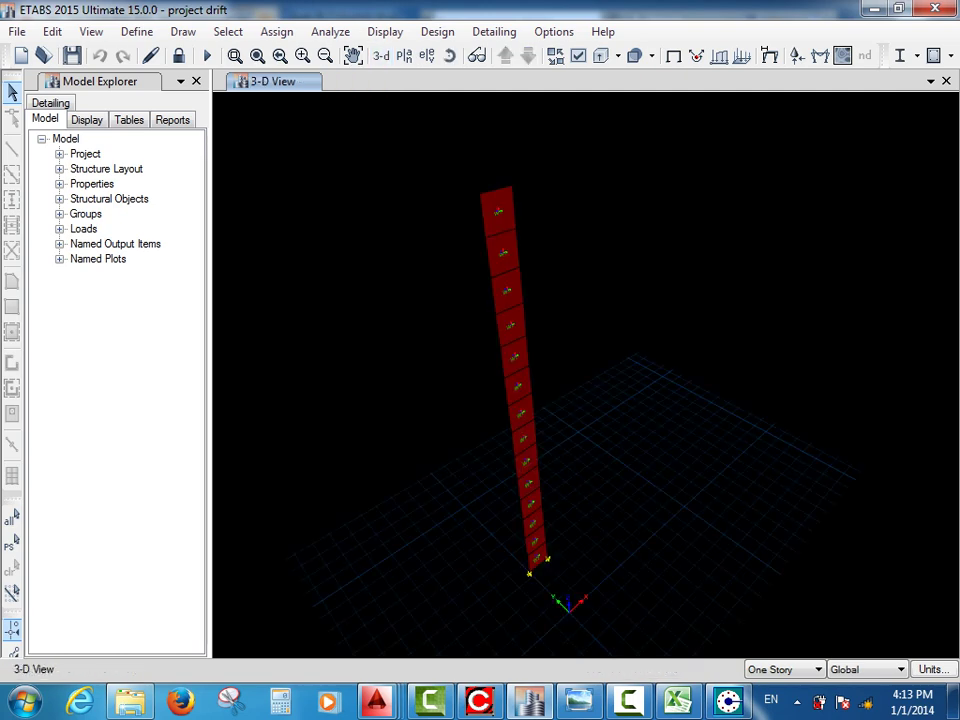
Switch to the Book1 pier forces workbook in Excel and close it, choosing to save its changes.
left_click(677, 700)
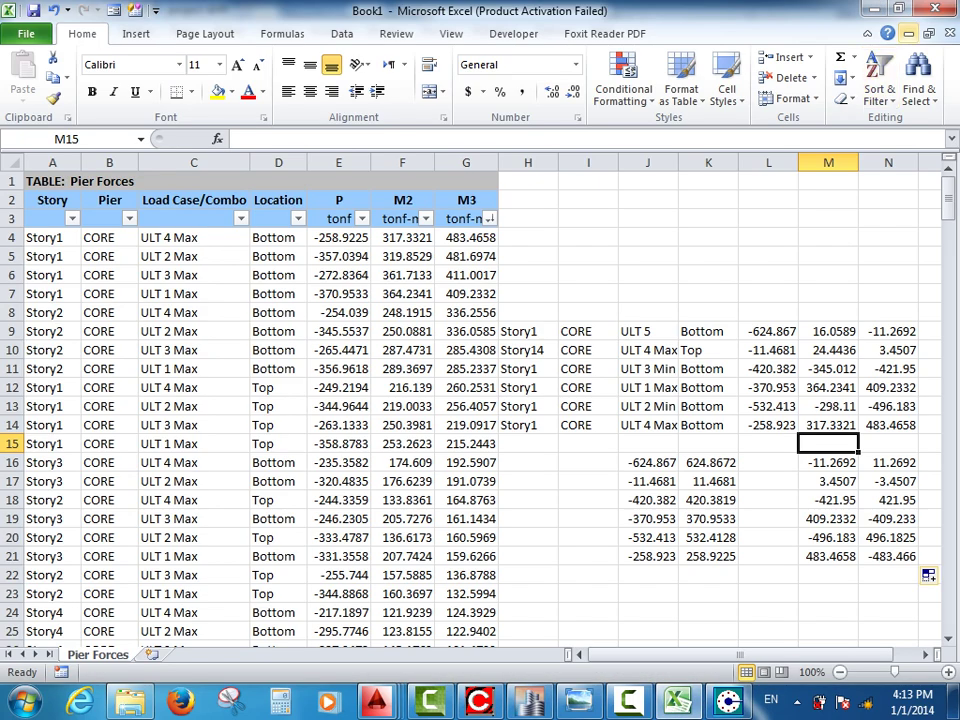
key("alt+F4")
key("Return")
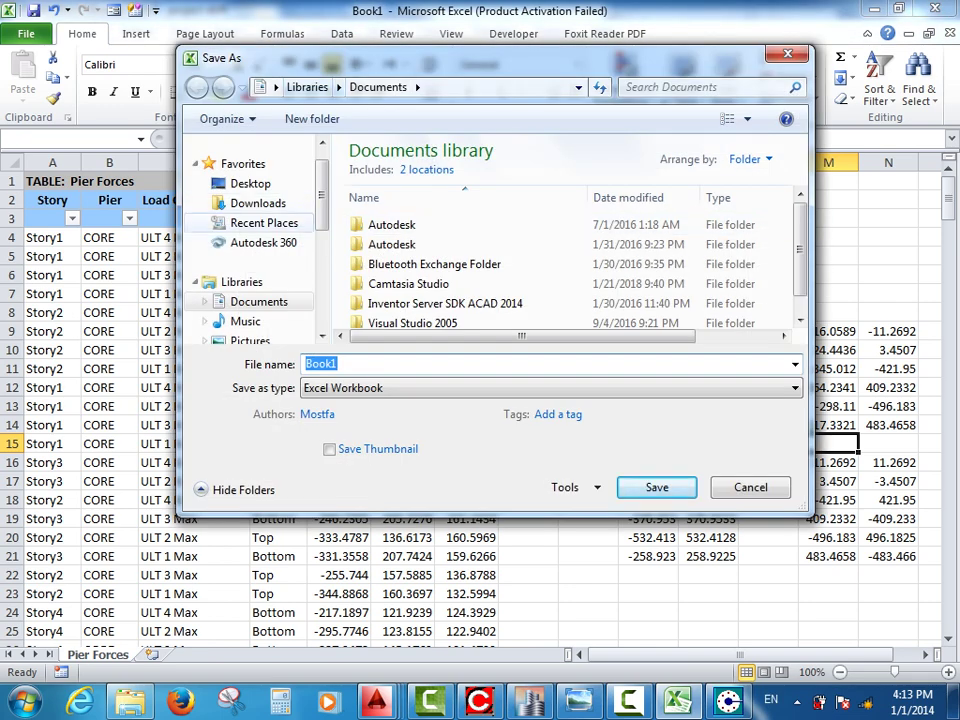
Save the workbook as Book1 in the CORE folder under Course CSI Diploma, lectures, inside BAhtim 2 on drive D.
left_click(250, 183)
double_click(425, 268)
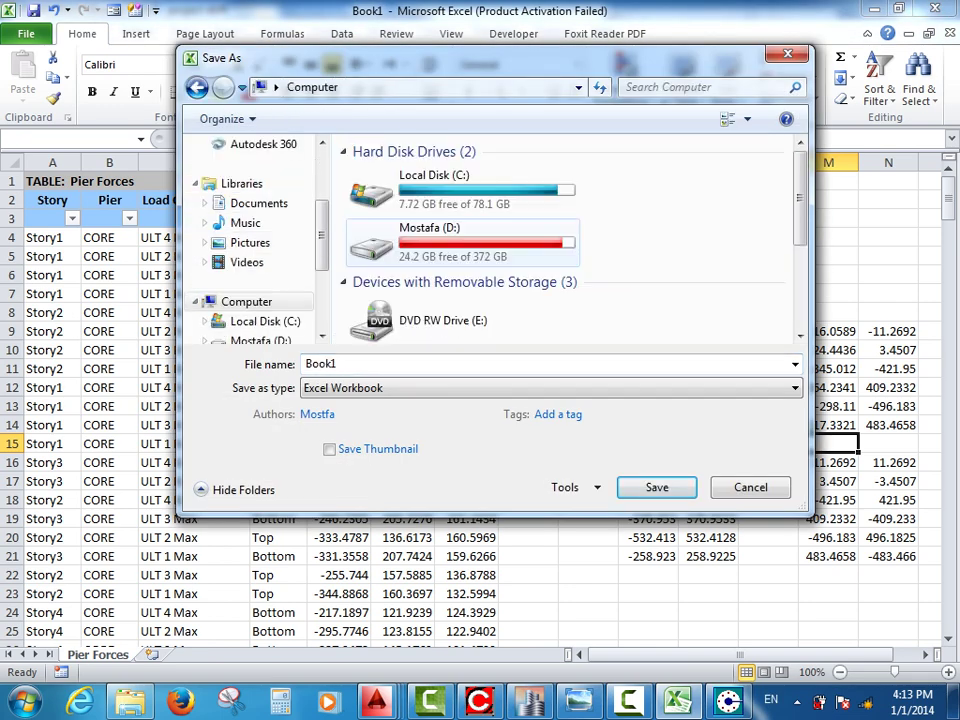
double_click(386, 246)
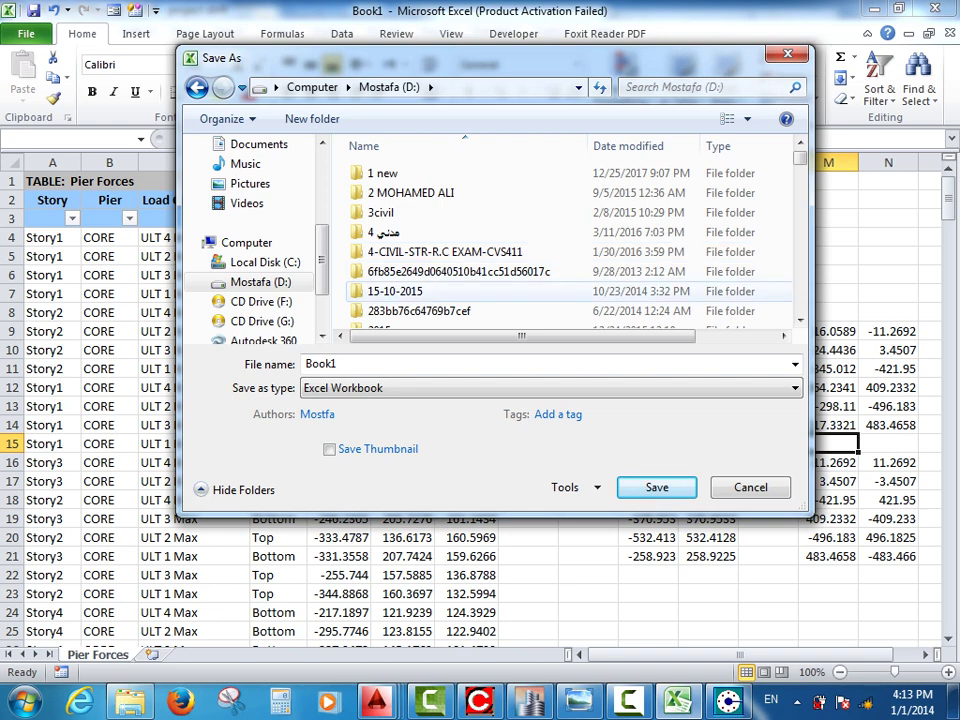
key("b")
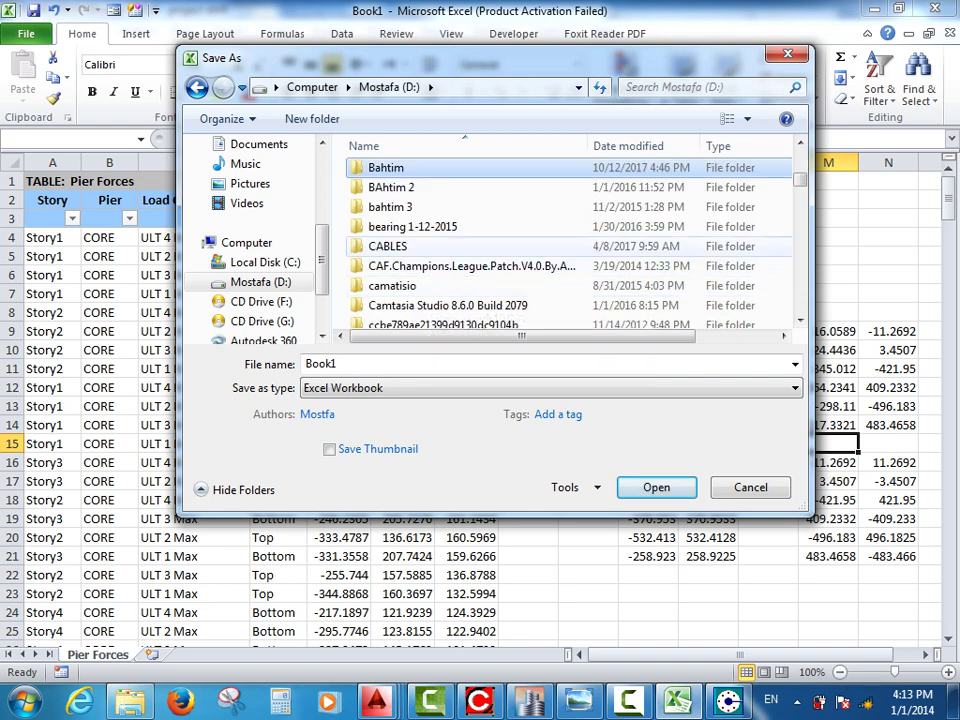
left_click(408, 187)
double_click(391, 187)
double_click(400, 222)
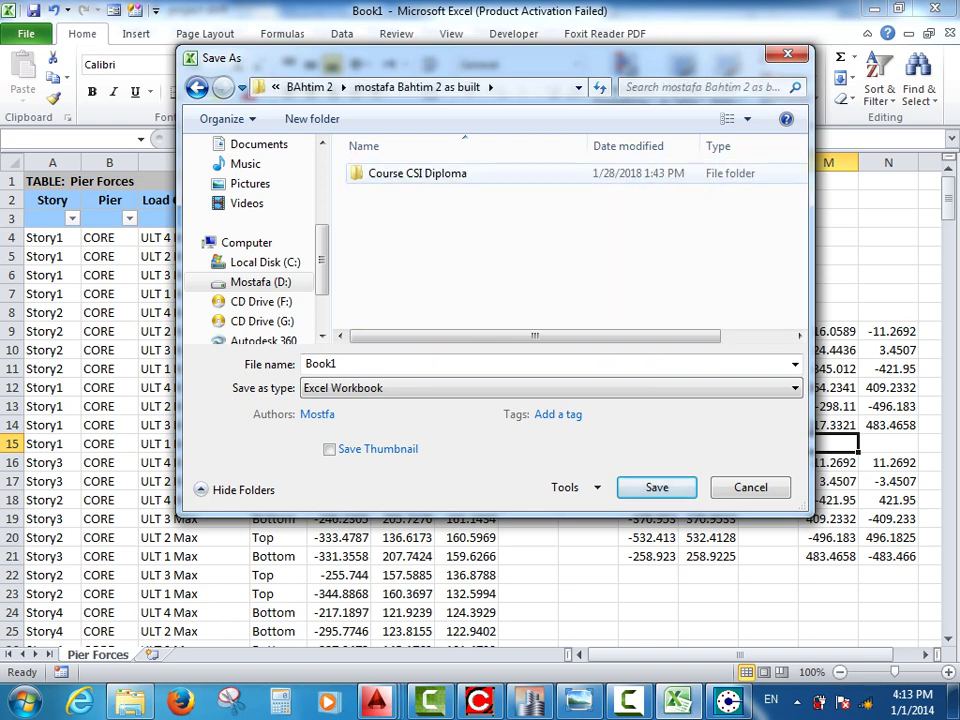
double_click(410, 180)
double_click(387, 311)
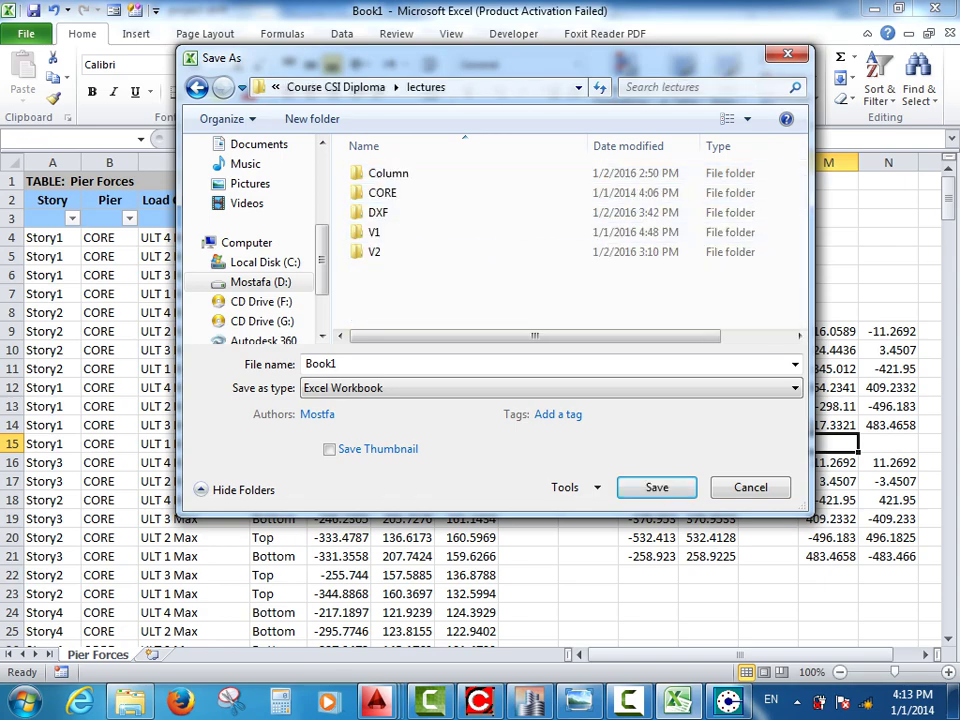
double_click(383, 193)
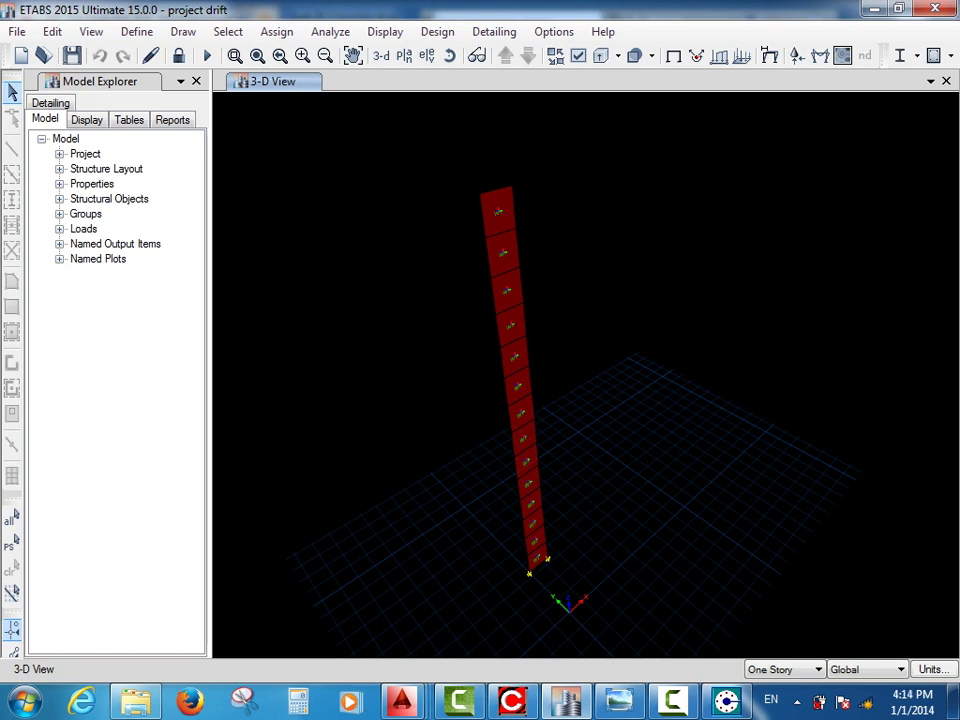
Select the entire isolated W1 wall and display its Pier Forces table from the wall analysis results.
left_click_drag(607, 114, 424, 598)
left_click(385, 32)
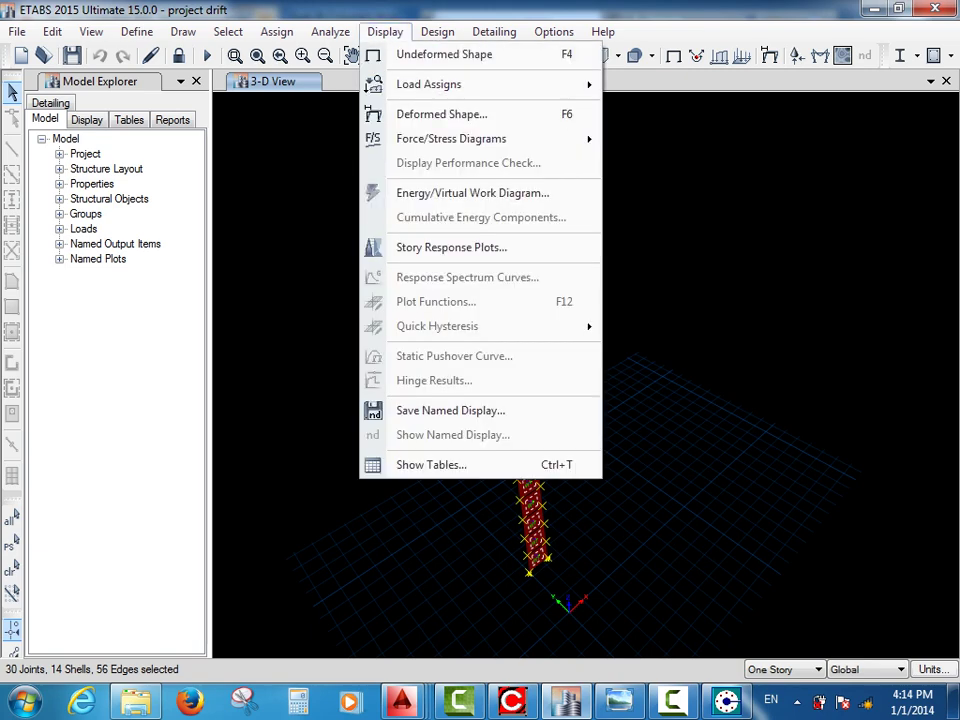
key("Up")
key("Return")
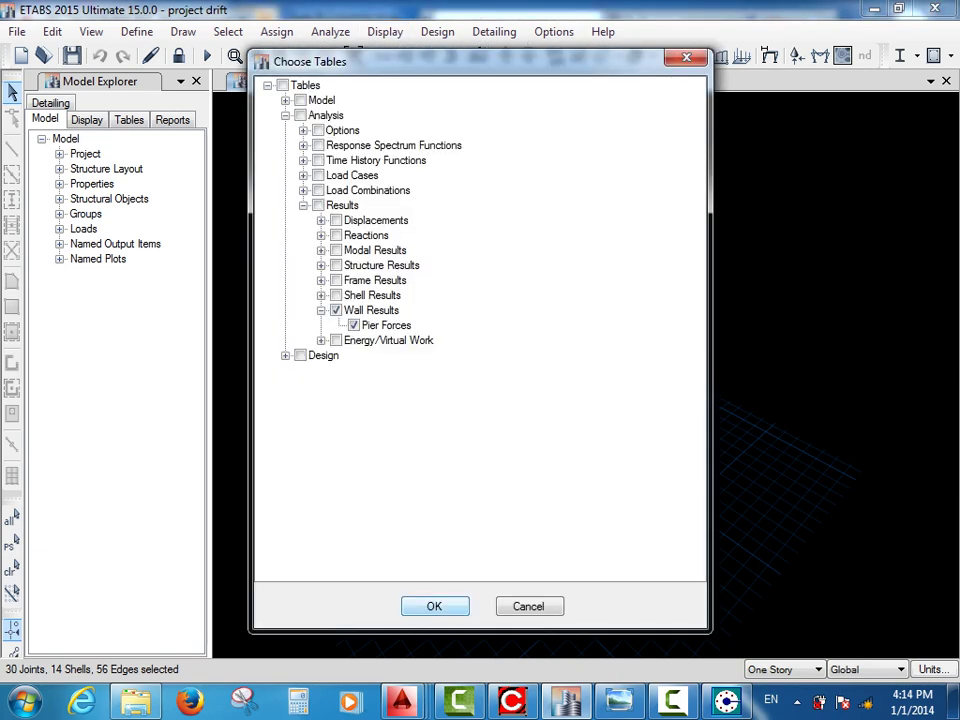
key("Return")
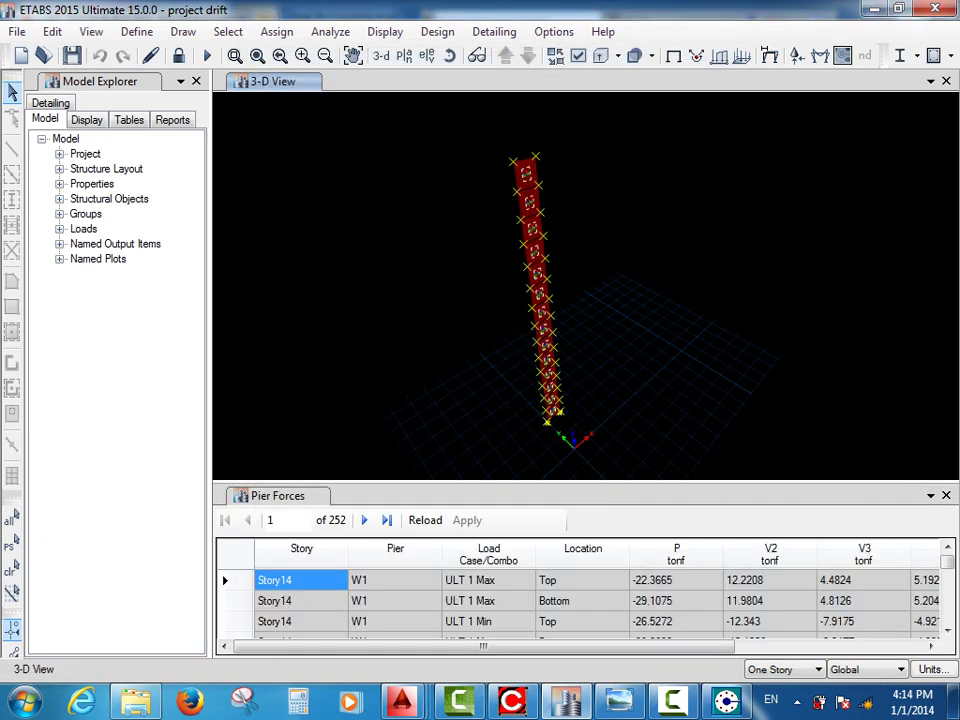
Filter the Pier Forces load combinations by ULT 1 Max, ULT 1 Min, ULT 2 Max and ULT 2 Min.
right_click(394, 578)
left_click(478, 590)
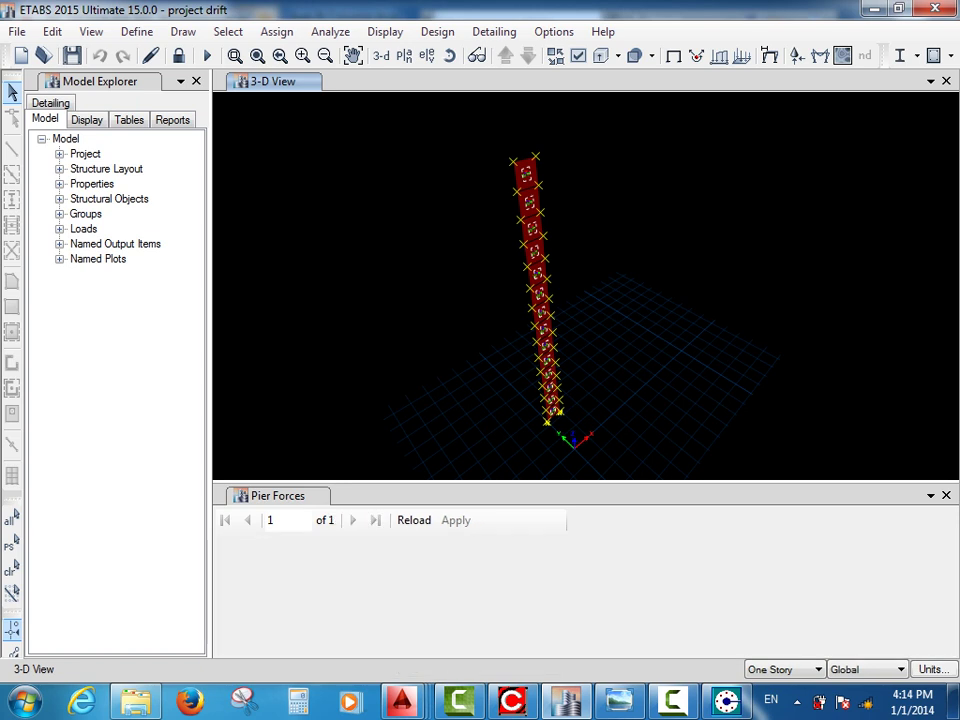
right_click(491, 552)
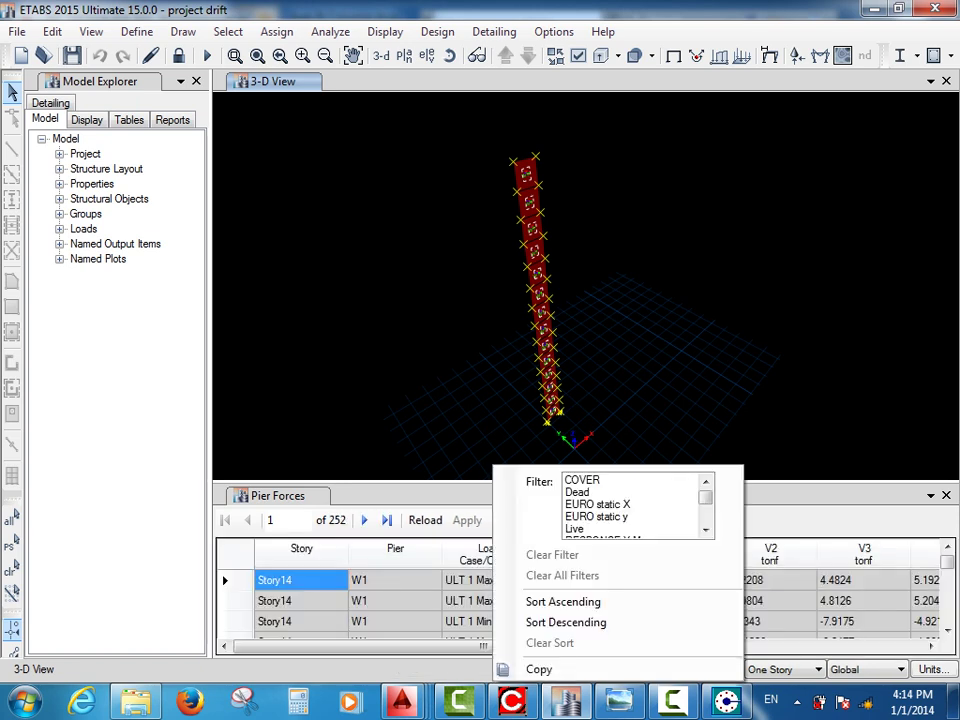
left_click(706, 530)
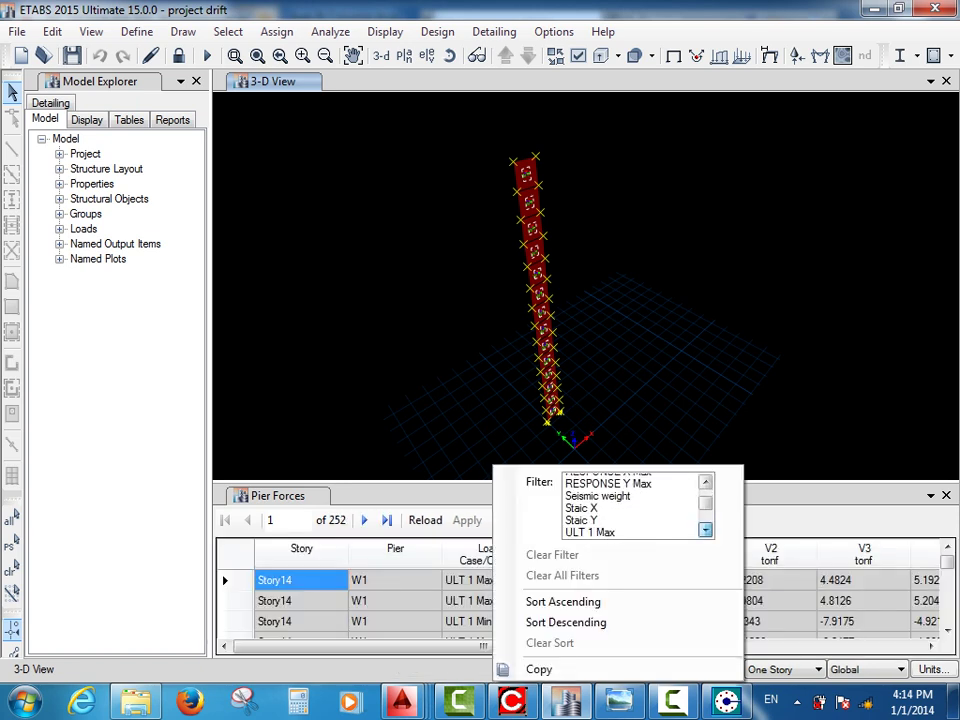
left_click(706, 530)
left_click(706, 530)
left_click(610, 492)
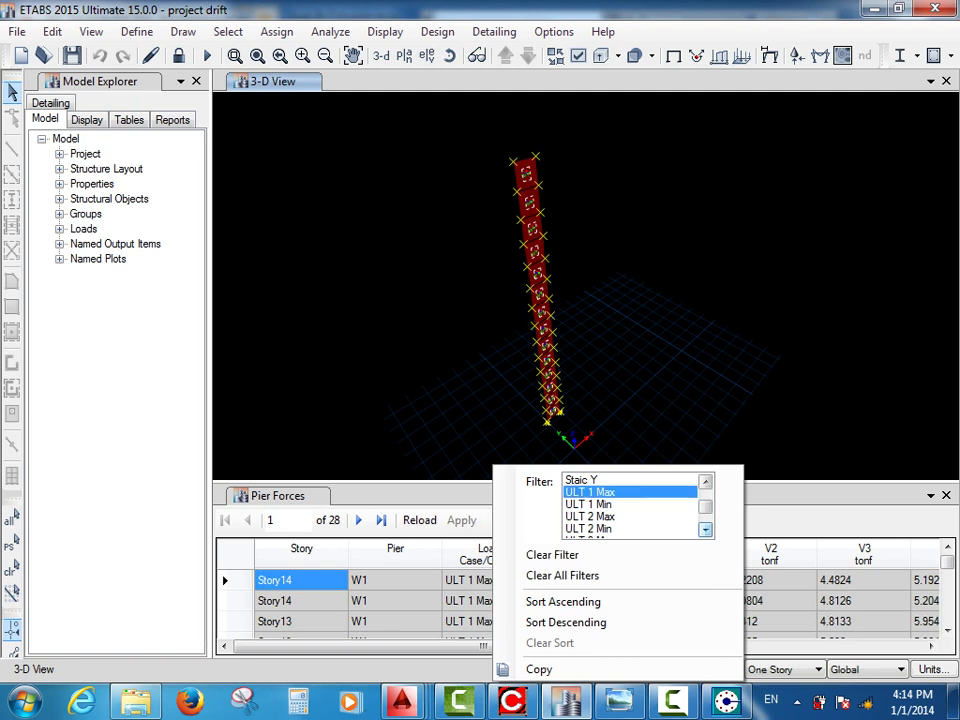
left_click(610, 504)
left_click(610, 516)
left_click(610, 528)
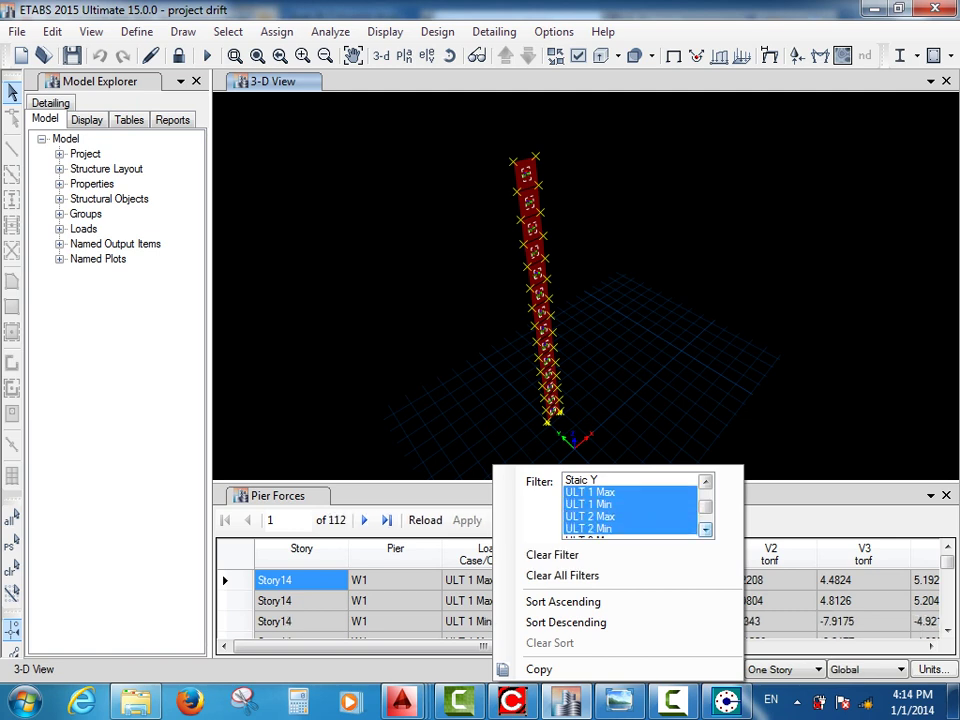
Add ULT 3 Max, ULT 3 Min, ULT 4 Max, ULT 4 Min and ULT 5 to the load combination filter.
left_click(706, 530)
key("shift+Down")
key("shift+Down")
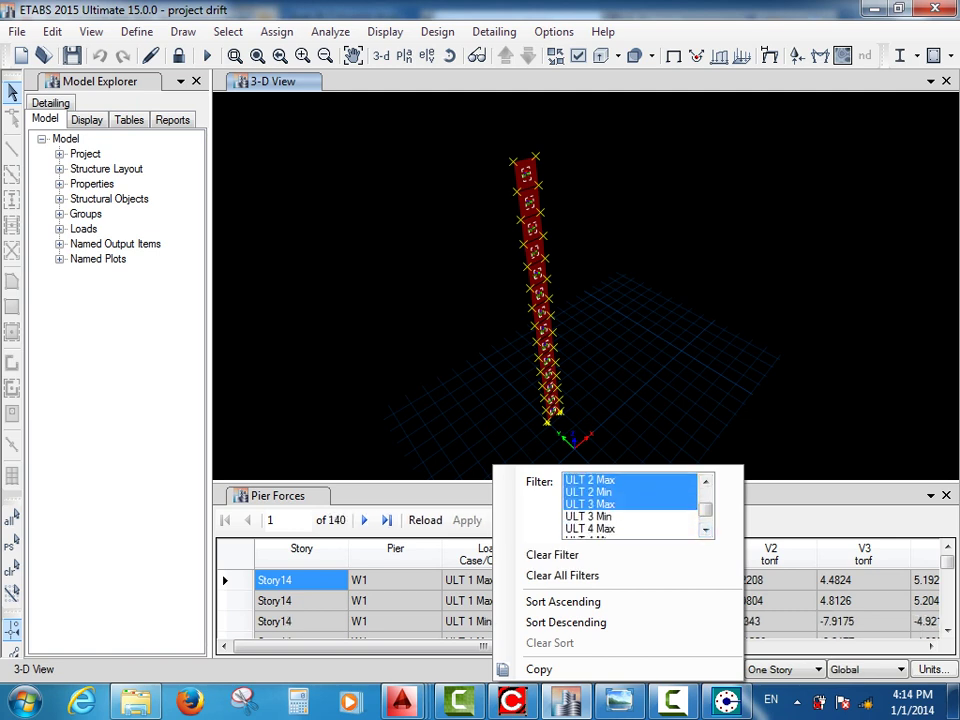
left_click(706, 530)
left_click(706, 530)
left_click(610, 492)
left_click(610, 516)
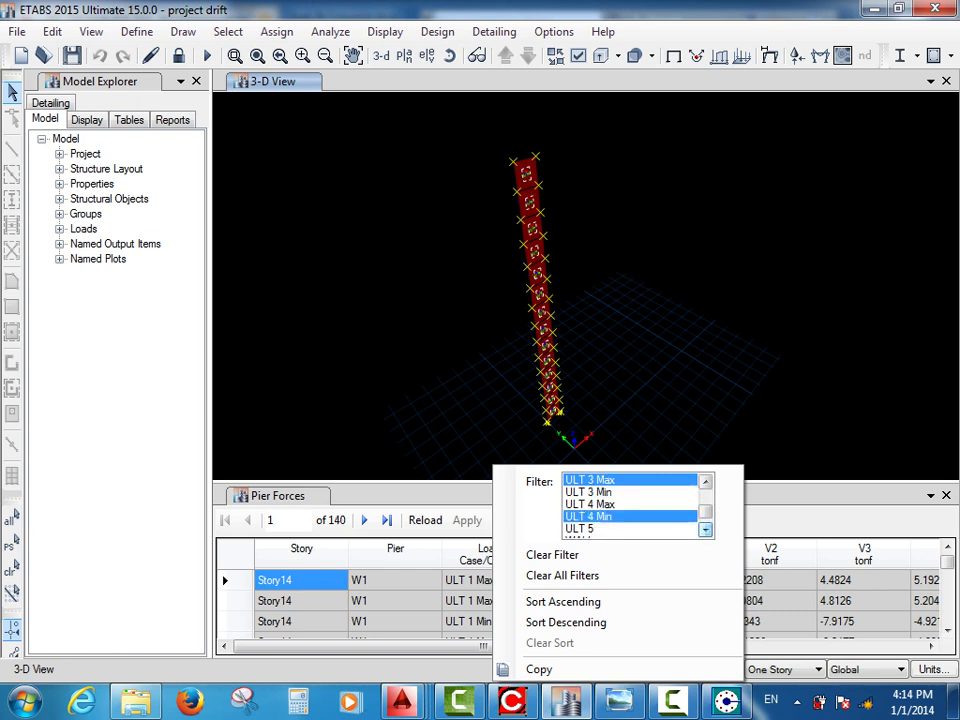
left_click(610, 492)
left_click(610, 504)
left_click(610, 528)
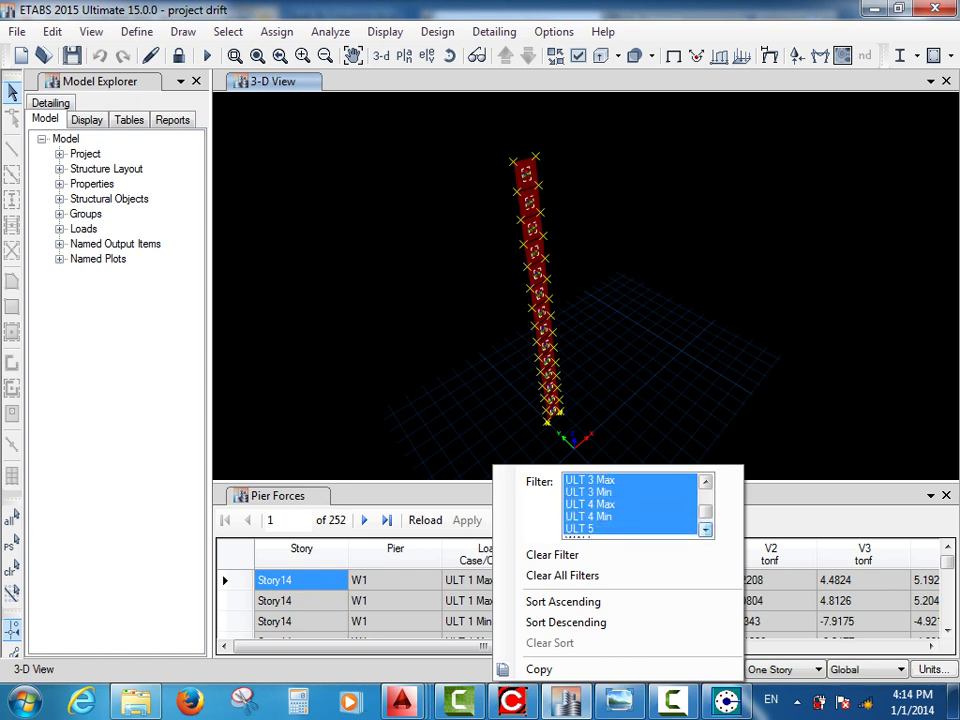
scroll(630, 505, "down", 2)
scroll(630, 505, "up", 5)
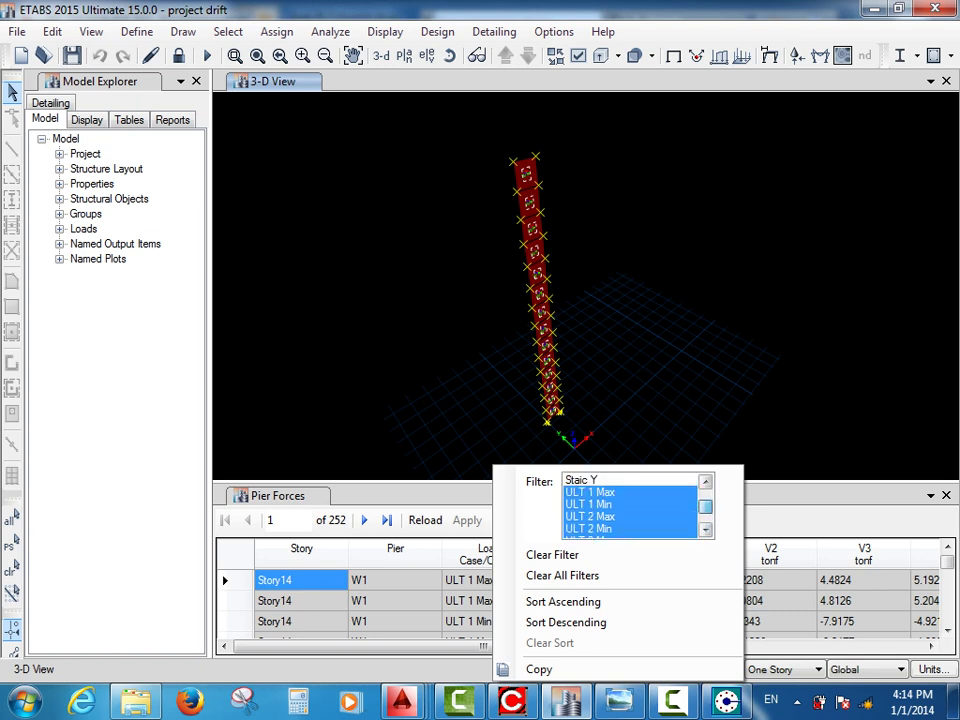
Apply the ULT load combination filter and export the filtered W1 Pier Forces table to Excel.
scroll(630, 505, "down", 3)
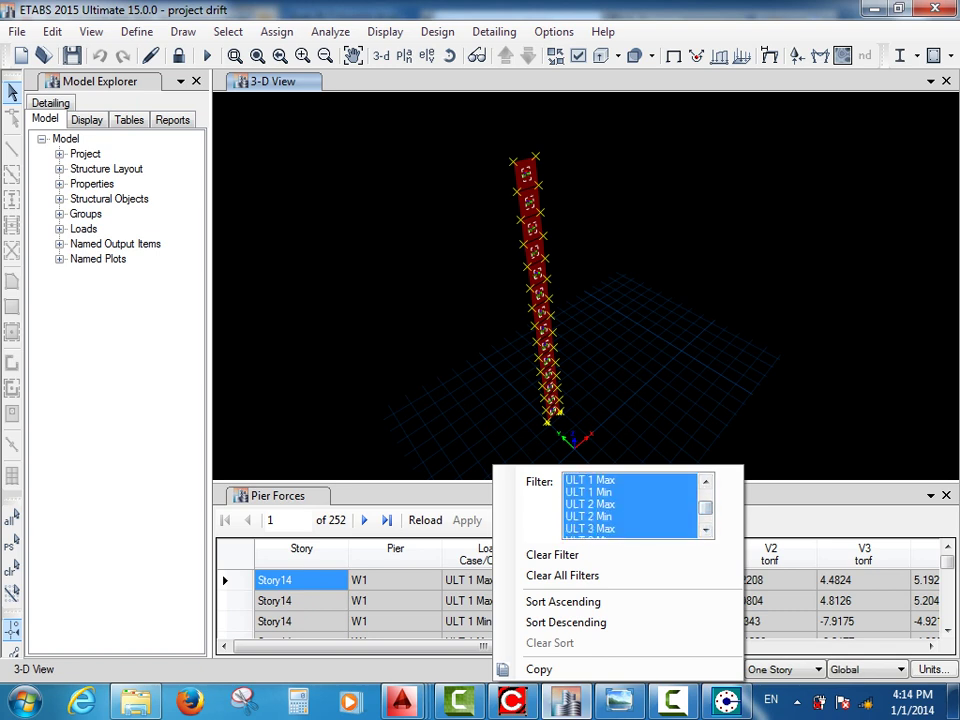
key("Escape")
right_click(512, 582)
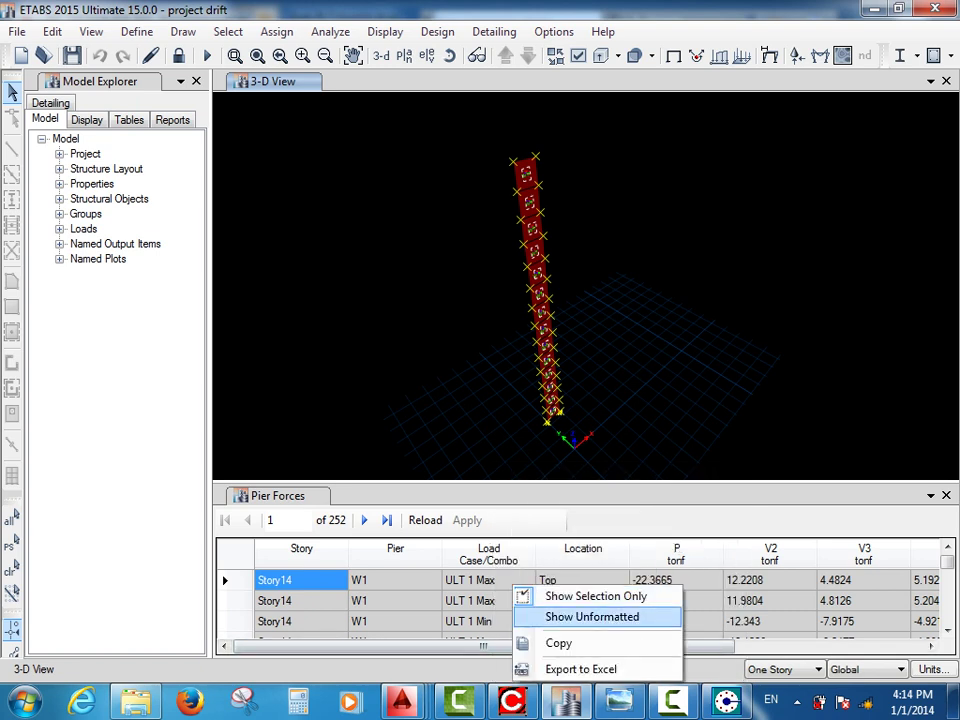
left_click(579, 667)
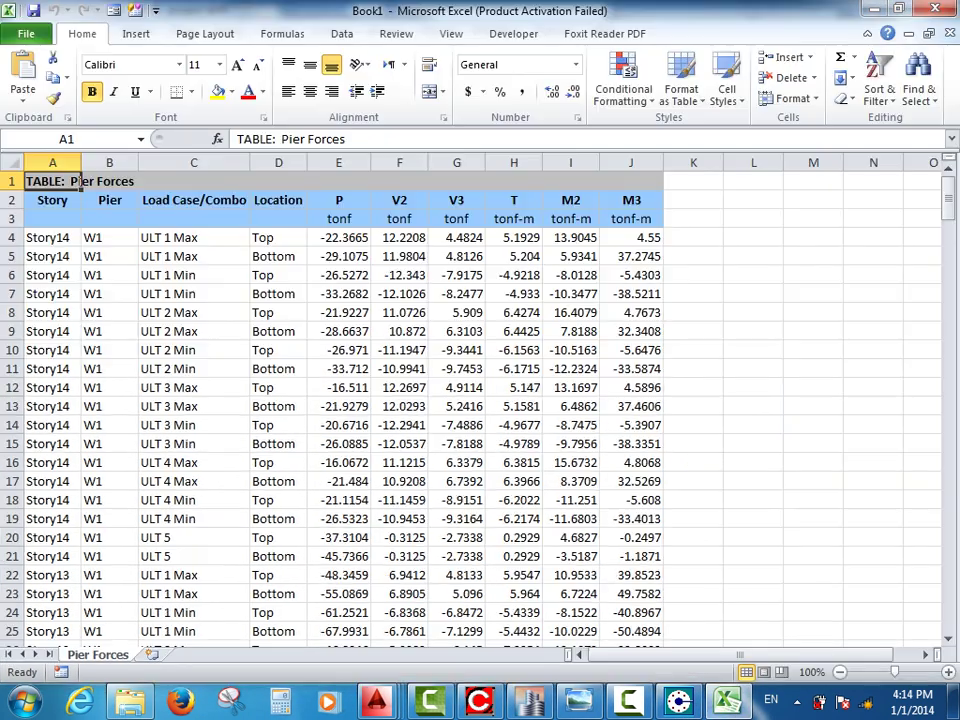
Clear the V2, V3 and T columns from the exported table and move the M2 and M3 columns beside P.
left_click_drag(399, 162, 513, 162)
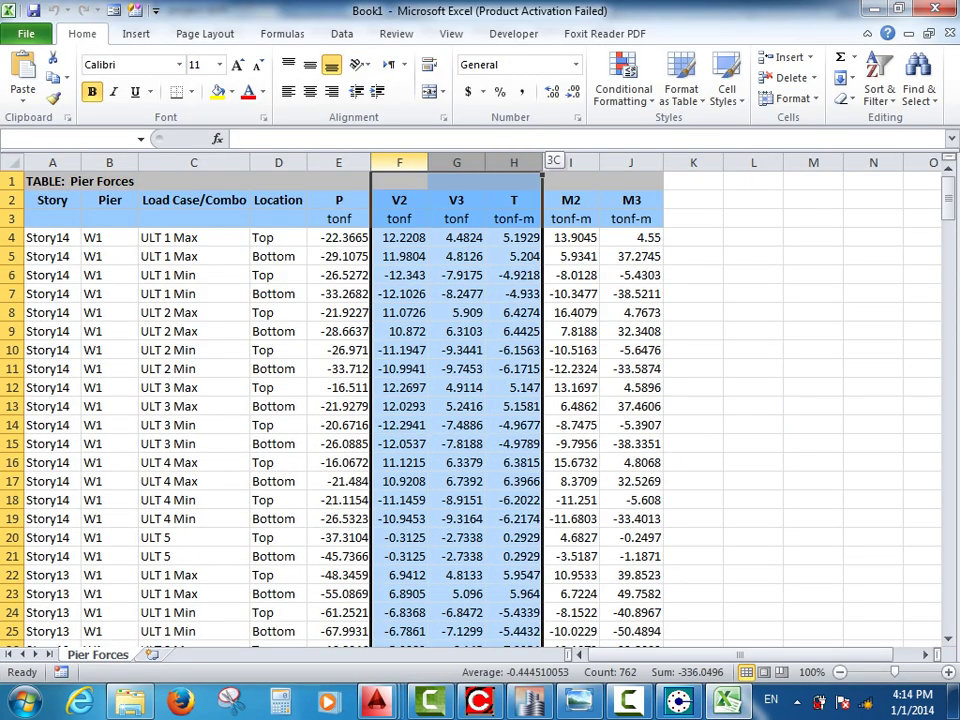
key("Delete")
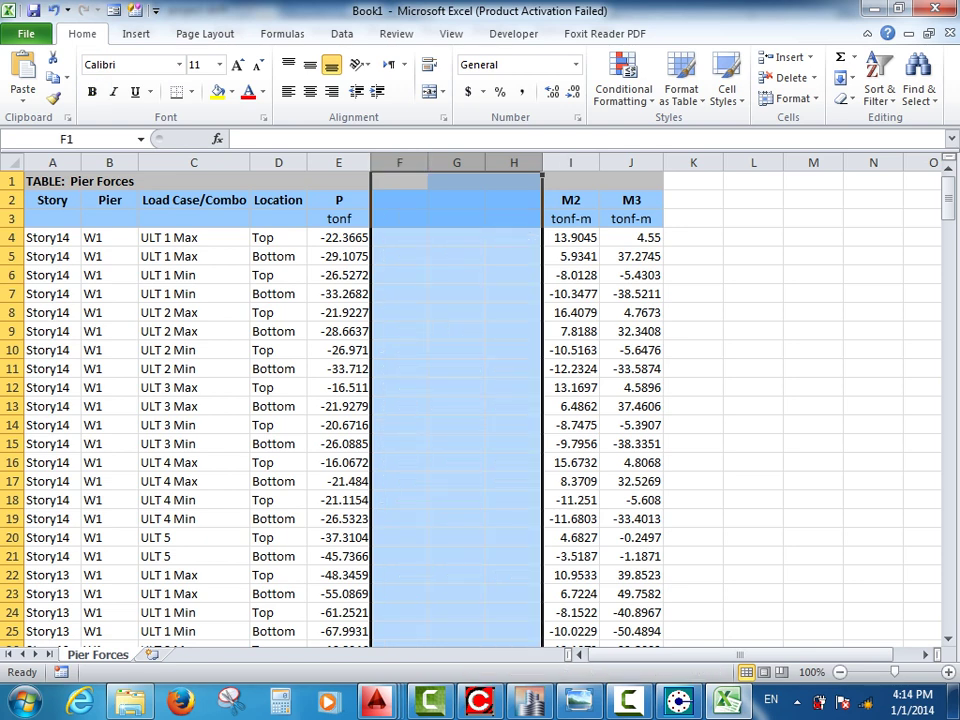
left_click_drag(571, 162, 631, 162)
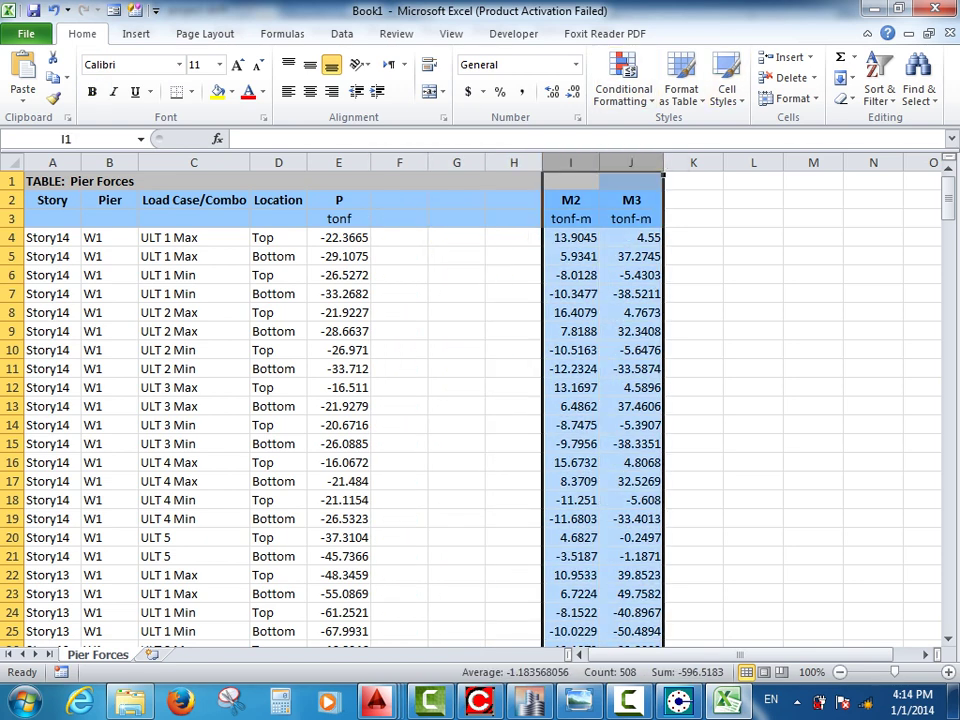
left_click_drag(560, 172, 388, 172)
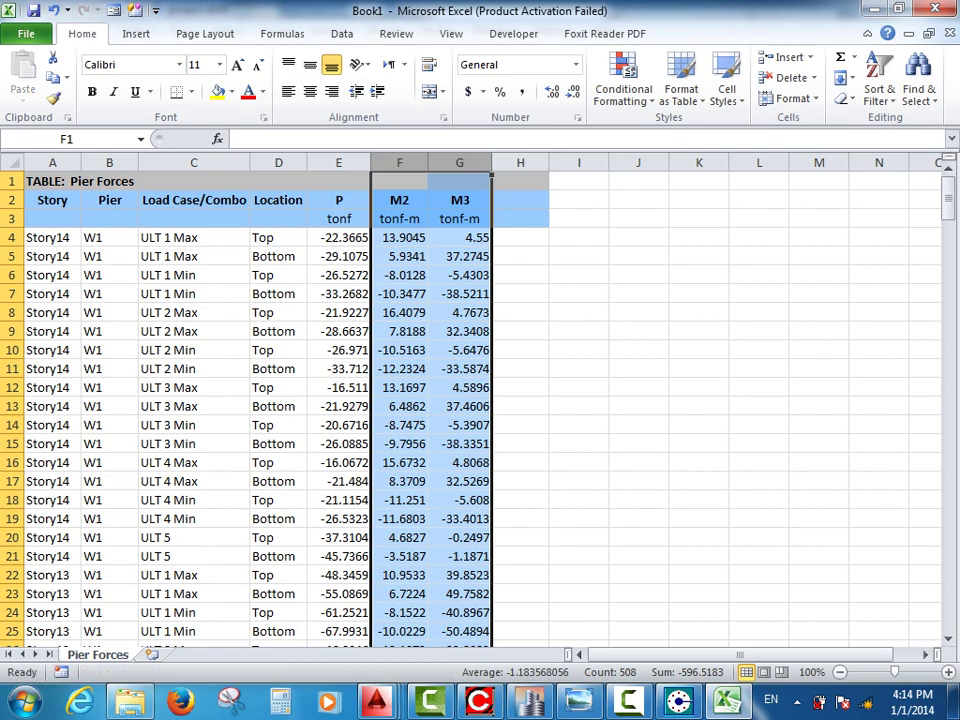
left_click(638, 292)
Add filters to the Pier Forces data range A3:G255.
left_click_drag(40, 237, 490, 580)
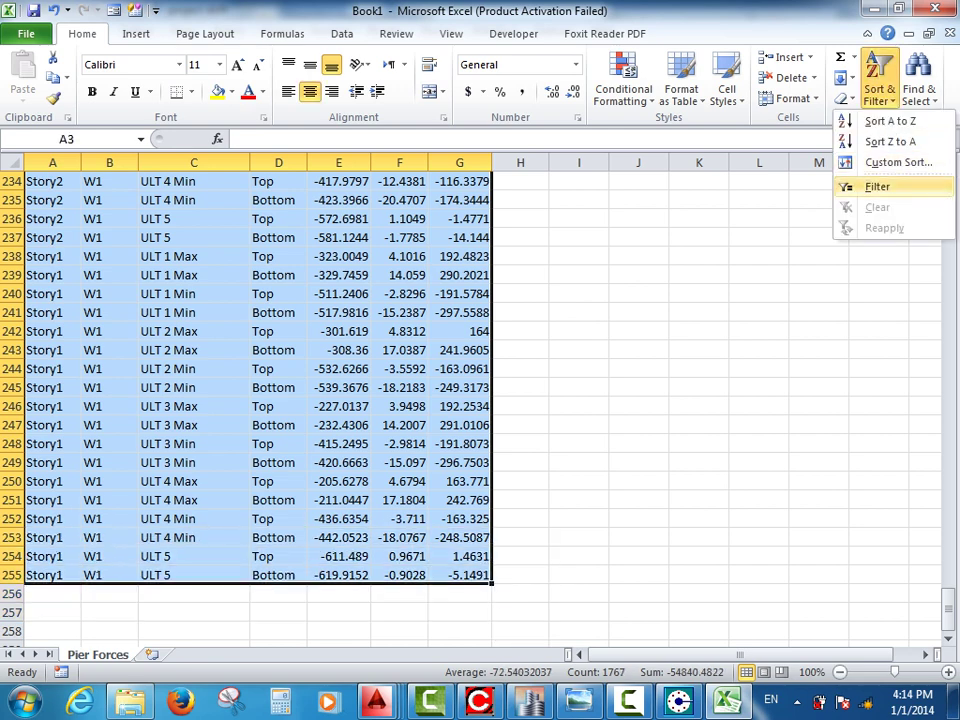
left_click(878, 187)
left_click(578, 294)
Sort the table by P from smallest to largest and copy its first data row to H11.
left_click(362, 218)
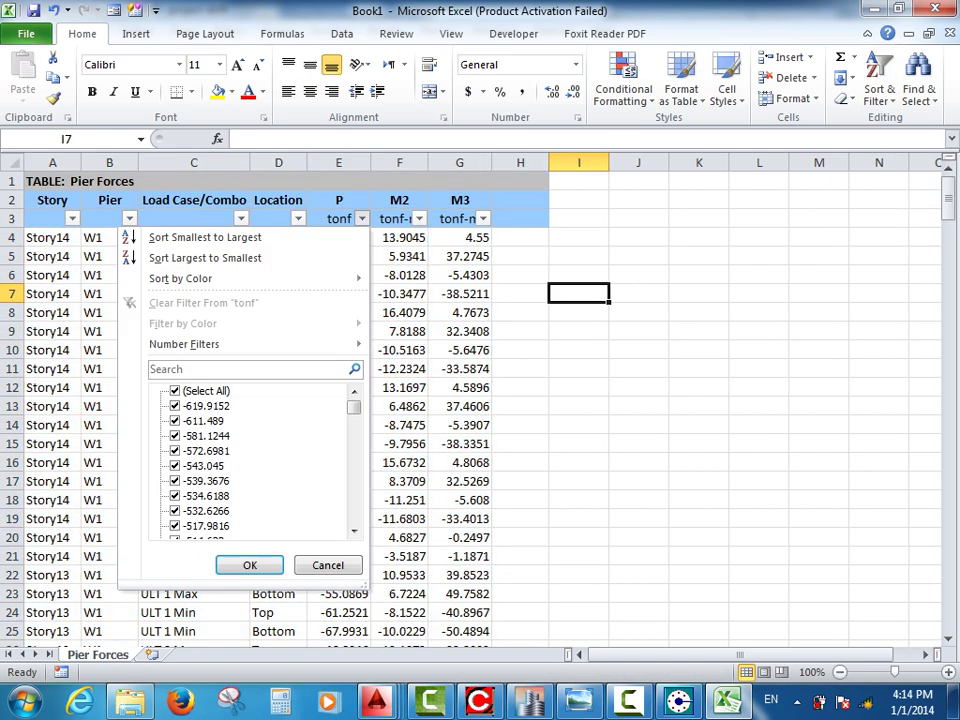
left_click(205, 236)
left_click_drag(52, 238, 460, 239)
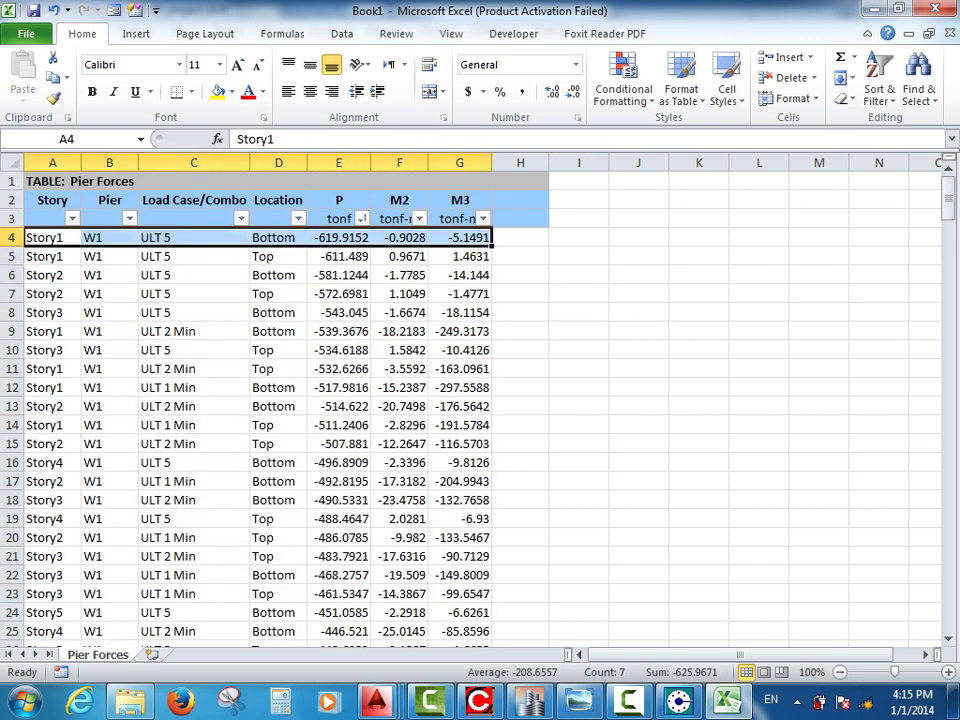
key("ctrl+c")
left_click(520, 369)
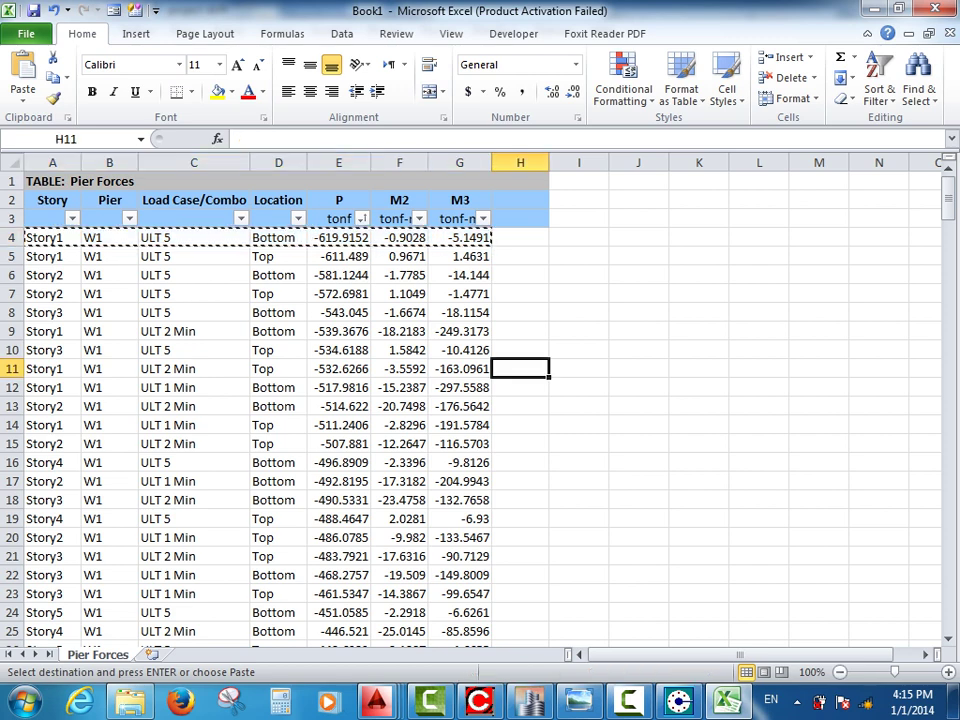
key("ctrl+v")
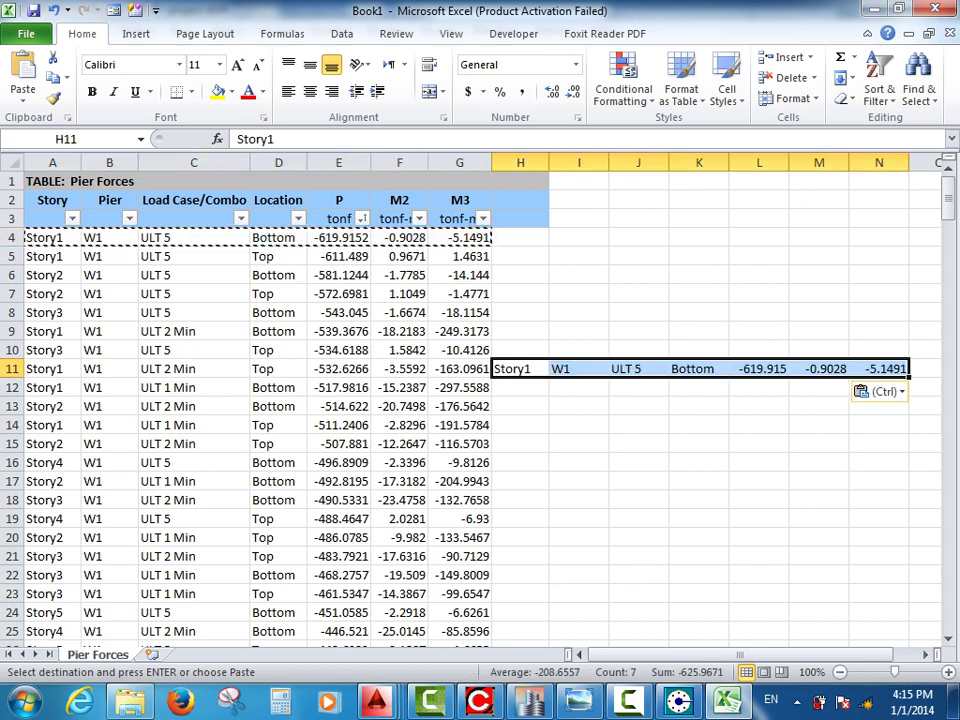
Sort the table by P from largest to smallest and copy its first data row to H12.
left_click(362, 218)
left_click(205, 257)
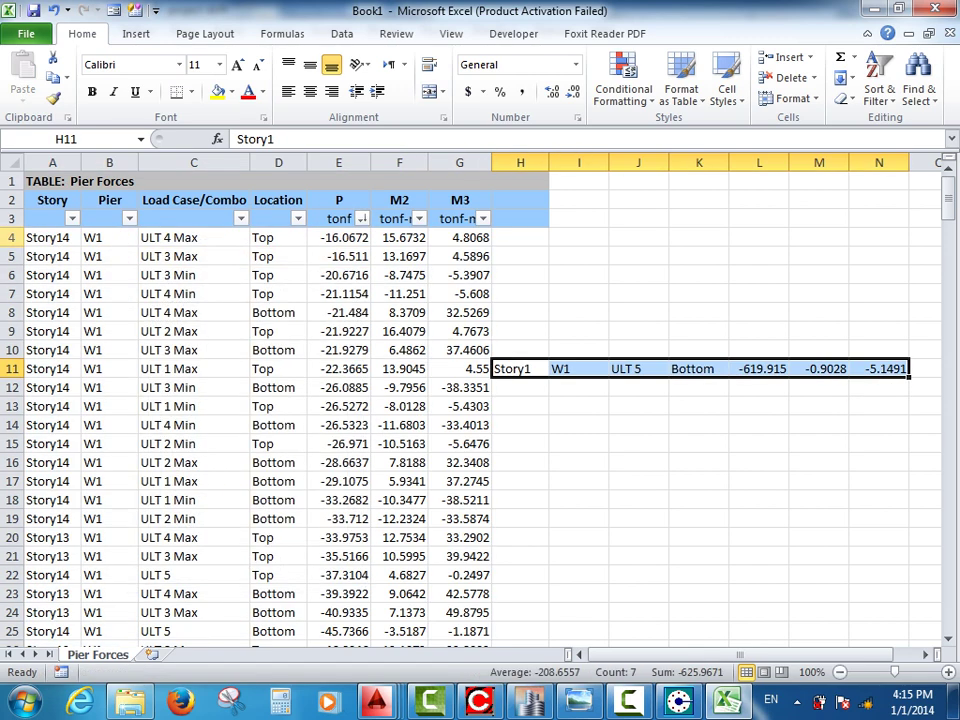
left_click_drag(45, 237, 460, 237)
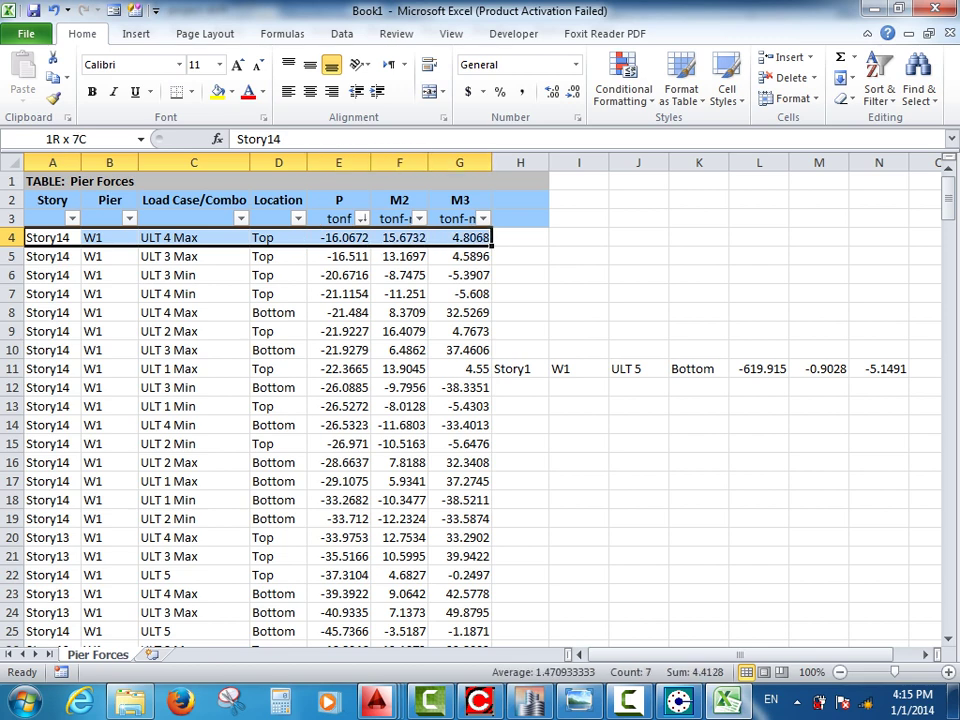
key("ctrl+c")
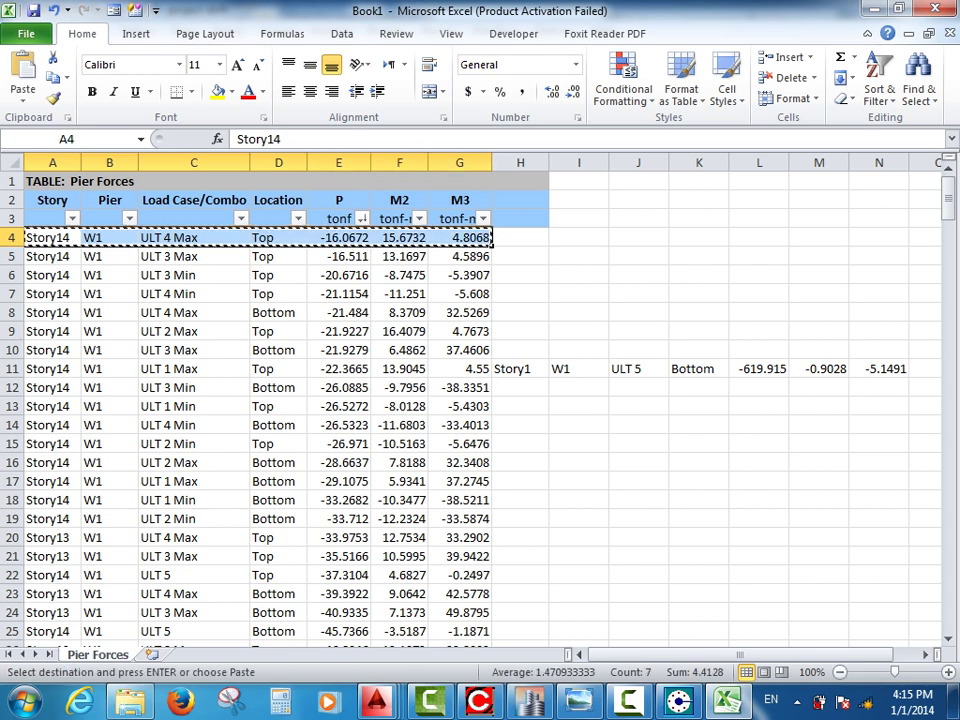
left_click(520, 387)
key("ctrl+v")
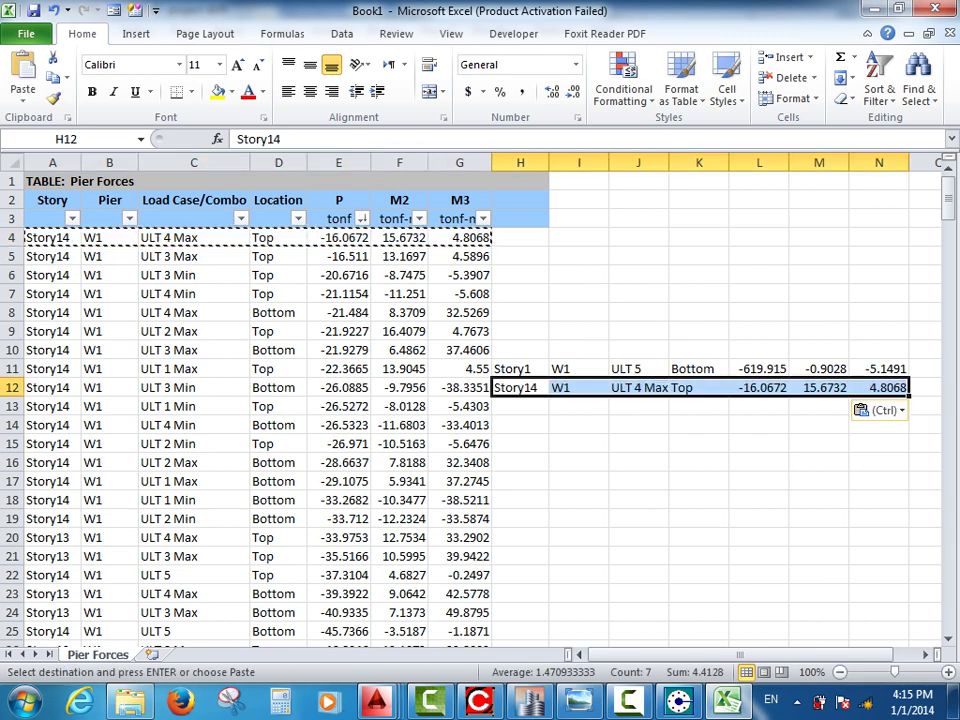
Sort the table by M2 from smallest to largest and copy its first data row to H13.
left_click(419, 218)
left_click(231, 236)
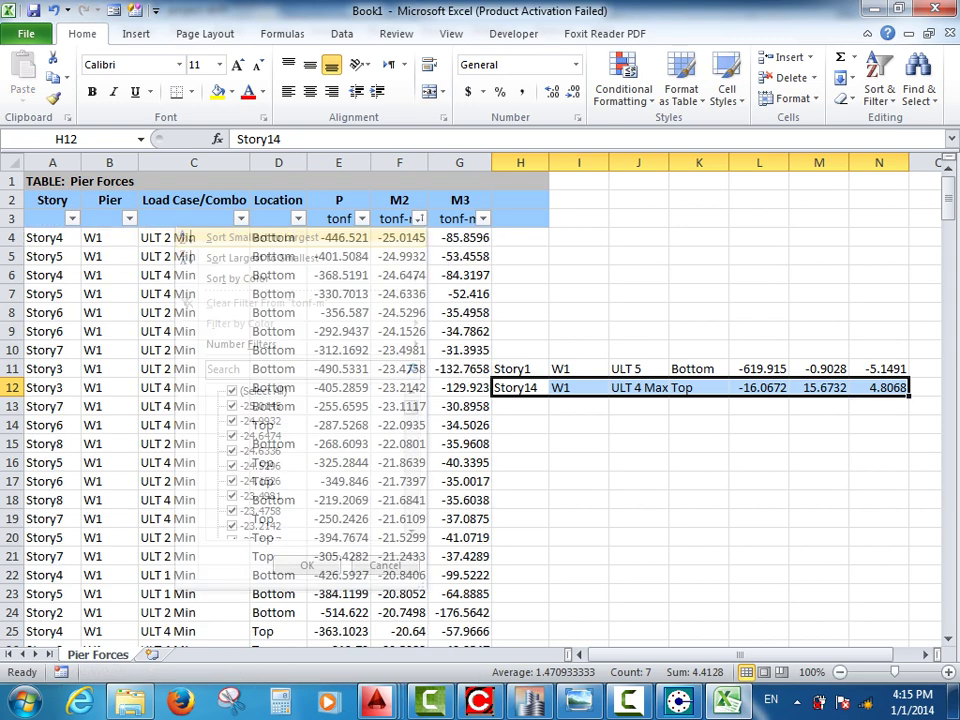
left_click_drag(52, 238, 460, 238)
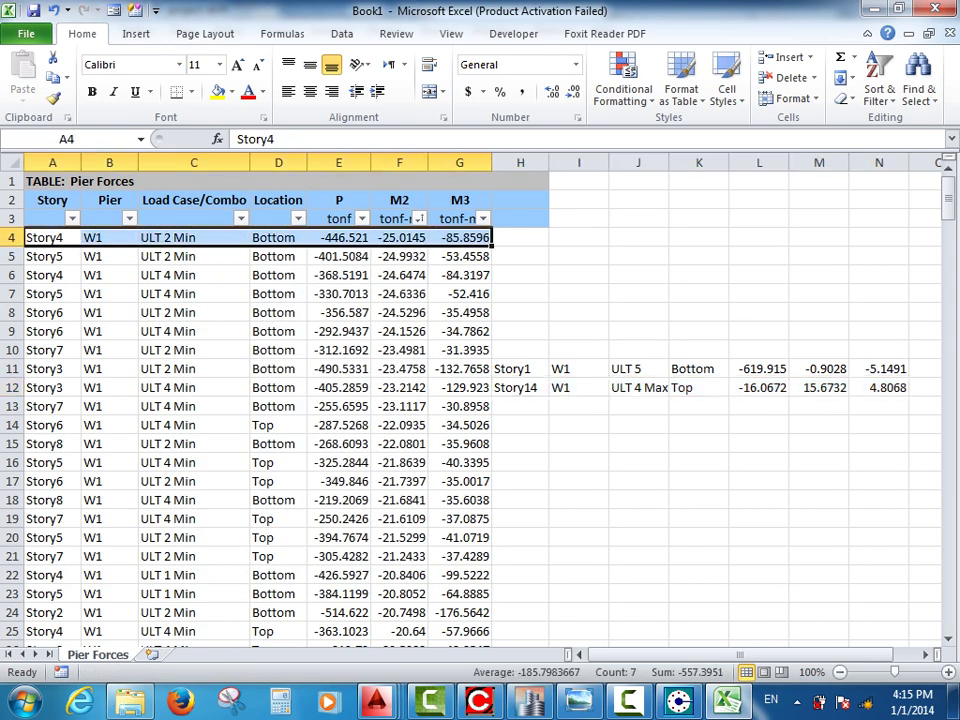
key("ctrl+c")
left_click(520, 406)
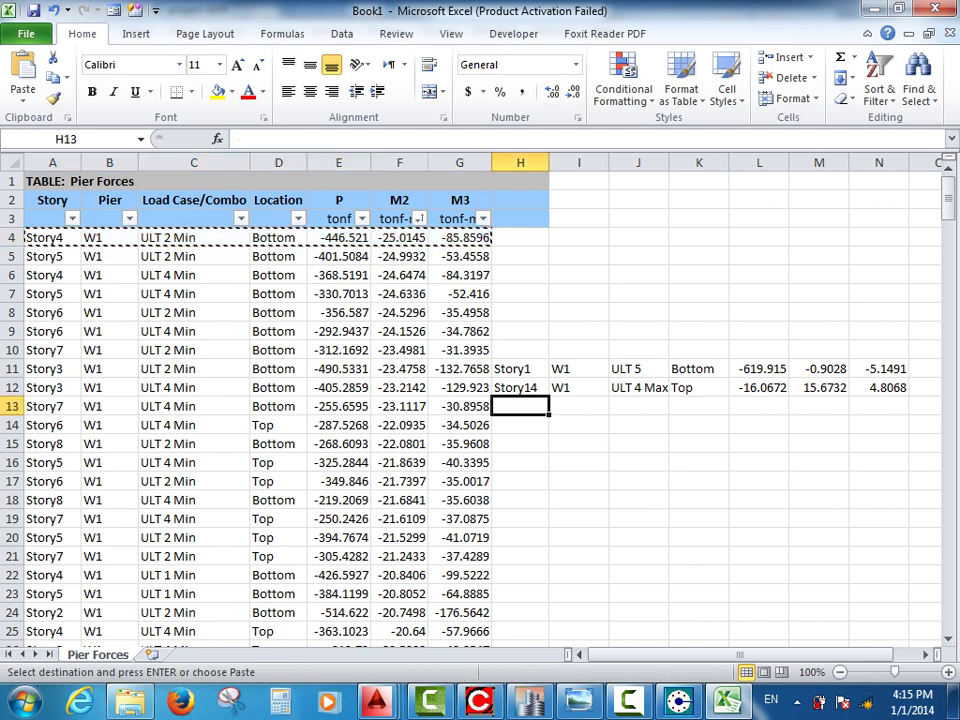
key("ctrl+v")
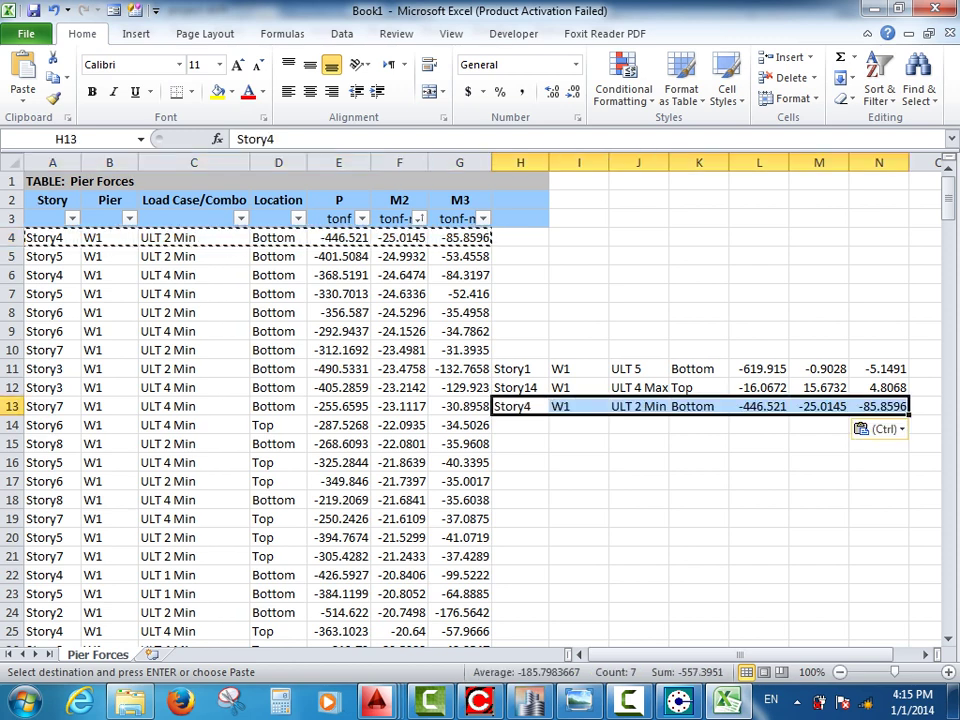
Sort the table by M2 from largest to smallest and copy its first data row to H14.
left_click(419, 218)
left_click(262, 257)
left_click_drag(44, 237, 460, 237)
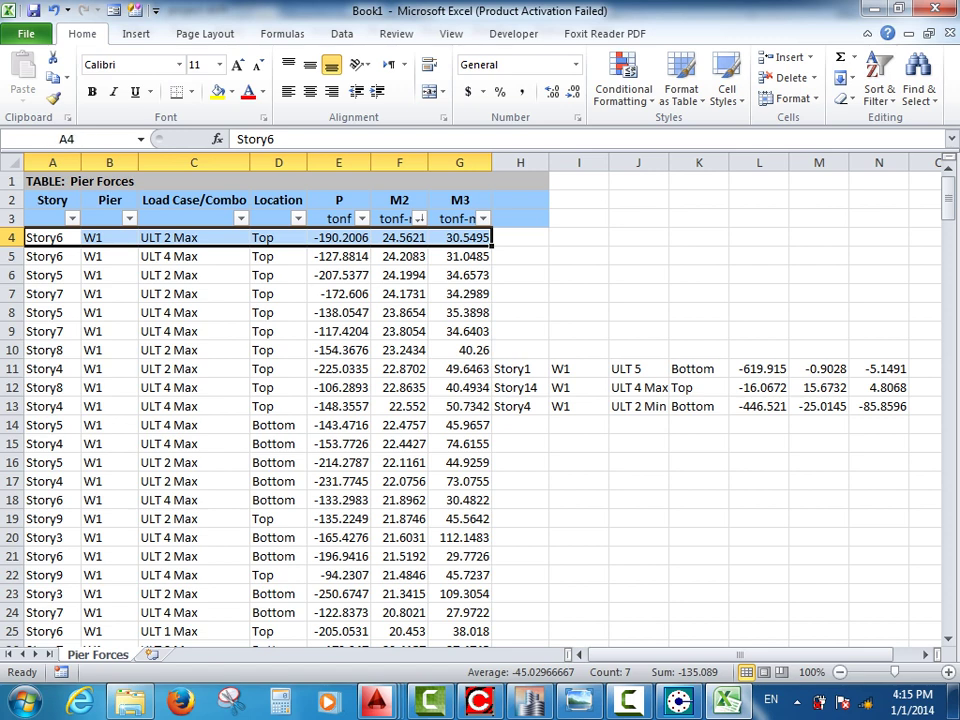
key("ctrl+c")
left_click(520, 425)
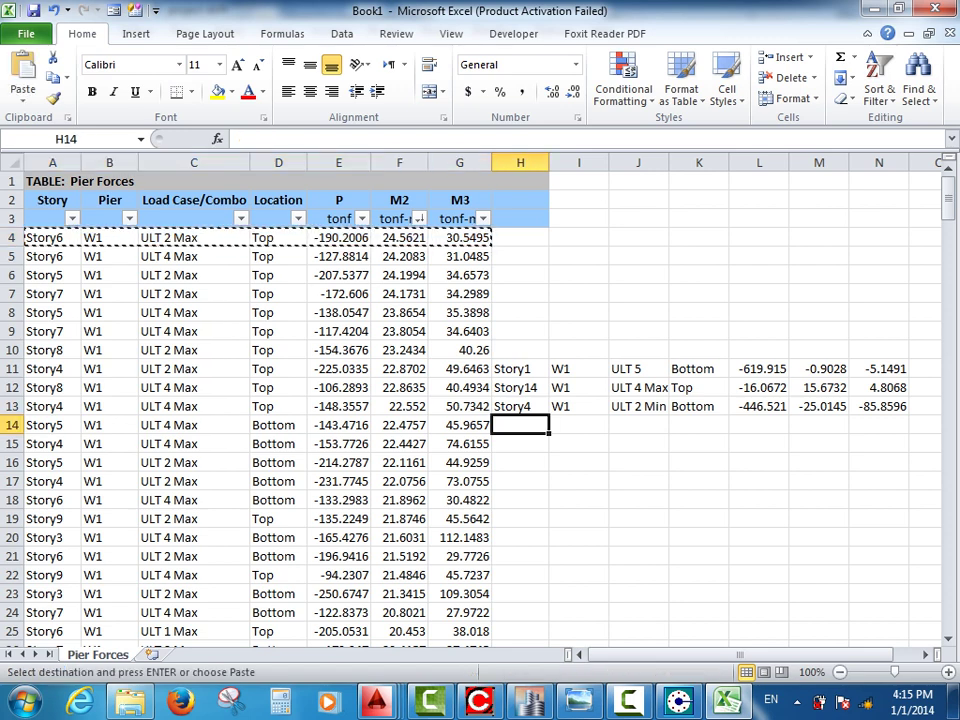
key("ctrl+v")
Sort the table by M3 from smallest to largest and copy its first data row to H15.
left_click(483, 218)
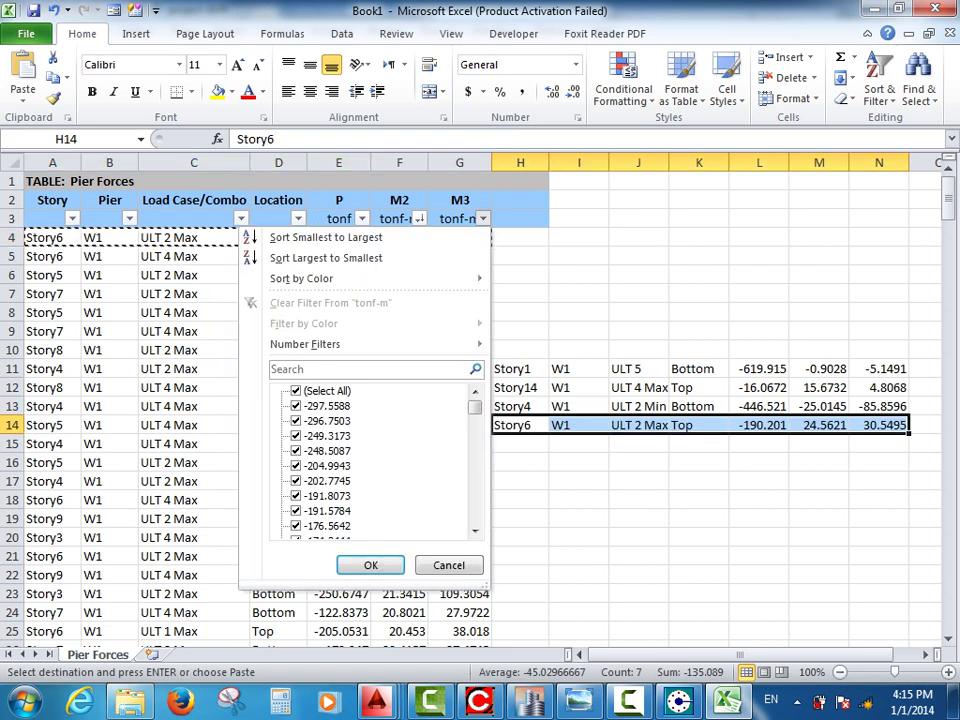
left_click(343, 238)
left_click_drag(45, 237, 470, 238)
key("ctrl+c")
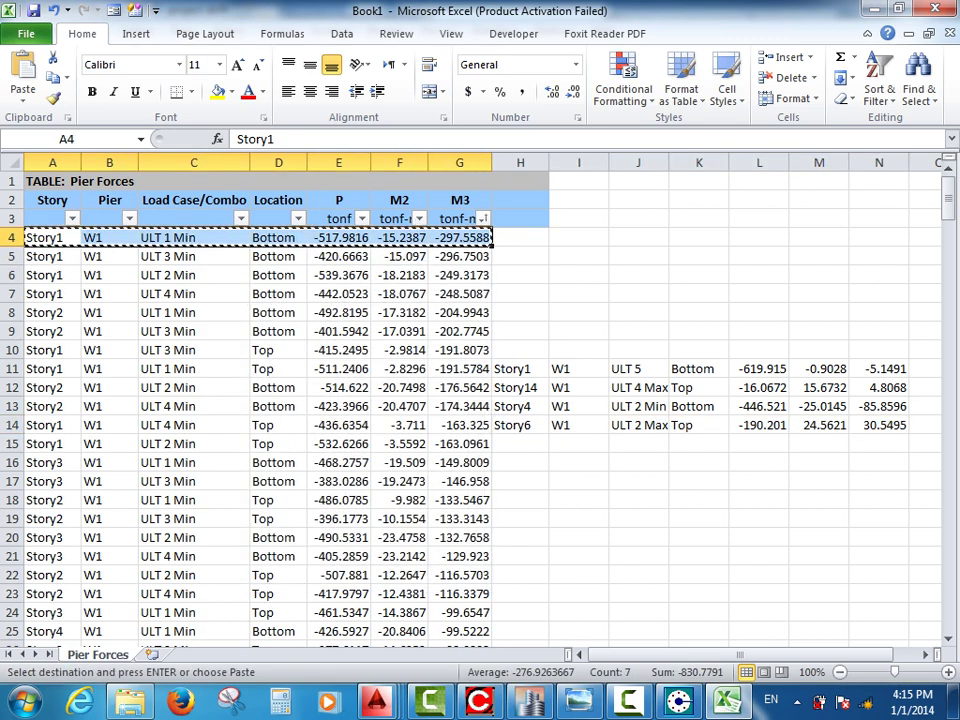
left_click(520, 444)
key("ctrl+v")
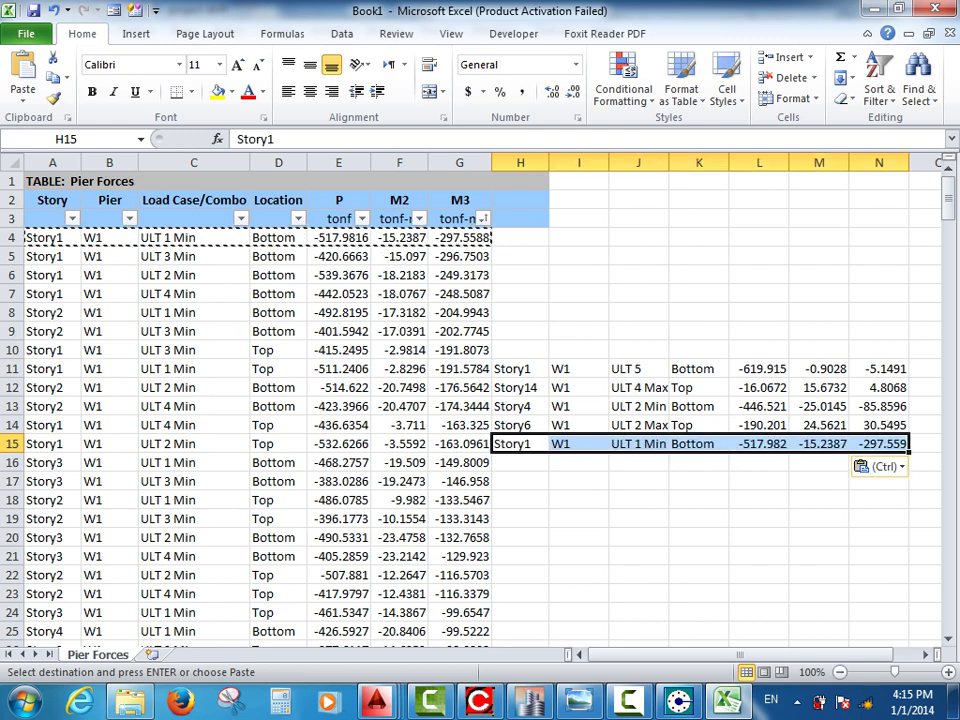
left_click(520, 481, "ctrl")
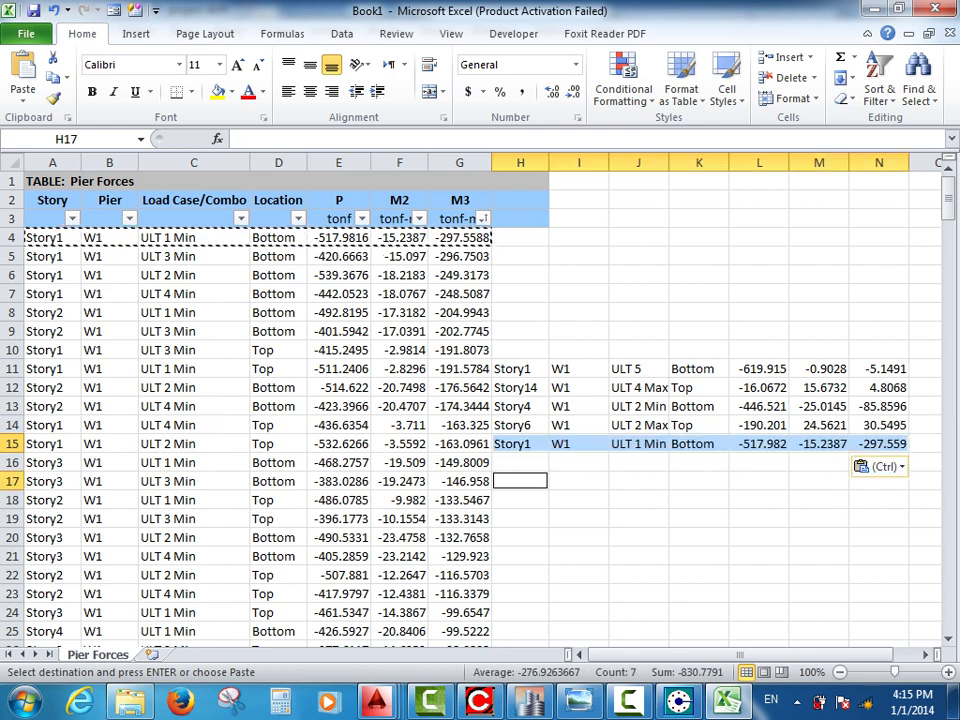
Sort the table by M3 from largest to smallest and copy its first data row to H16.
left_click(483, 218)
left_click(320, 257)
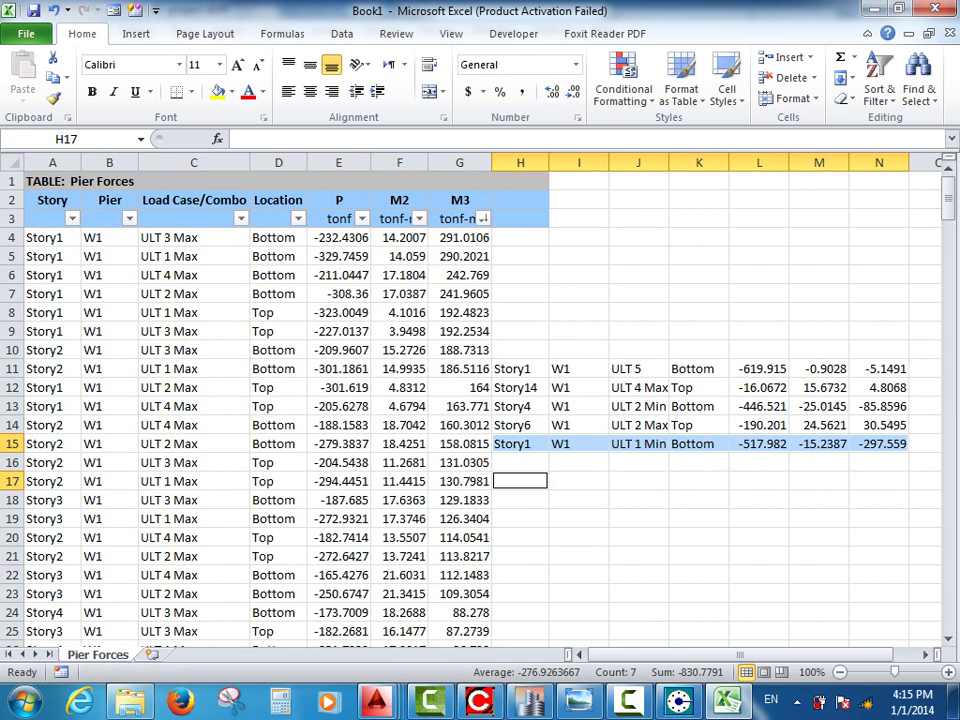
left_click_drag(45, 237, 459, 237)
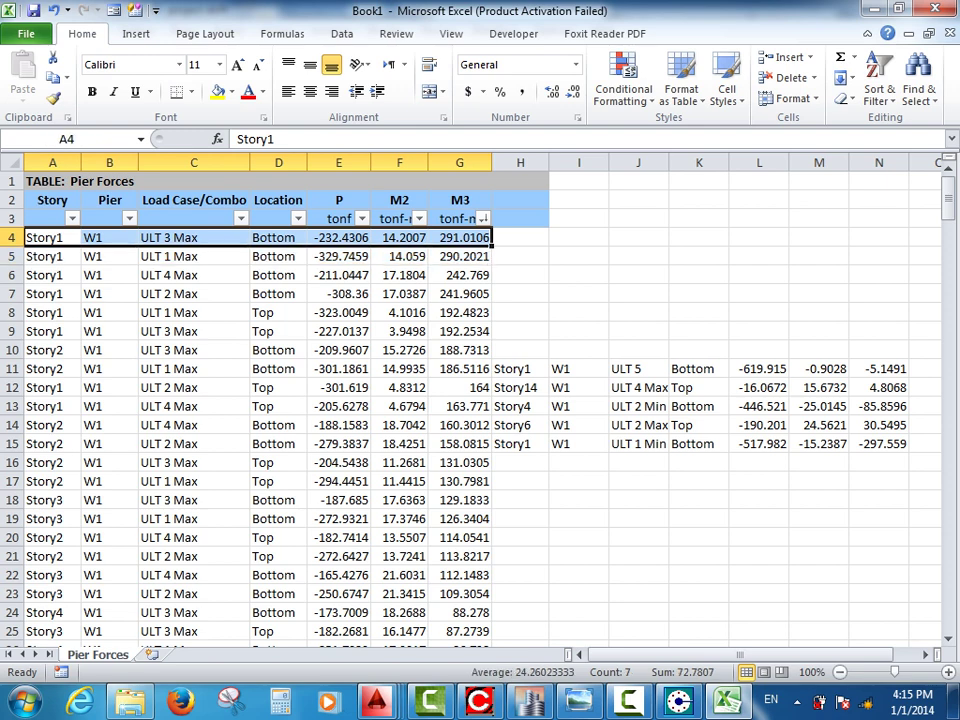
key("ctrl+c")
left_click(520, 462)
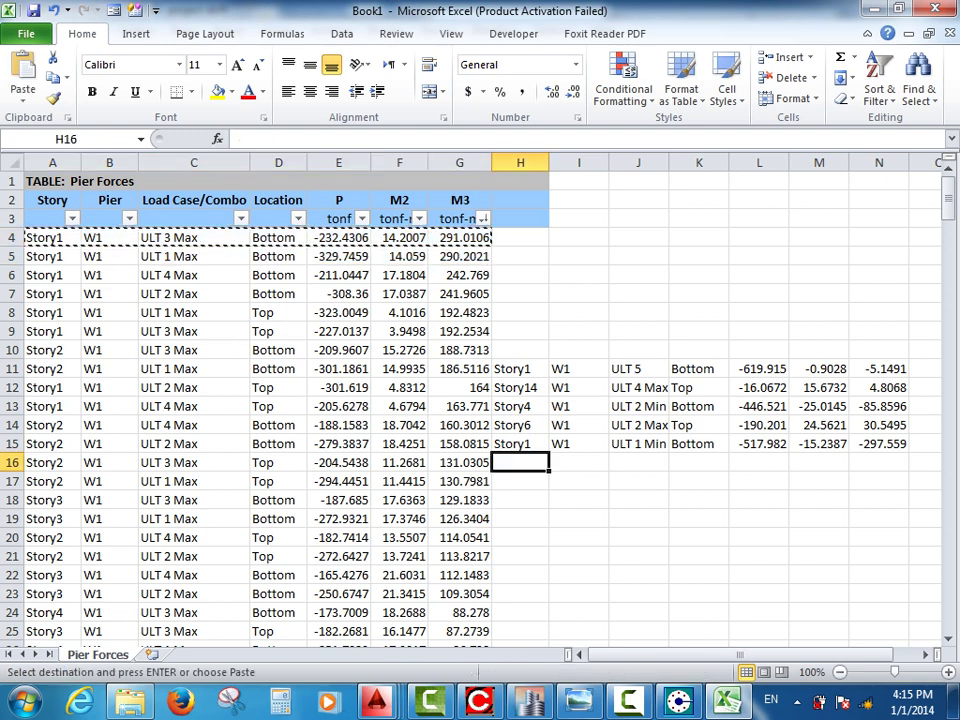
key("ctrl+v")
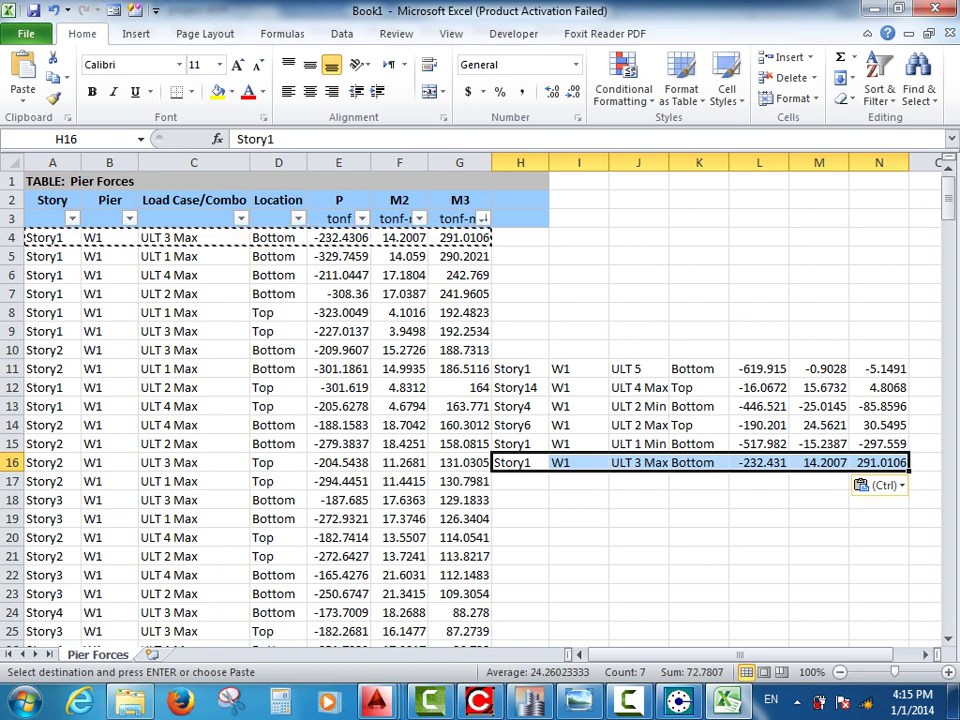
Switch to CSICOL and start saving the U-shaped core wall project as a CSICOL file.
left_click(679, 702)
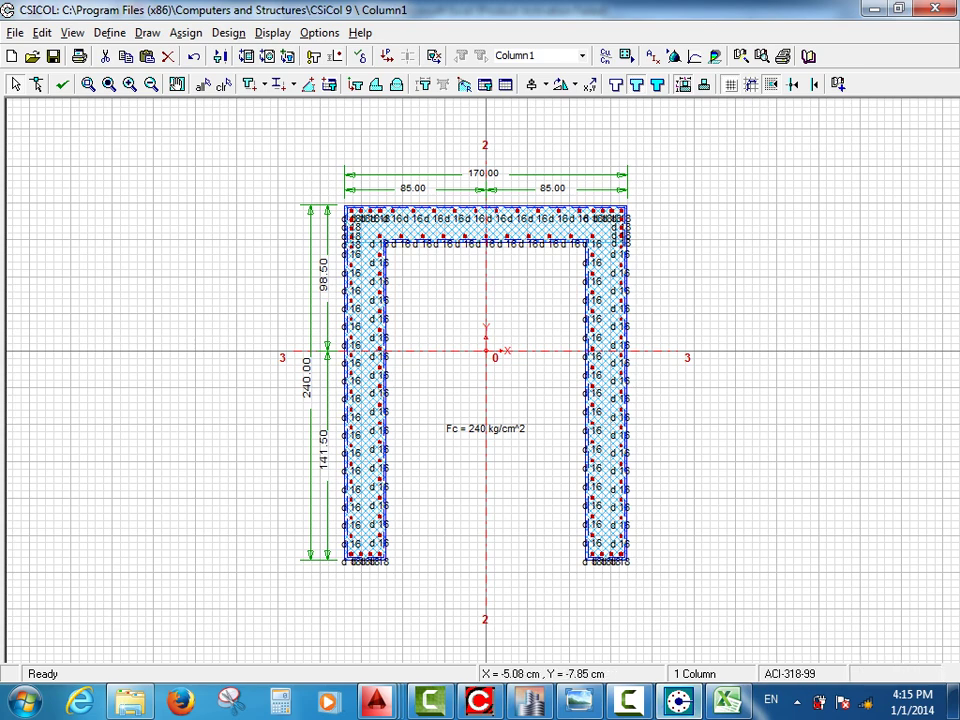
key("alt+f")
key("Down")
key("Down")
key("Down")
key("Down")
key("Down")
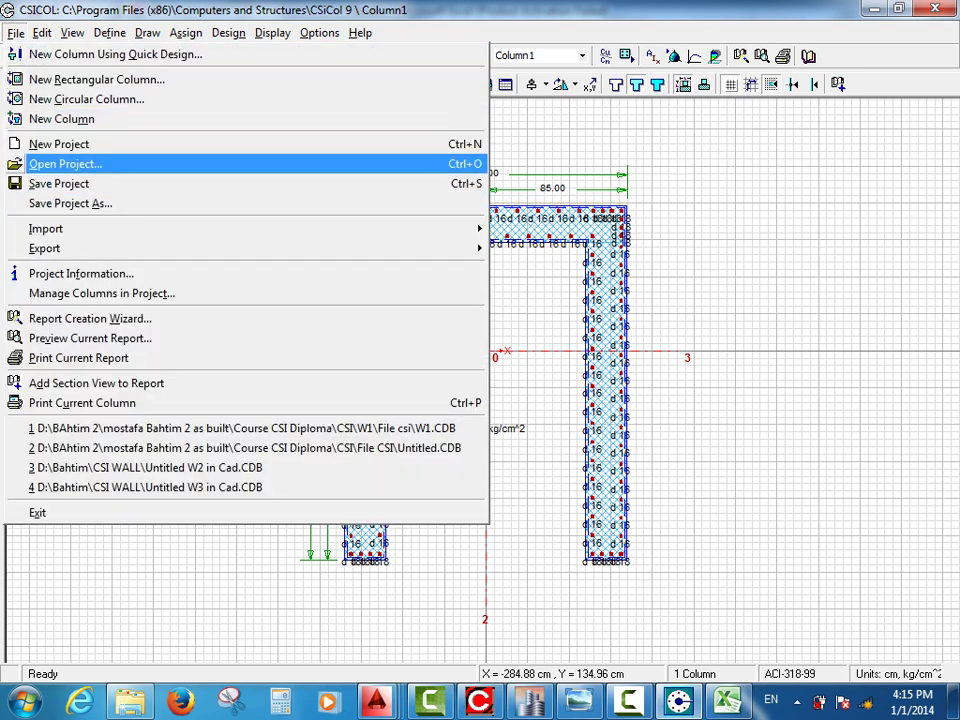
key("Down")
key("Down")
key("Up")
key("Return")
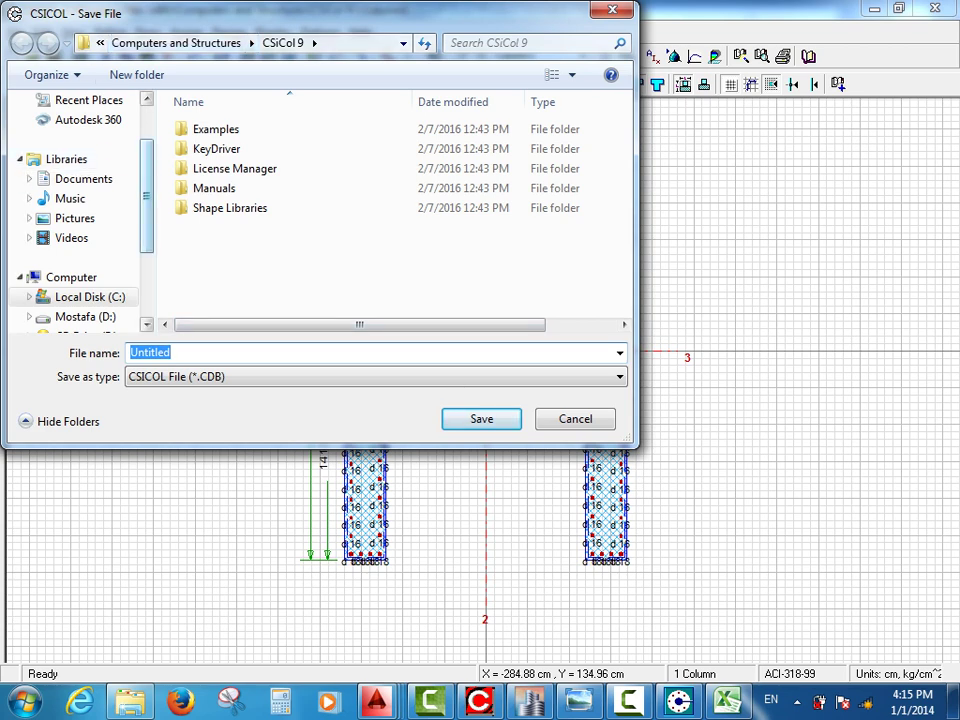
Browse the save location to the Course CSI Diploma folder within BAhtim 2 on drive D.
left_click_drag(147, 162, 147, 128)
left_click(76, 128)
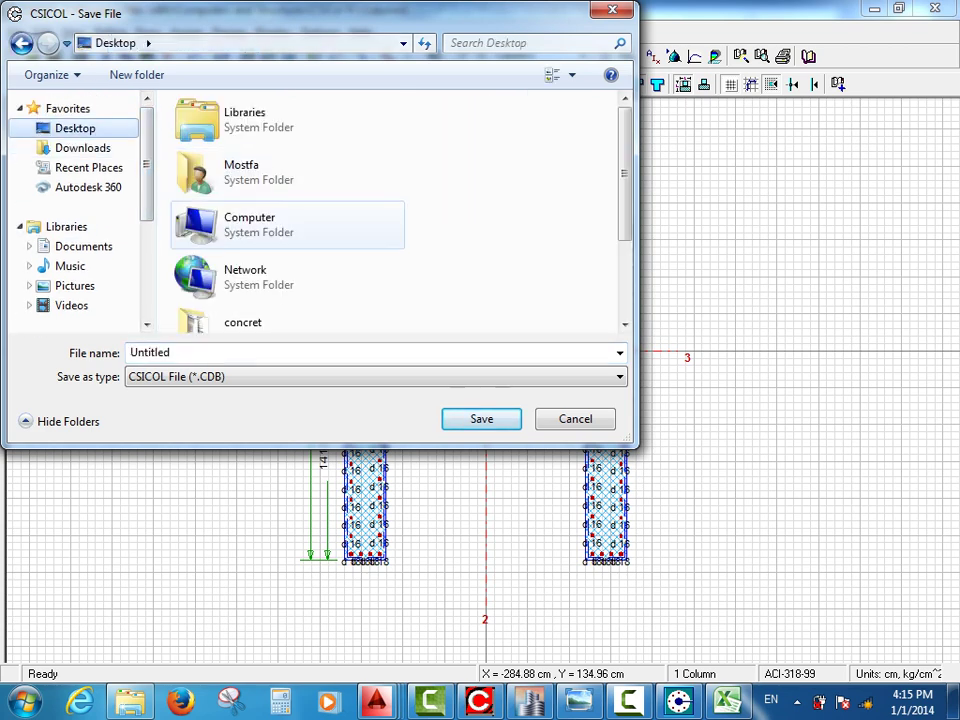
double_click(262, 222)
double_click(265, 207)
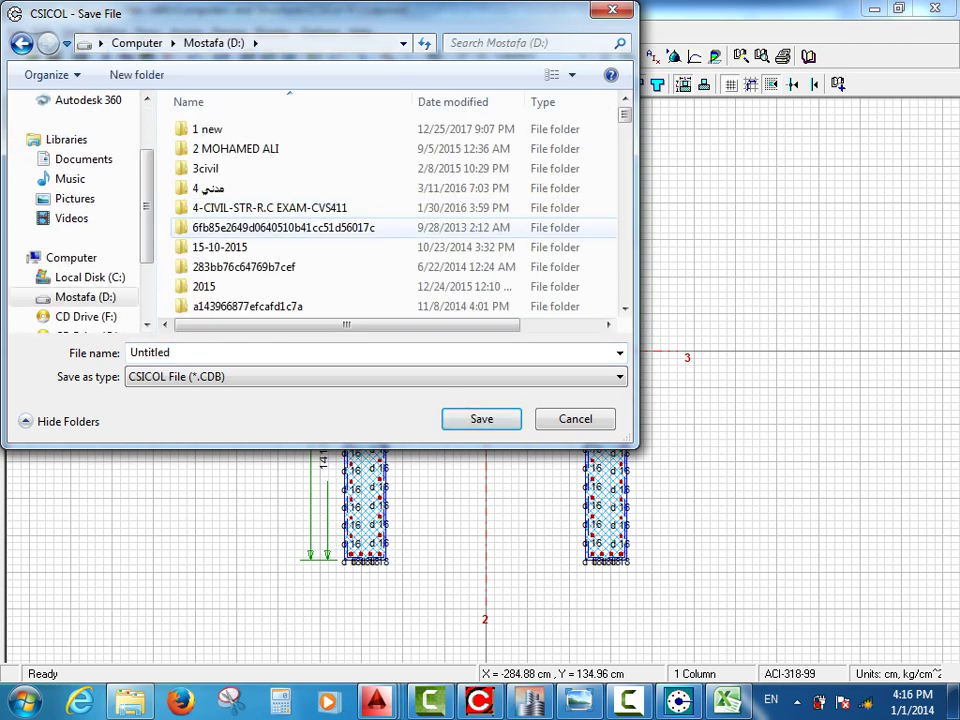
left_click(265, 227)
key("b")
key("Down")
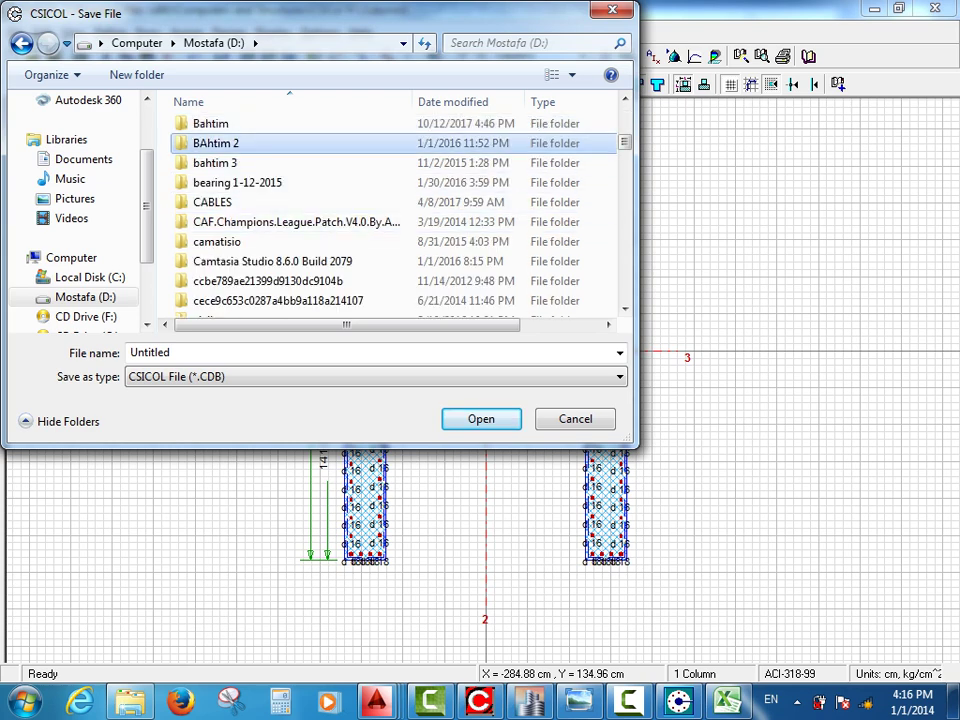
key("Return")
key("Down")
key("Down")
key("Down")
key("Return")
key("Down")
key("Return")
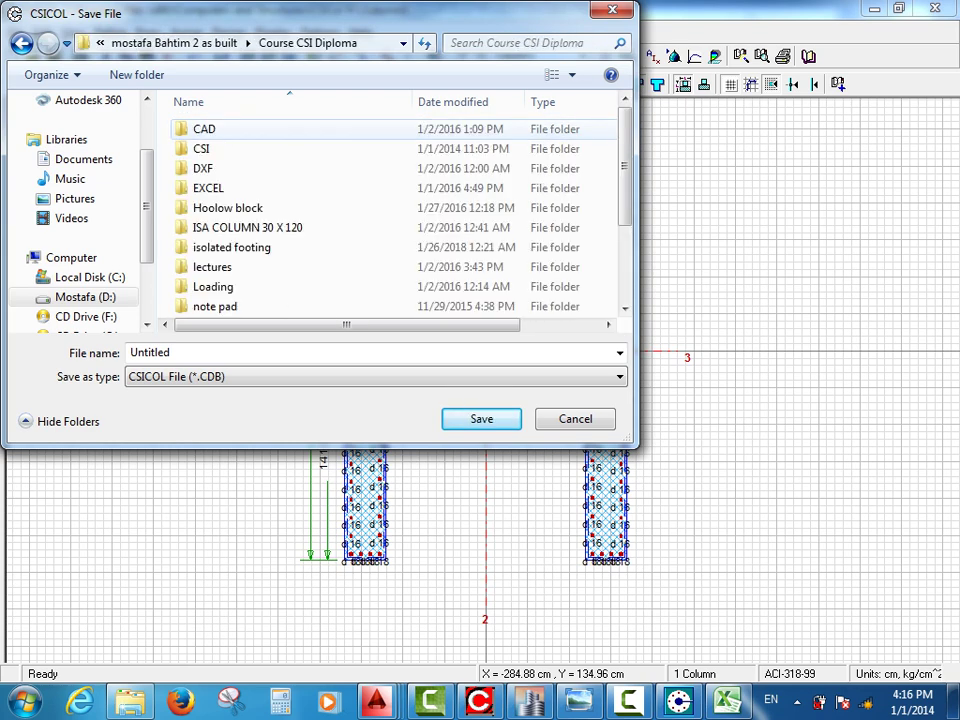
Go into the lectures > CORE folder, create a folder named FILE there and open it.
key("l")
key("Return")
double_click(207, 149)
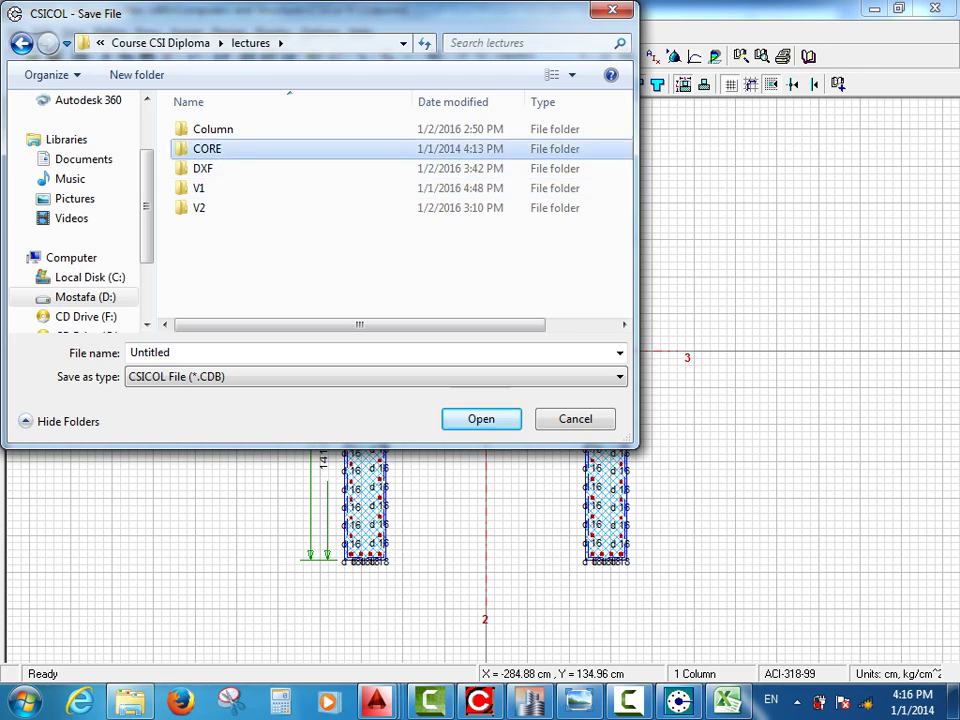
right_click(220, 169)
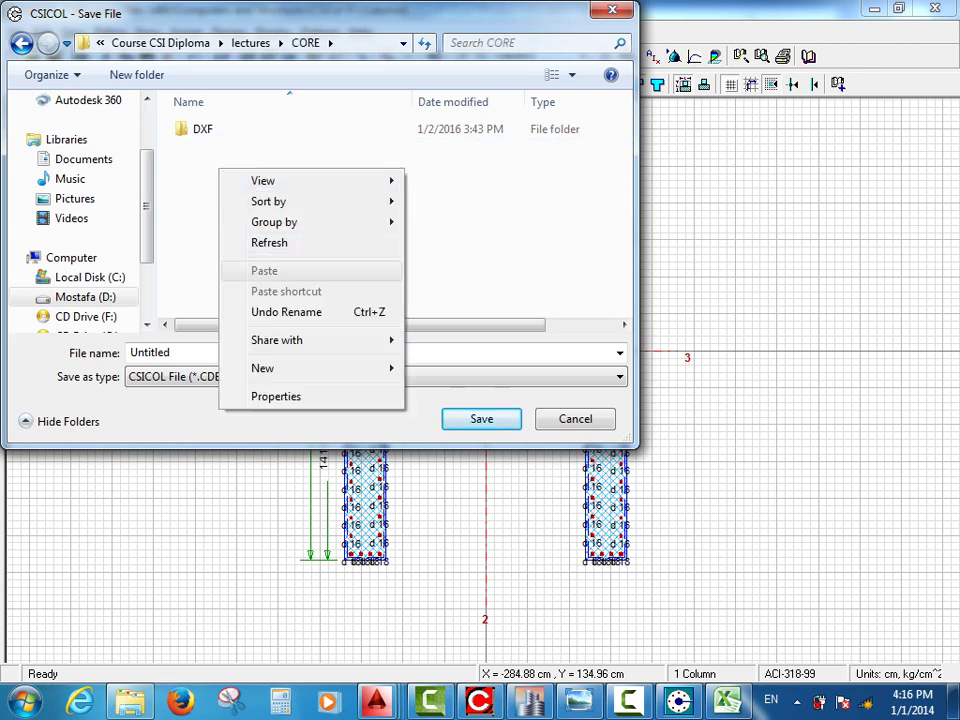
mouse_move(264, 368)
left_click(448, 368)
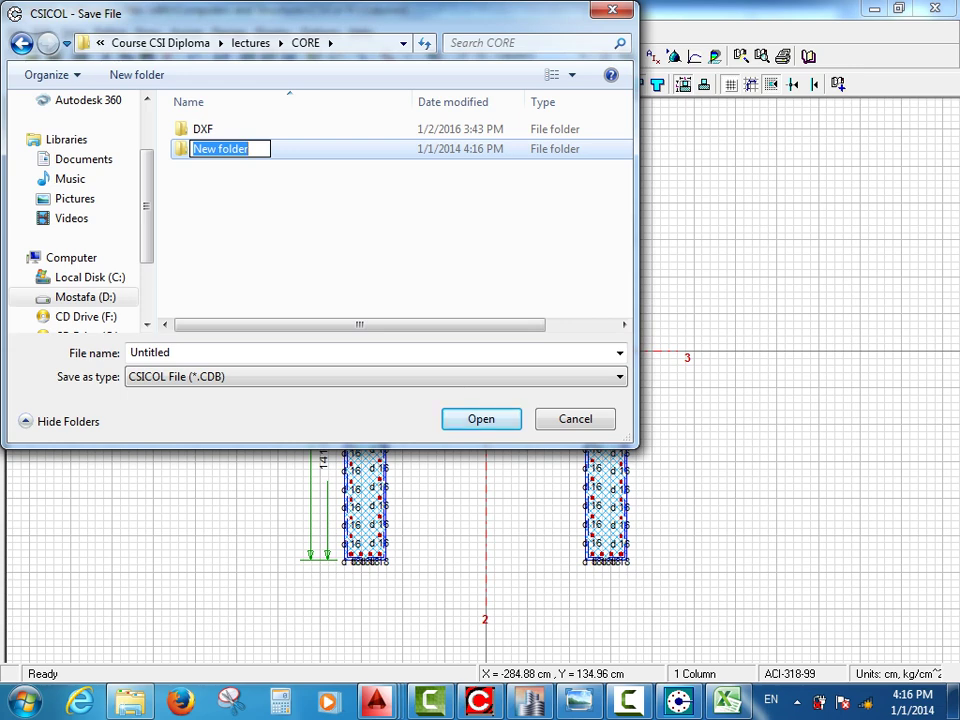
type("FIL")
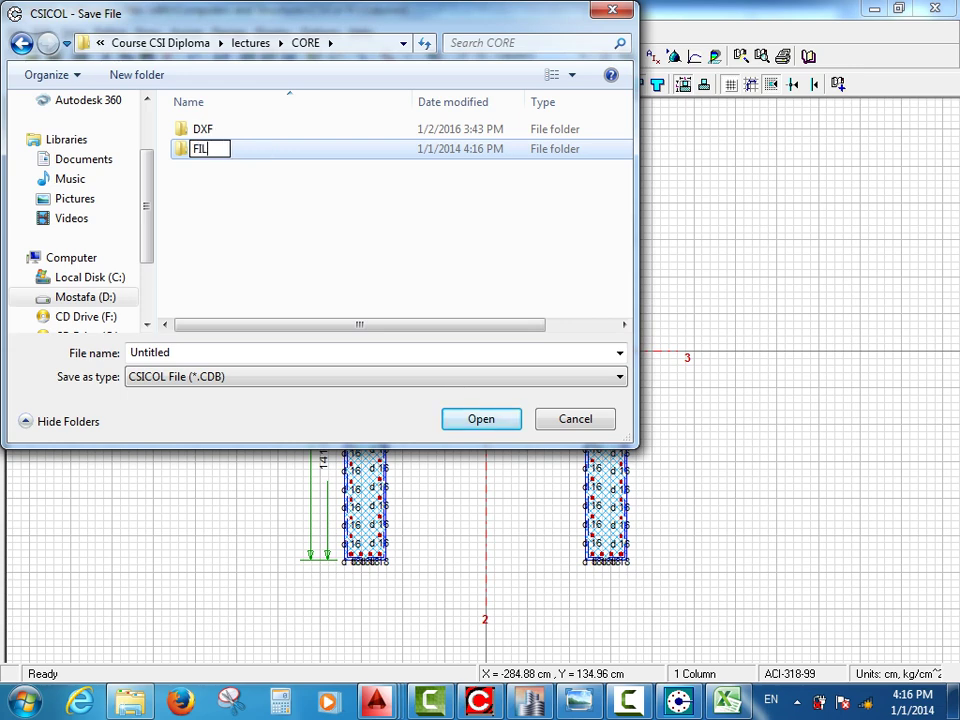
type("E")
key("Return")
key("Return")
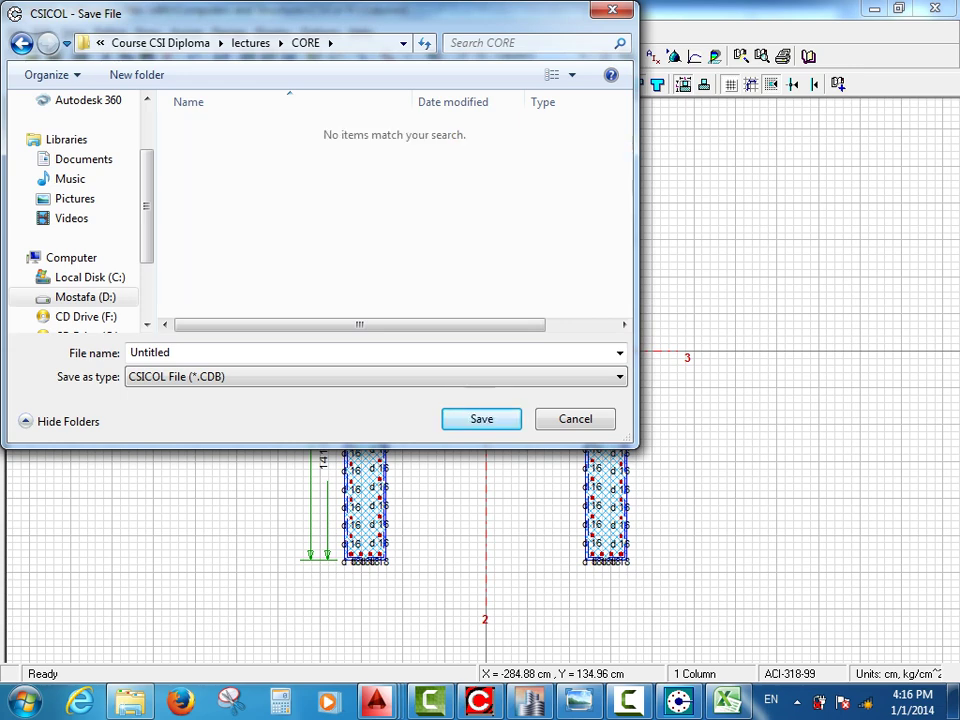
Save the project in the FILE folder under the file name CORE.
left_click(151, 353)
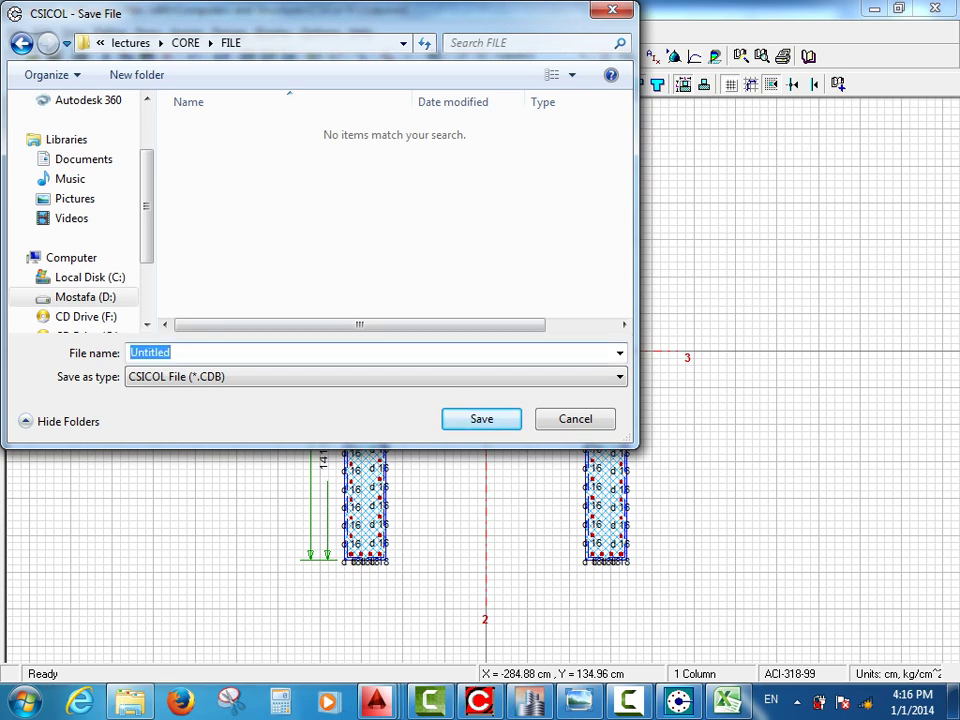
type("CORE")
key("Return")
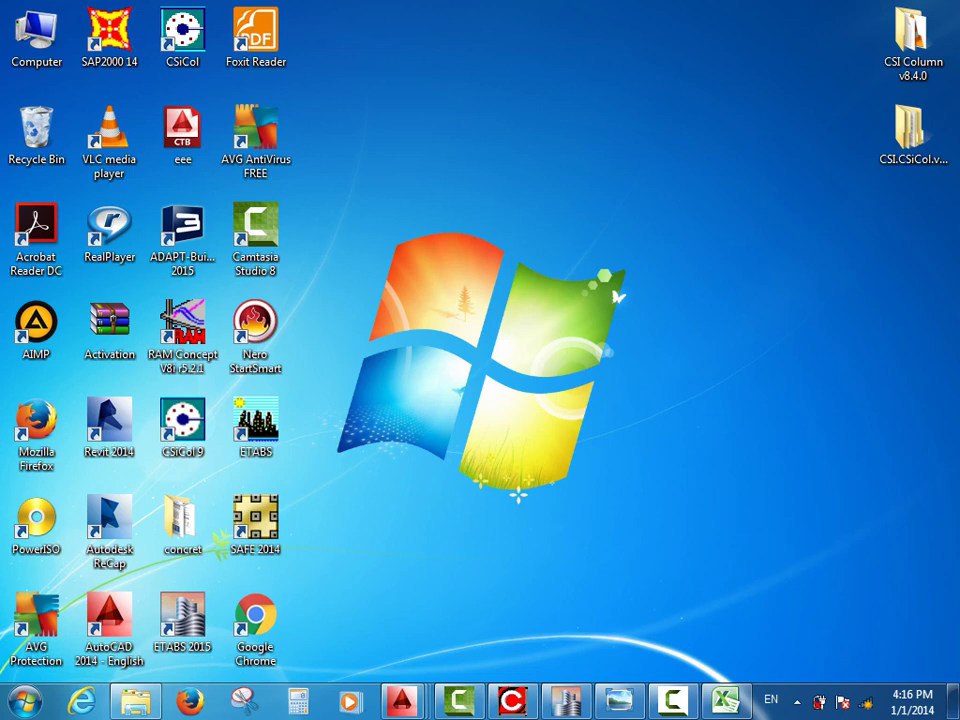
Launch a new CSiCol 9 session from the desktop.
left_click(25, 701)
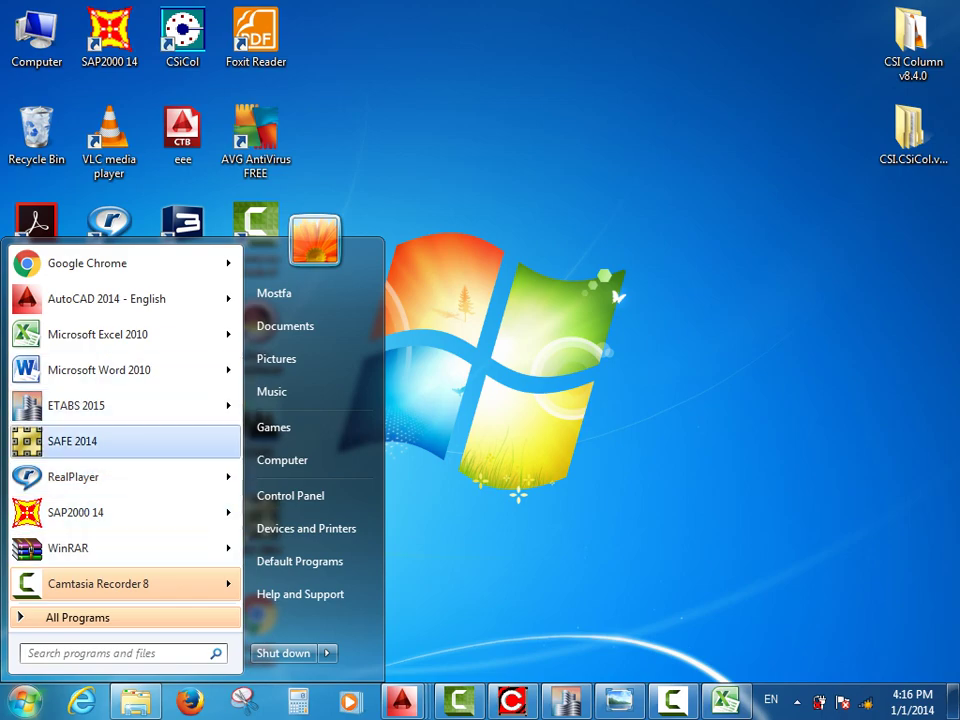
left_click(430, 260)
double_click(183, 428)
key("Return")
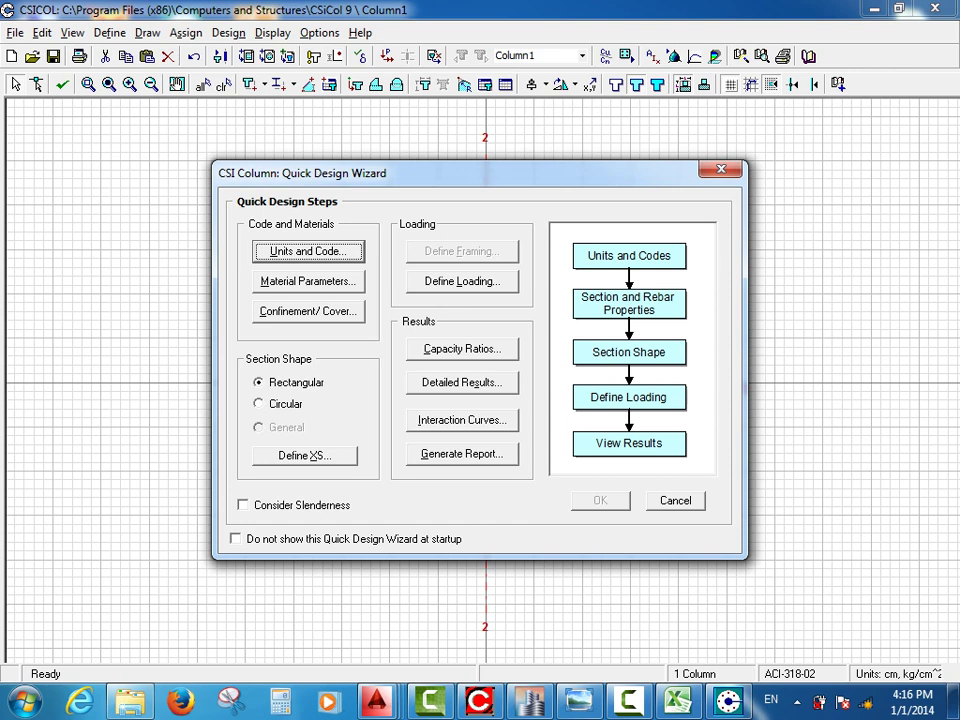
Set the new project's design code to ACI-318-99 in the Quick Design Wizard's units and code options.
key("Return")
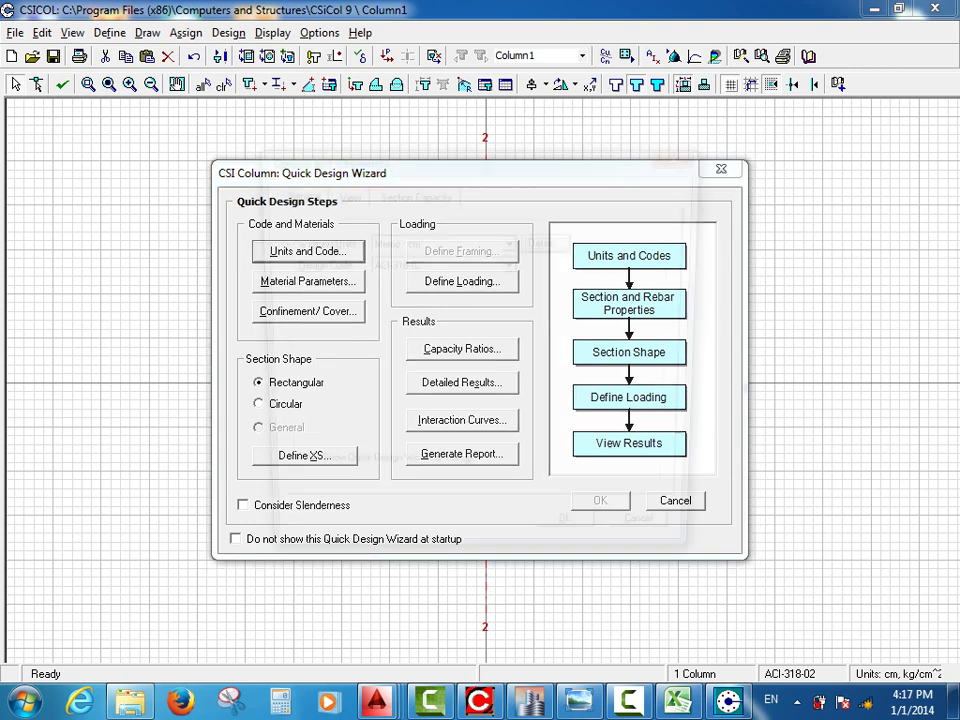
left_click(511, 264)
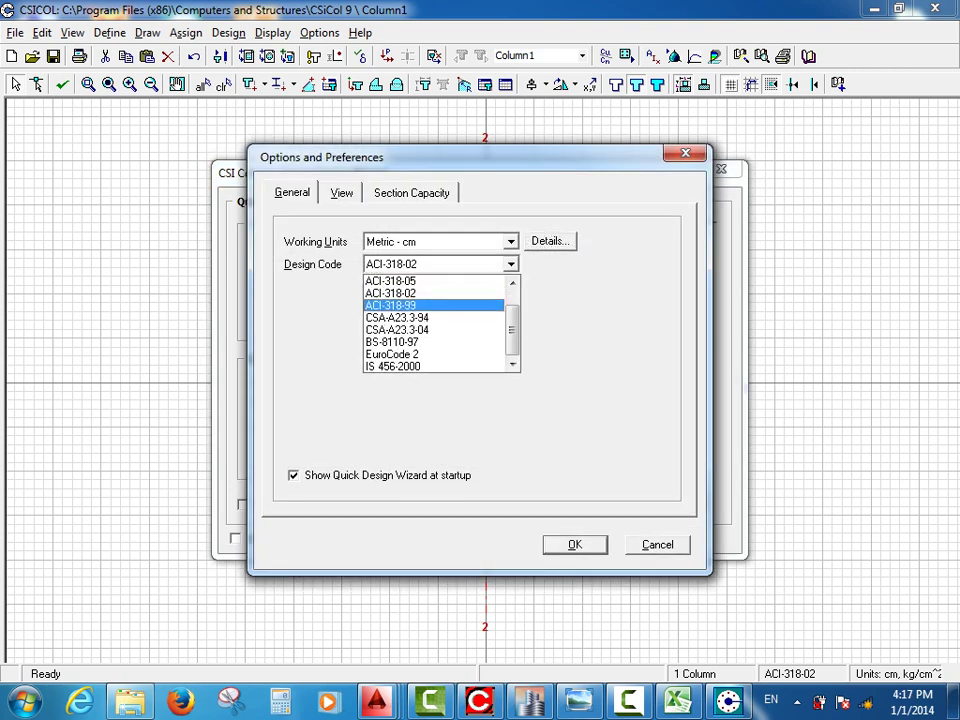
left_click(420, 305)
key("Return")
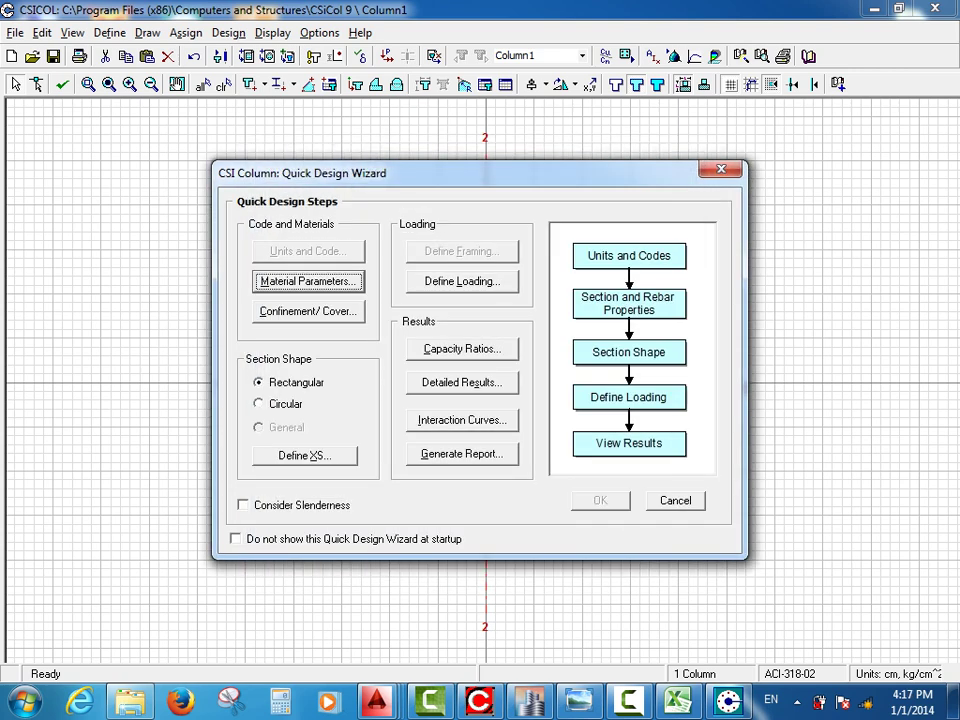
In the column's material parameters, define custom rebar with Fy 3600 kg/cm^2, modulus of elasticity 2000000 kg/cm^2 and the User rebar set.
key("Return")
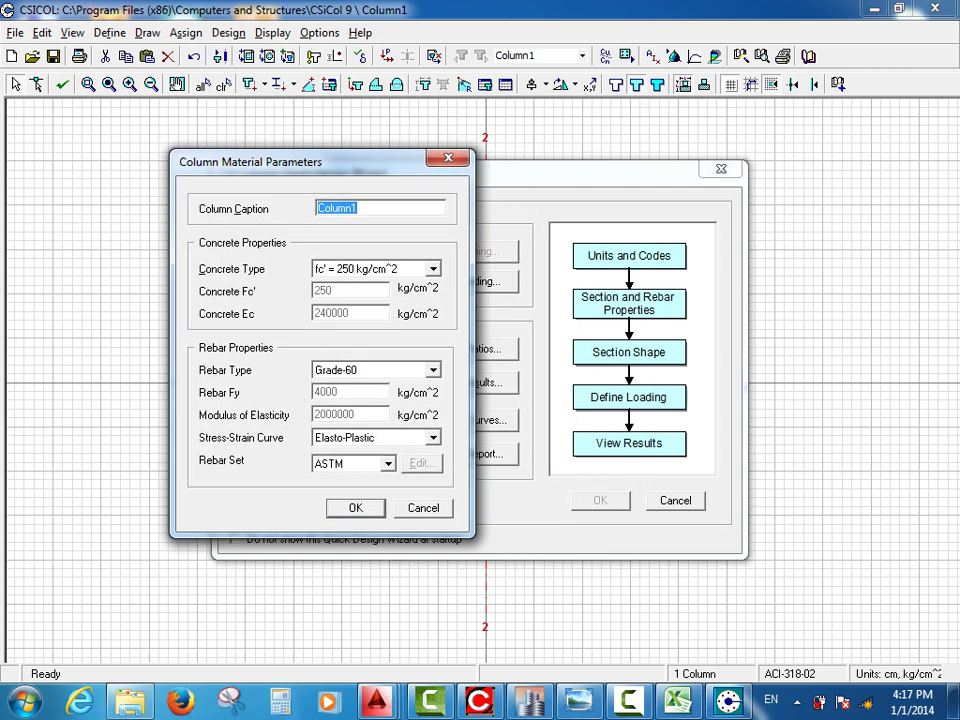
key("Tab")
key("Tab")
key("alt+Down")
key("Down")
key("Down")
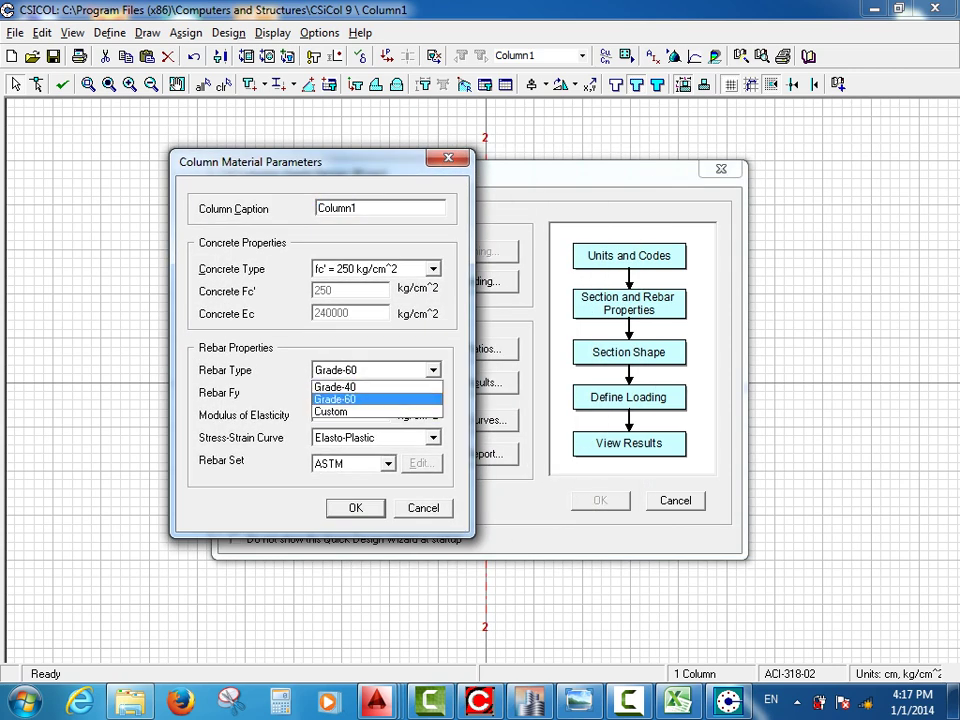
key("Return")
key("Tab")
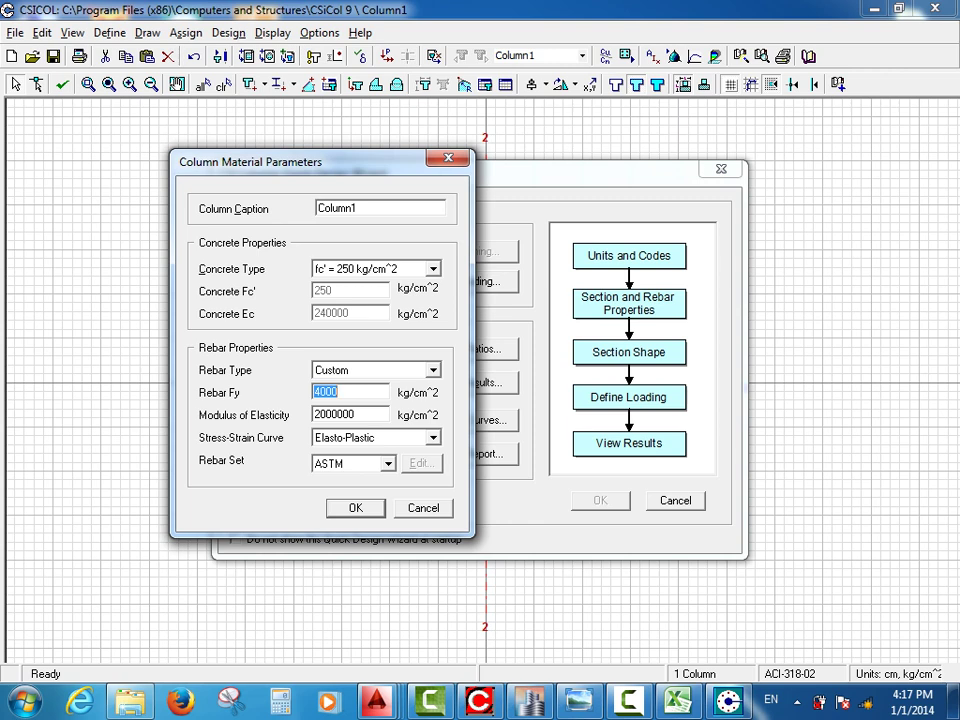
type("3600")
key("Tab")
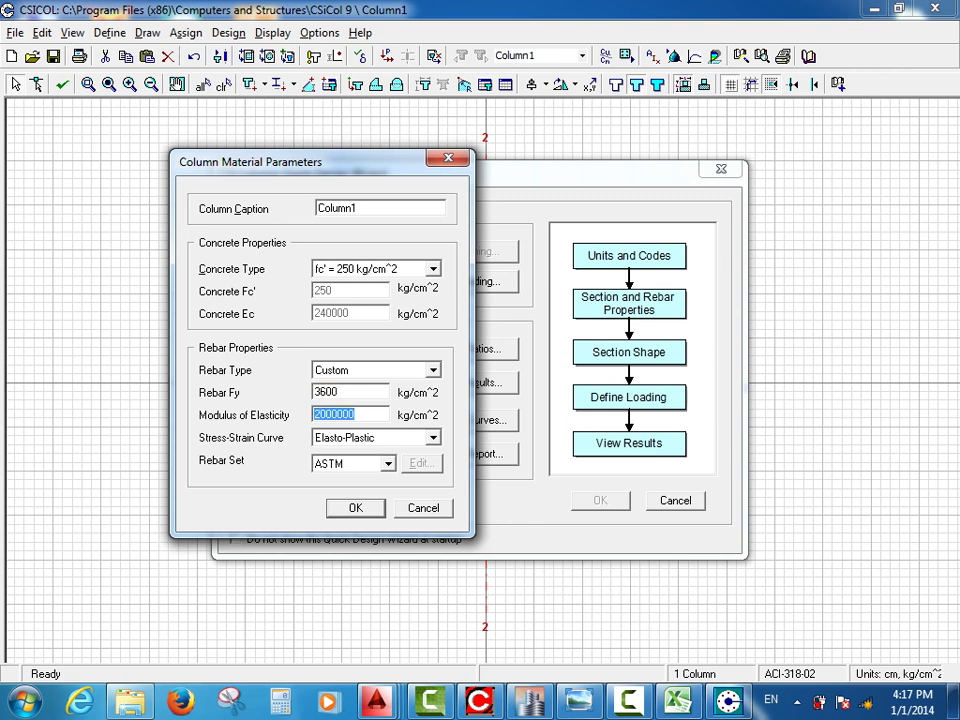
type("2000000")
left_click(388, 464)
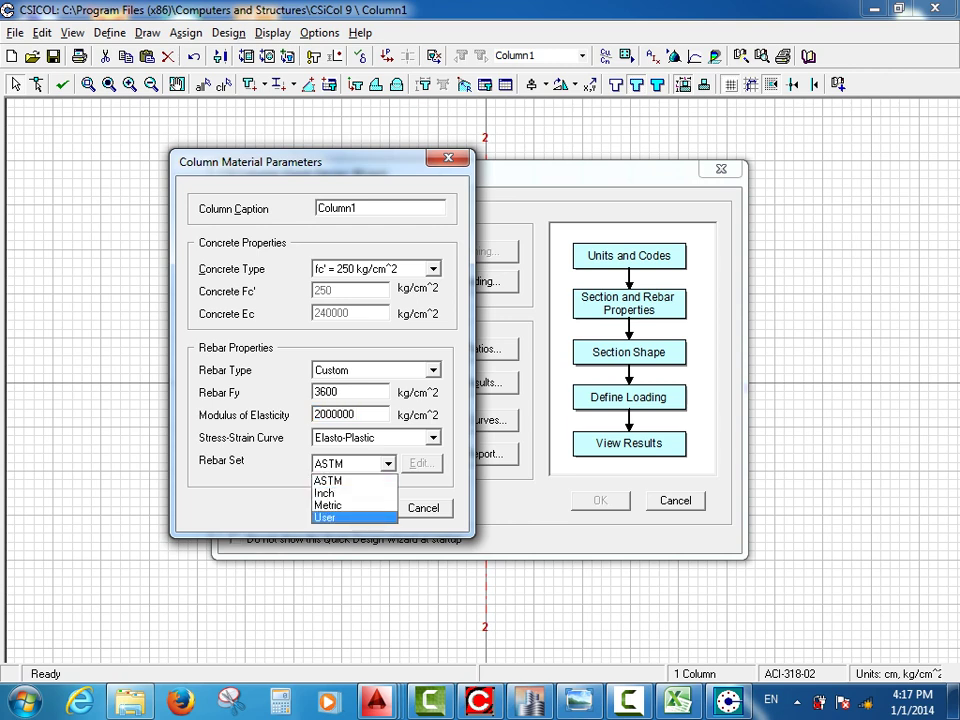
left_click(340, 517)
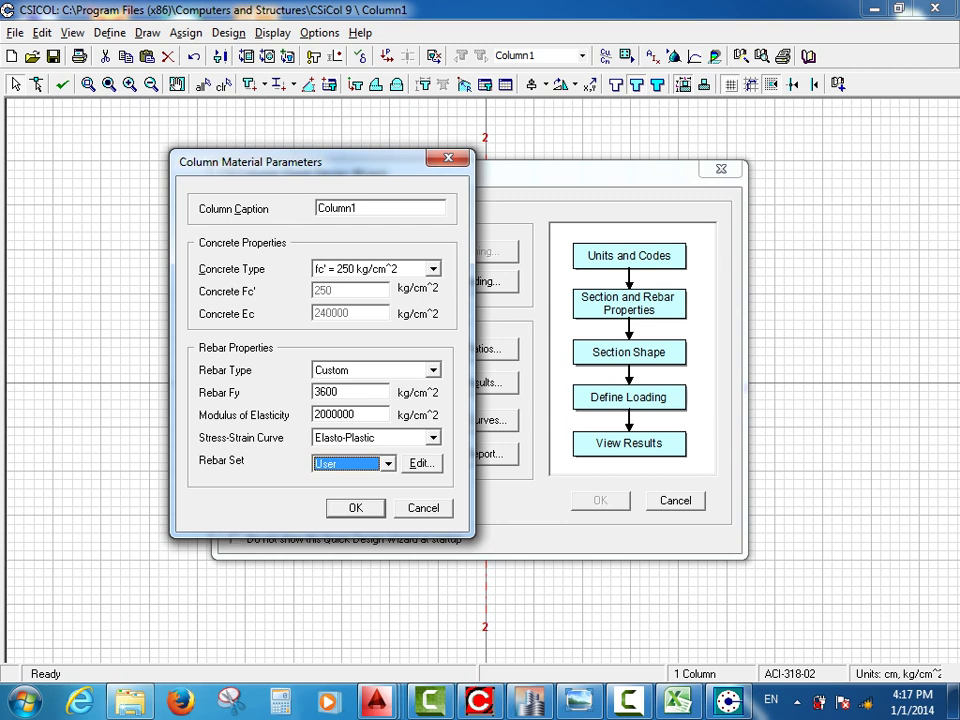
Caption the column SHEAR WALL, define custom concrete with Fc' 240 and Ec 242487.1131 kg/cm^2, and close the design wizard.
double_click(336, 208)
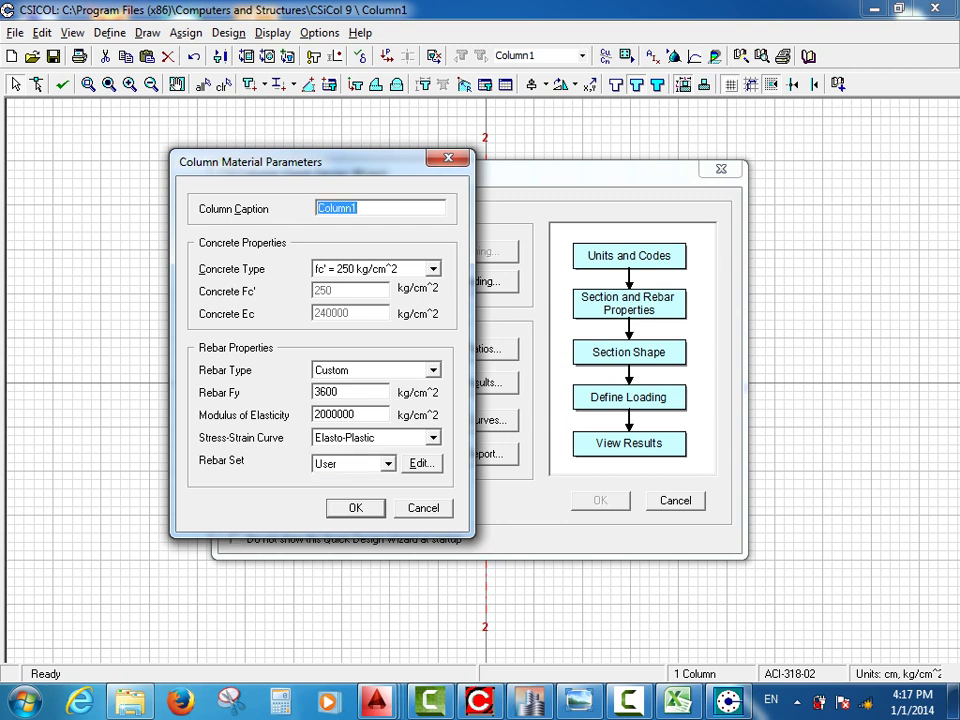
type("SHEAR WALL")
left_click(433, 269)
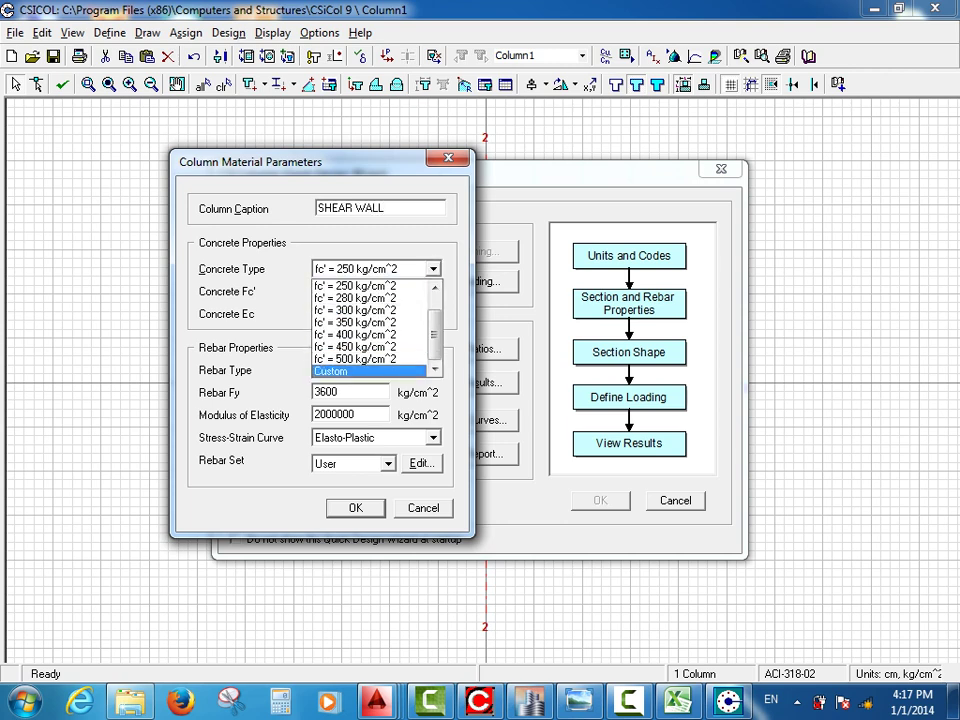
left_click(352, 360)
key("alt+Down")
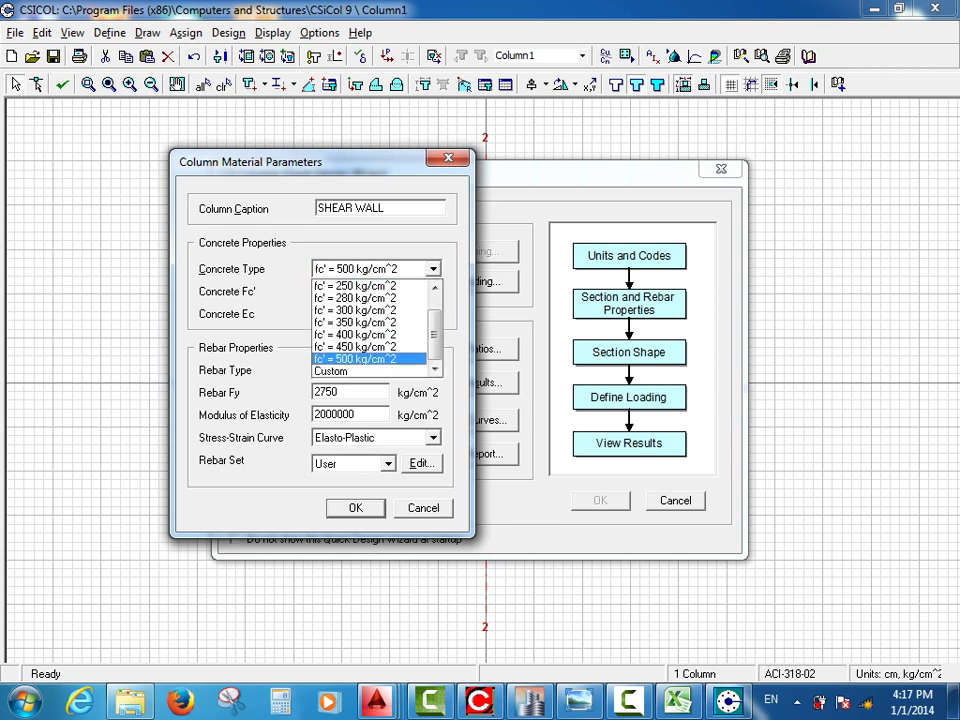
key("Down")
key("Return")
key("Tab")
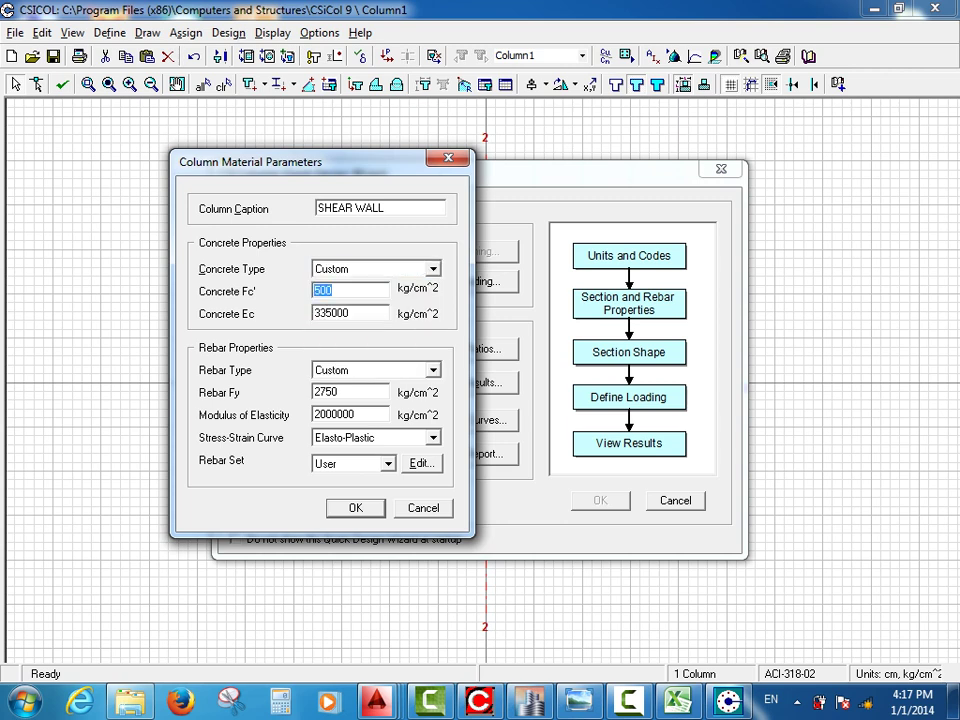
type("240")
key("Tab")
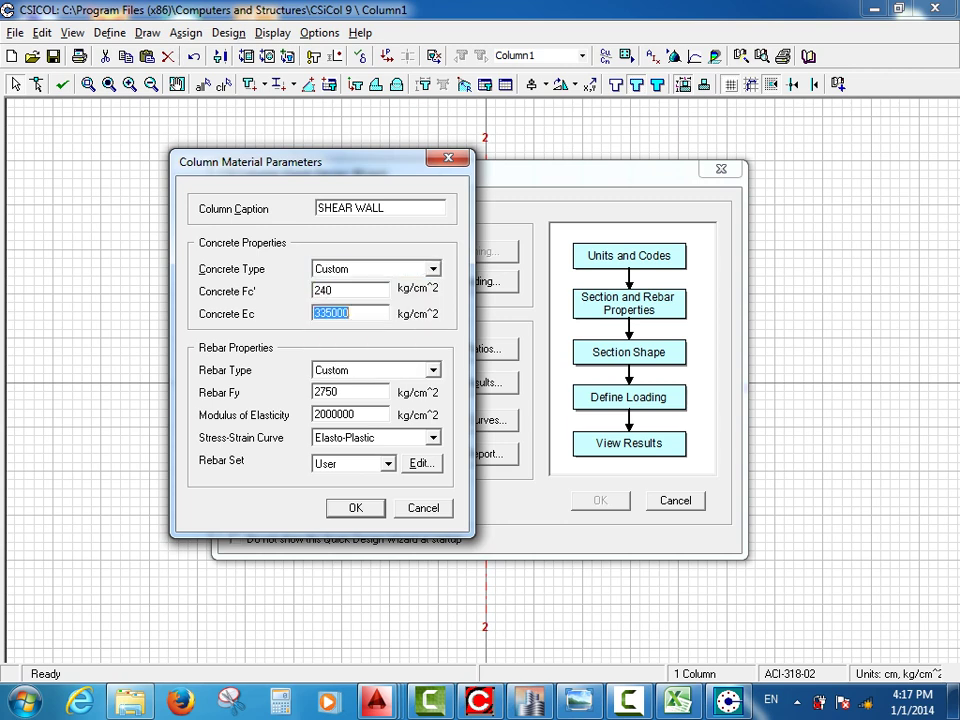
type("242487.1131")
key("Return")
key("Escape")
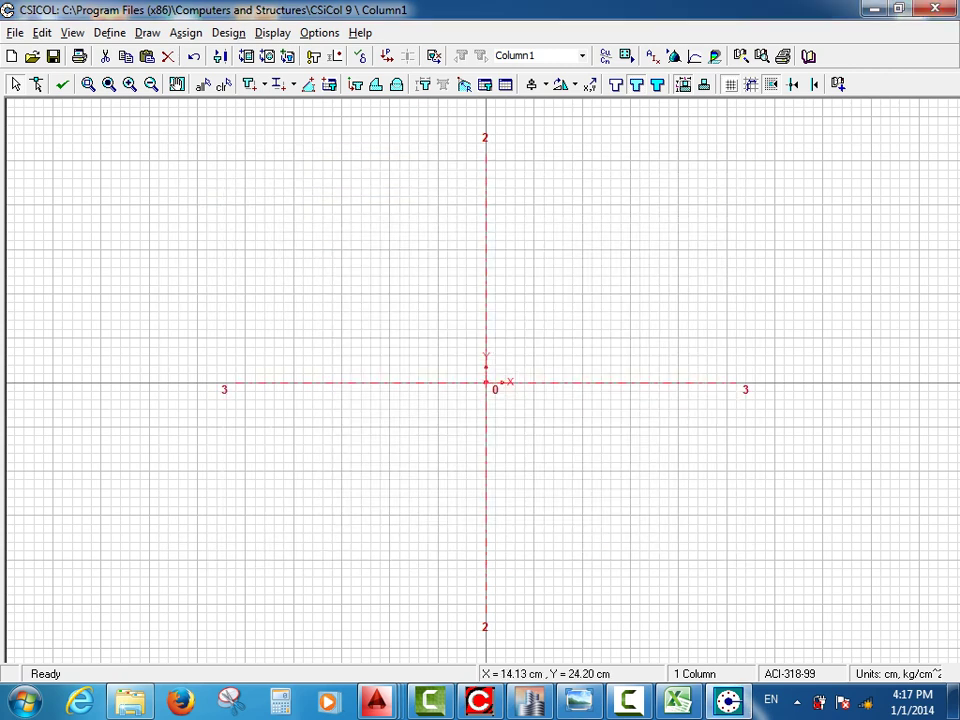
Add a basic Concrete Rectangle shape to the empty section and open it for editing.
right_click(468, 262)
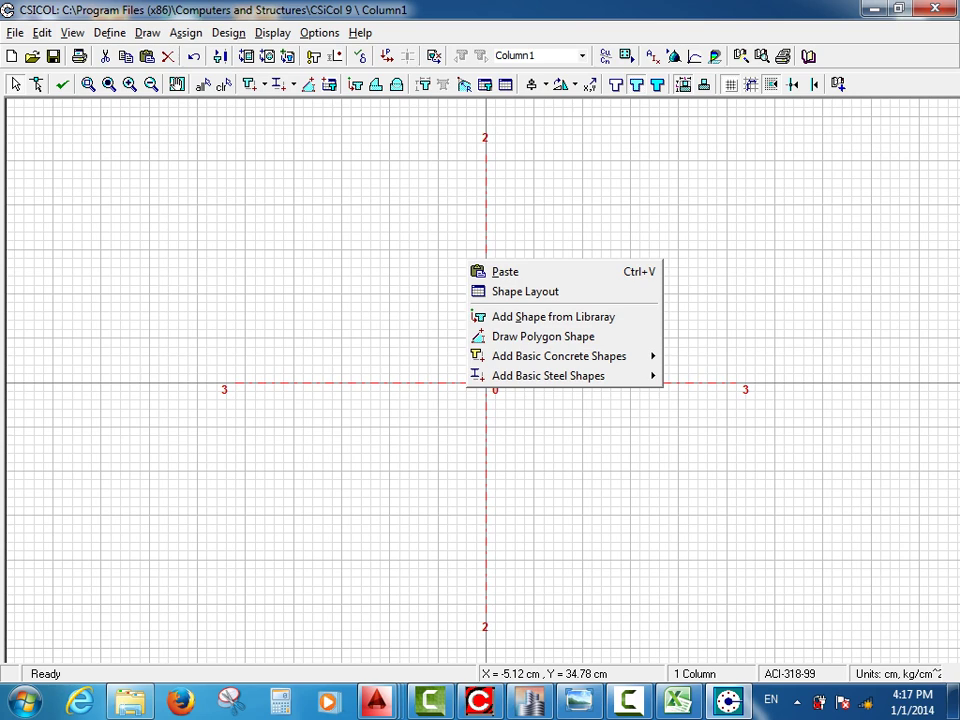
mouse_move(559, 356)
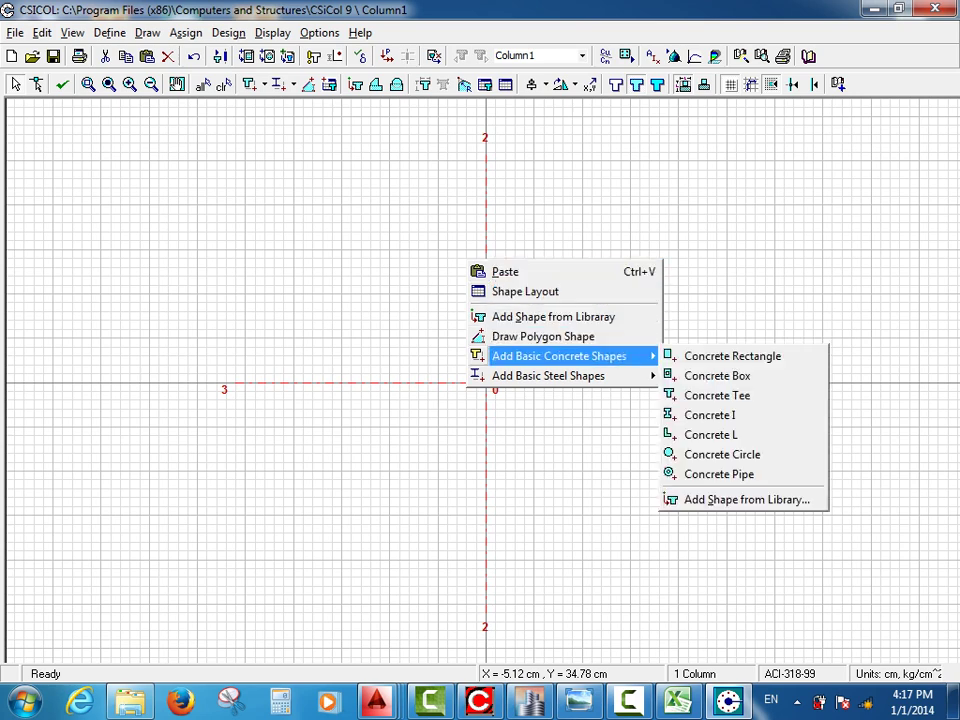
key("Down")
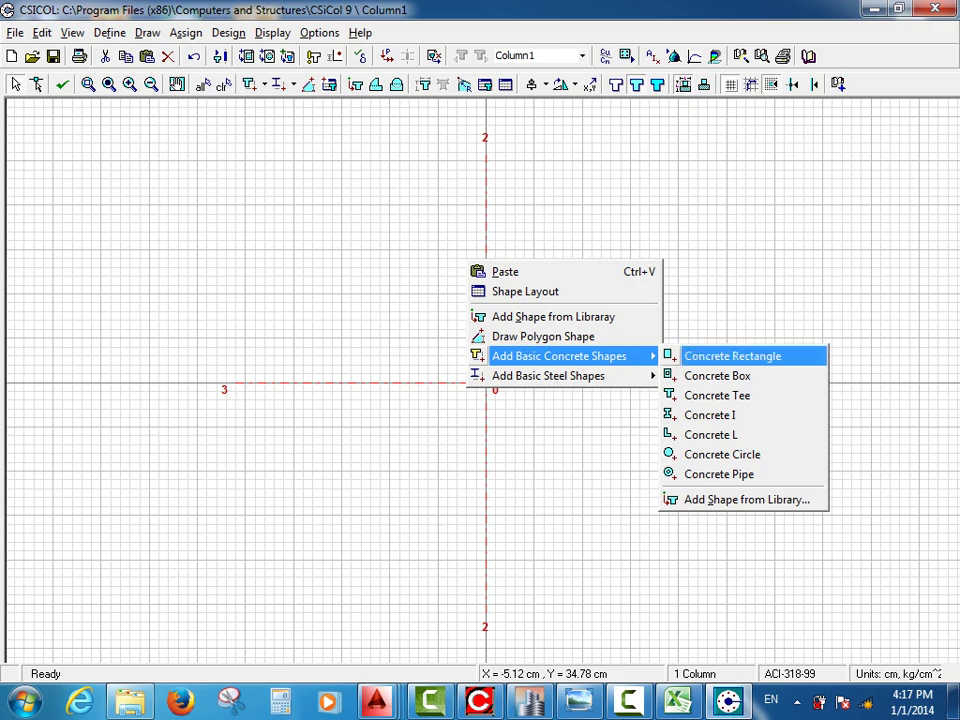
key("Return")
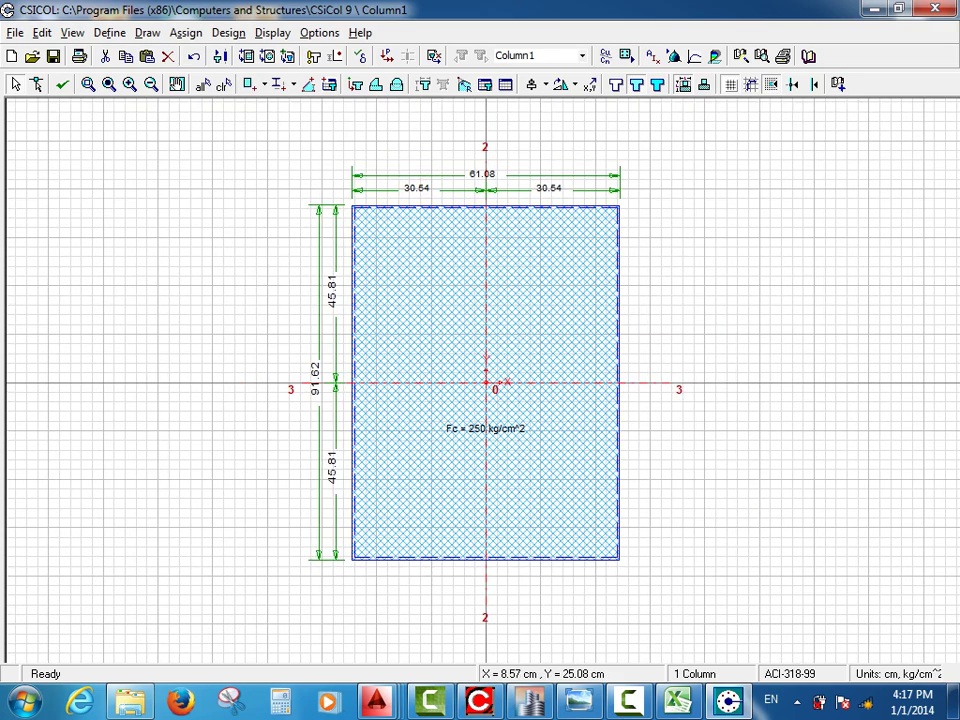
double_click(524, 272)
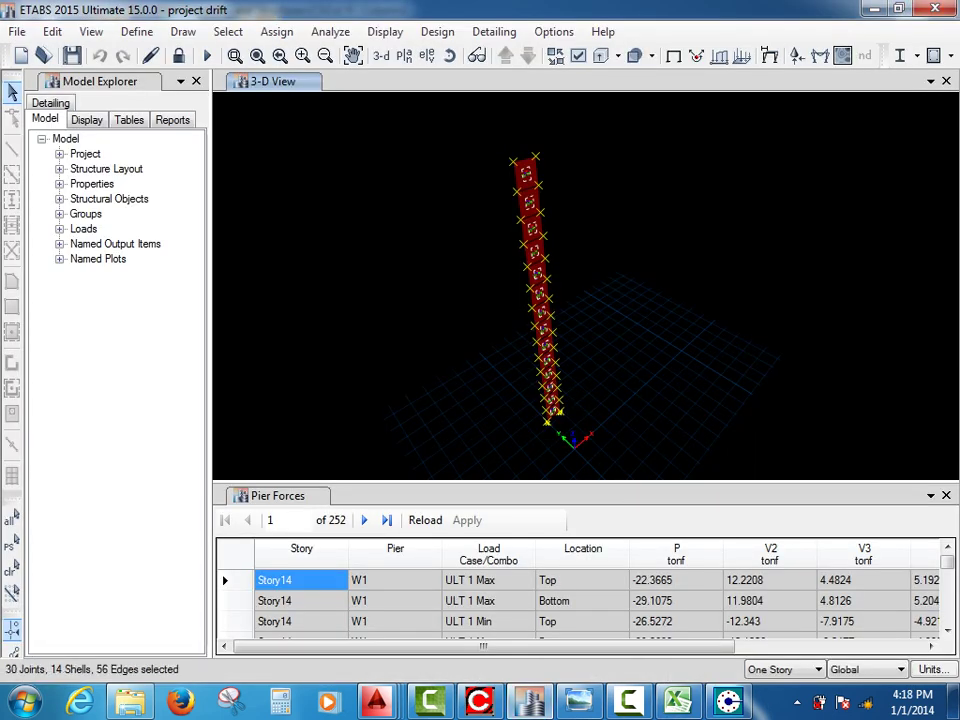
Switch to ETABS, close the Pier Forces table and clear the selection of shear wall W1.
left_click(946, 496)
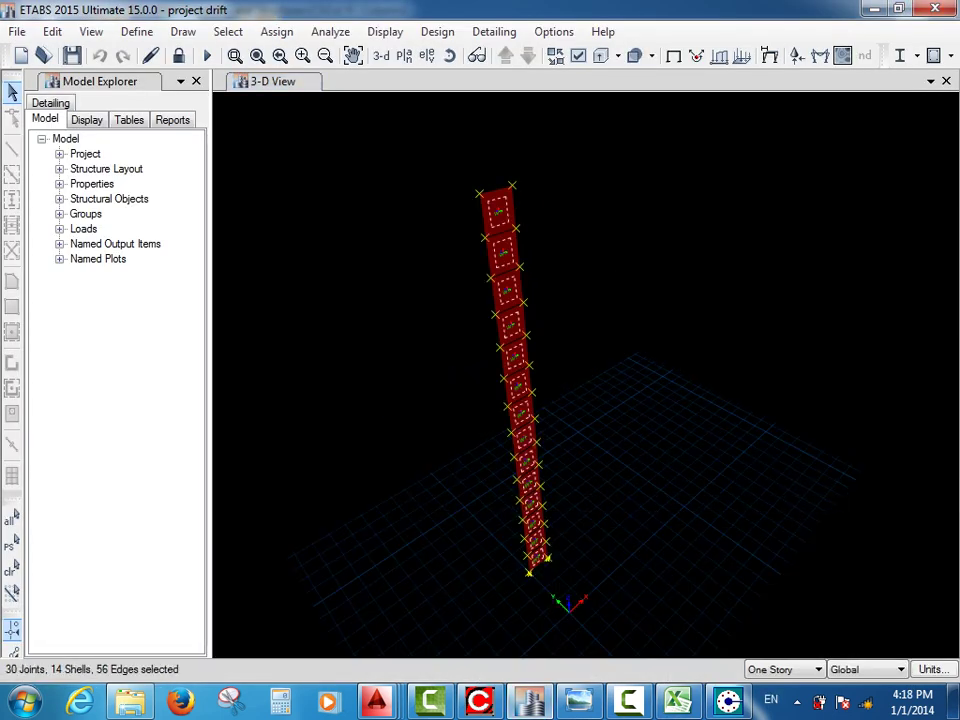
left_click(228, 31)
left_click(279, 167)
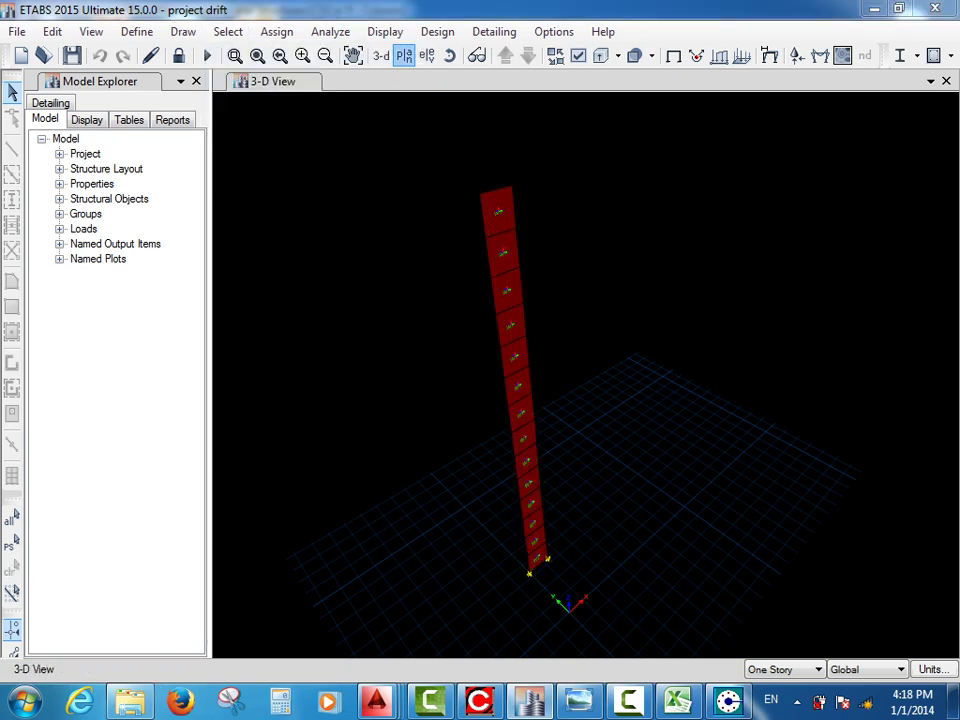
Open the Story1 plan view to inspect wall W1's section in plan.
left_click(404, 56)
left_click(379, 450)
key("Return")
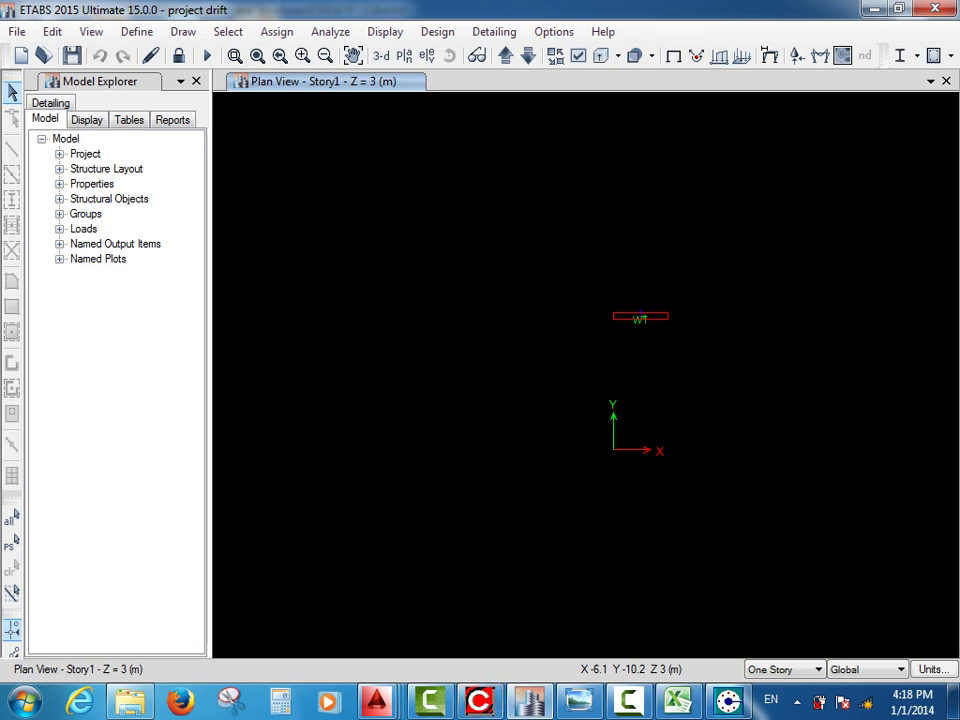
Switch to CSICOL and set the rectangular shape's dimensions to b 280 cm and h 30 cm, applying them to the drawing.
left_click(729, 702)
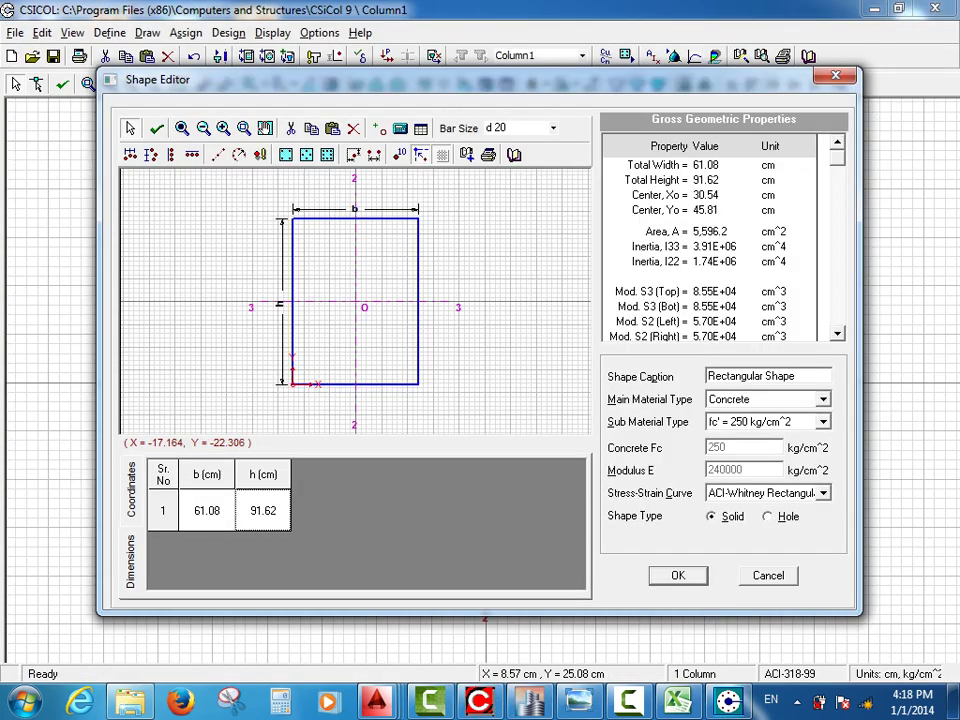
double_click(263, 510)
double_click(251, 498)
type("30")
double_click(207, 510)
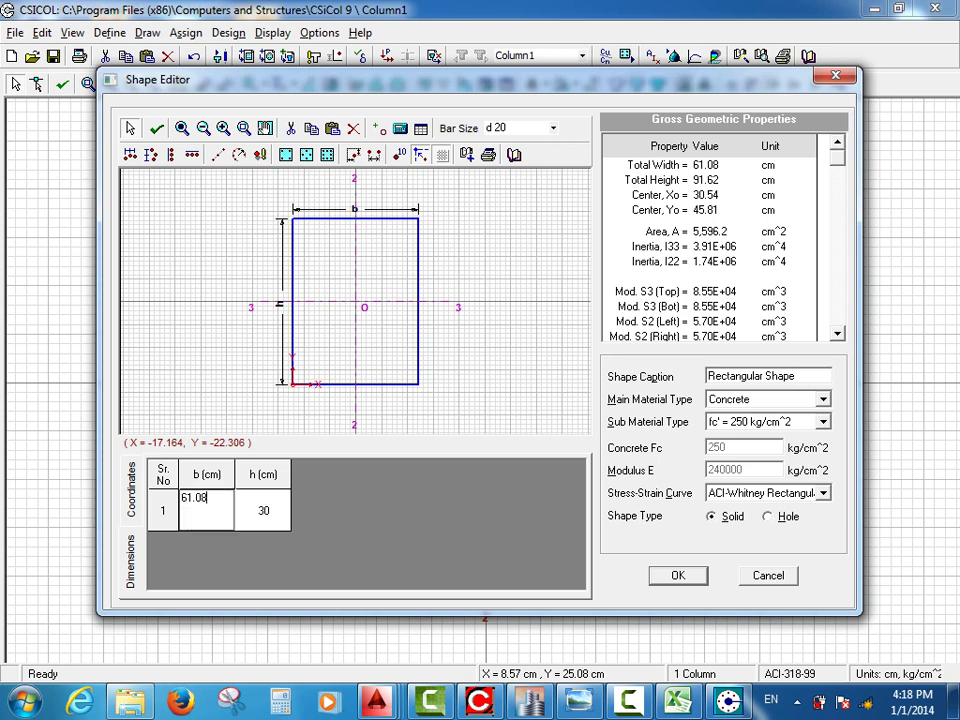
key("shift+Home")
type("2")
key("Return")
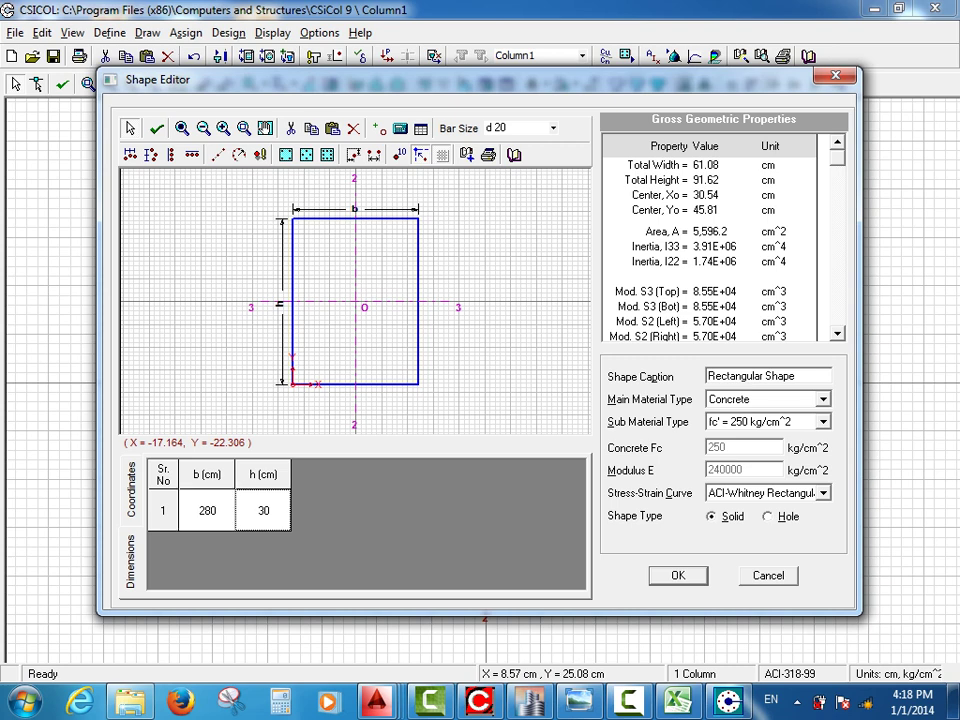
left_click(455, 404)
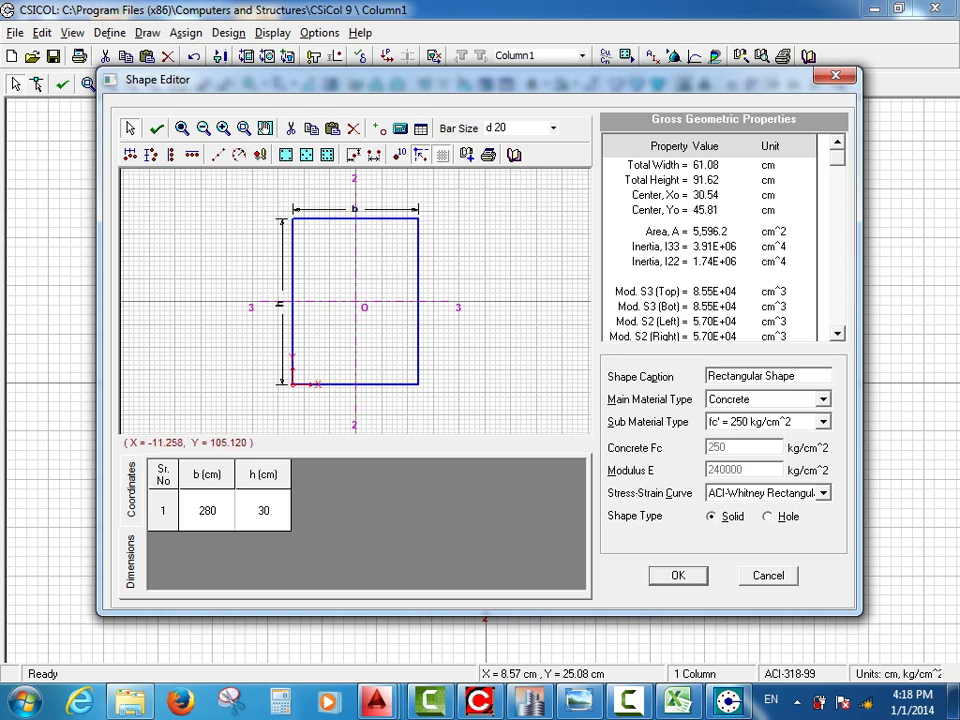
left_click(157, 129)
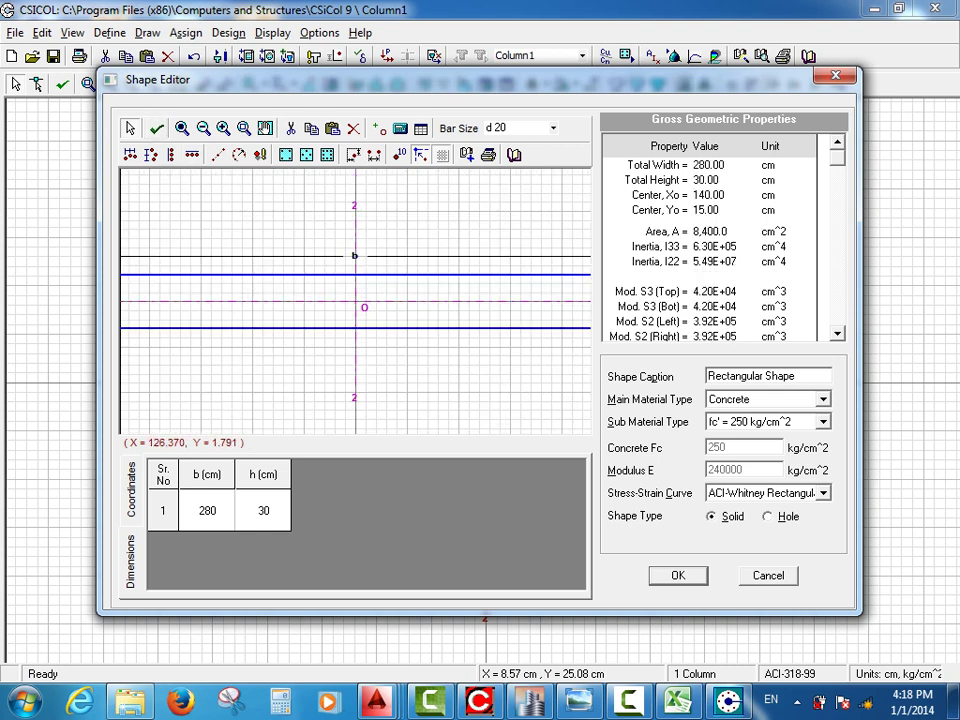
left_click(182, 128)
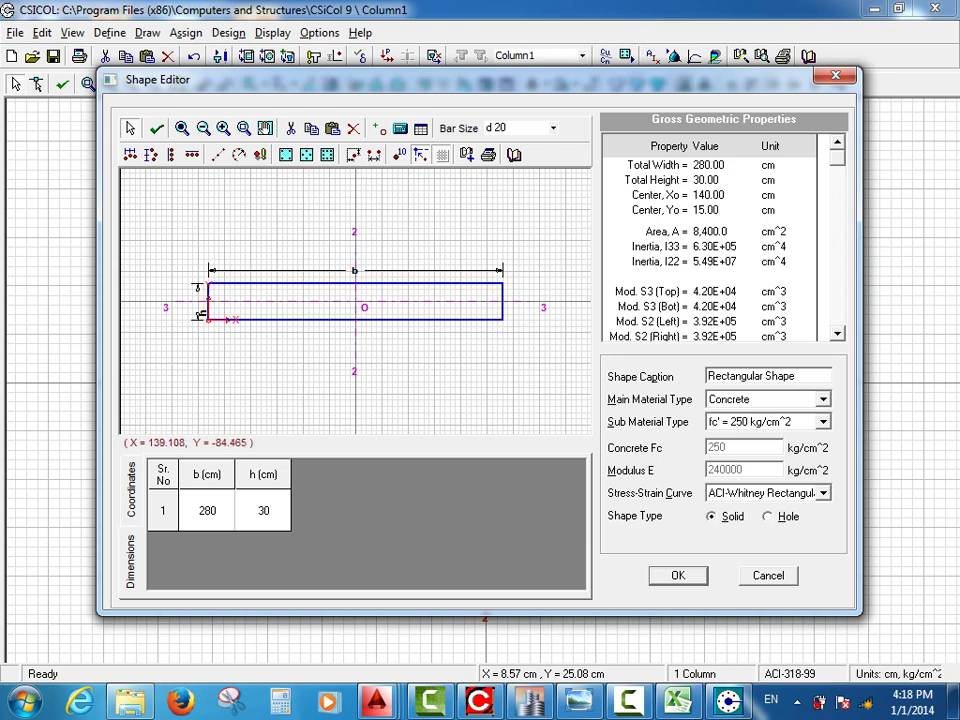
Give the shape a Custom concrete with Fc 240 kg/cm^2, modulus E 242487.1131 kg/cm^2 and the PCA Parabola stress-strain curve.
left_click(823, 422)
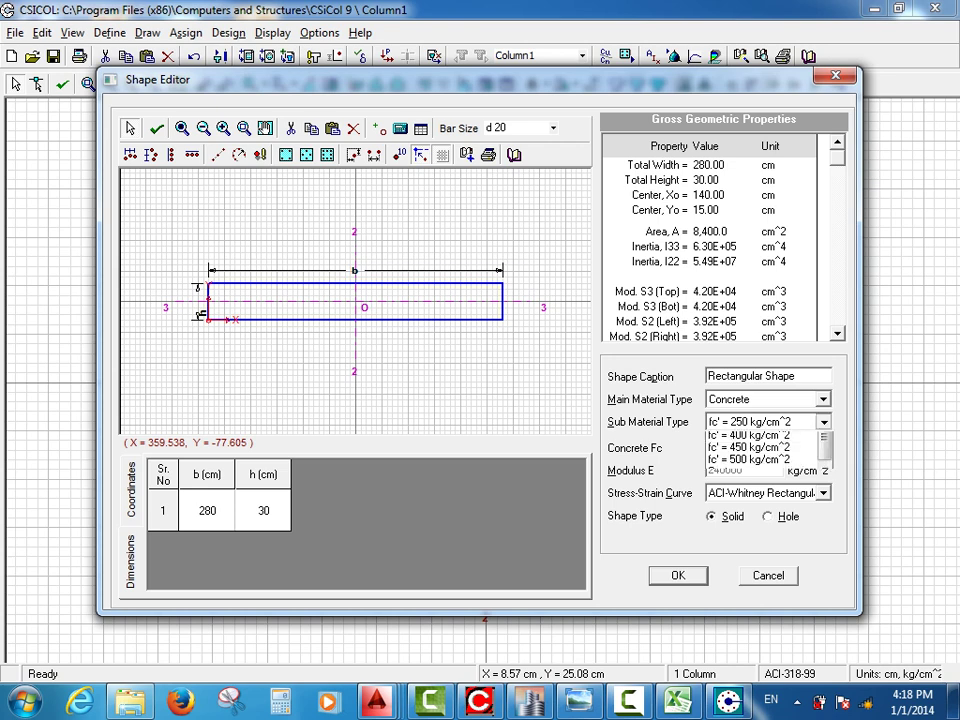
left_click(730, 523)
key("Tab")
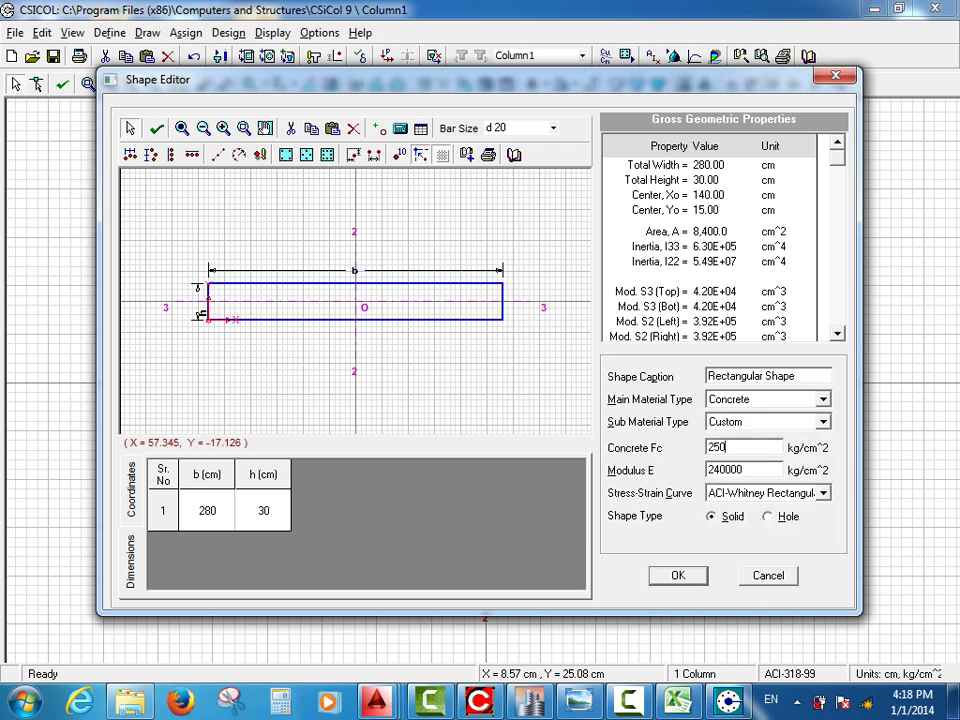
type("24")
key("Tab")
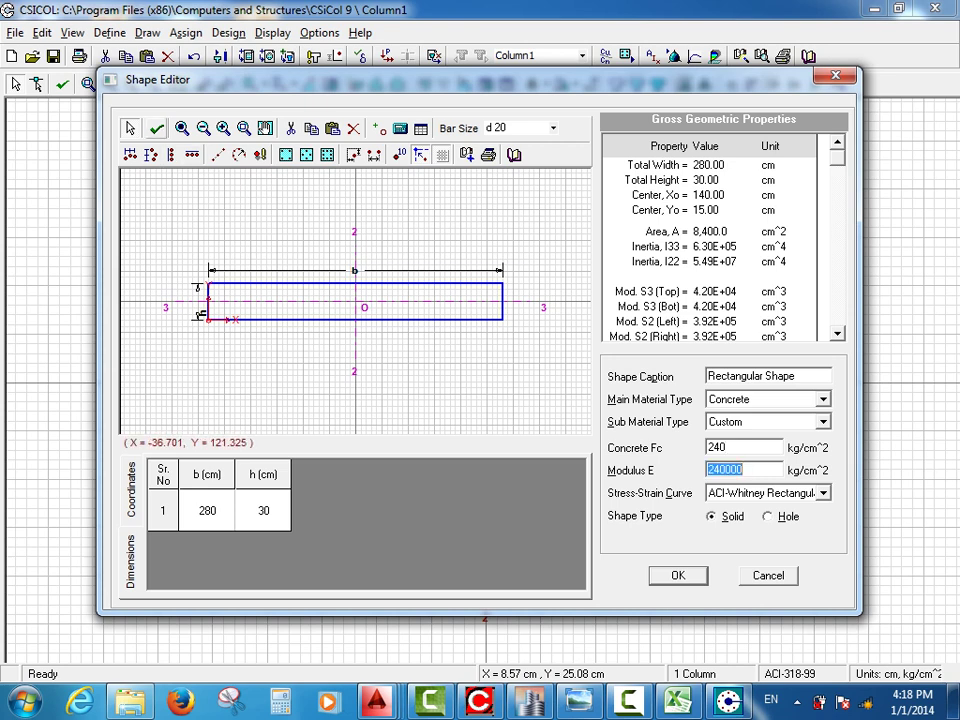
type("242487")
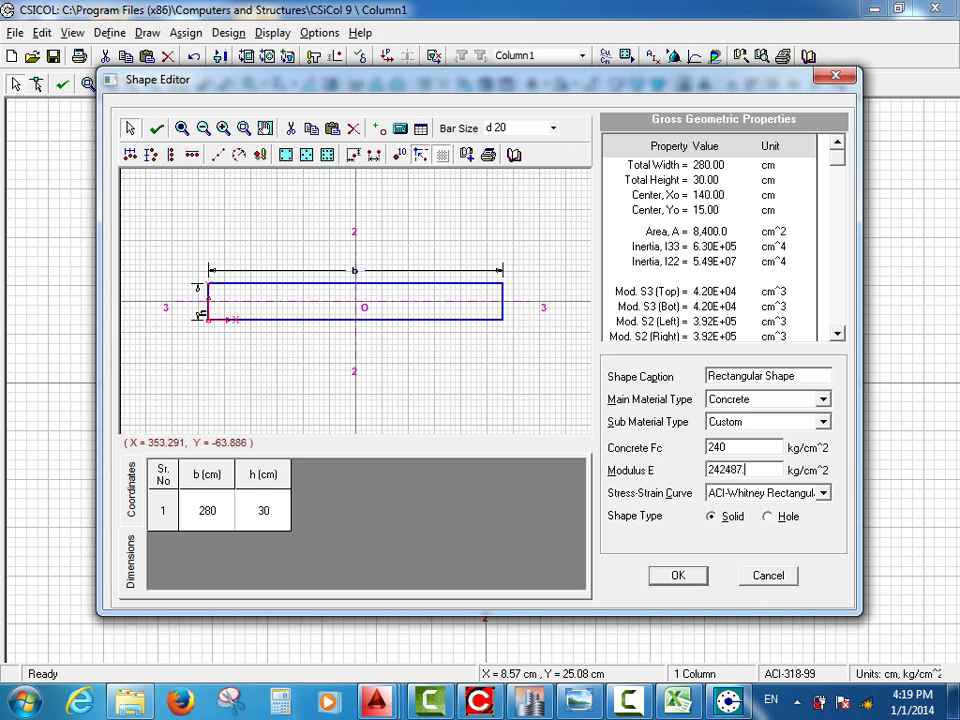
type(".1131")
left_click(823, 493)
left_click(742, 583)
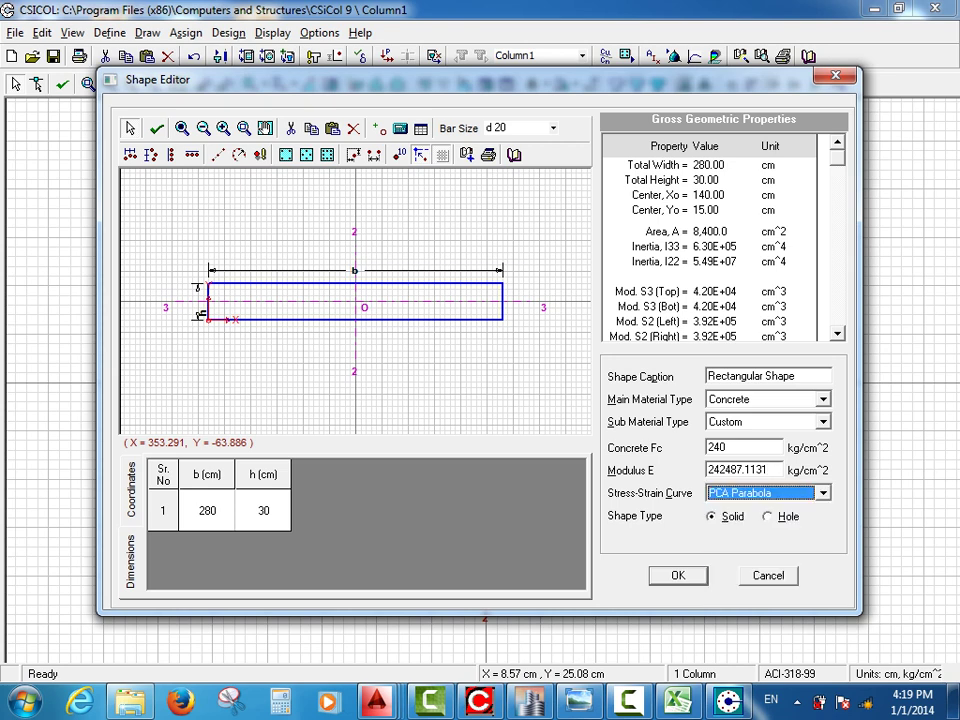
Set the minimum spacing between rebars to 12.5 cm.
left_click(374, 154)
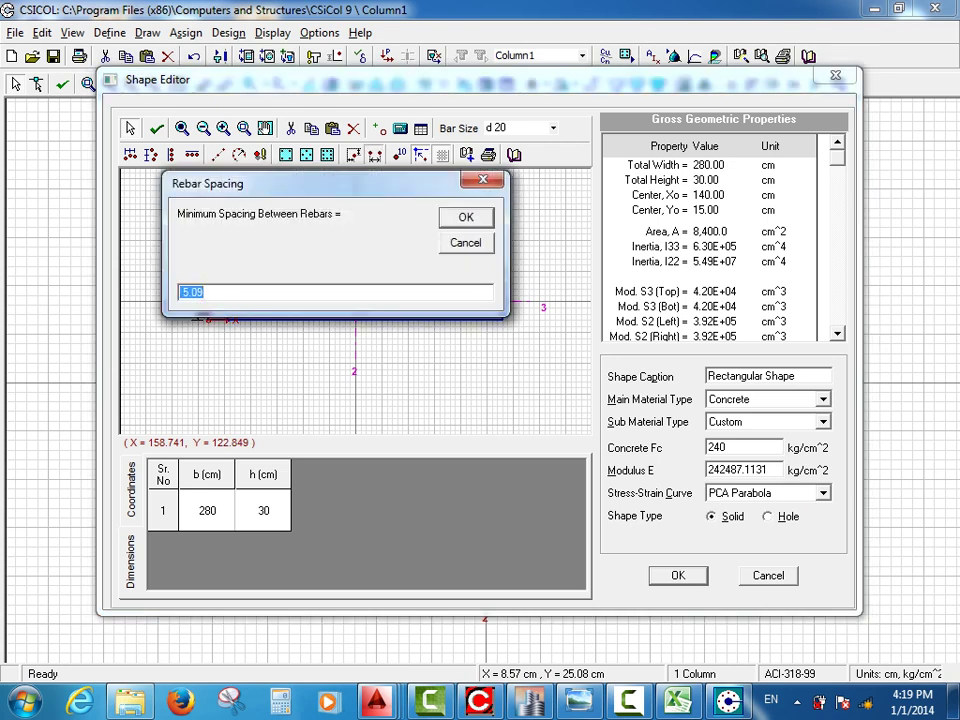
type("12.5")
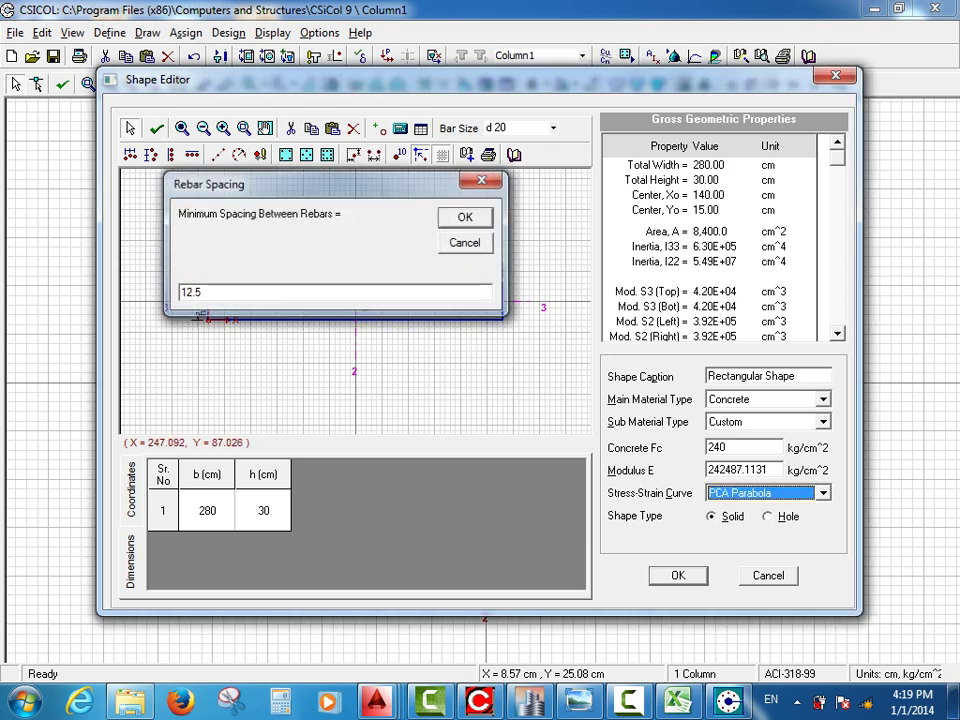
key("Return")
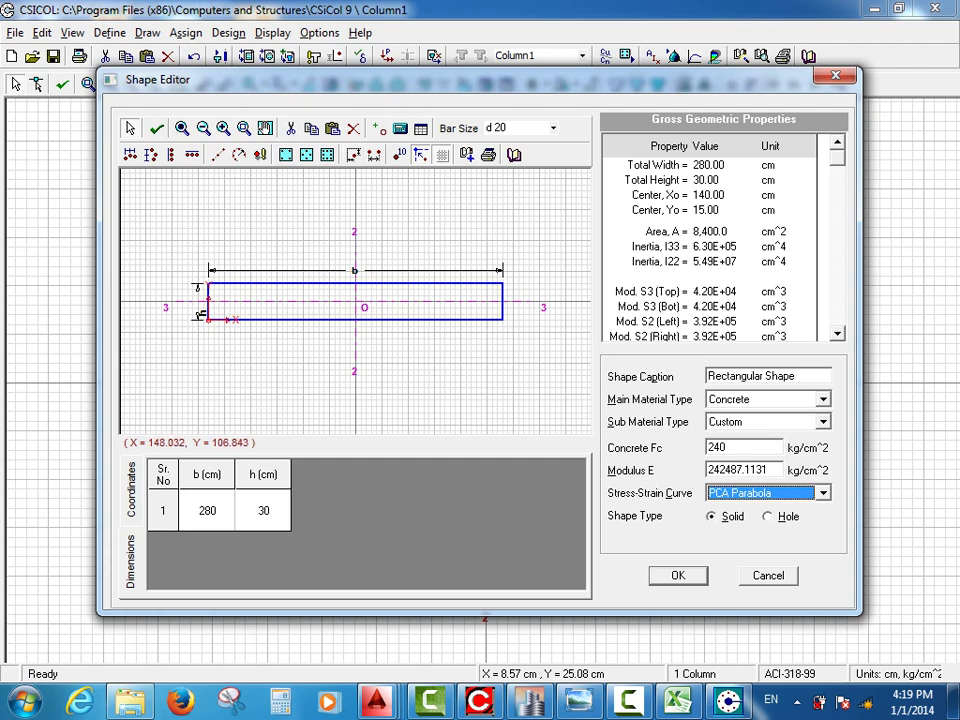
Add a list of 200 d 16 rebars around the shape's perimeter and delete the surplus bars outside the section.
left_click(400, 128)
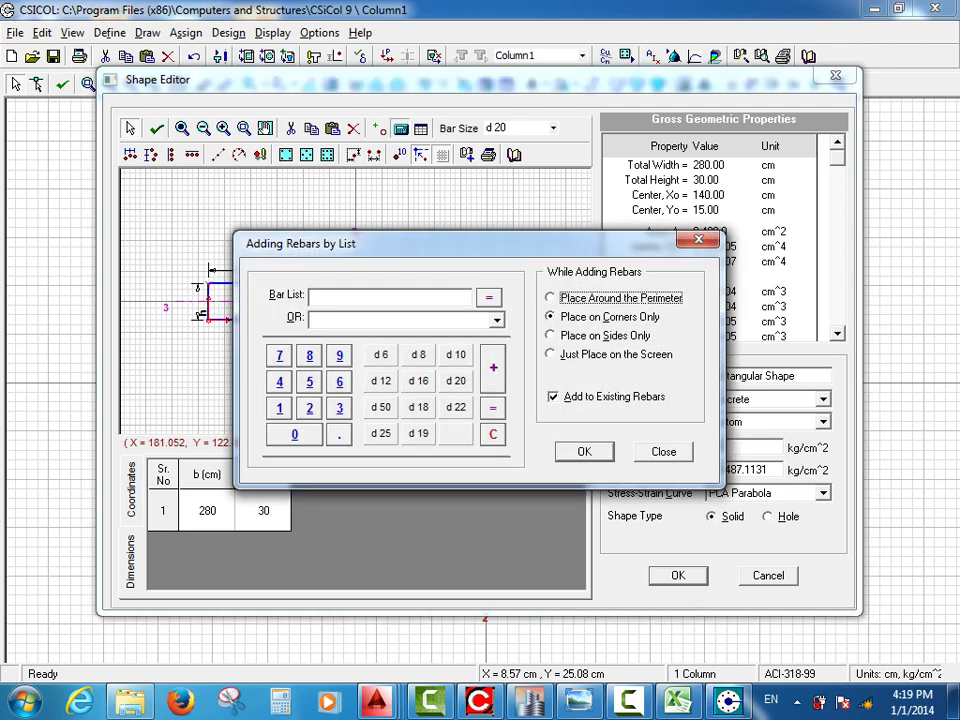
left_click(314, 407)
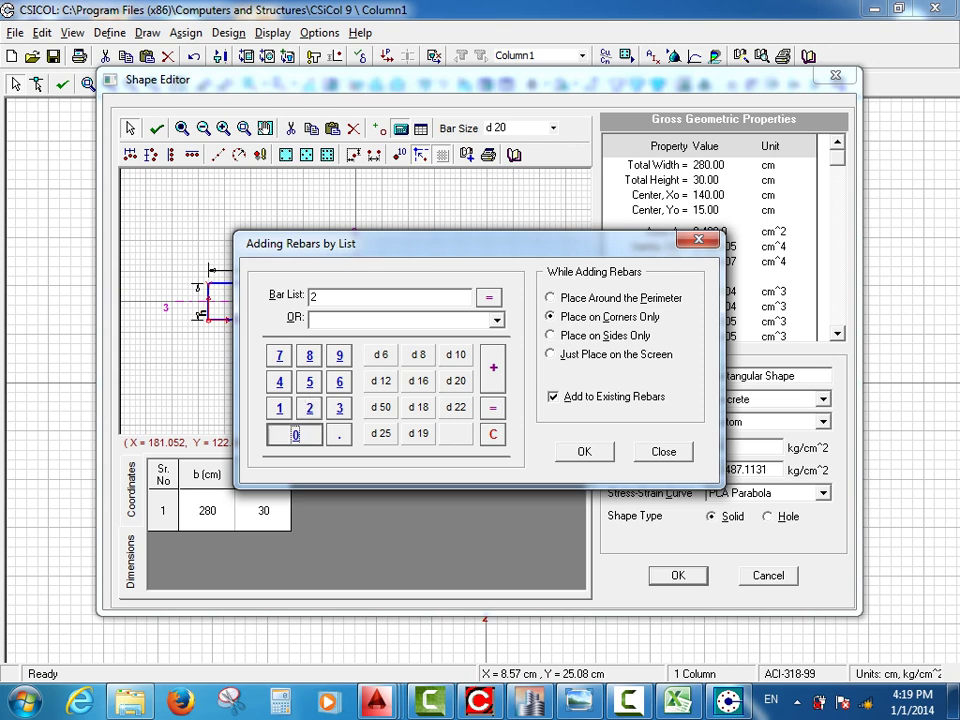
double_click(294, 434)
left_click(418, 381)
left_click(489, 298)
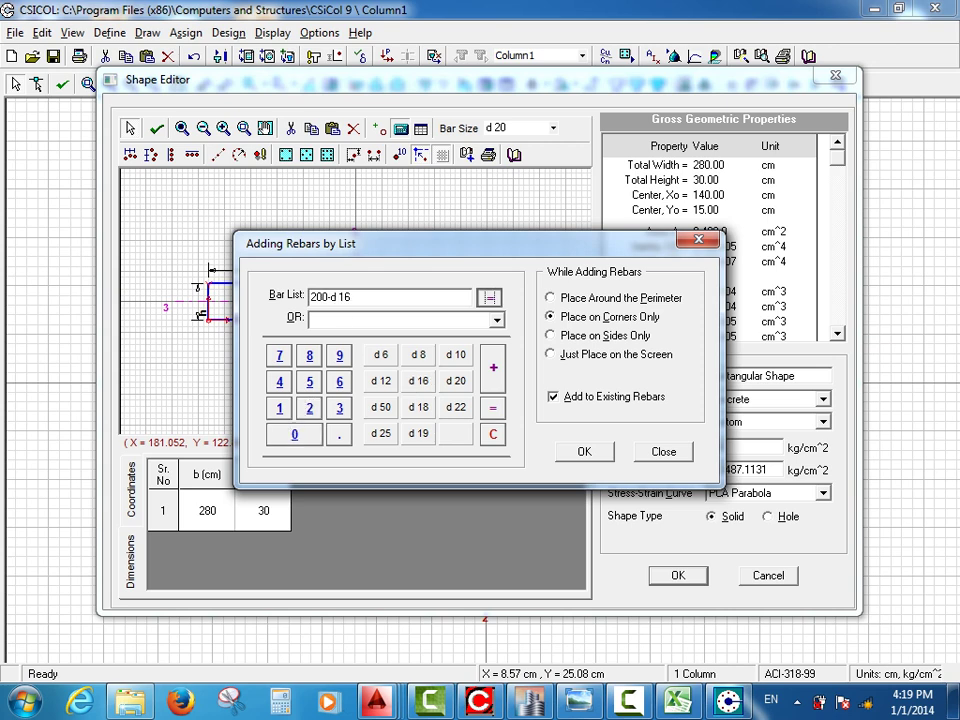
left_click(551, 298)
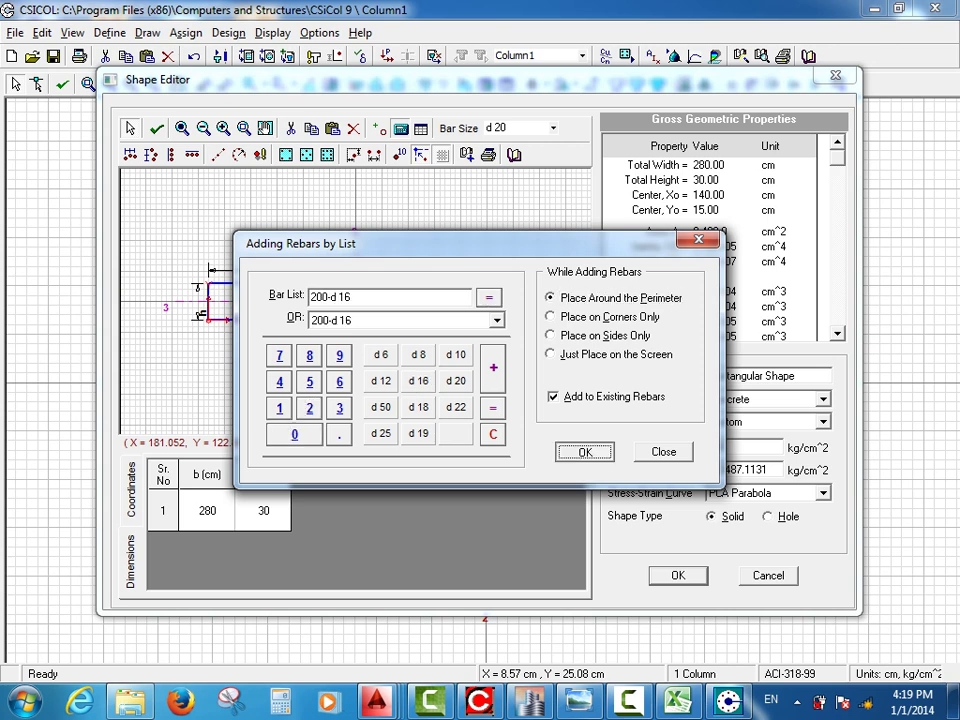
left_click(584, 451)
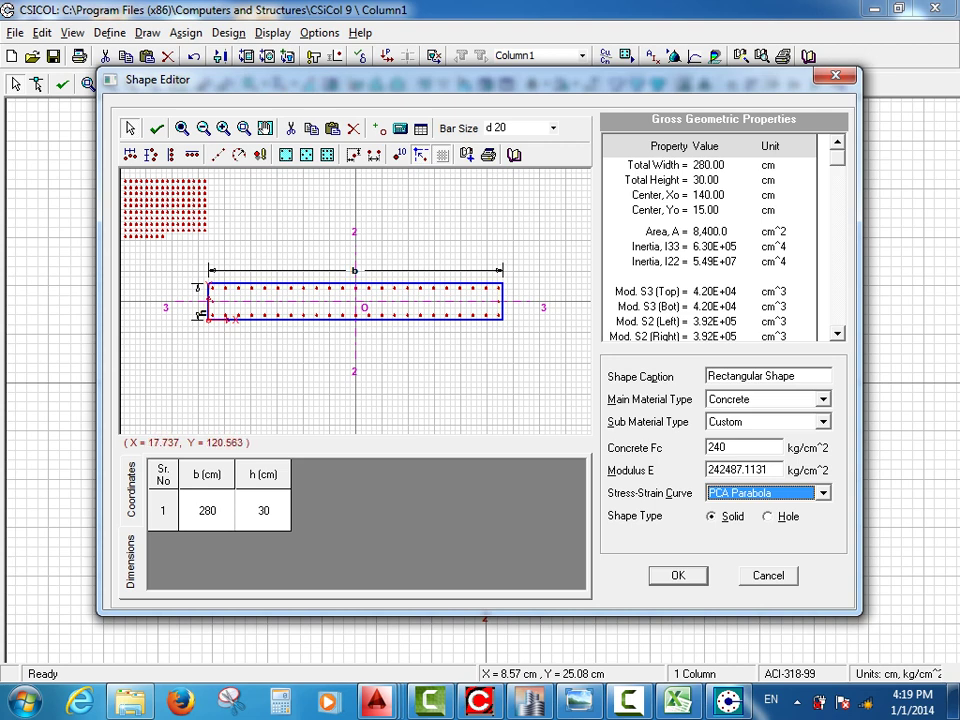
left_click_drag(227, 172, 111, 249)
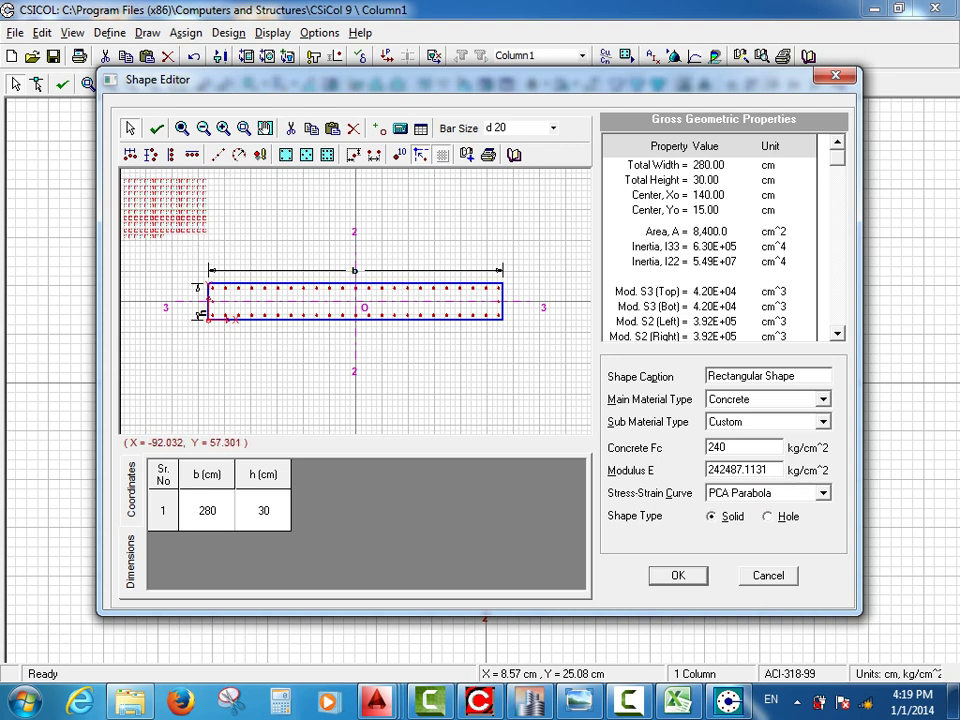
key("Delete")
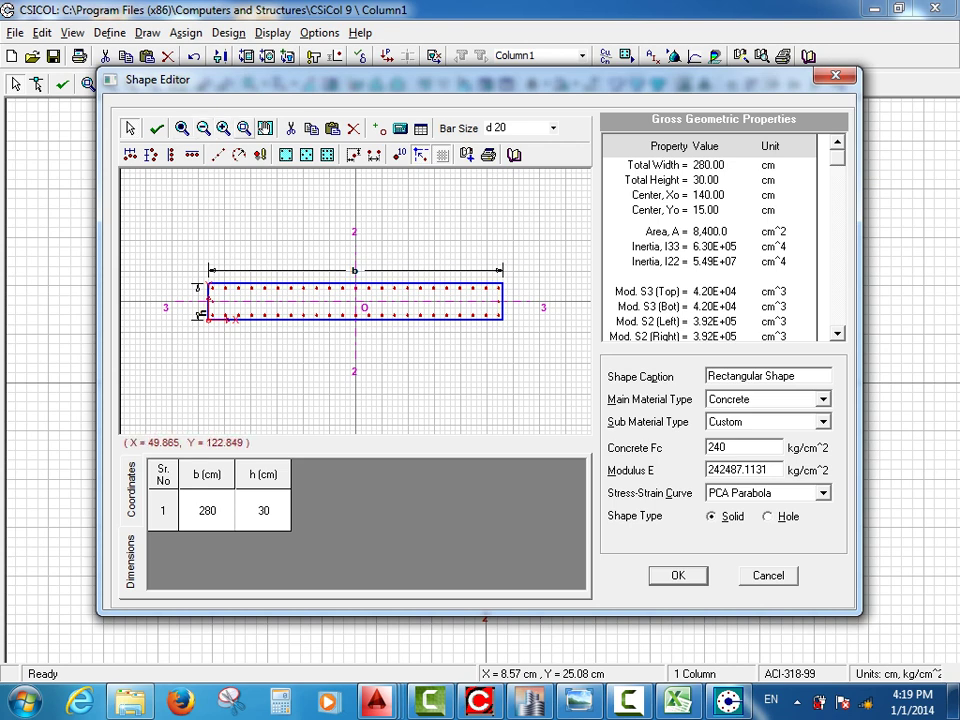
Change the three rebars in the outermost column at the section's left end to size d 18.
left_click_drag(231, 226, 182, 346)
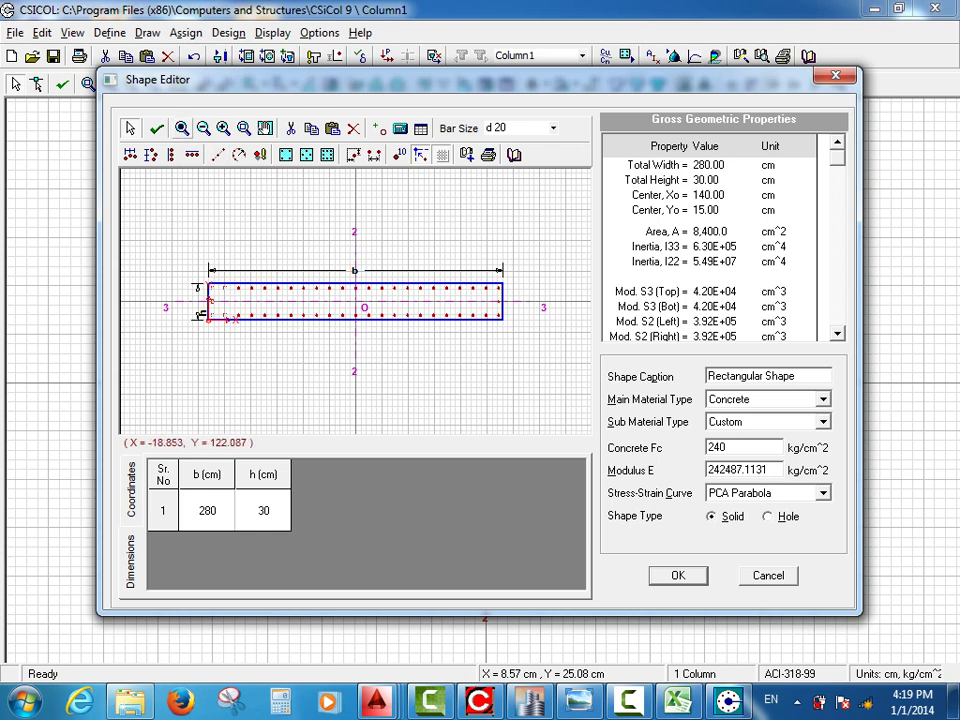
left_click(244, 128)
left_click_drag(244, 225, 173, 354)
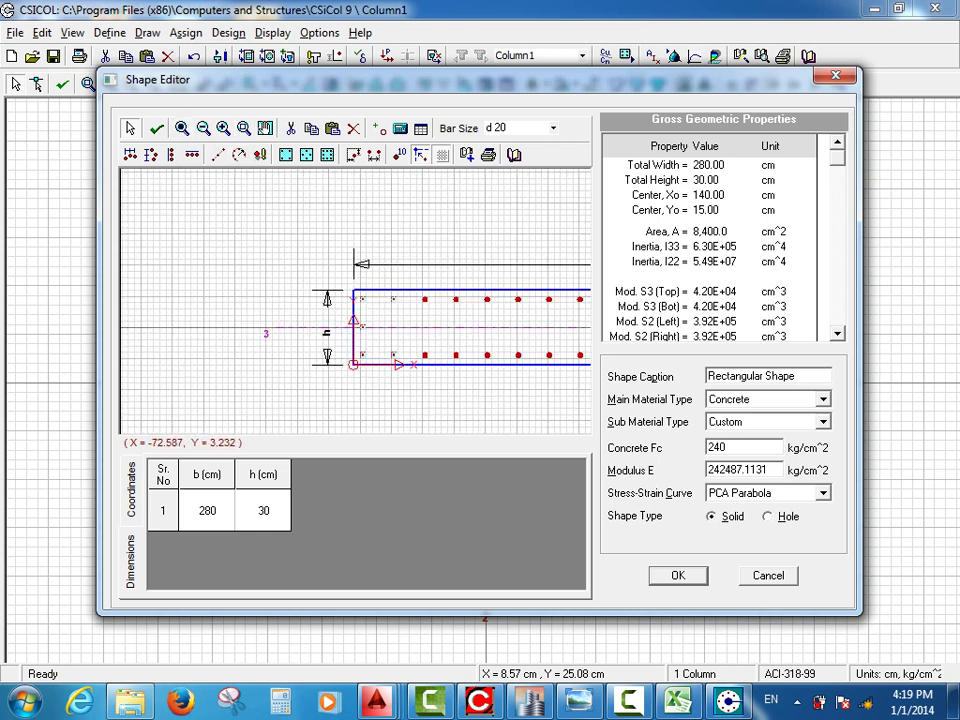
left_click(225, 231)
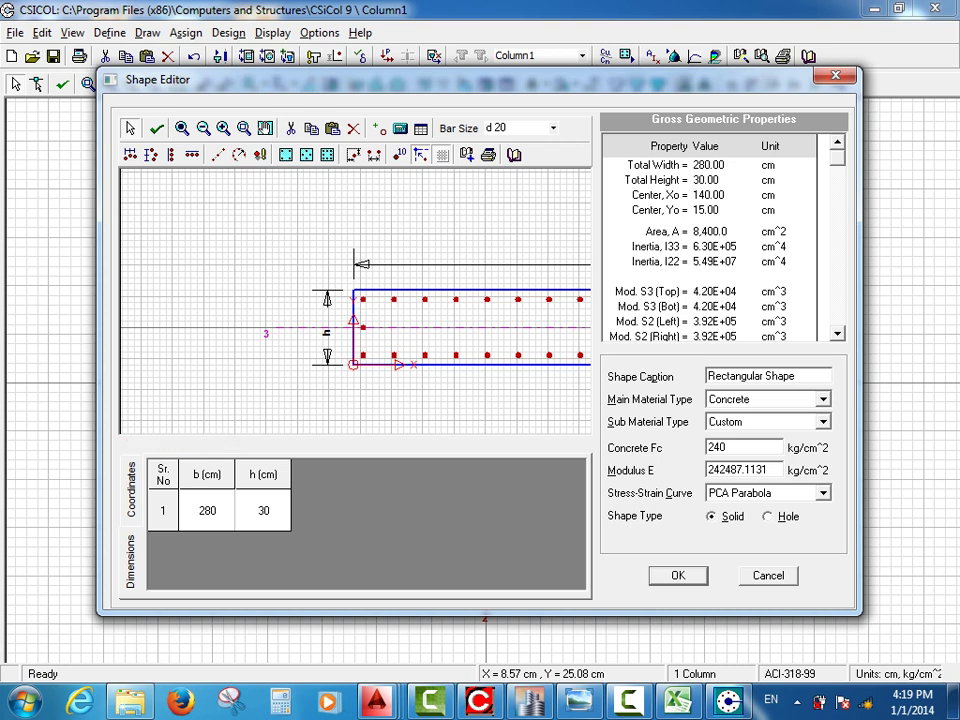
left_click_drag(385, 238, 320, 392)
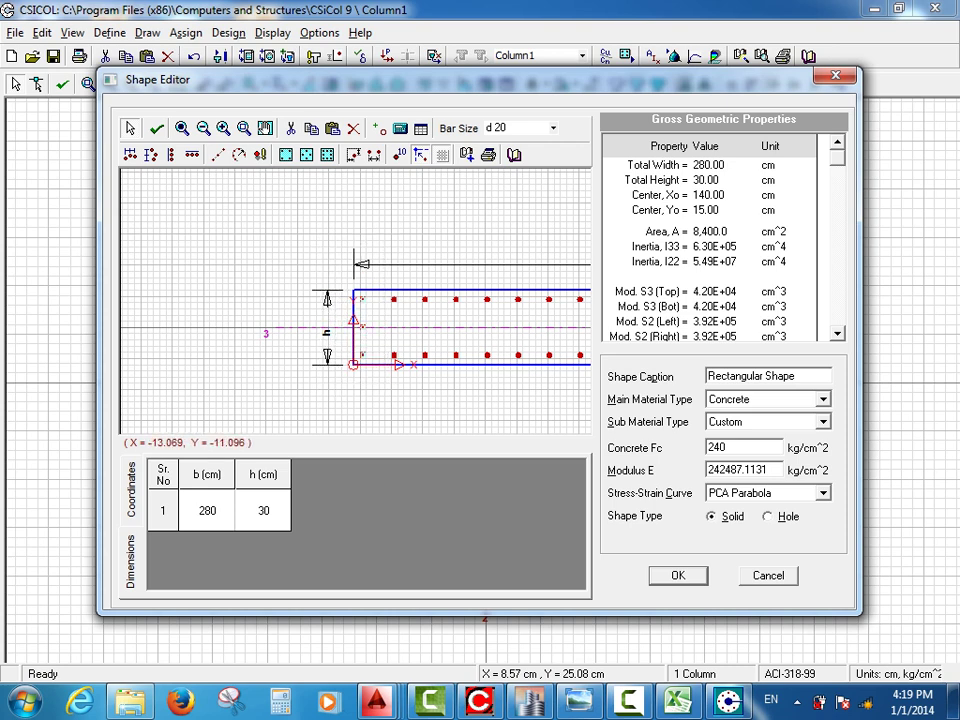
left_click(520, 127)
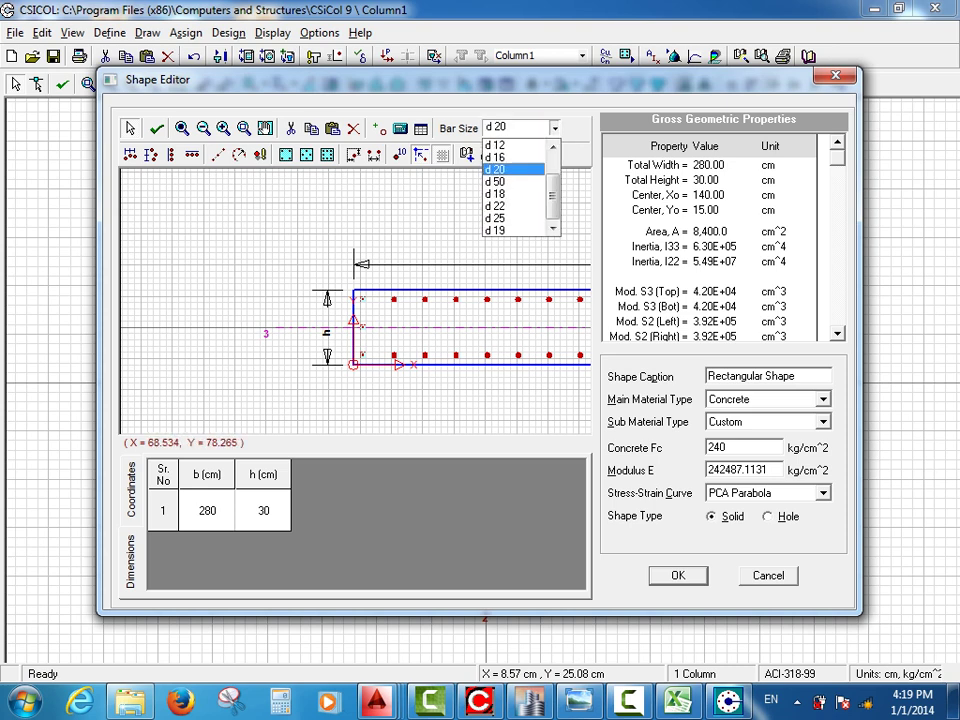
left_click(496, 193)
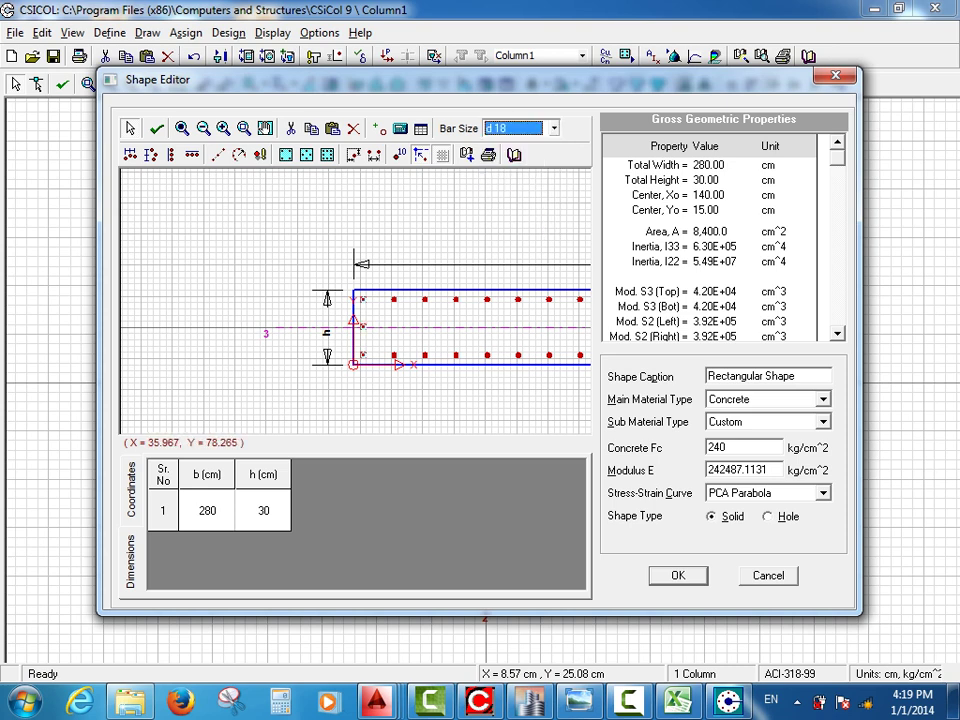
Add a fourth d 18 rebar to the left end column and space its four bars evenly in the vertical direction.
left_click(379, 129)
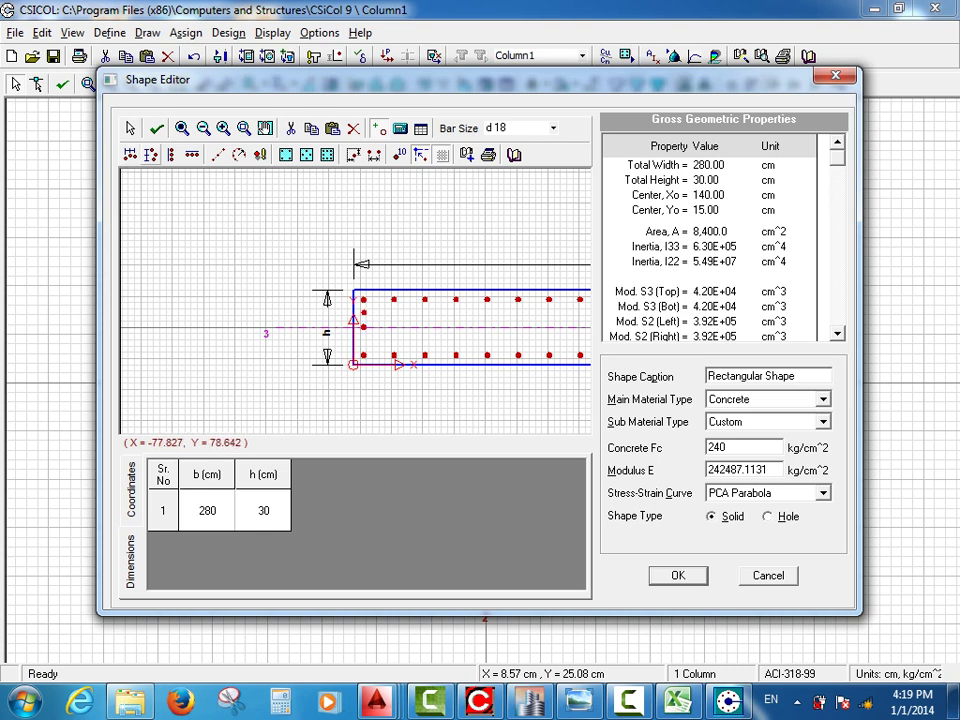
left_click(130, 128)
left_click_drag(379, 265, 316, 397)
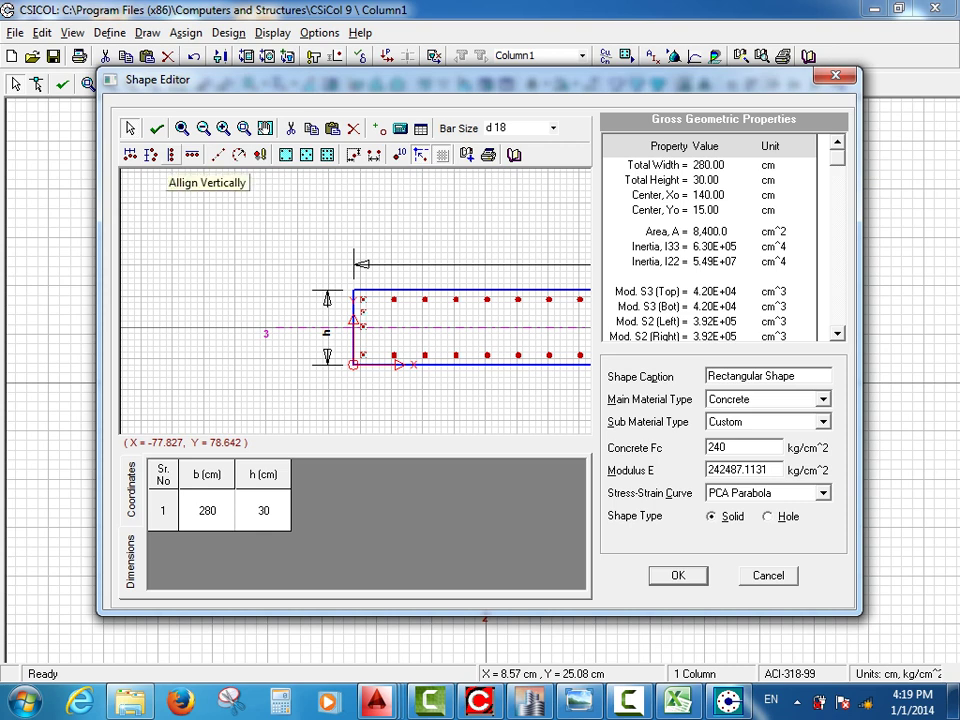
left_click(205, 239)
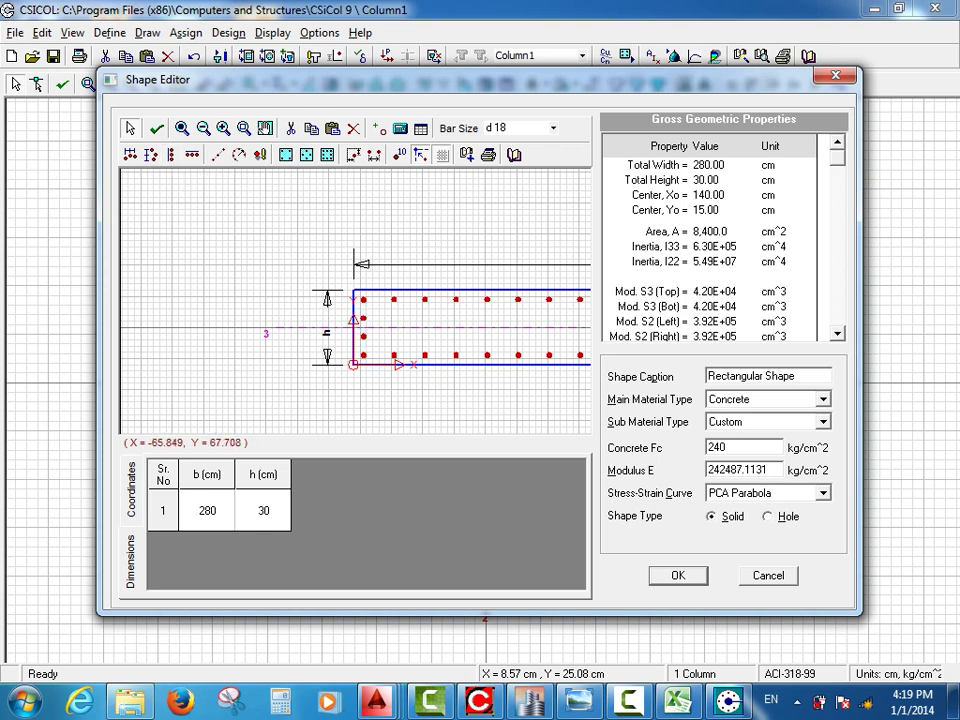
Change the three rebars in the outermost column at the section's right end to size d 18.
left_click(182, 128)
left_click(244, 128)
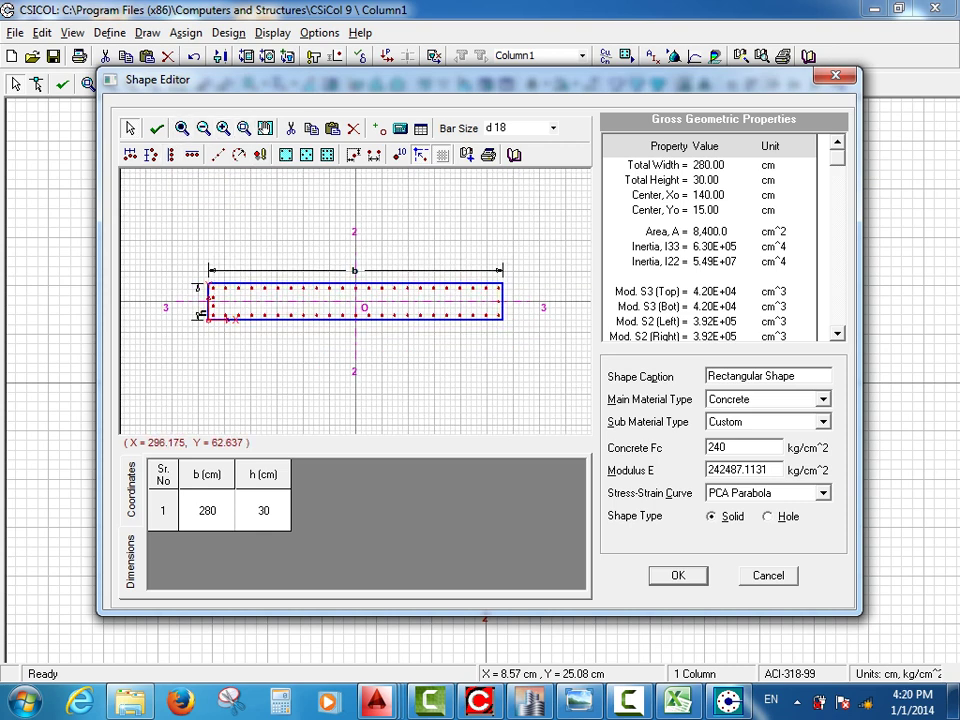
left_click_drag(524, 261, 469, 374)
left_click_drag(397, 227, 386, 247)
left_click_drag(396, 204, 348, 335)
left_click(554, 128)
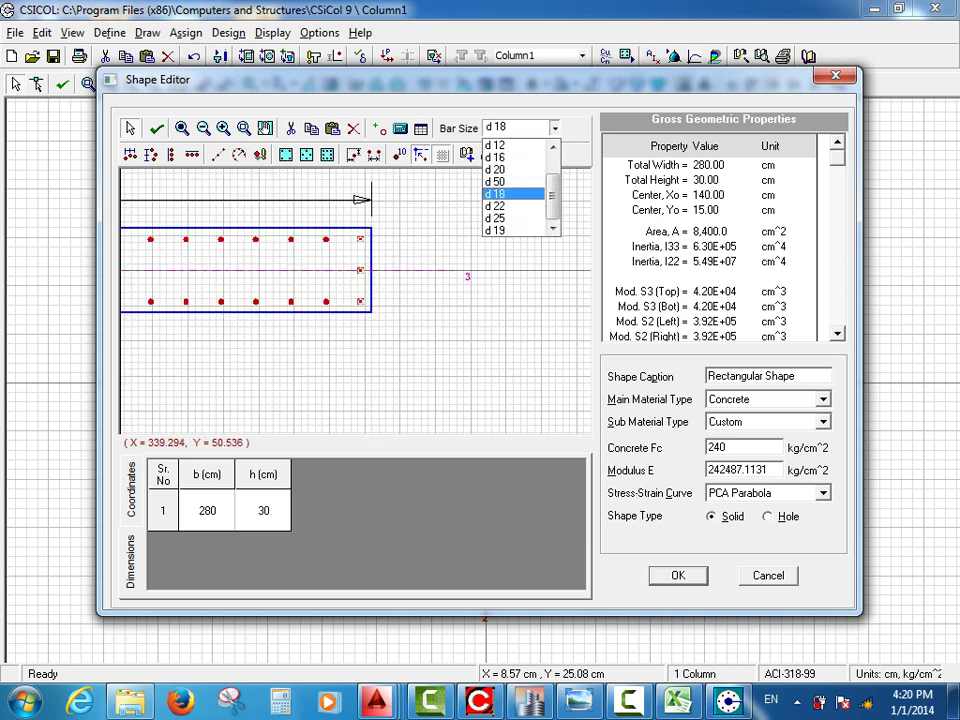
left_click(497, 193)
Add a fourth d 18 rebar to the right end column and space its four bars evenly in the vertical direction.
left_click(379, 128)
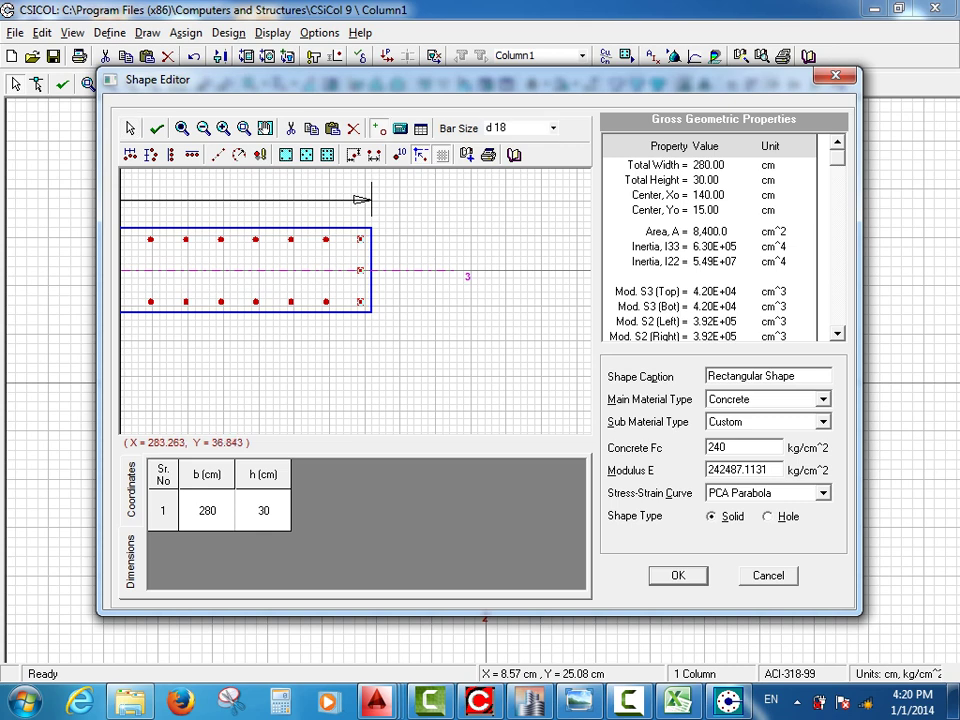
left_click(362, 257)
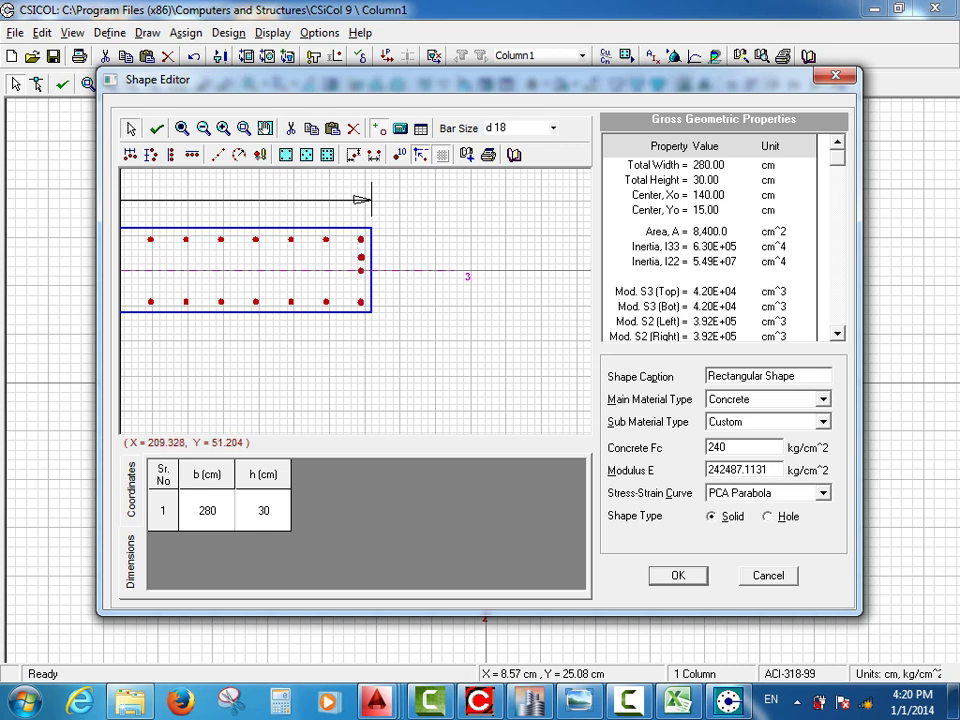
left_click(130, 128)
left_click_drag(417, 206, 339, 322)
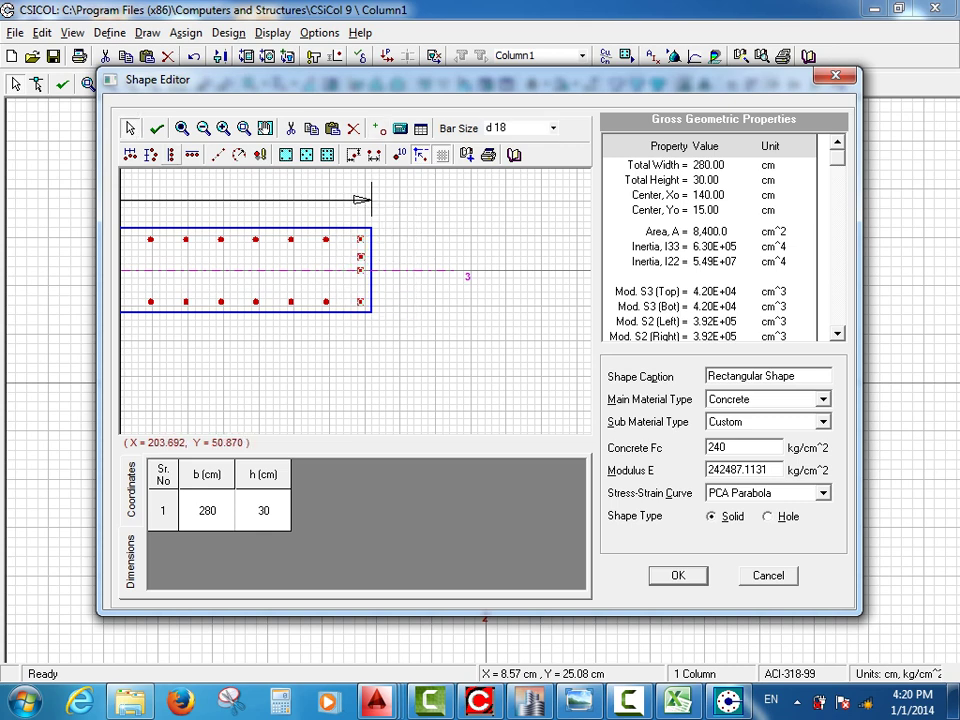
left_click(171, 155)
left_click(150, 155)
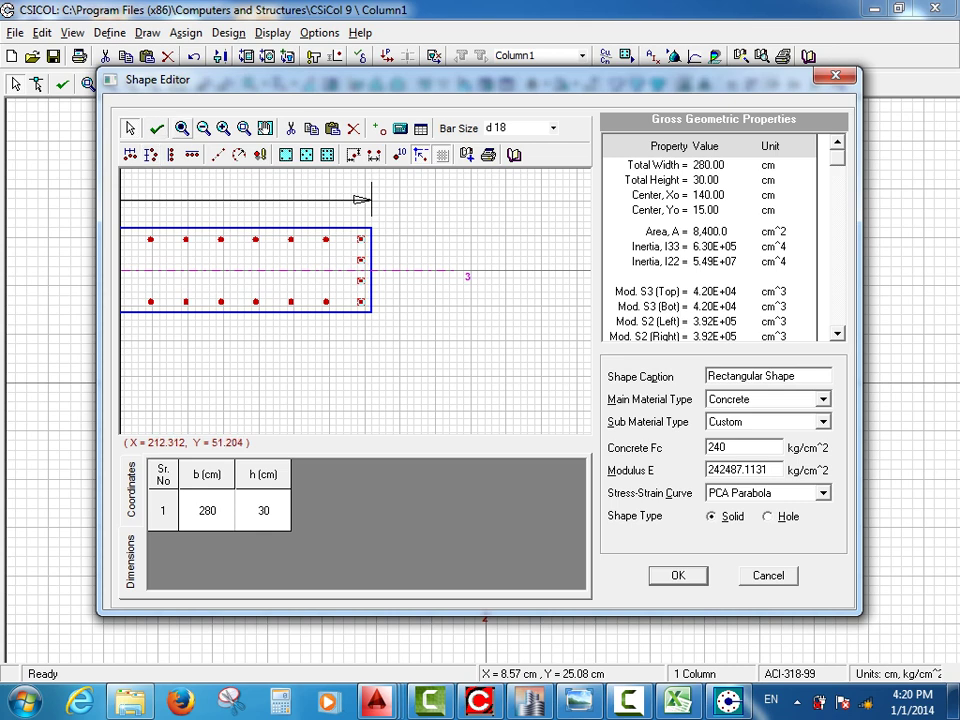
left_click(447, 222)
Turn on the bar size labels, check the left end bars, and accept the rectangular shape with its rebar layout.
left_click(182, 128)
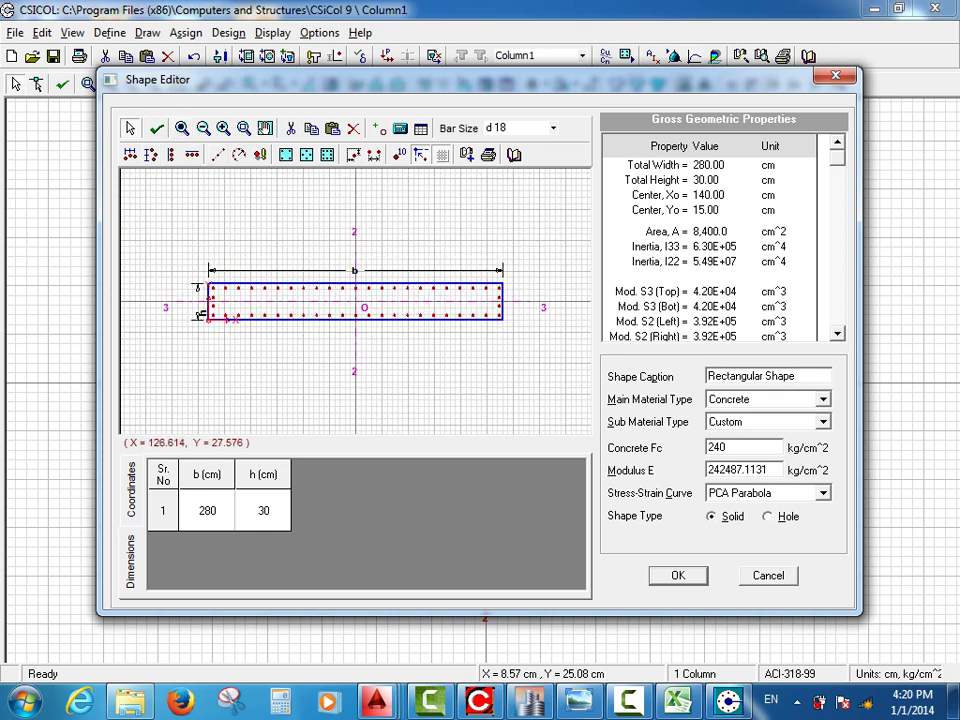
left_click(399, 155)
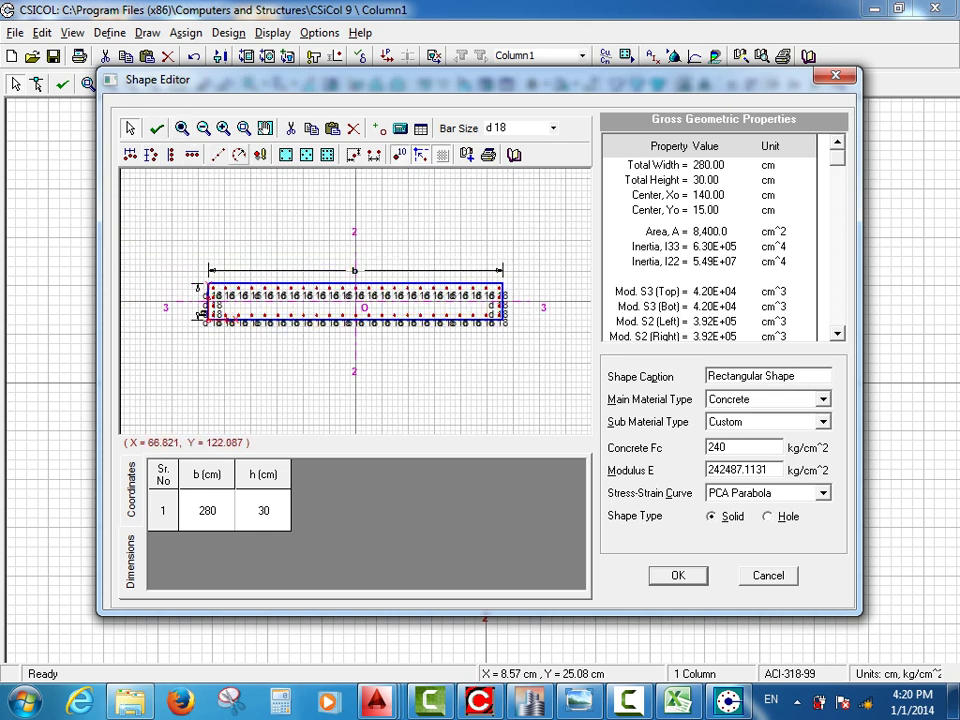
left_click(244, 128)
left_click_drag(240, 248, 177, 363)
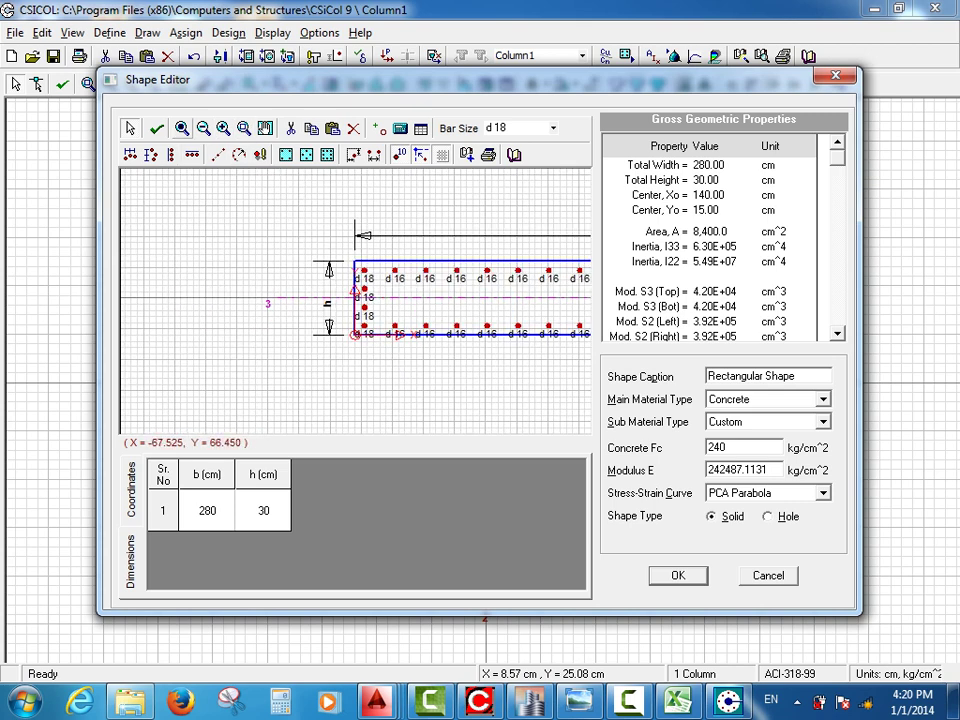
left_click(182, 128)
left_click(678, 575)
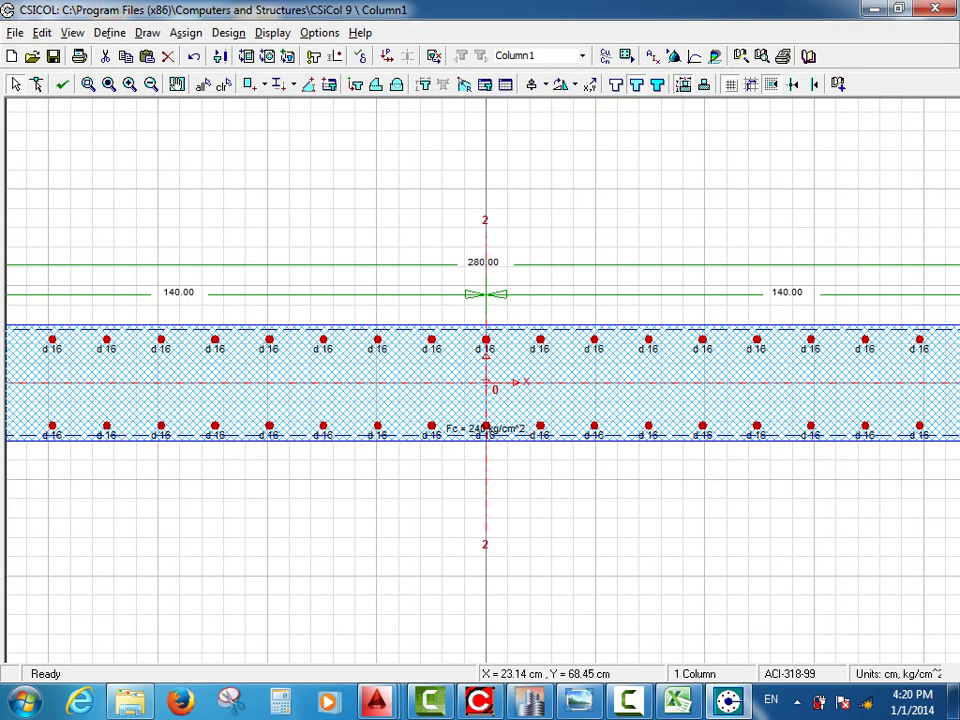
left_click(109, 85)
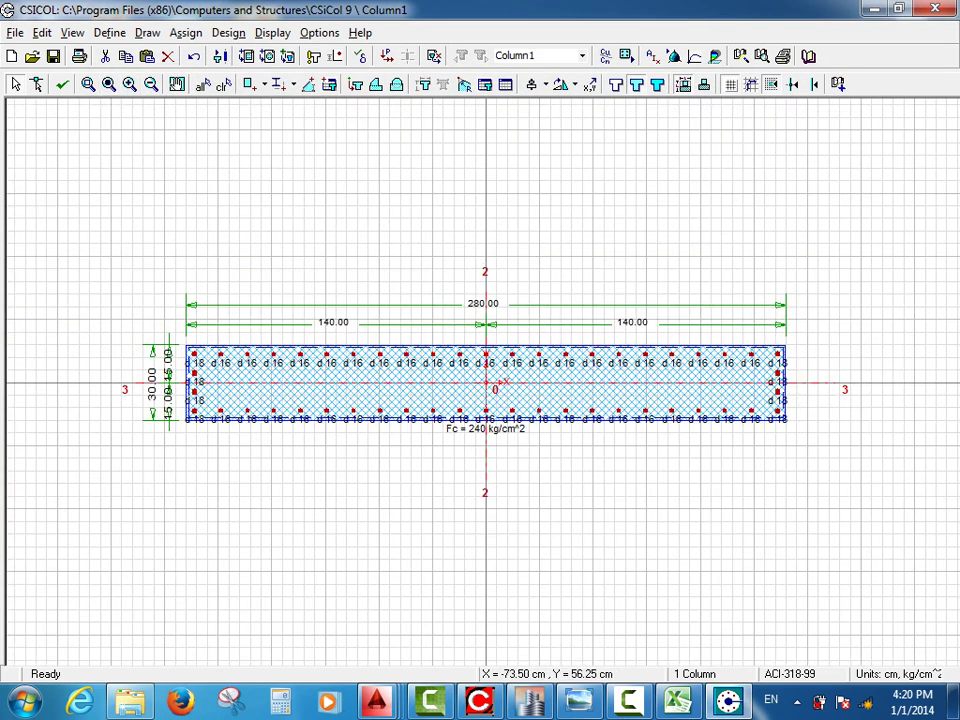
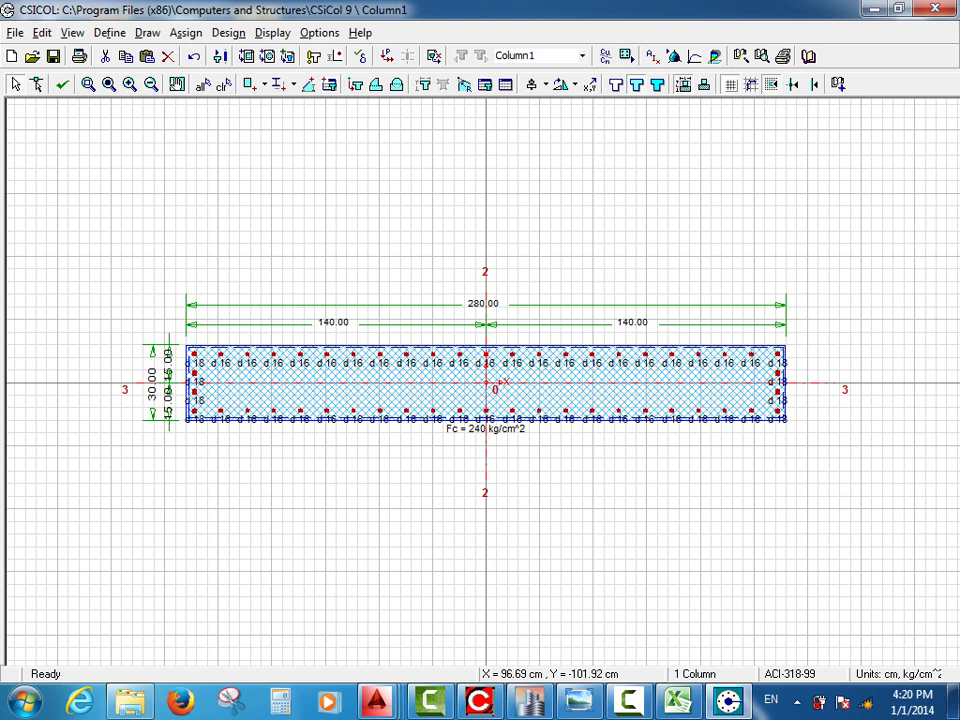
Compare the local axes of wall W1 in the ETABS Story1 plan view with the section axes in CSICOL.
left_click(530, 702)
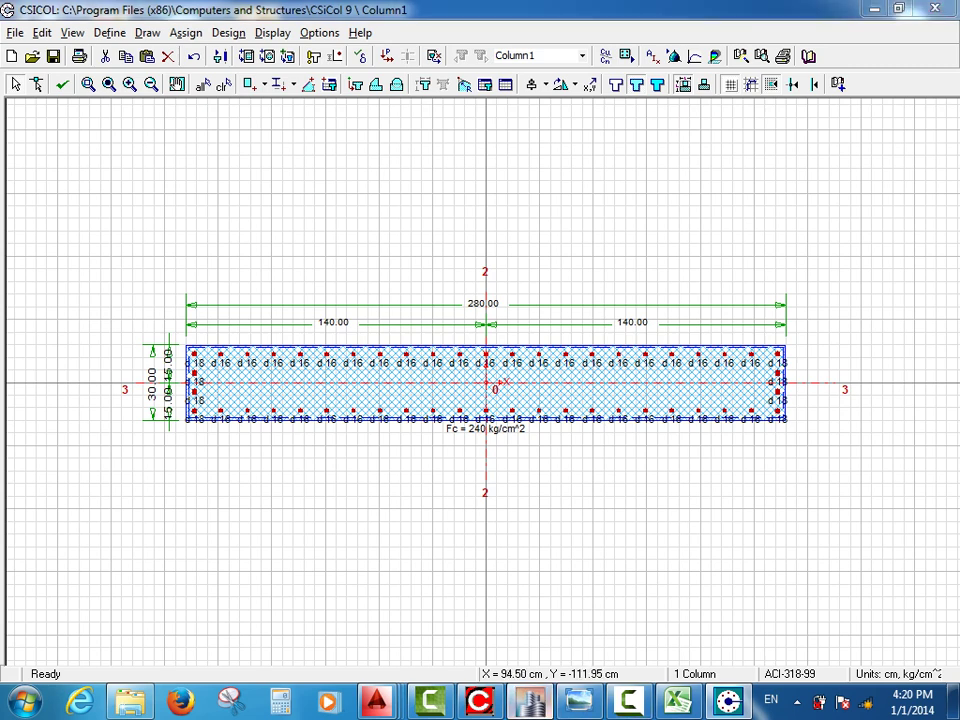
scroll(654, 316, "up", 6)
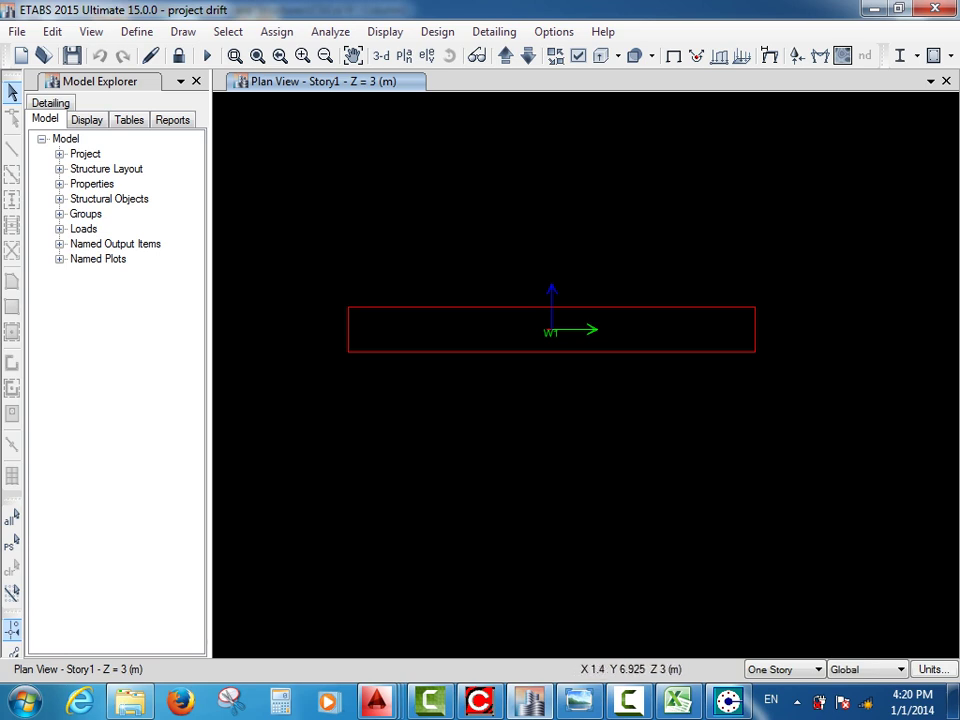
left_click(728, 701)
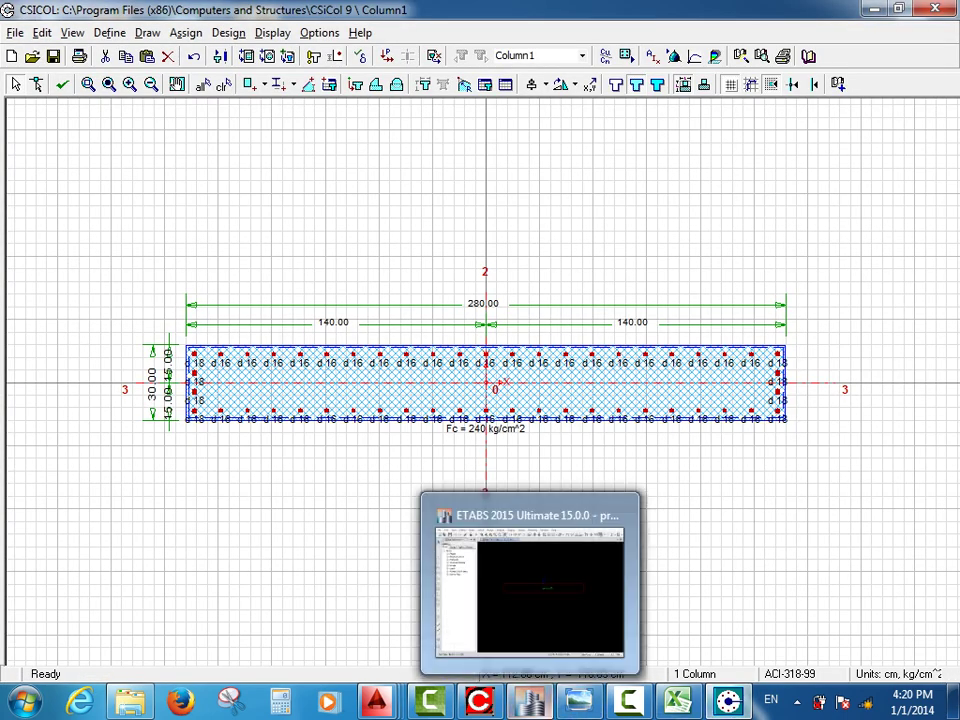
left_click(529, 701)
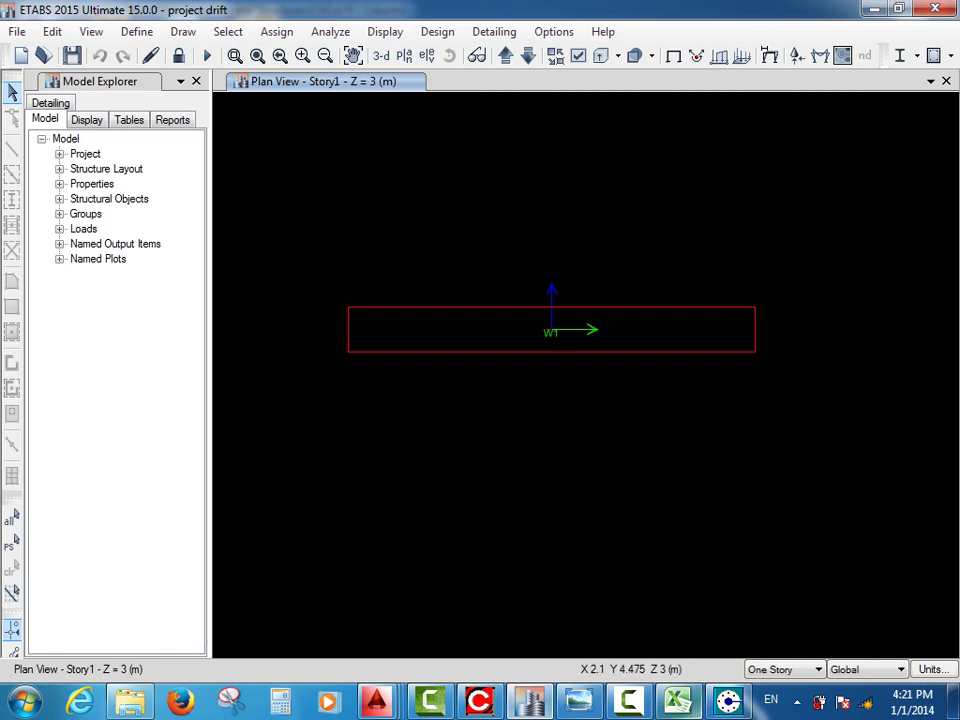
left_click(728, 701)
Switch to the Excel Pier Forces sheet and copy the six selected M3 moments in N11:N16.
key("alt+Tab")
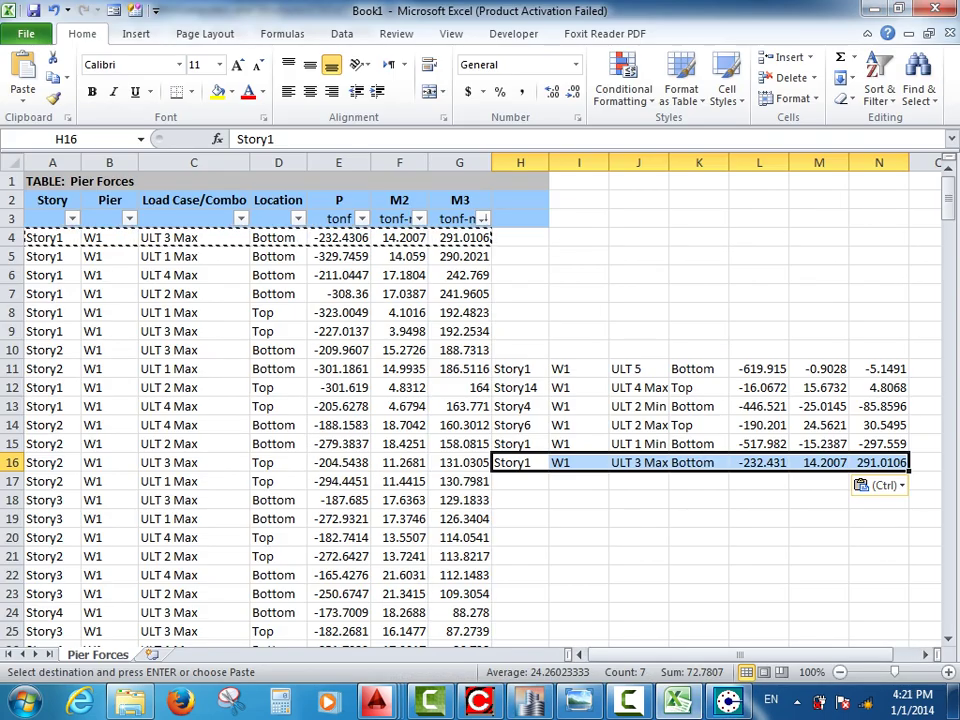
key("Escape")
left_click_drag(879, 369, 879, 482)
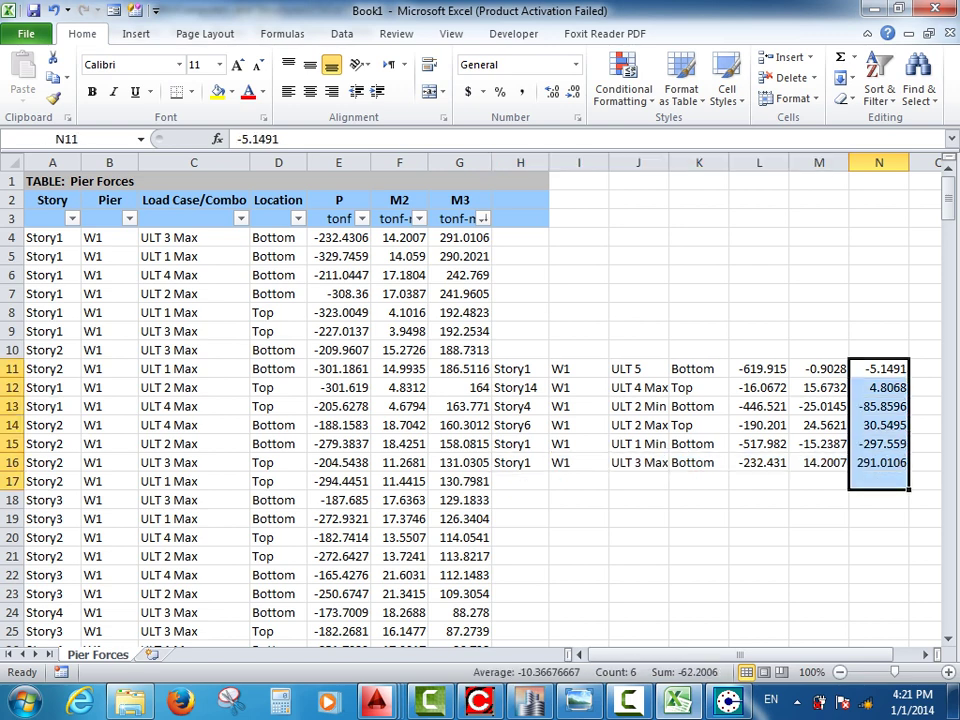
left_click_drag(879, 369, 879, 462)
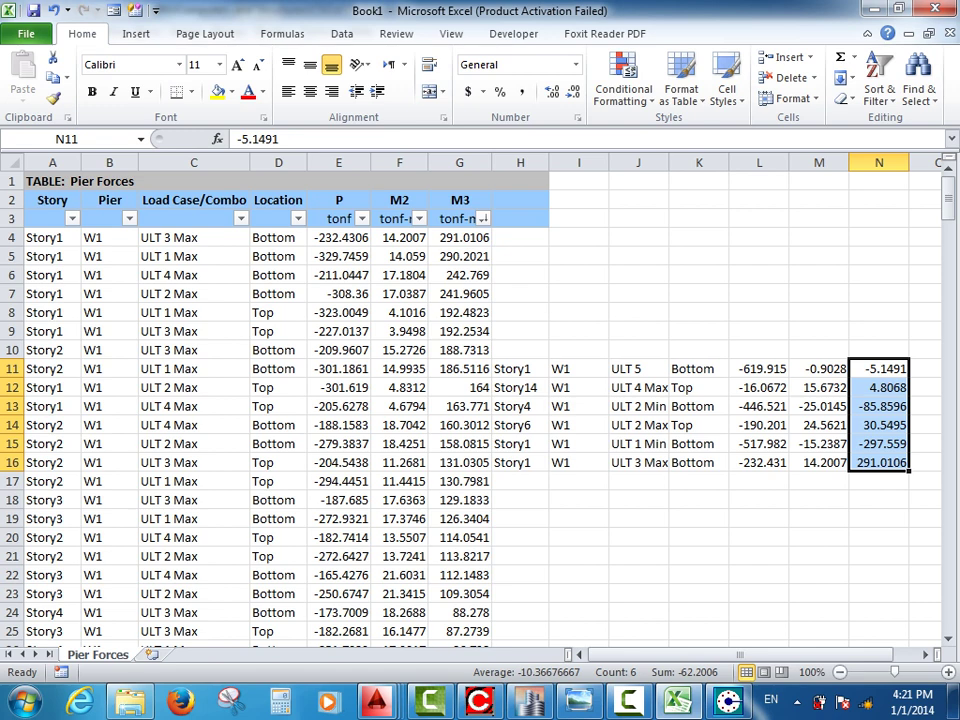
key("ctrl+c")
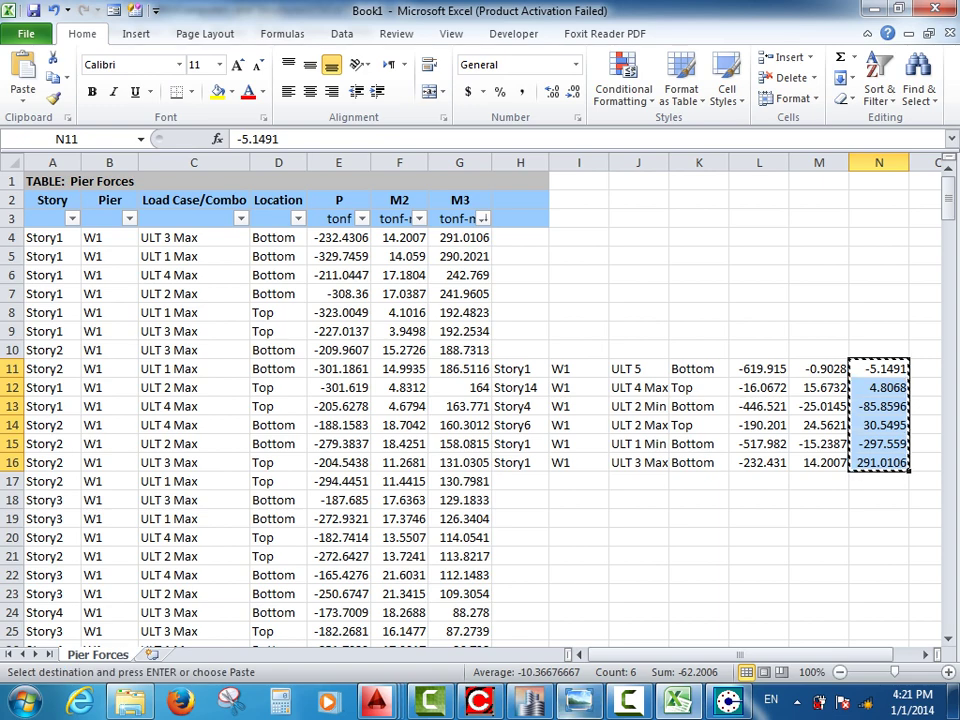
In CSICOL, open the simple-mode column loads and paste the copied M3 moments into Muy-Bot starting at row 1.
left_click(729, 702)
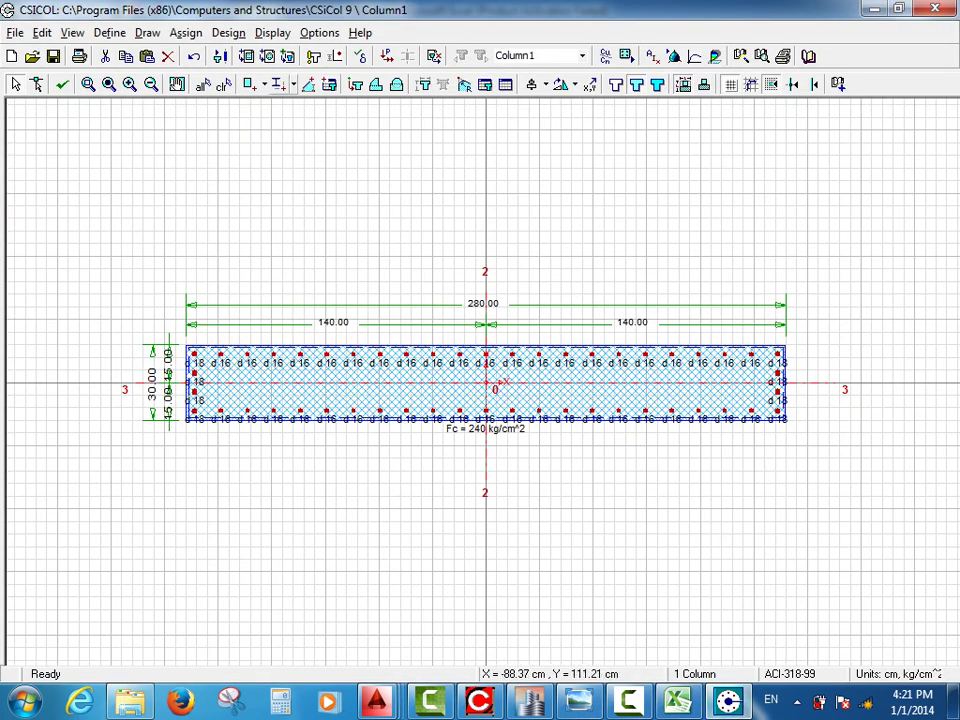
left_click(185, 32)
left_click(215, 56)
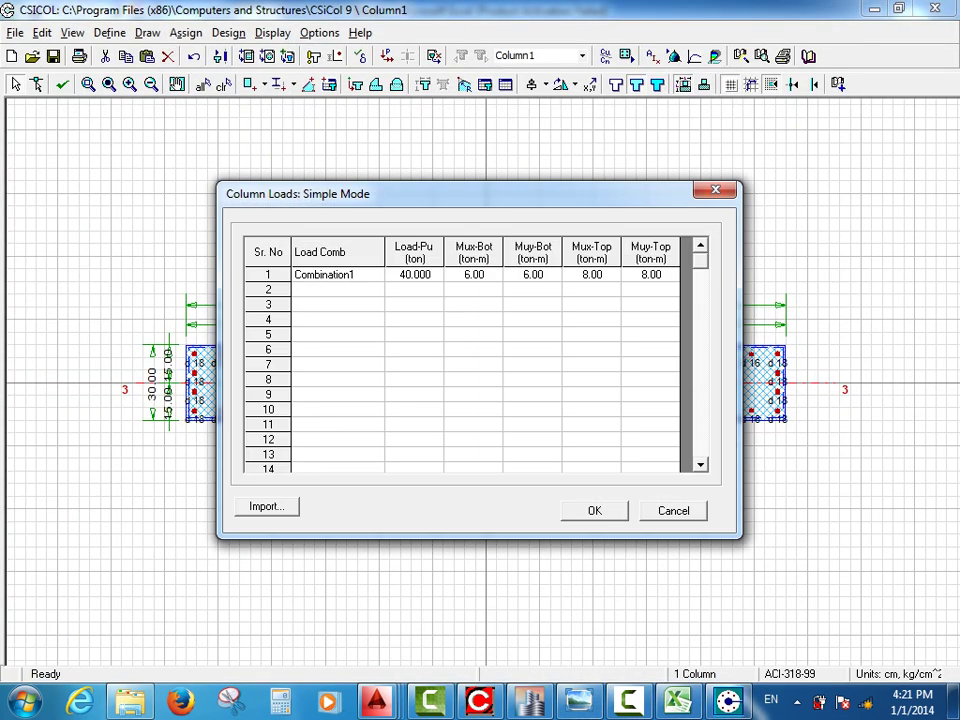
left_click(533, 275)
key("ctrl+v")
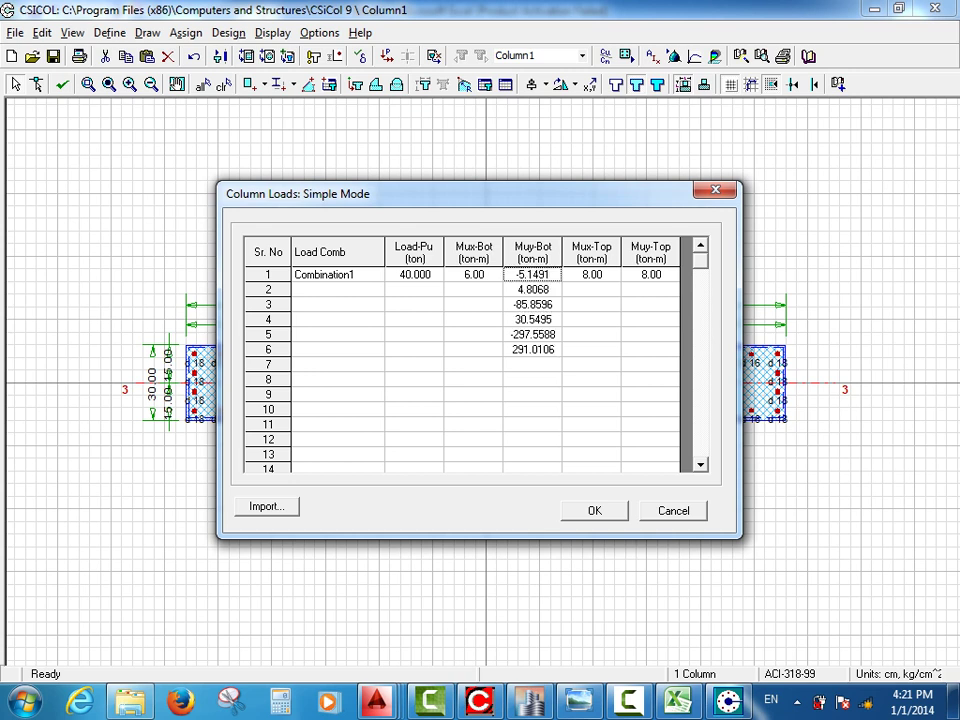
Return to Excel and copy the six axial forces in L11:L16 to J18:J23.
left_click(678, 701)
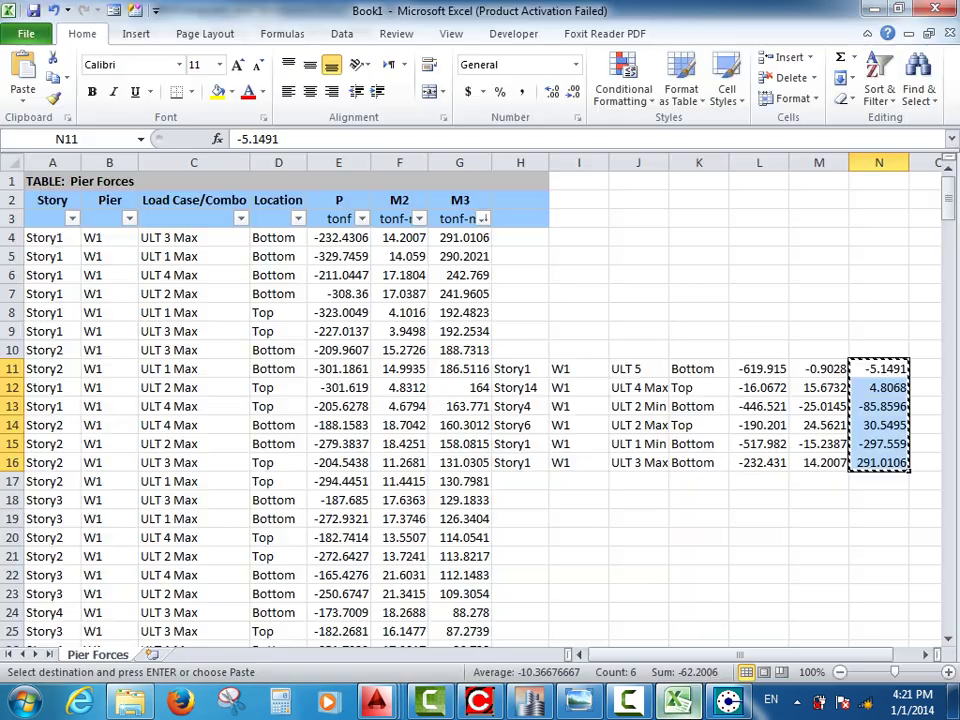
left_click_drag(759, 369, 759, 463)
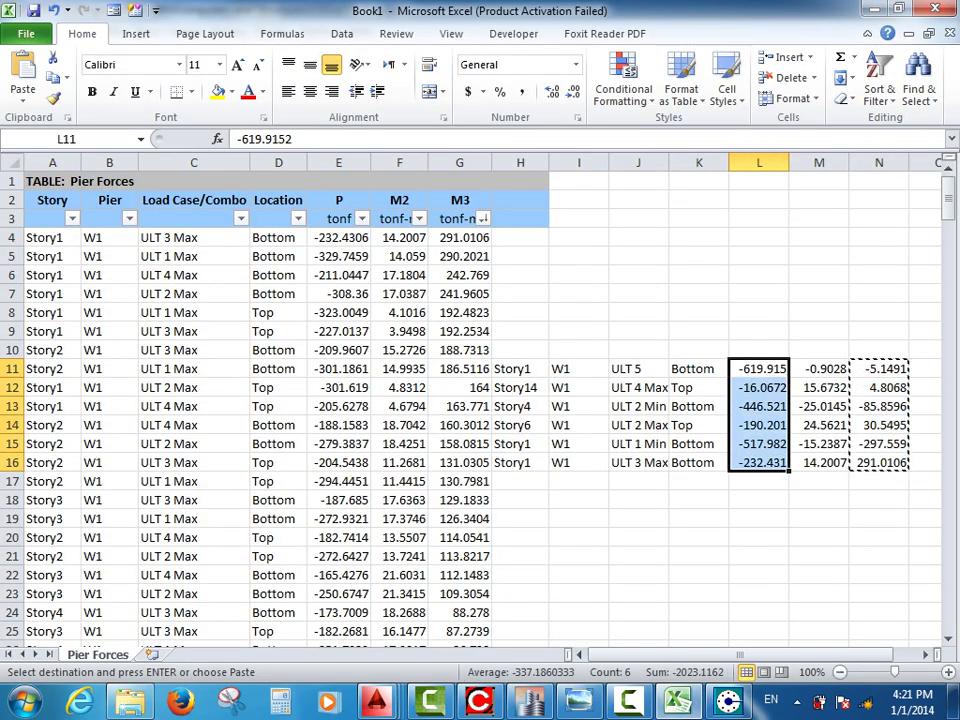
left_click(759, 481)
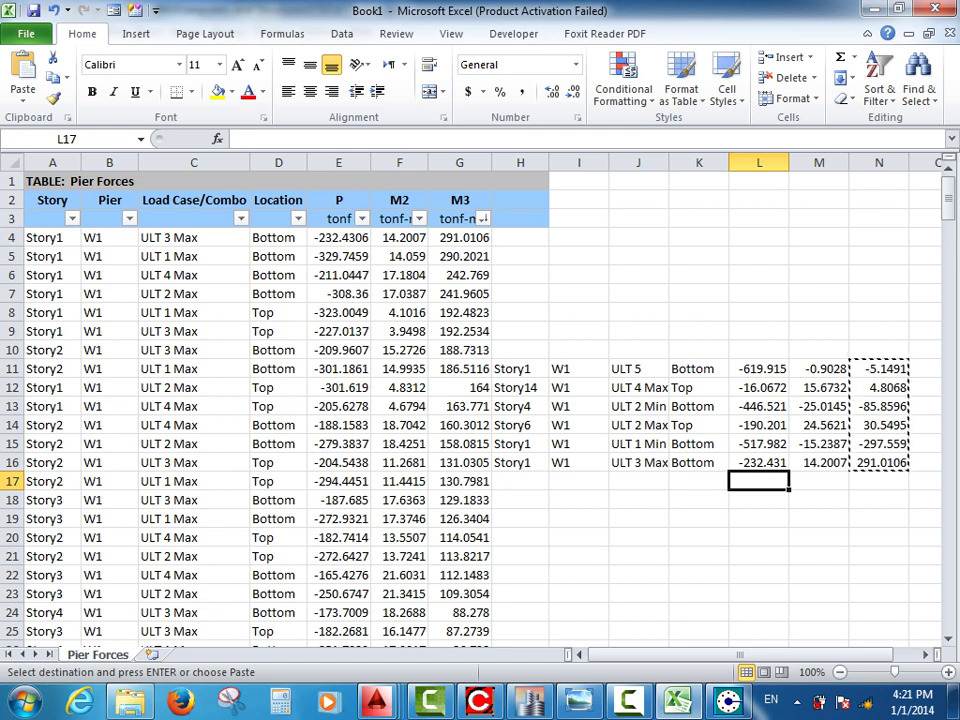
left_click_drag(759, 368, 759, 462)
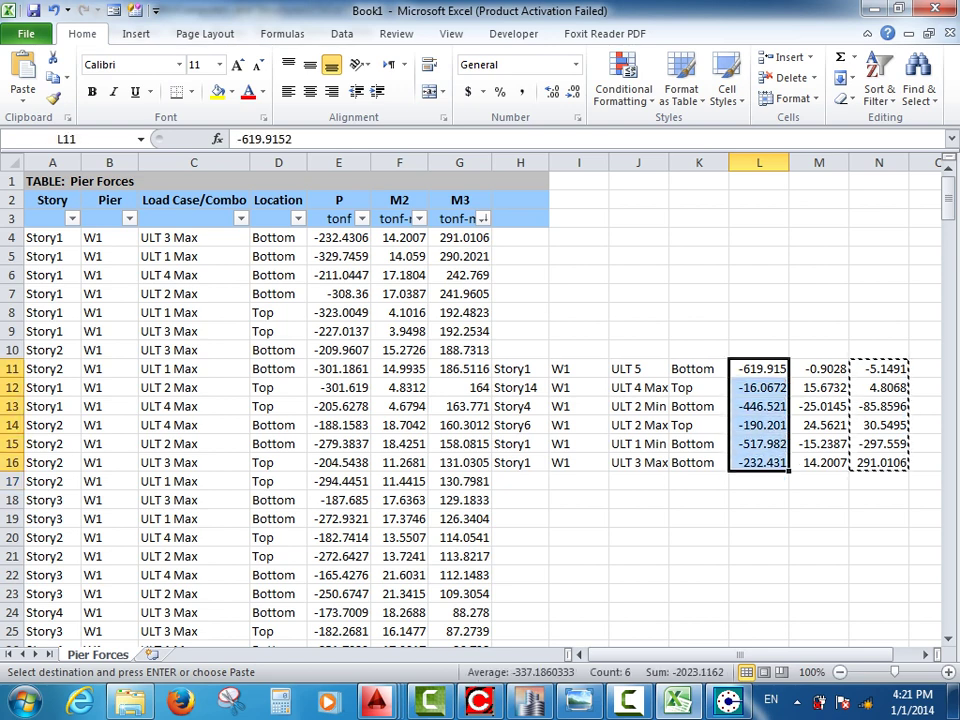
key("ctrl+c")
key("ctrl+v")
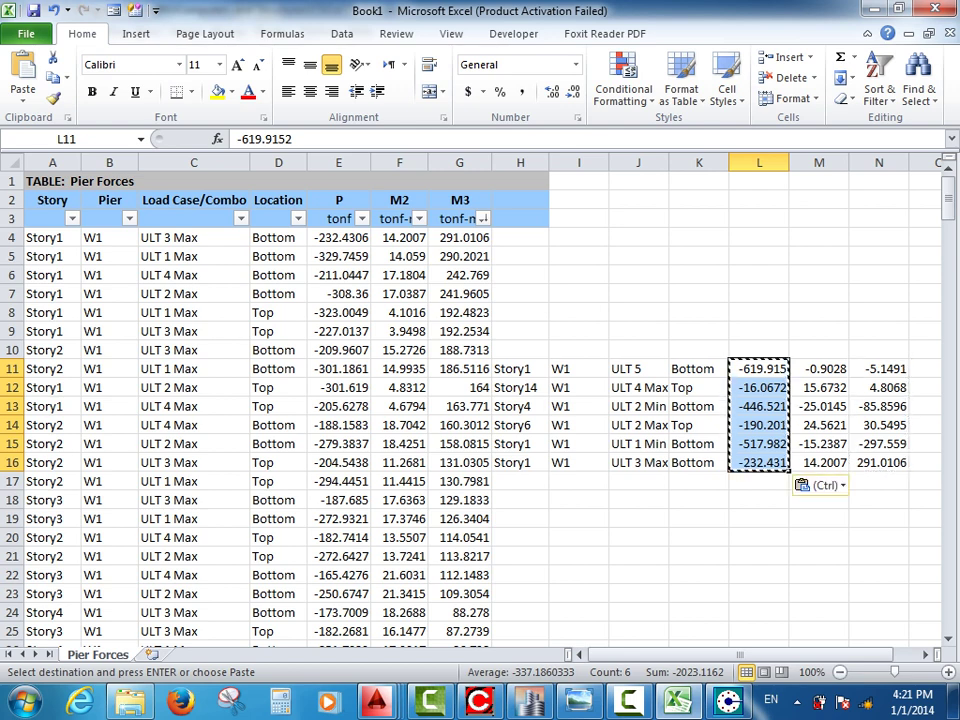
left_click(639, 500)
key("ctrl+v")
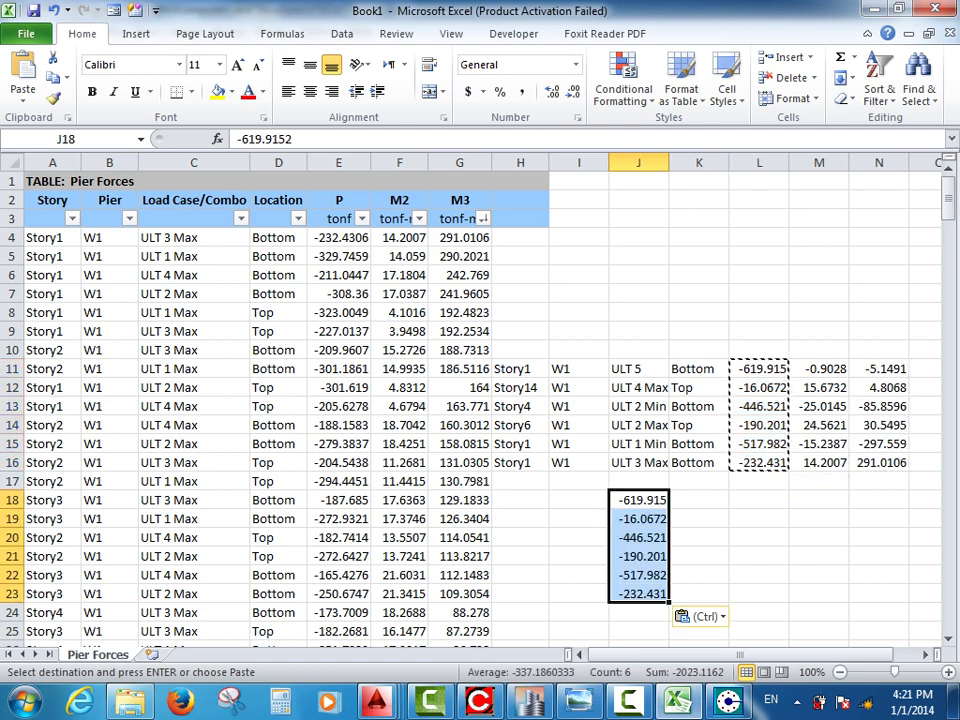
Reverse the sign of the copied axial forces with =-1*J18 in K18 and fill the formula down to K23.
left_click(699, 500)
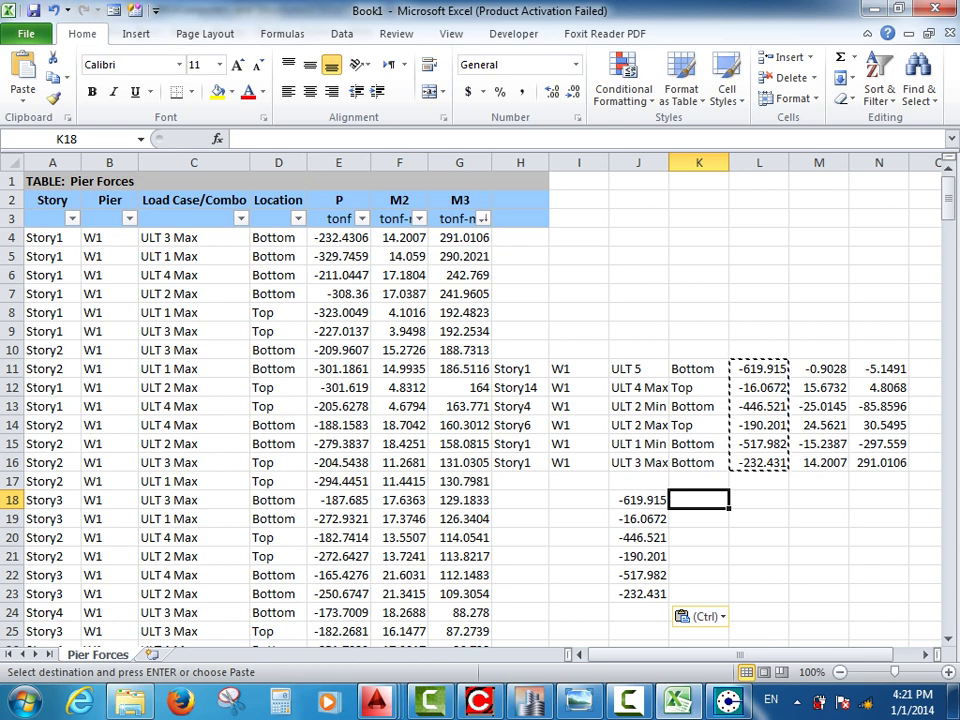
type("=-1*")
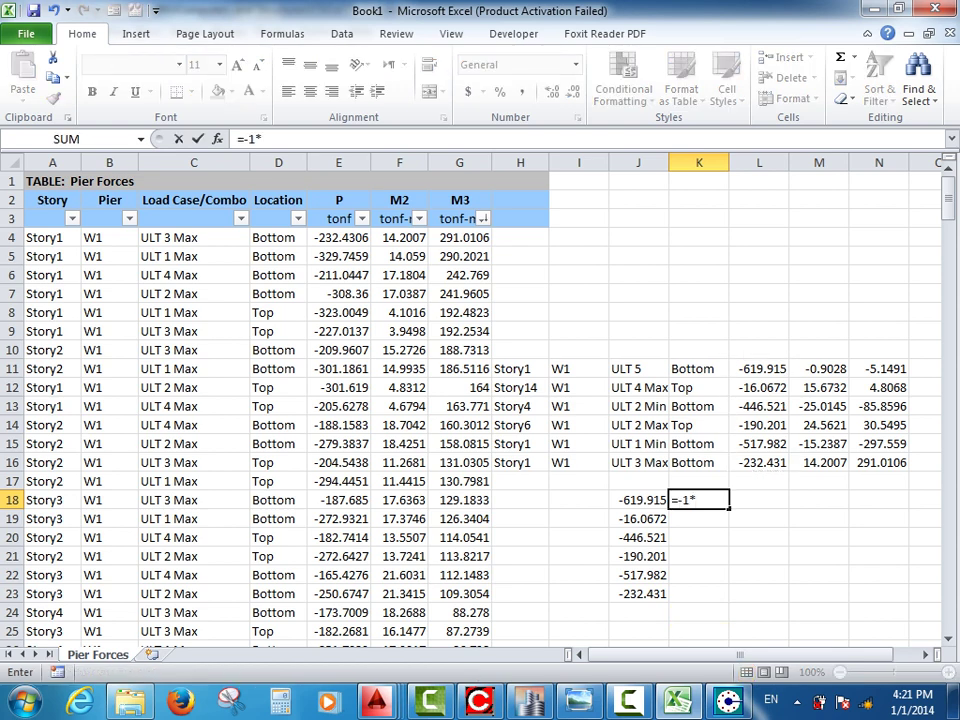
left_click(639, 500)
left_click(759, 537)
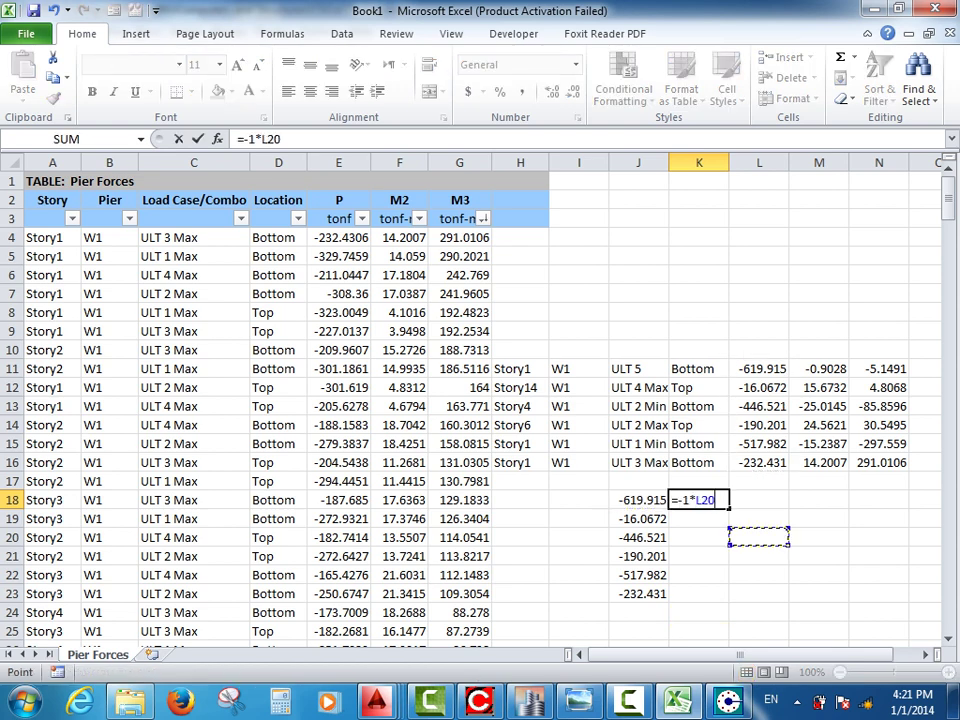
left_click(639, 500)
key("Return")
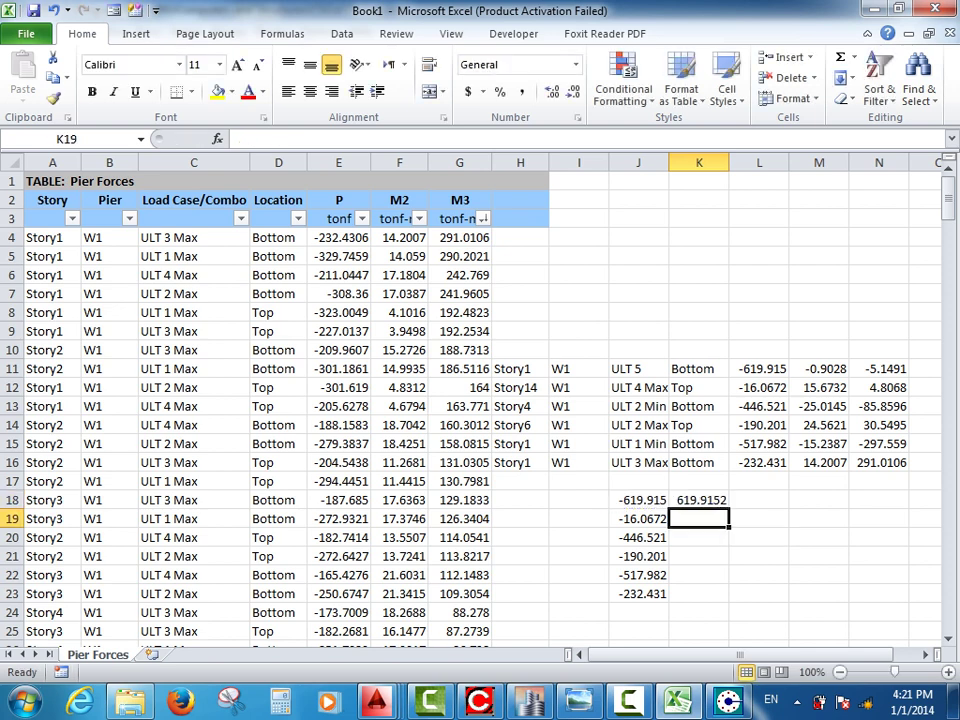
left_click(699, 500)
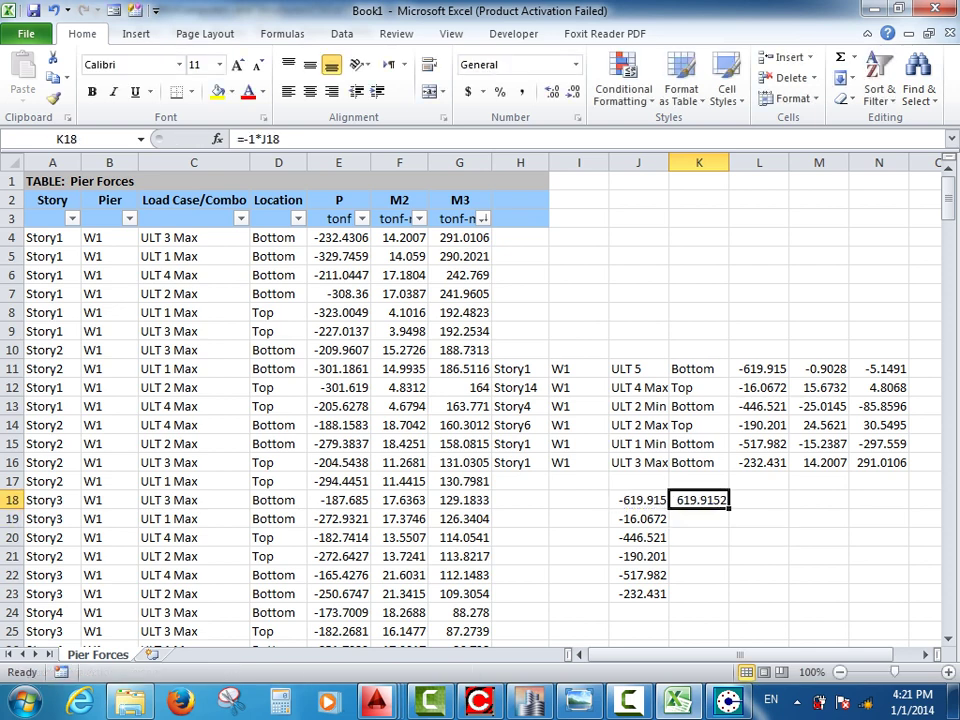
double_click(729, 509)
left_click(759, 537)
left_click_drag(699, 500, 699, 594)
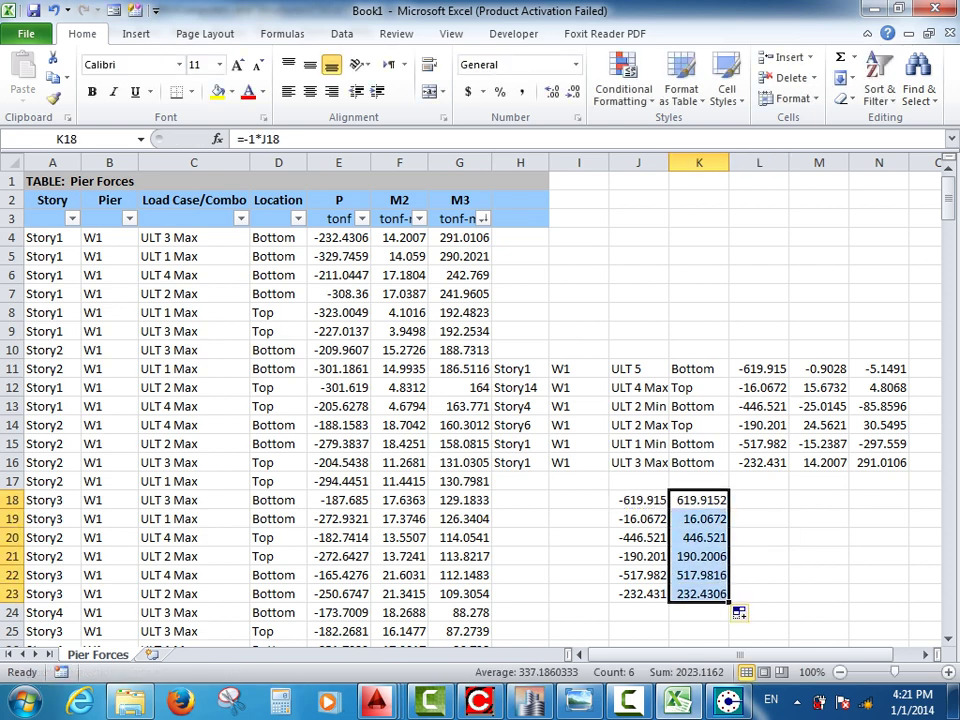
Copy the sign-reversed axial forces in K18:K23 and paste them into CSICOL's Load-Pu column starting at row 1.
key("ctrl+c")
key("alt+Tab")
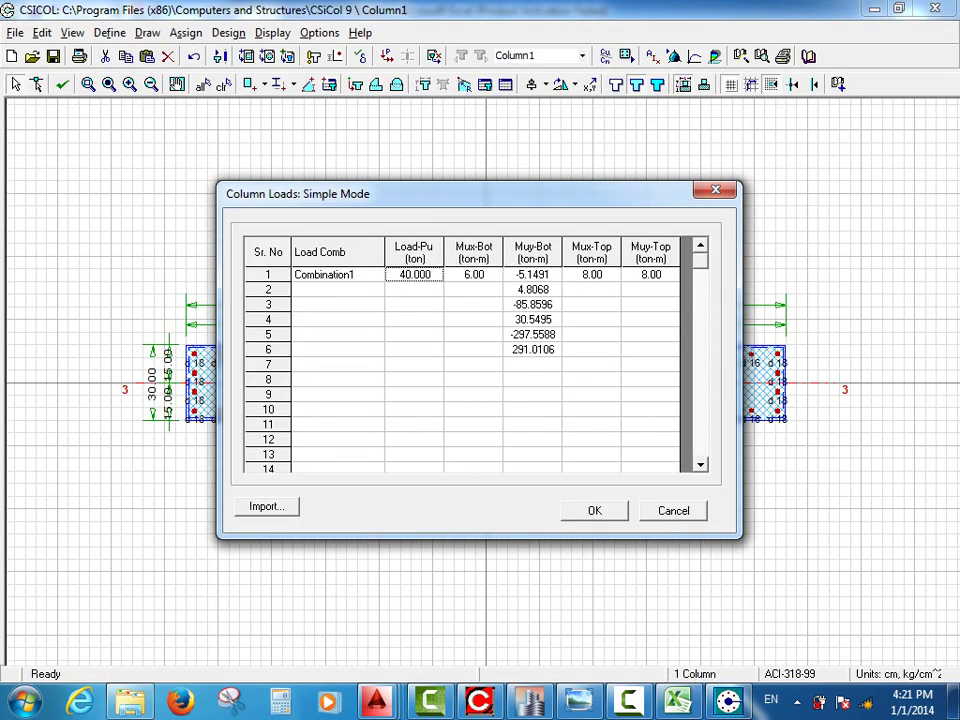
key("ctrl+v")
mouse_move(530, 700)
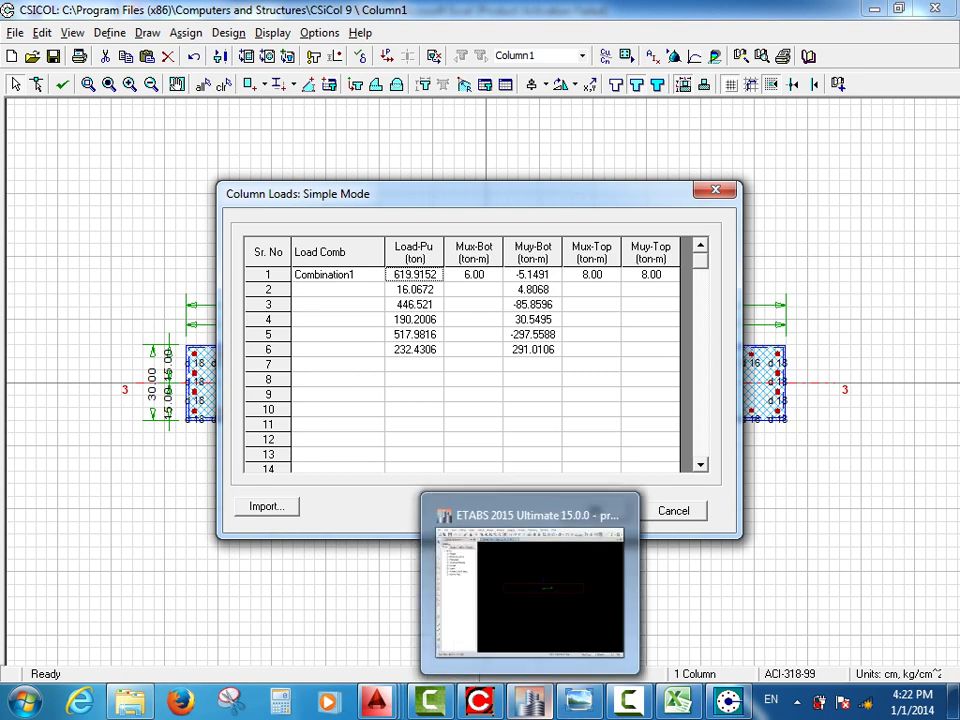
Compare wall W1's local axes in the ETABS plan view with the section's 2-2 and 3-3 axes in CSICOL.
left_click(530, 701)
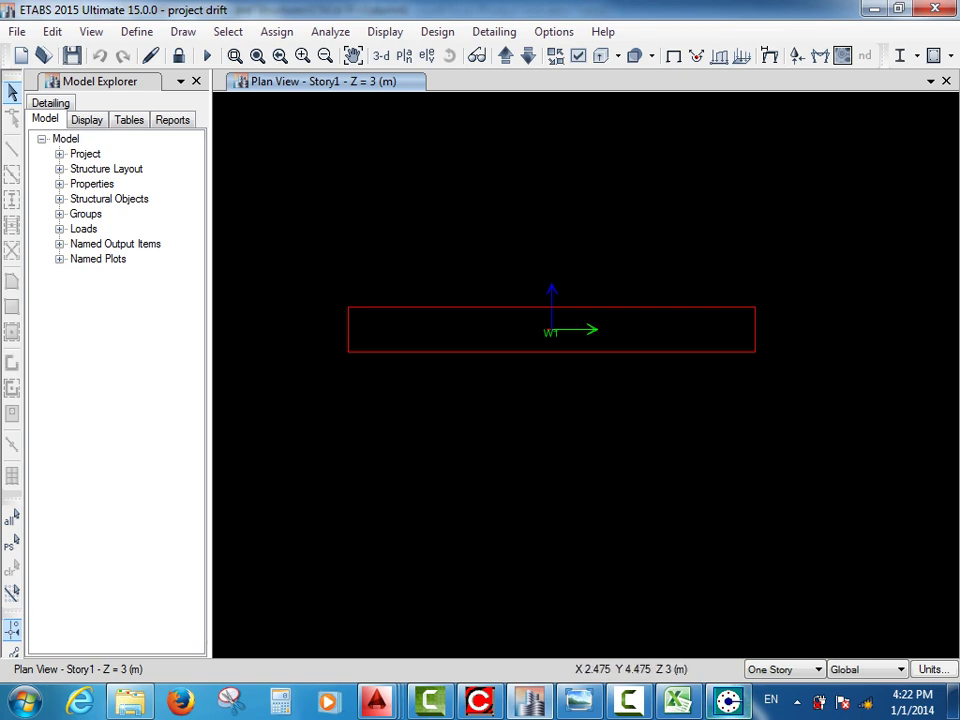
left_click(728, 701)
left_click_drag(480, 193, 528, 474)
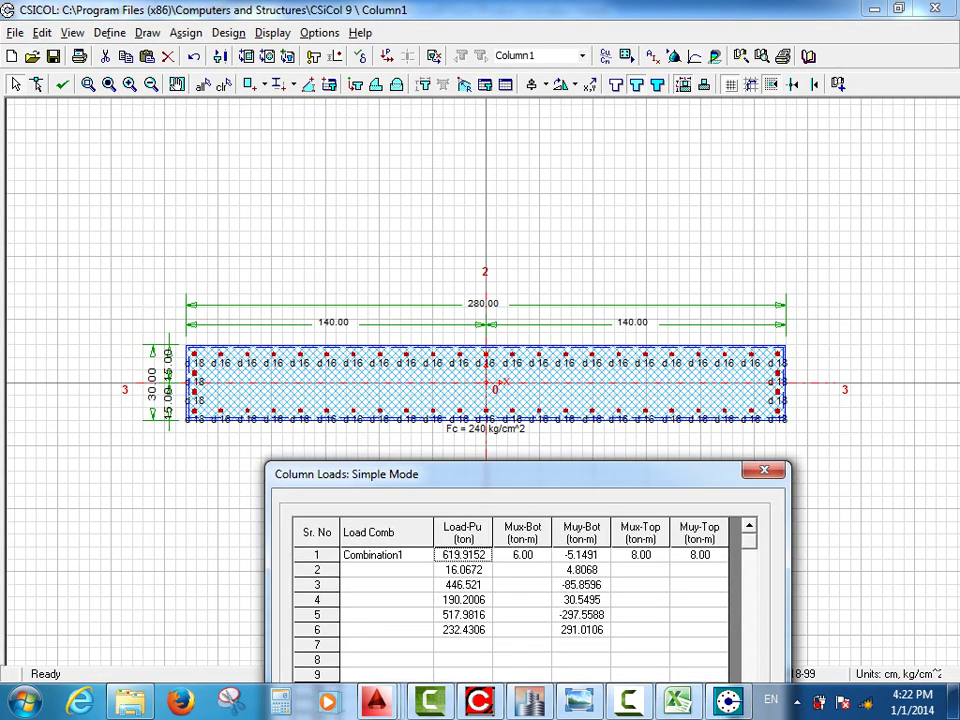
key("alt+Tab")
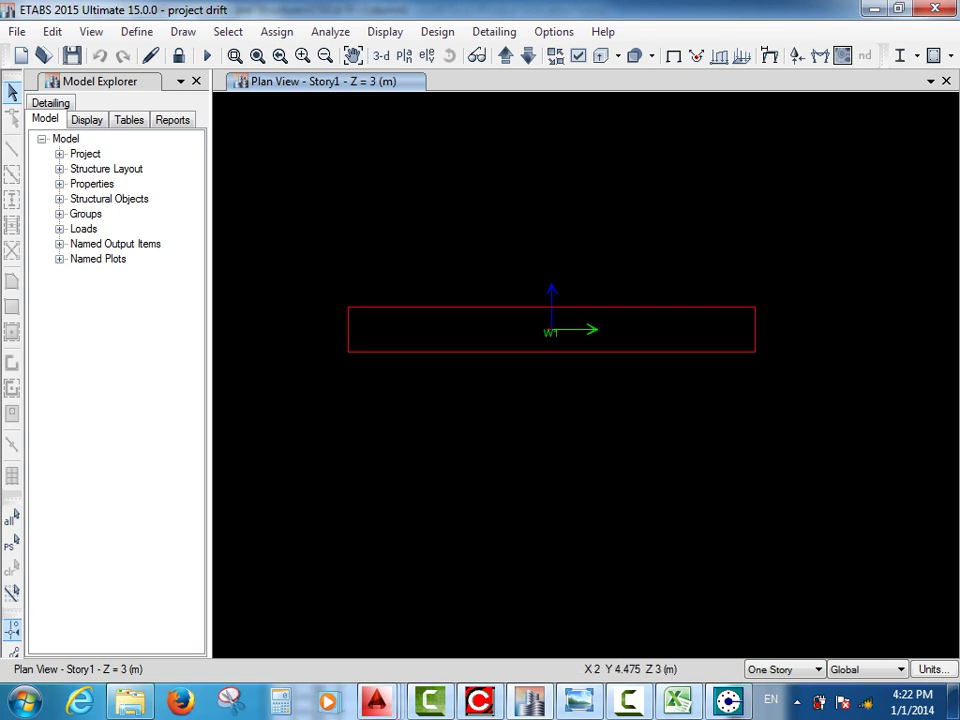
Copy the six M2 moments in M11:M16 from Excel and paste them into CSICOL's Mux-Bot column starting at row 1.
left_click(678, 702)
key("Escape")
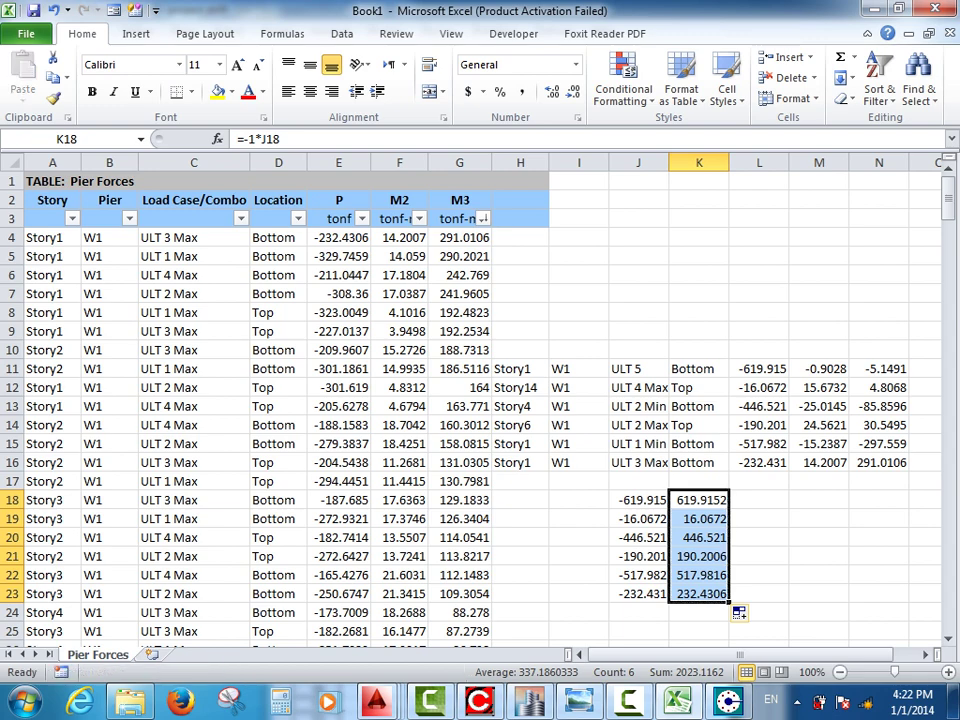
left_click_drag(818, 369, 818, 462)
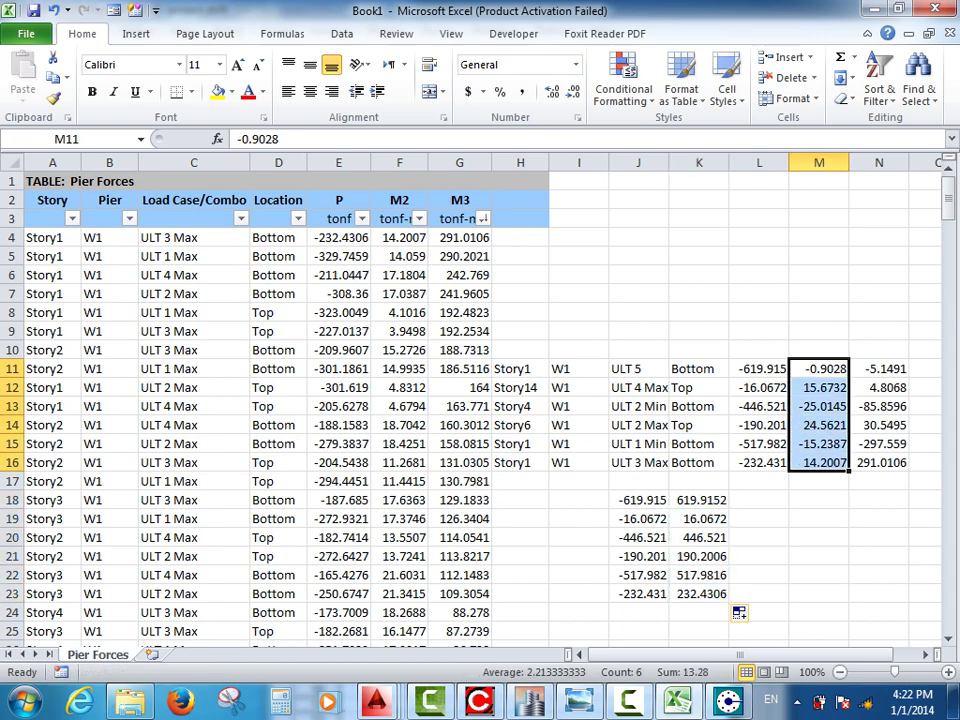
key("ctrl+c")
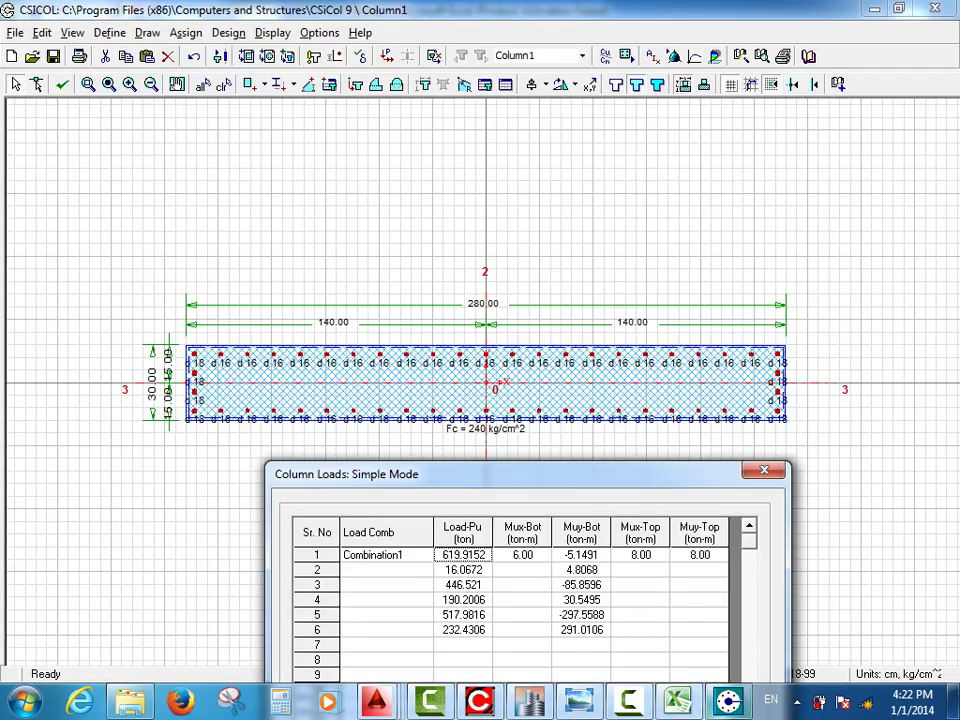
key("alt+Tab")
left_click_drag(520, 474, 586, 207)
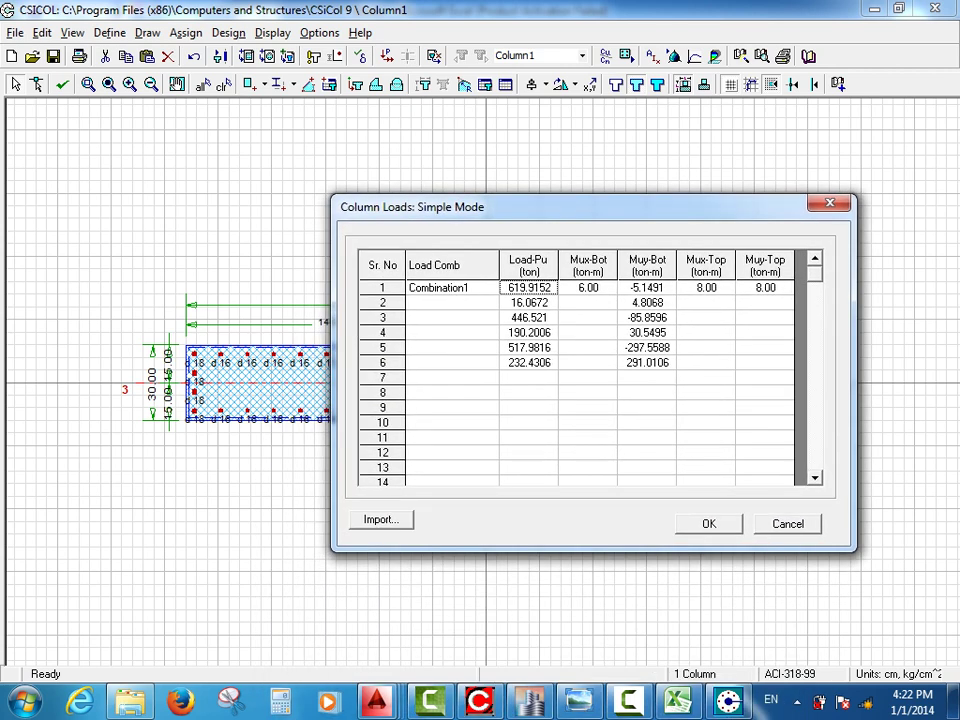
left_click(588, 288)
key("ctrl+v")
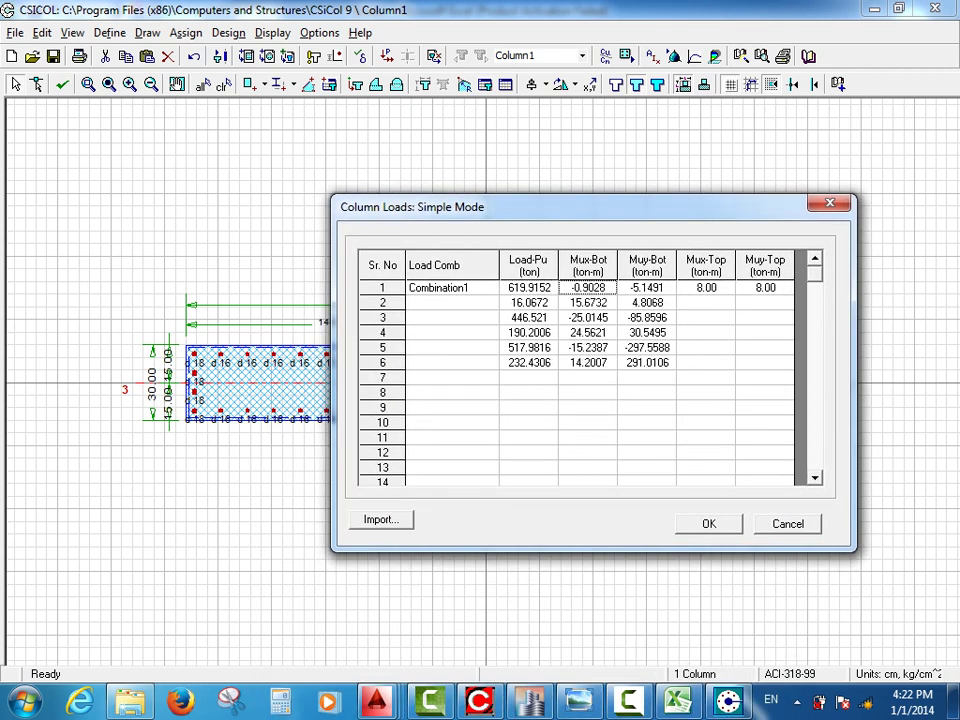
Name the load combinations in rows 2 to 6 of the column loads C2, C3, C4, C5 and C6.
left_click(452, 303)
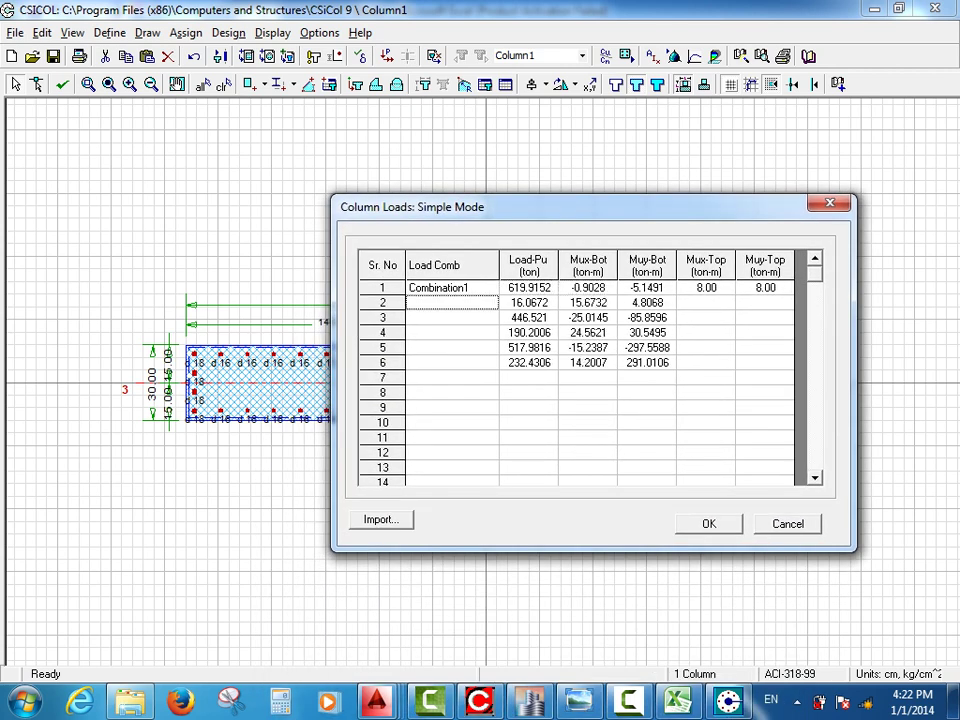
type("C2")
key("Return")
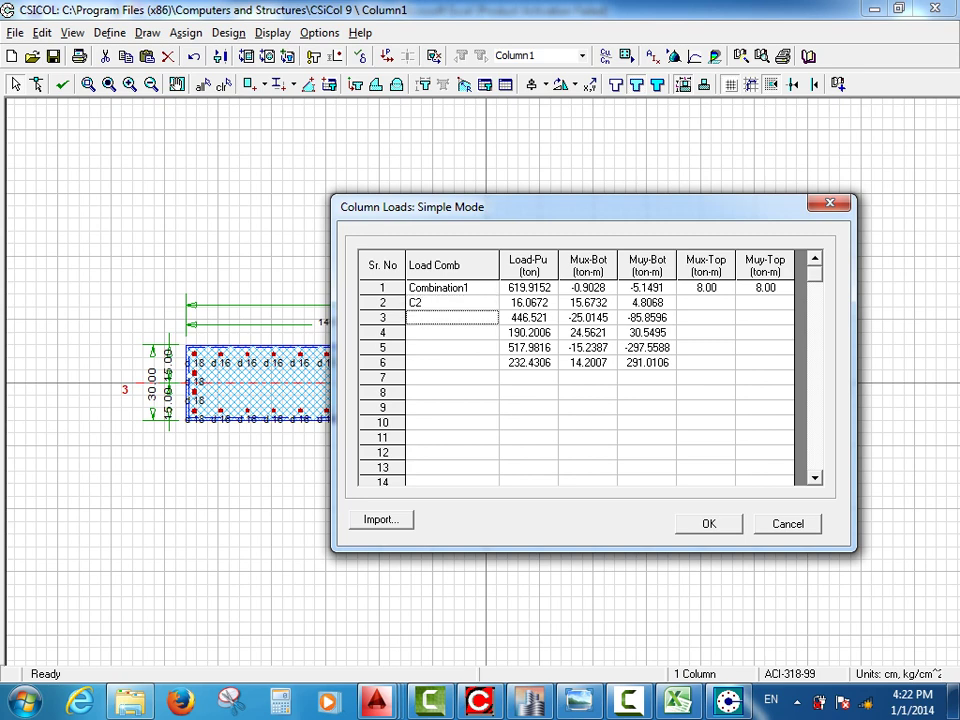
type("C3")
key("Return")
type("C4")
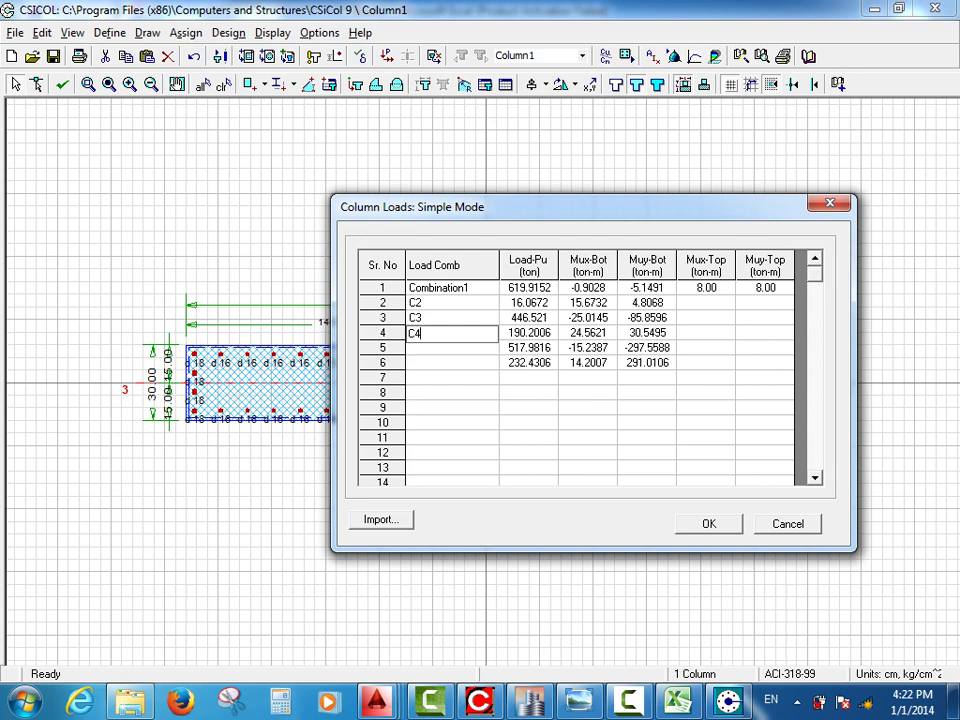
key("Return")
type("C5")
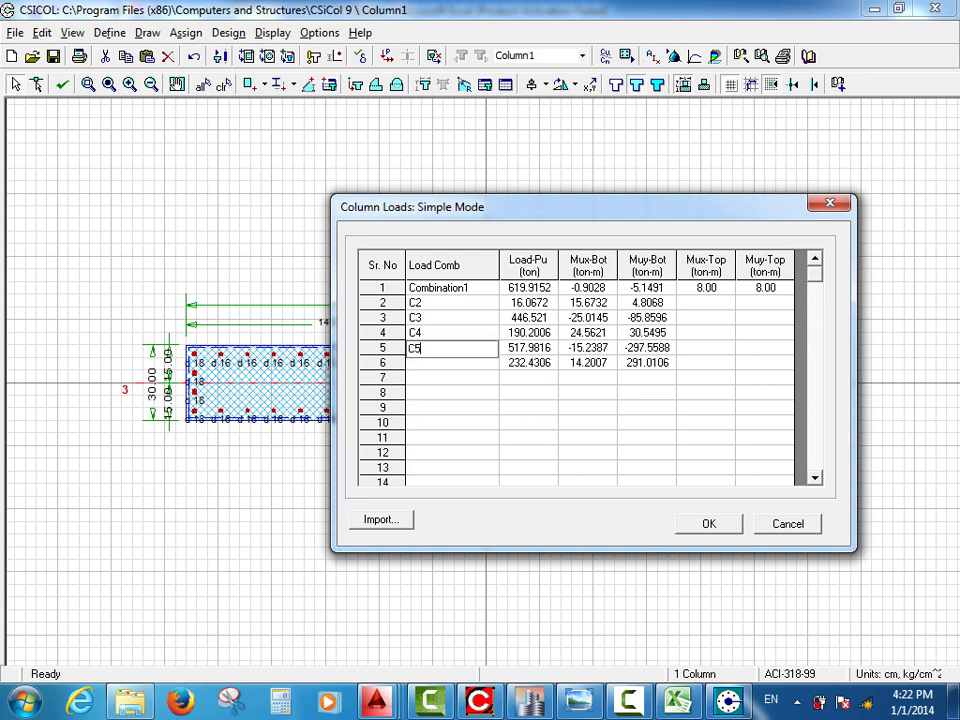
key("Return")
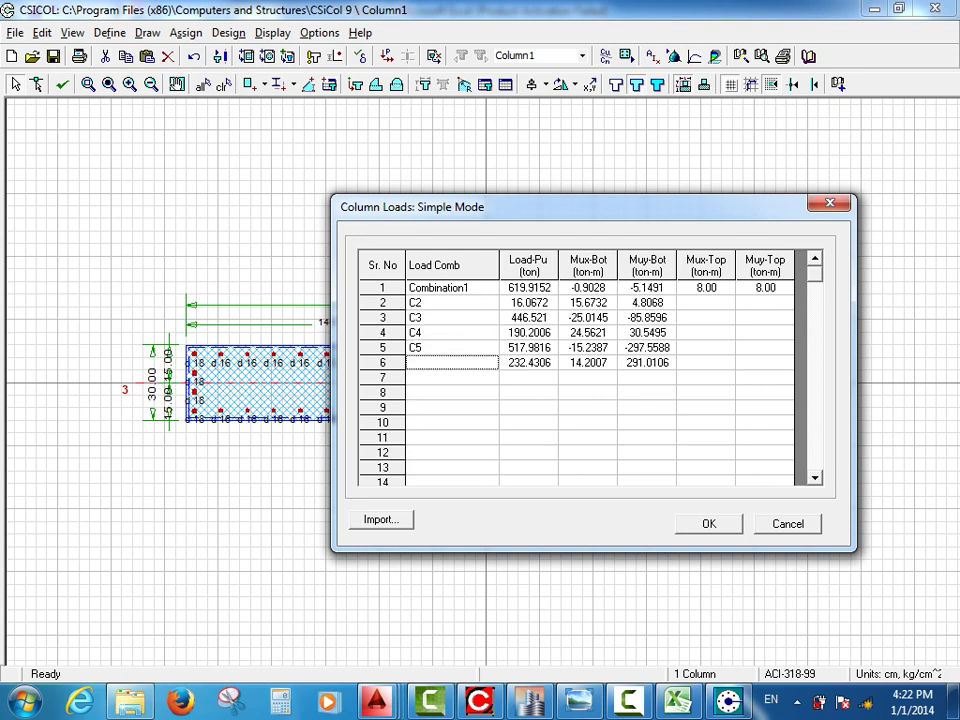
type("C6")
Set the Mux-Top and Muy-Top moments to 0 for all six load combinations.
left_click(706, 288)
type("0")
key("Tab")
type("0")
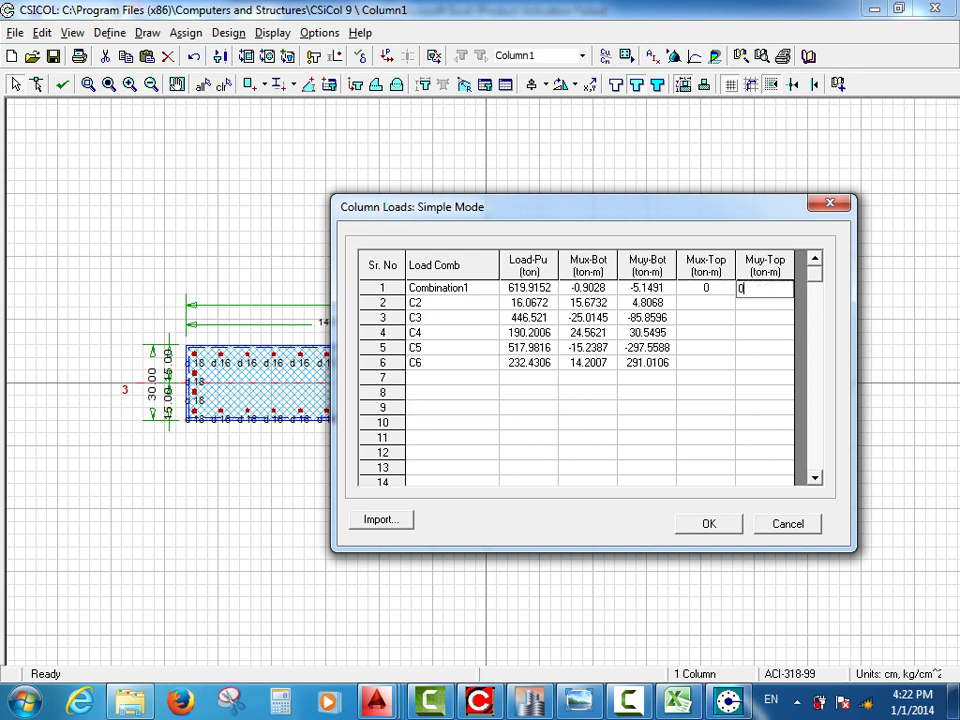
key("Down")
type("0")
key("shift+Tab")
type("0")
key("Down")
type("0")
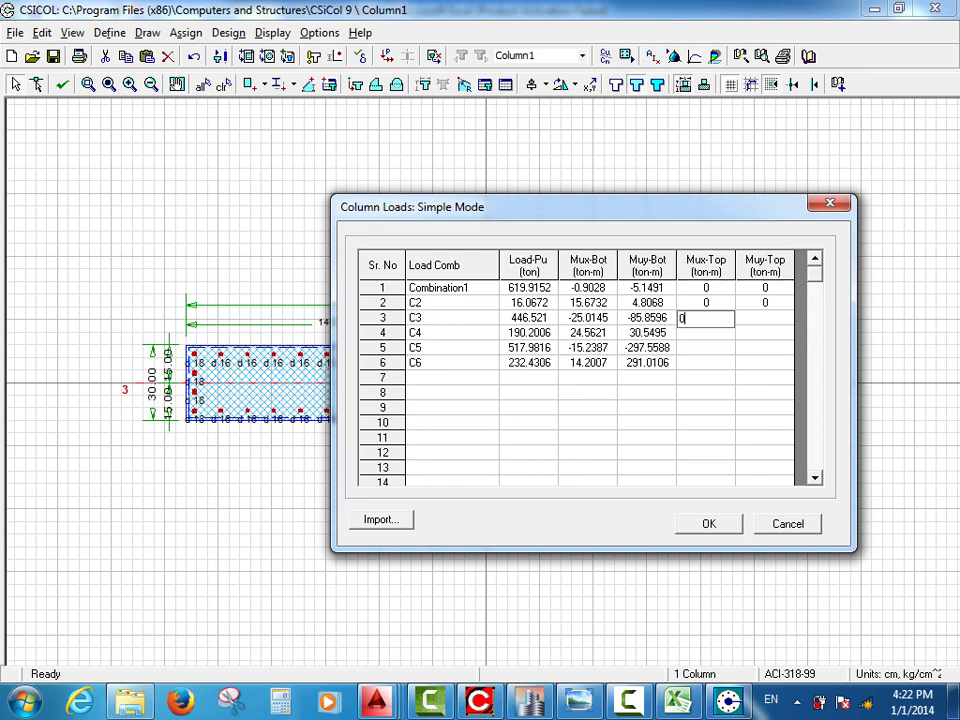
key("Tab")
type("0")
key("Down")
type("0")
key("shift+Tab")
type("0")
key("Down")
type("0")
key("Tab")
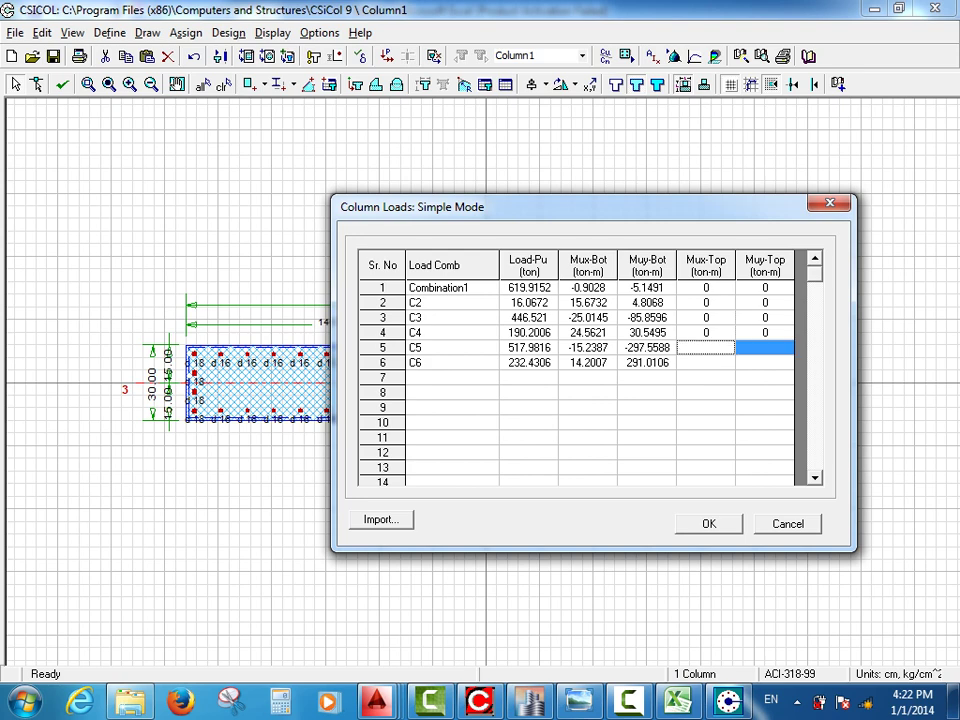
type("0")
key("Down")
type("0")
key("shift+Tab")
type("0")
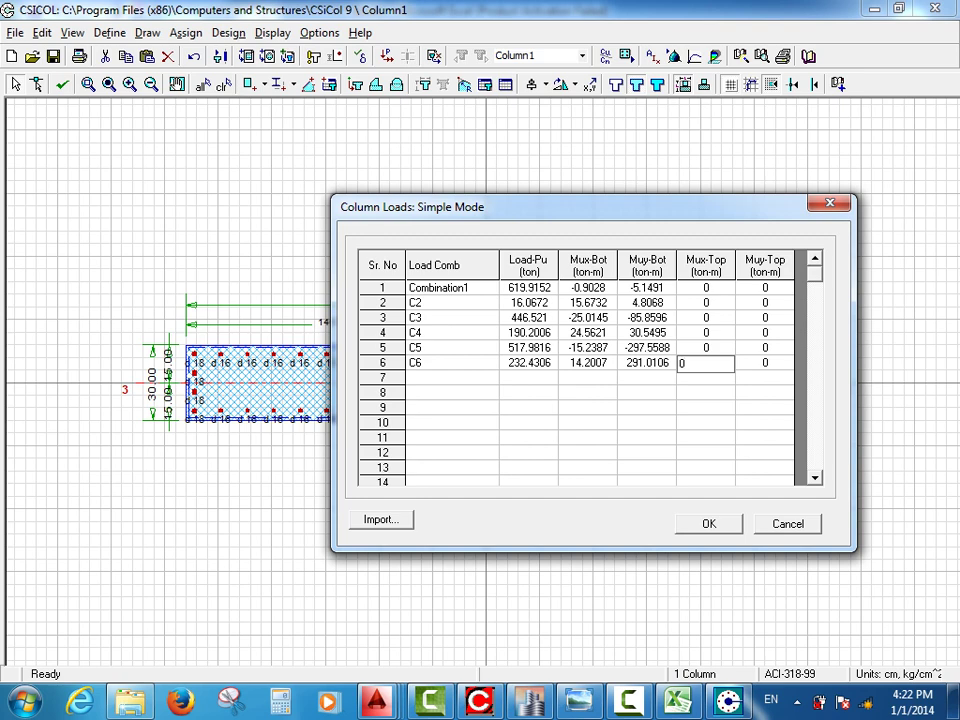
Calculate the section's capacity for the entered loads and review the bottom-end capacity ratios and remarks.
key("Return")
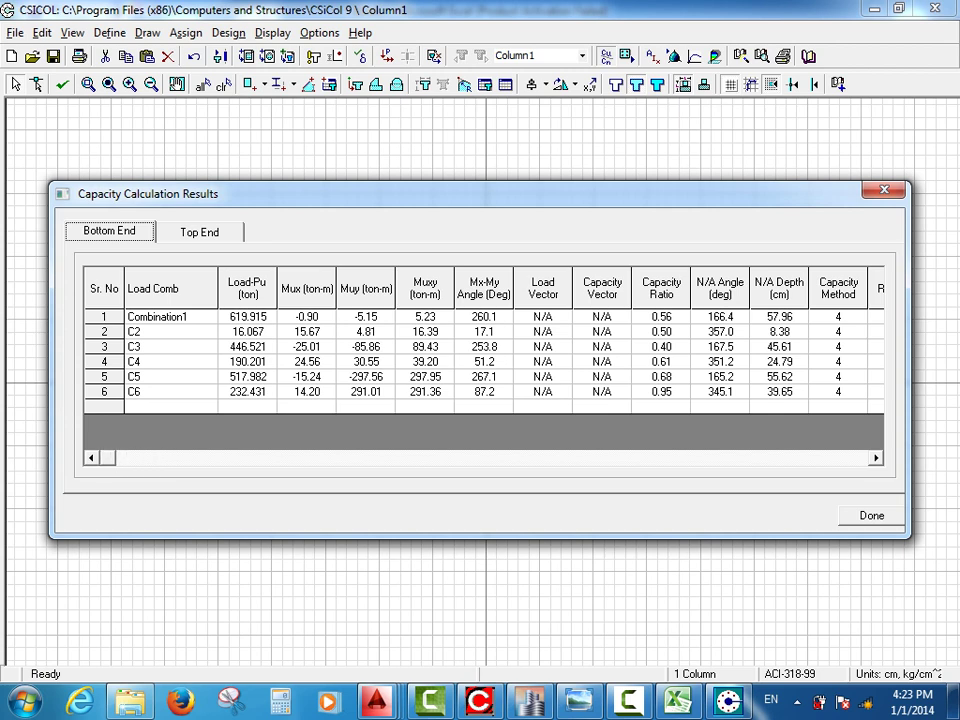
left_click(876, 458)
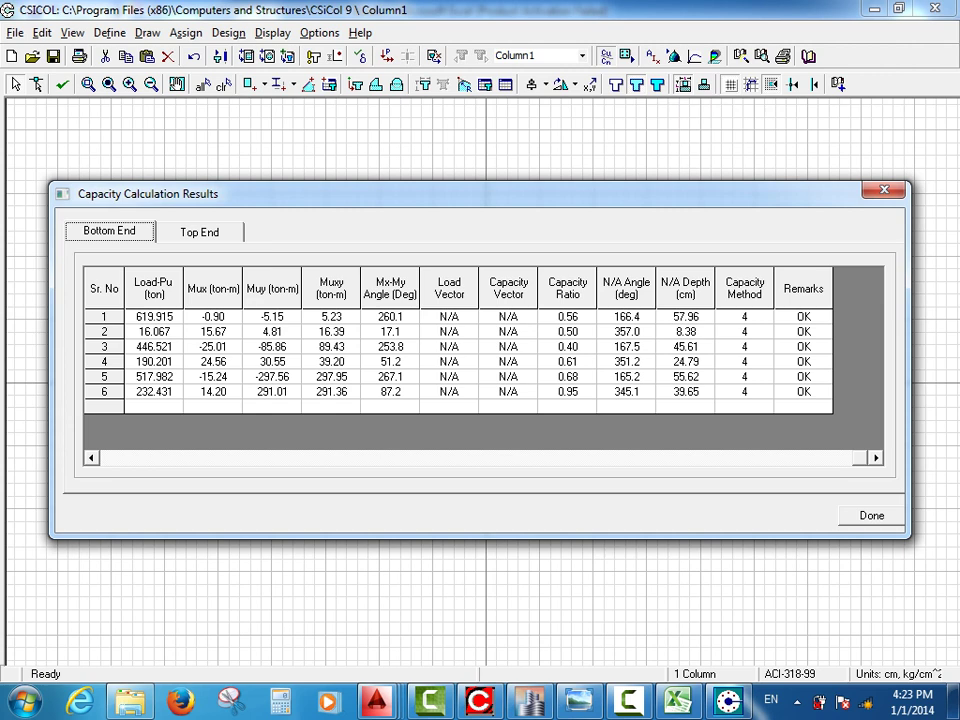
left_click(871, 514)
mouse_move(376, 700)
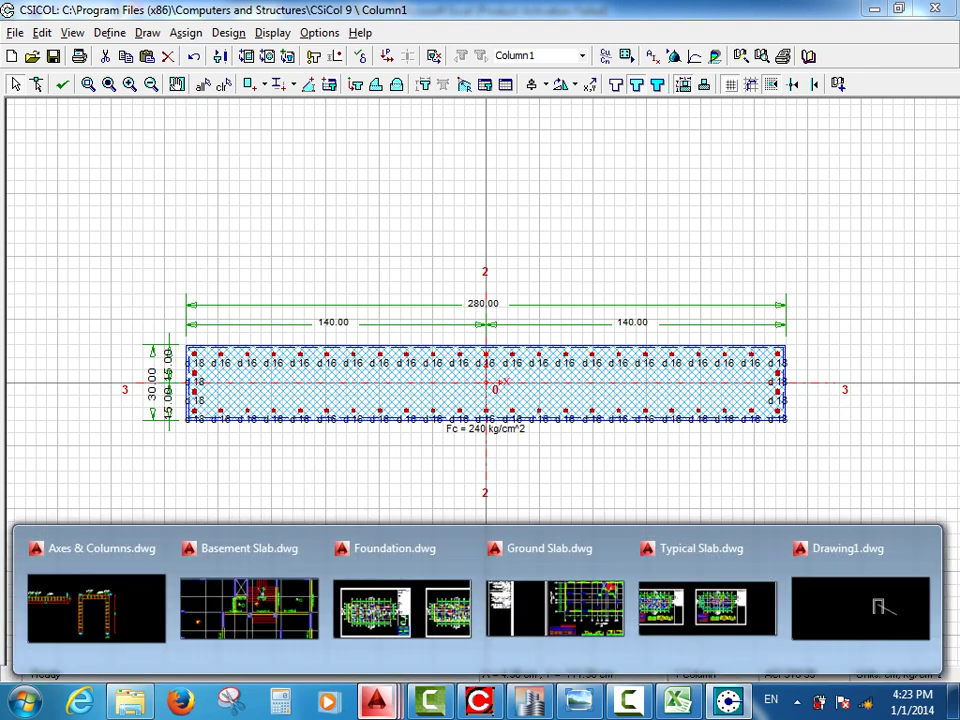